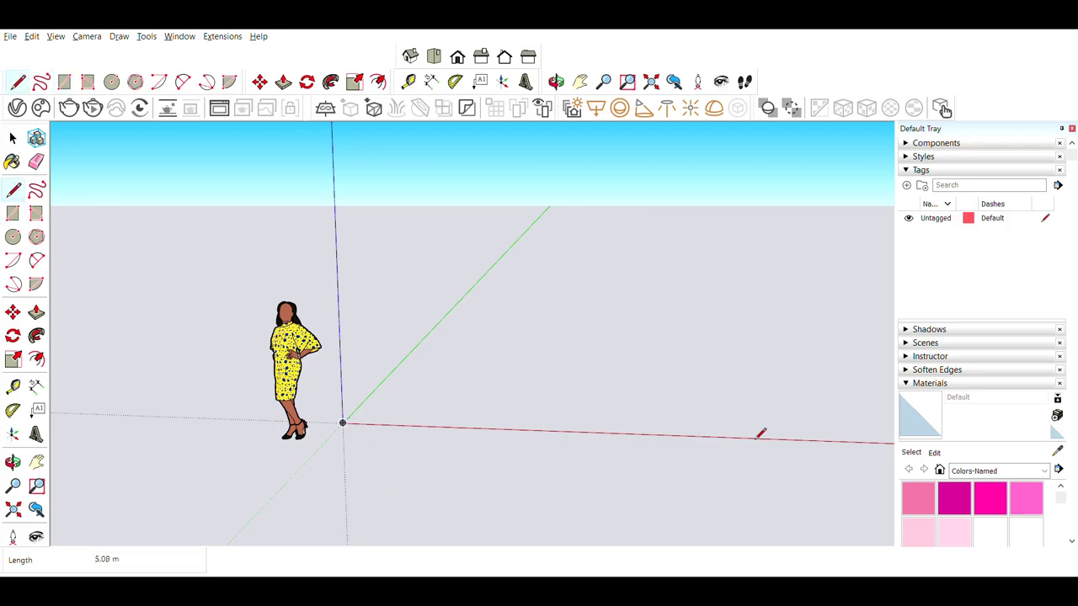
# Draw the rectangular floor outline so it closes into a face
pyautogui.click(750, 437)
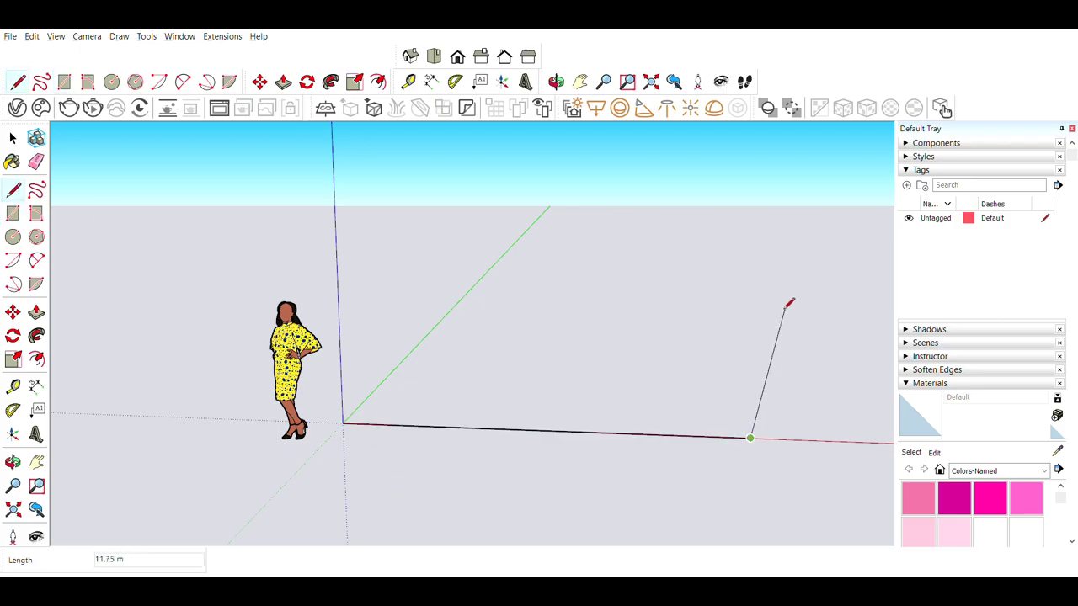
pyautogui.moveTo(789, 303)
pyautogui.mouseDown(button='middle')
pyautogui.moveTo(459, 378)
pyautogui.moveTo(529, 361)
pyautogui.moveTo(513, 365)
pyautogui.mouseUp(button='middle')
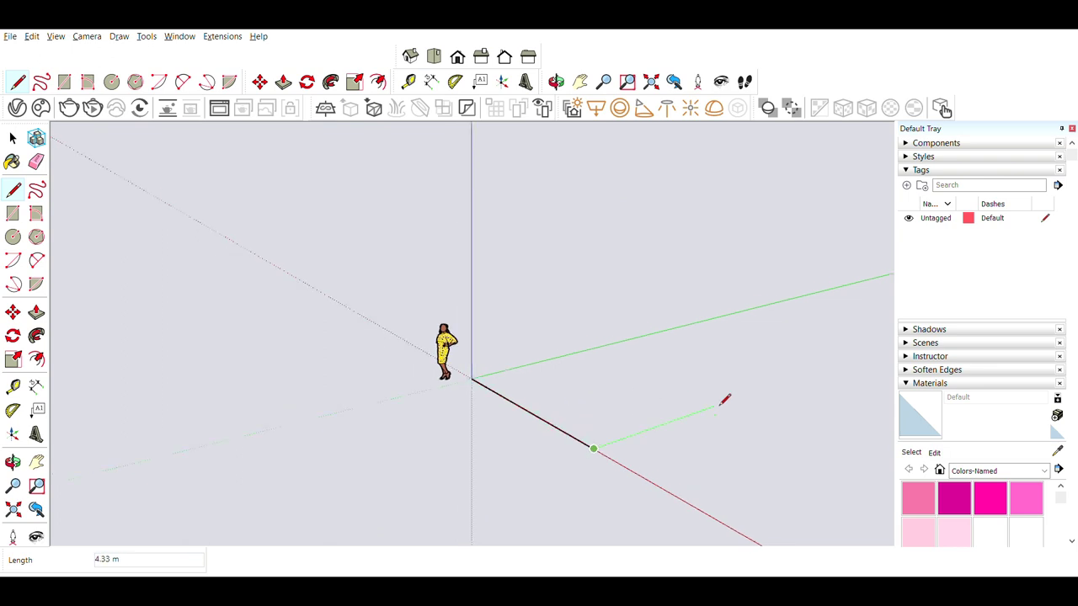
pyautogui.scroll(1, 722, 404)
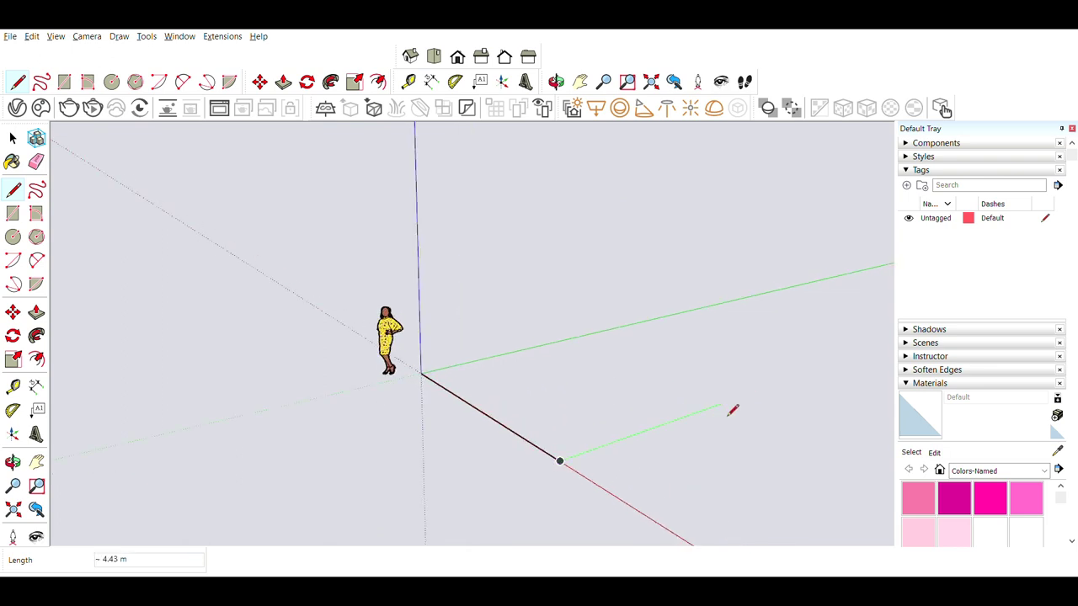
pyautogui.click(721, 402)
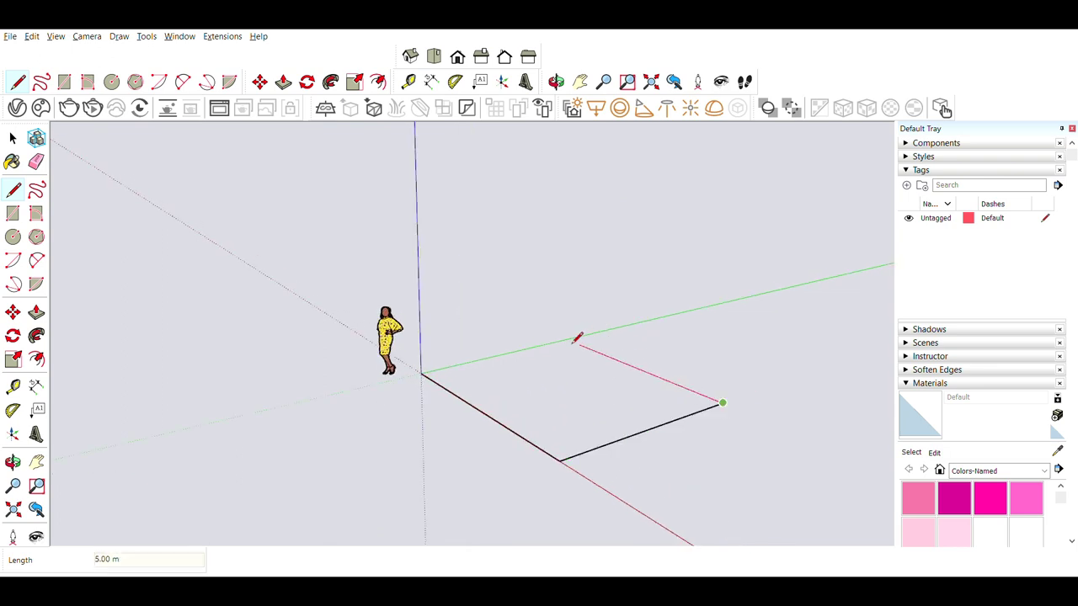
pyautogui.click(421, 371)
pyautogui.click(13, 137)
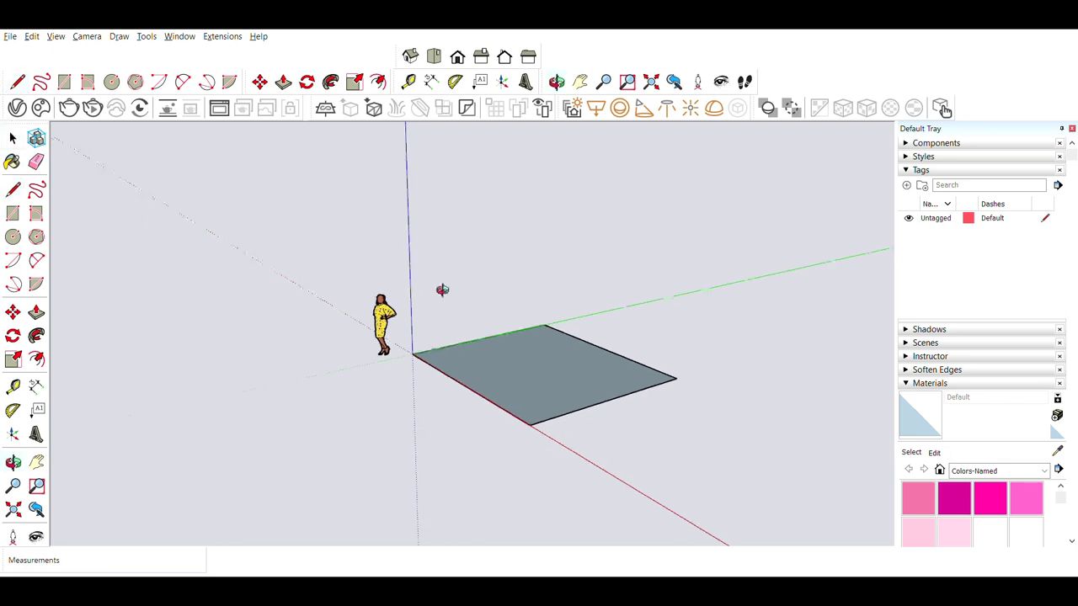
pyautogui.click(548, 396)
pyautogui.moveTo(547, 395)
pyautogui.mouseDown(button='middle')
pyautogui.moveTo(584, 328)
pyautogui.moveTo(491, 346)
pyautogui.mouseUp(button='middle')
# Raise the floor face into a 0.15 m thick slab
pyautogui.press('p')
pyautogui.click(491, 346)
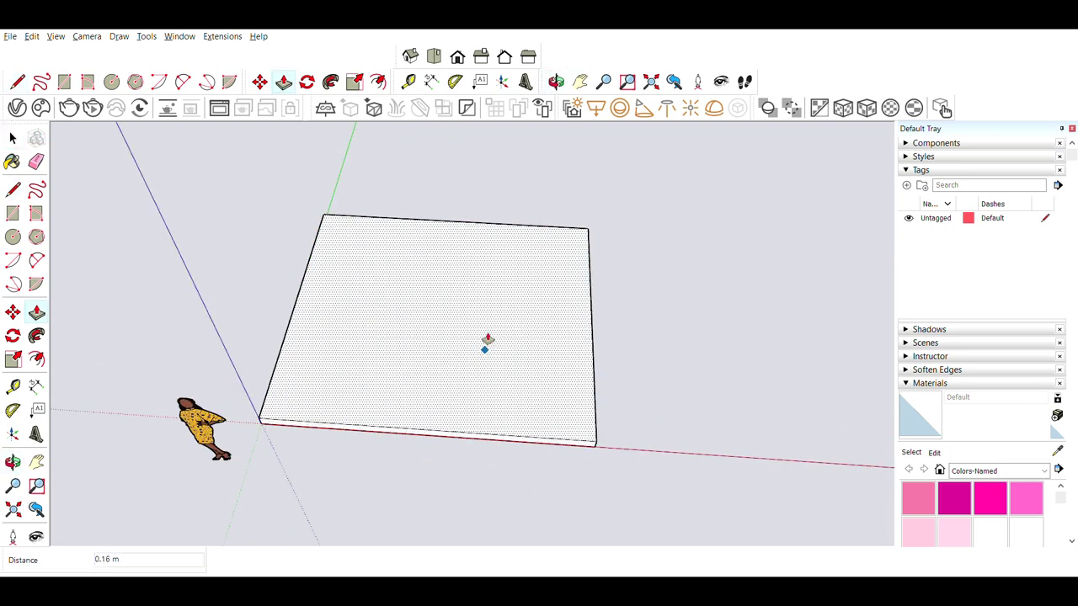
pyautogui.write('0.15')
pyautogui.press('Return')
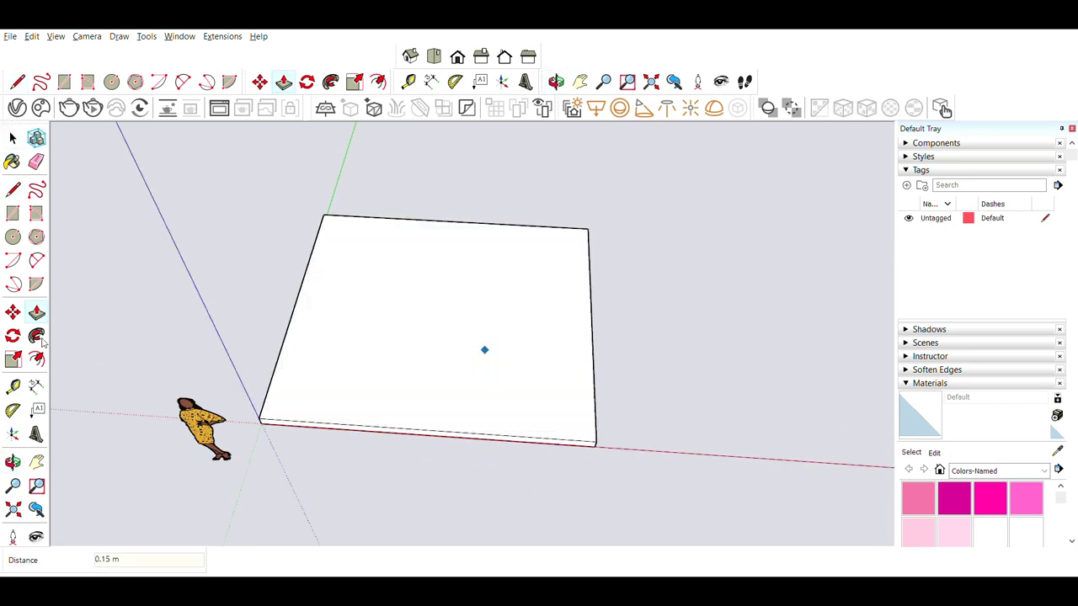
# Inset the slab's top face by 0.23 m and pull the outer rim up 3 m into walls
pyautogui.click(36, 359)
pyautogui.click(549, 227)
pyautogui.write('0.23')
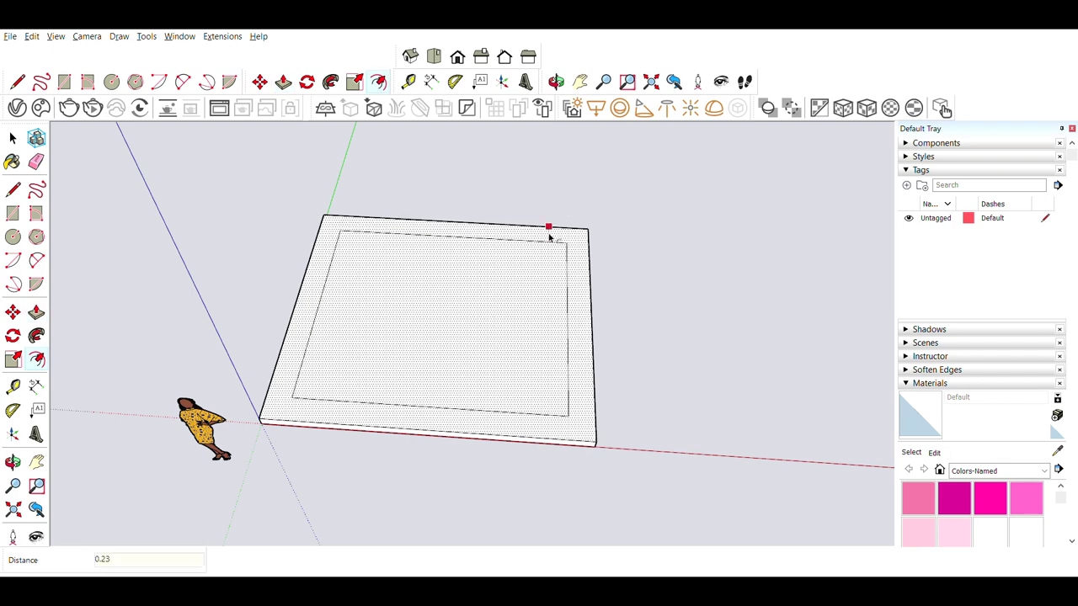
pyautogui.press('Return')
pyautogui.click(36, 313)
pyautogui.click(297, 322)
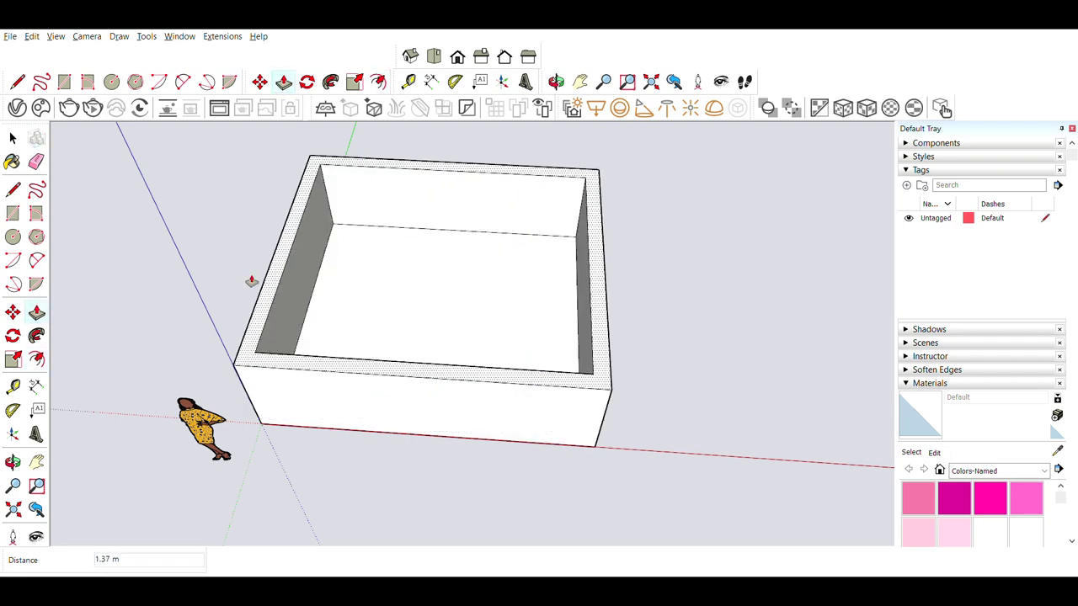
pyautogui.write('3')
pyautogui.press('Return')
pyautogui.scroll(-5, 628, 365)
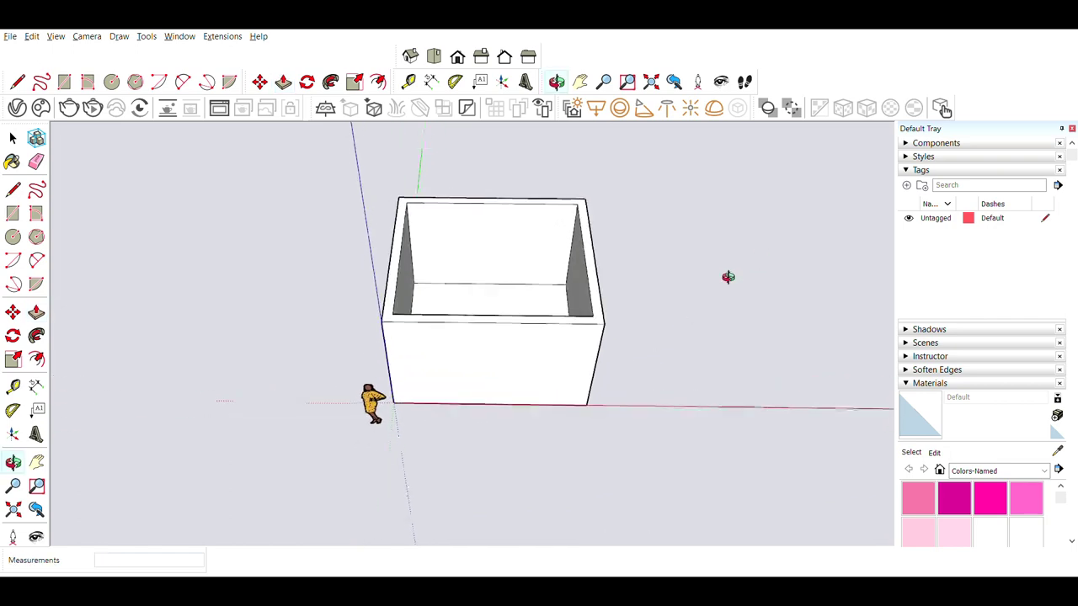
# Outline a 0.9 m wide, 2.10 m tall doorway rectangle at the floor of one wall
pyautogui.scroll(4, 727, 277)
pyautogui.moveTo(710, 373)
pyautogui.mouseDown(button='middle')
pyautogui.moveTo(601, 265)
pyautogui.moveTo(792, 329)
pyautogui.moveTo(522, 193)
pyautogui.mouseUp(button='middle')
pyautogui.press('l')
pyautogui.scroll(3, 503, 272)
pyautogui.scroll(2, 449, 191)
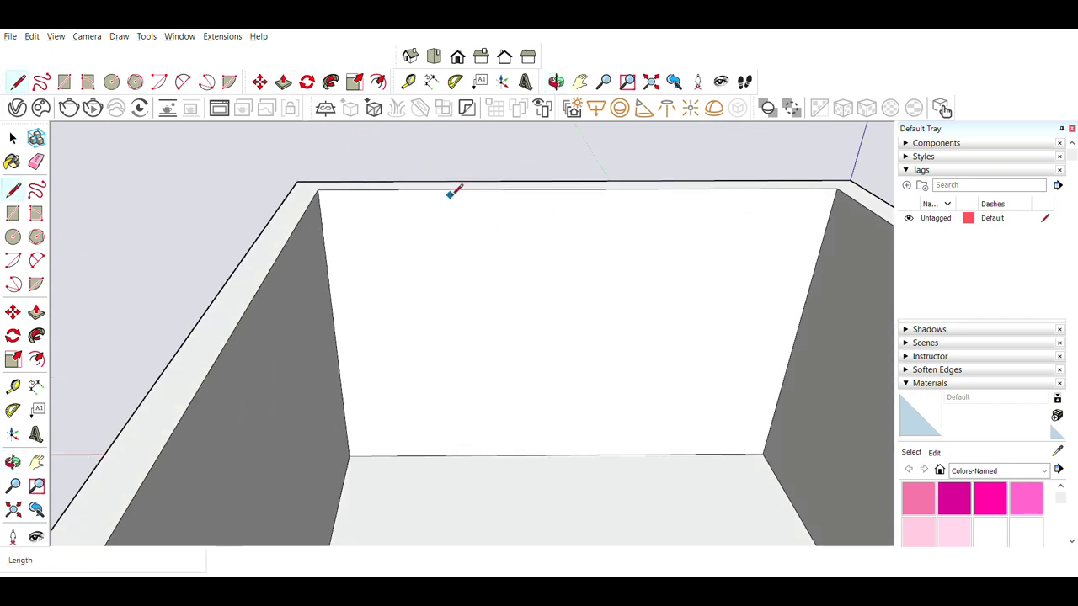
pyautogui.scroll(1, 450, 191)
pyautogui.click(13, 386)
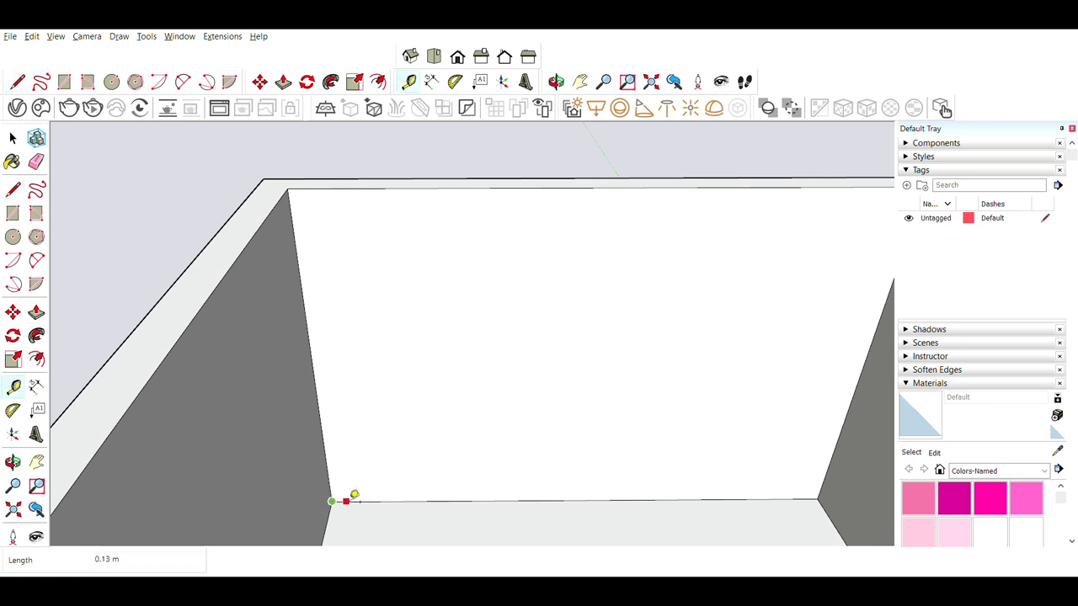
pyautogui.press('l')
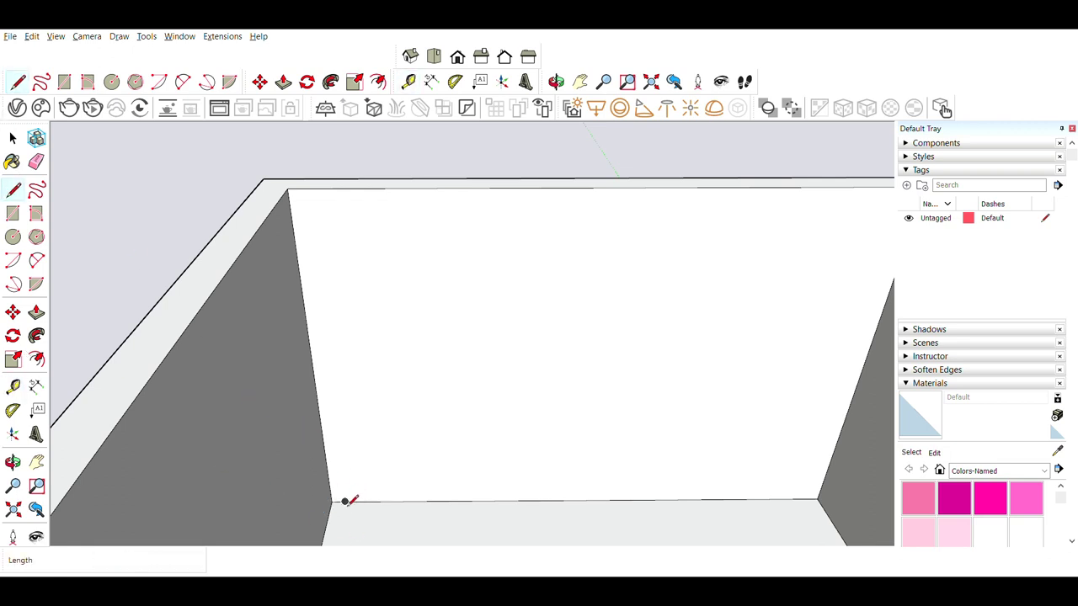
pyautogui.write('2.9')
pyautogui.click(306, 203)
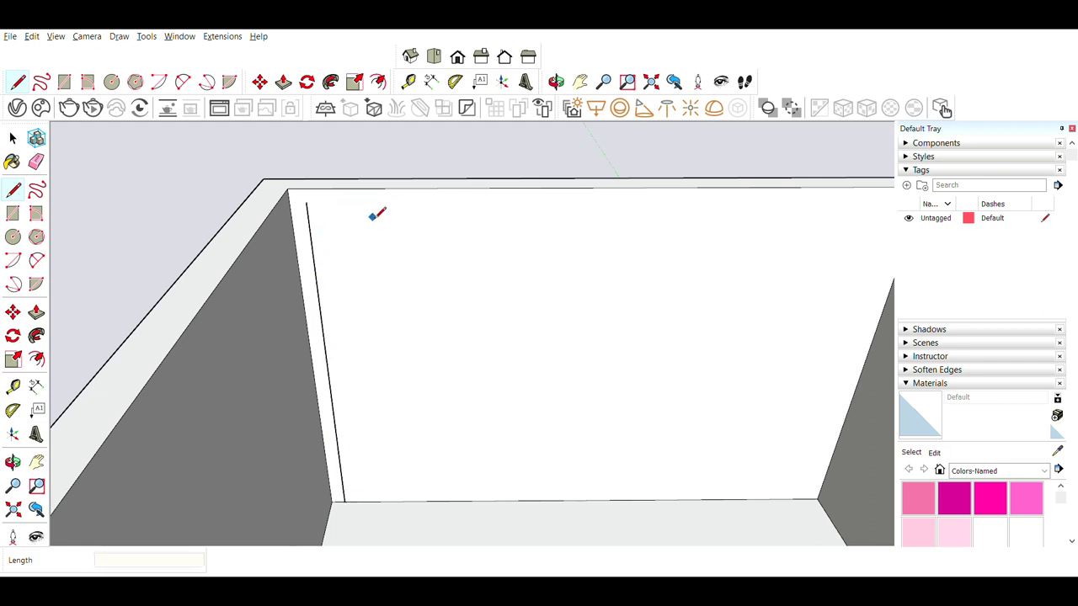
pyautogui.hotkey('ctrl', 'z')
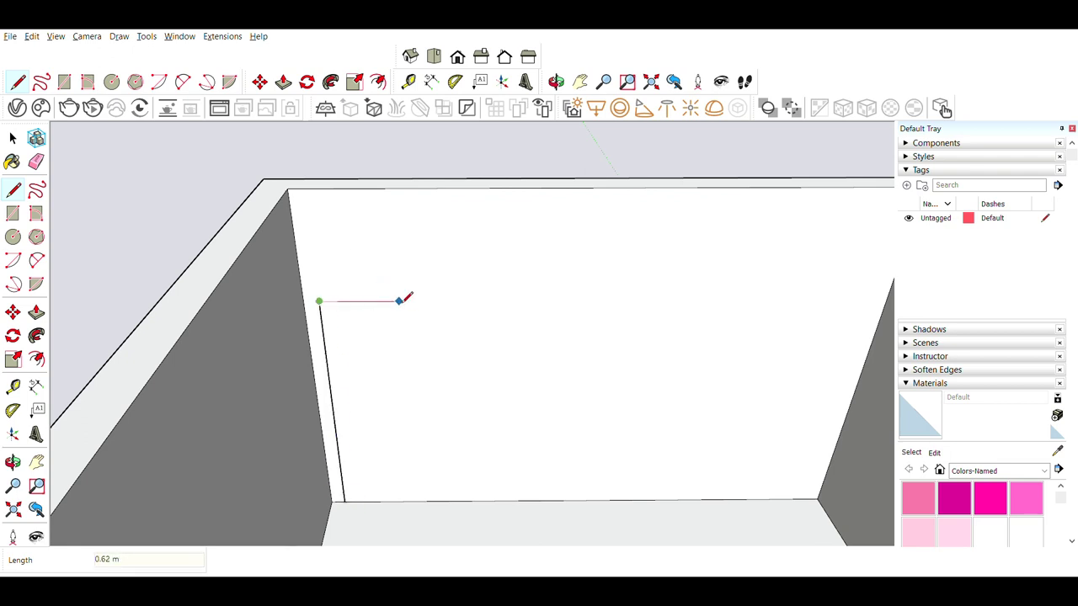
pyautogui.press('Return')
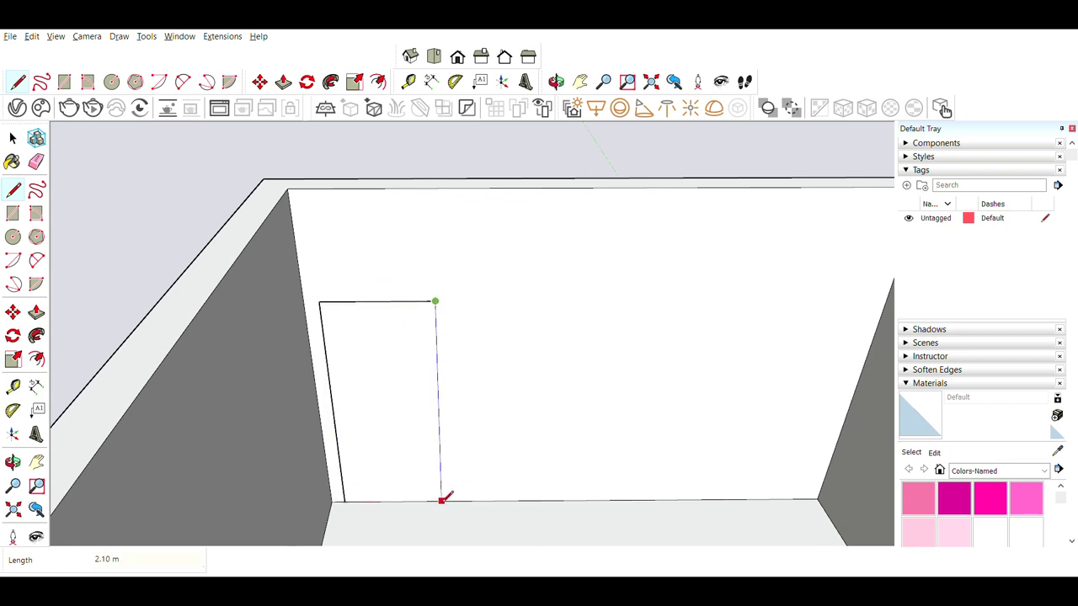
pyautogui.click(442, 502)
# Push the doorway face 0.20 m into the wall
pyautogui.press('p')
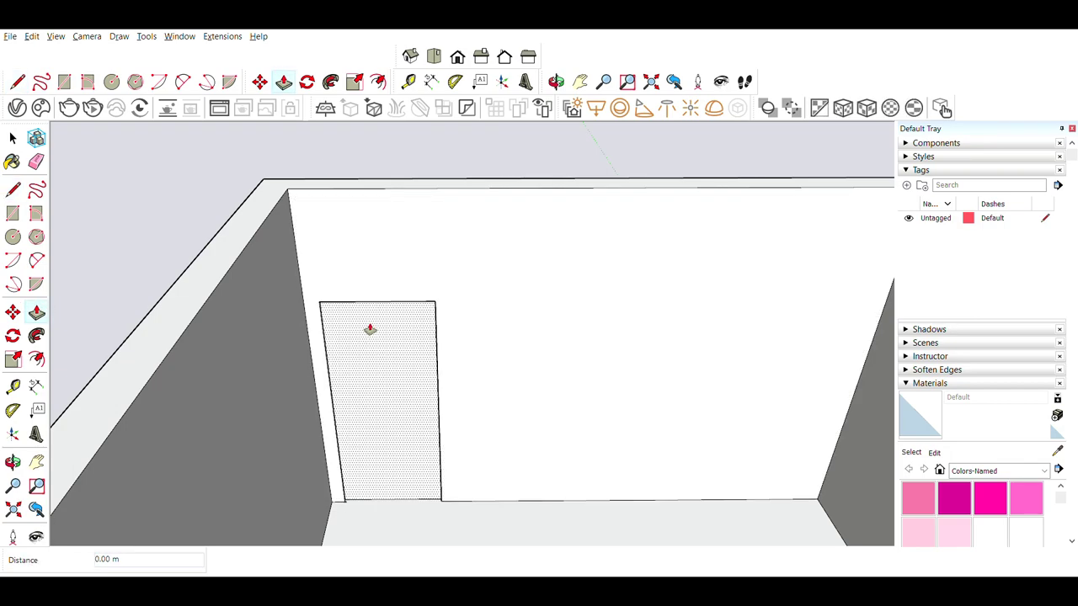
pyautogui.moveTo(368, 329); pyautogui.dragTo(337, 171)
pyautogui.scroll(-5, 576, 319)
pyautogui.moveTo(576, 318)
pyautogui.mouseDown(button='middle')
pyautogui.moveTo(257, 384)
pyautogui.moveTo(435, 252)
pyautogui.moveTo(582, 289)
pyautogui.moveTo(622, 287)
pyautogui.moveTo(404, 396)
pyautogui.moveTo(267, 241)
pyautogui.mouseUp(button='middle')
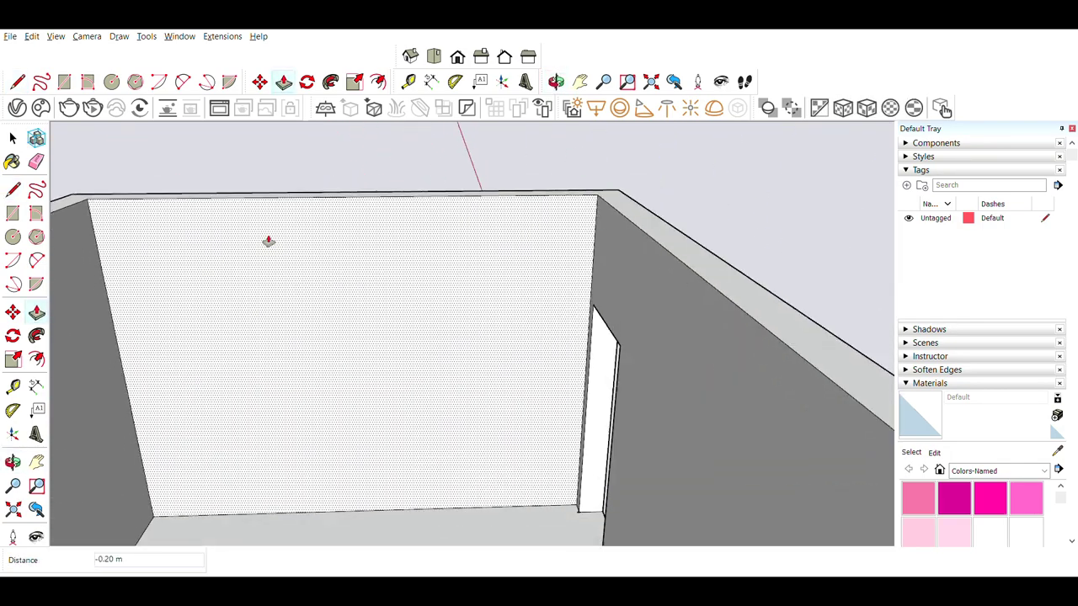
pyautogui.scroll(2, 267, 241)
# Draw a horizontal line across the inner back wall
pyautogui.click(23, 381)
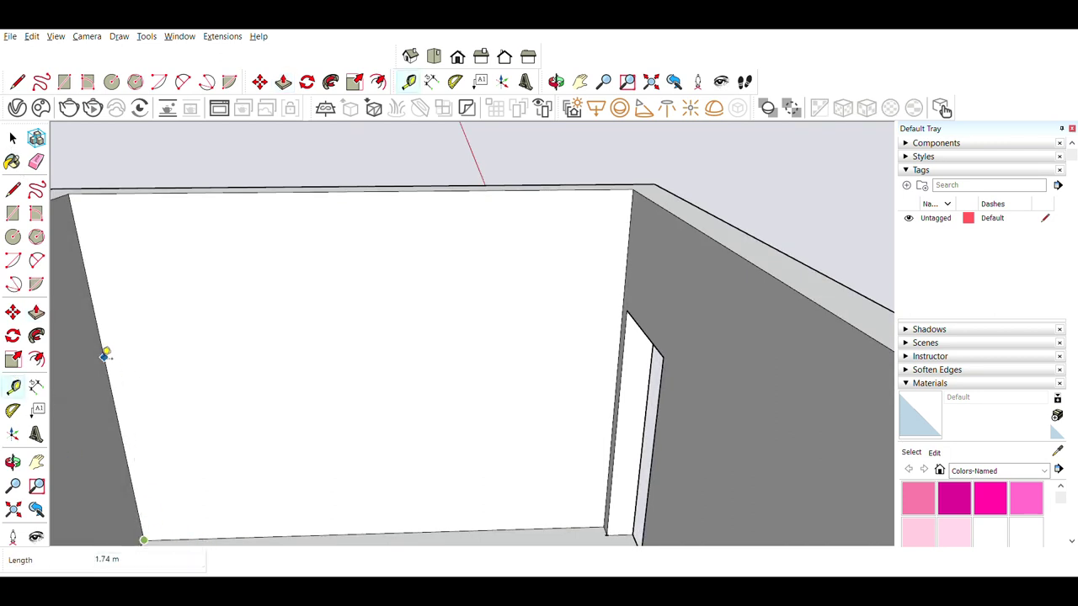
pyautogui.press('l')
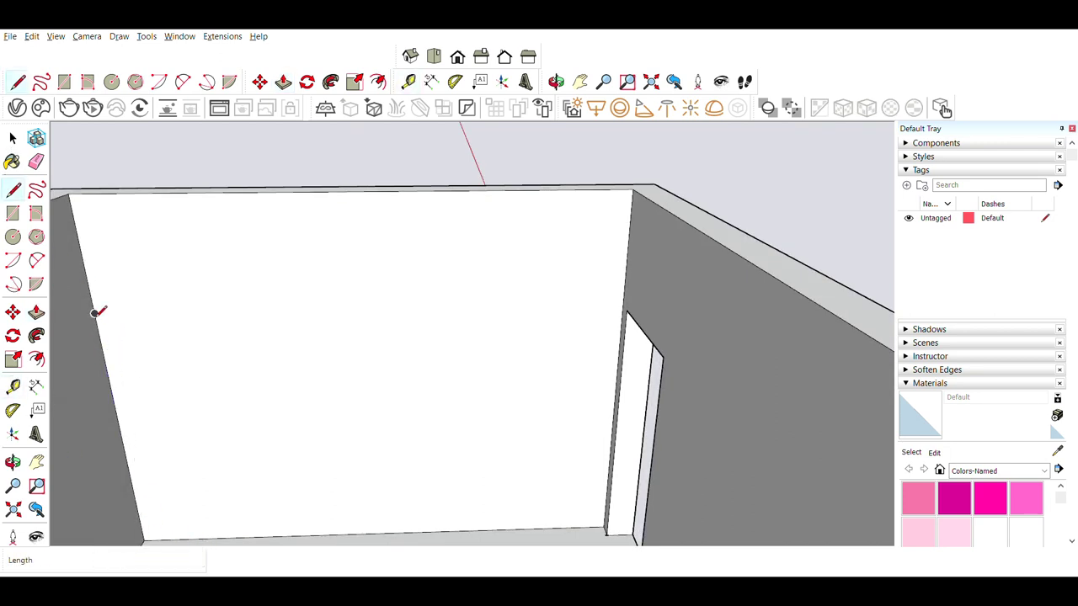
pyautogui.click(94, 313)
pyautogui.click(627, 310)
pyautogui.moveTo(380, 293); pyautogui.dragTo(308, 379, button='middle')
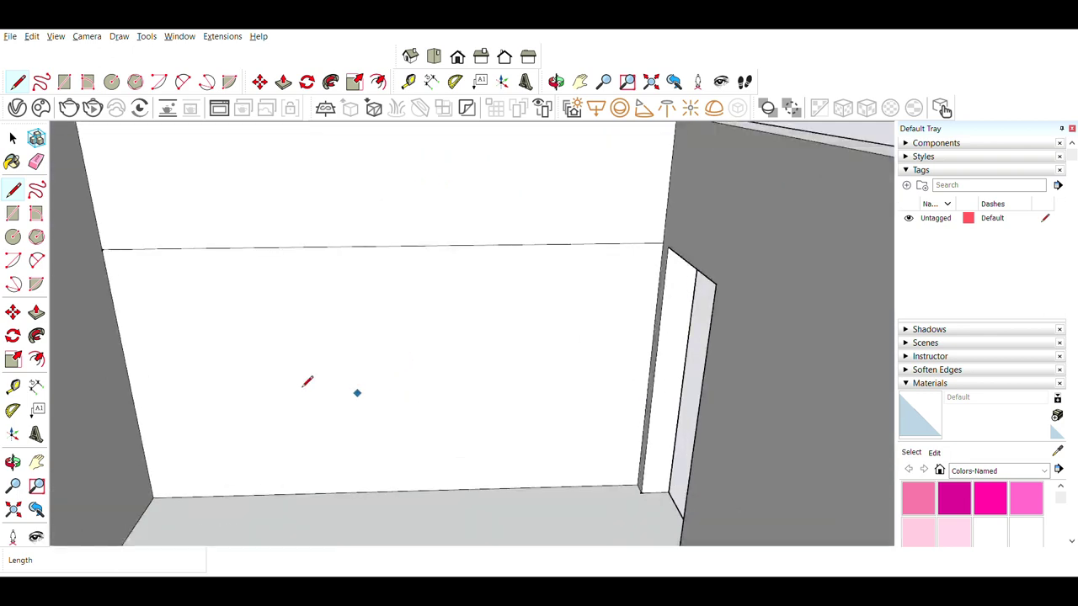
pyautogui.press('space')
# Copy the horizontal line lower down the back wall
pyautogui.click(252, 244)
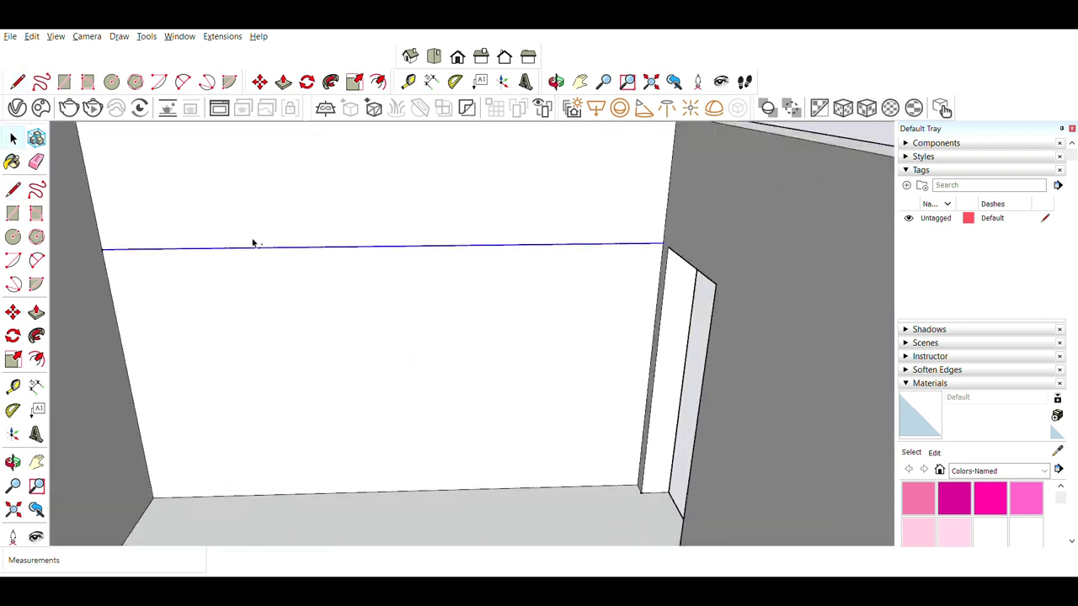
pyautogui.press('m')
pyautogui.click(91, 250)
pyautogui.press('ctrl')
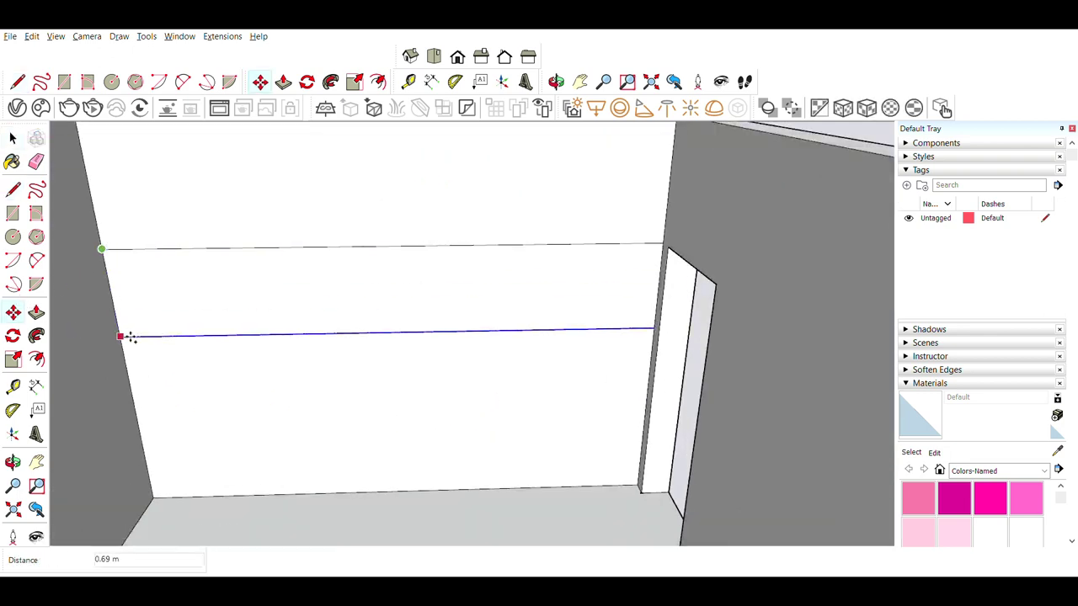
pyautogui.click(126, 329)
pyautogui.press('l')
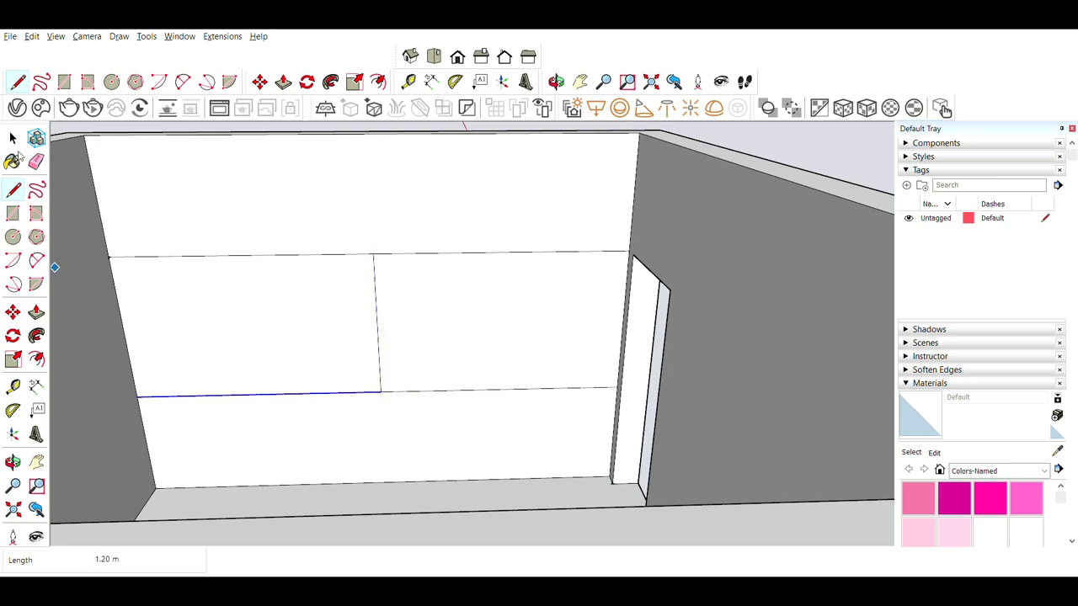
pyautogui.press('space')
# Move a vertical line 1 m over and copy it 2 m to the left
pyautogui.click(379, 338)
pyautogui.press('m')
pyautogui.click(374, 253)
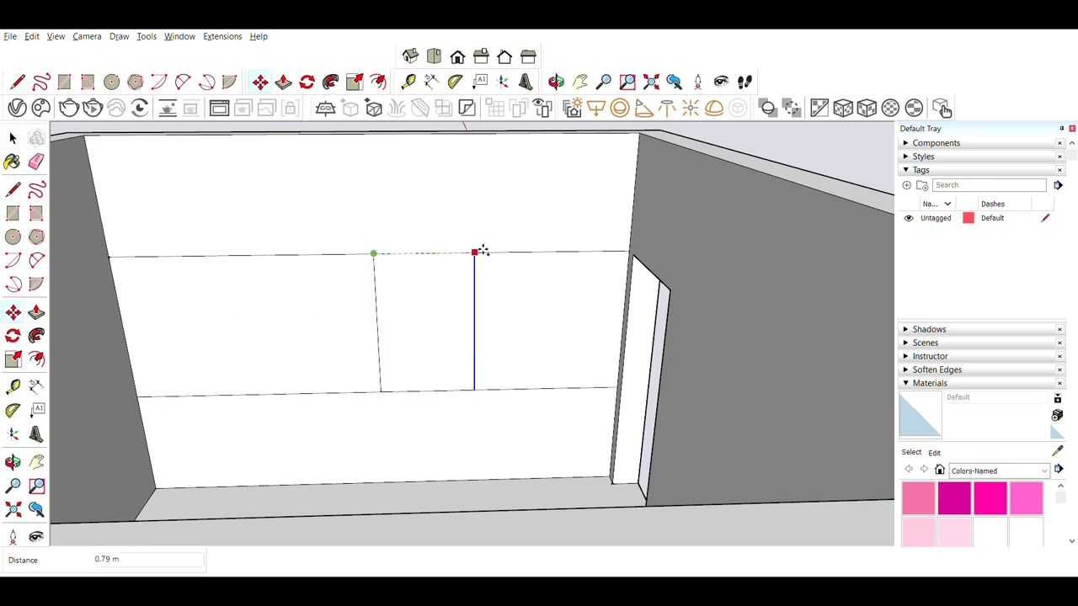
pyautogui.write('1')
pyautogui.press('Return')
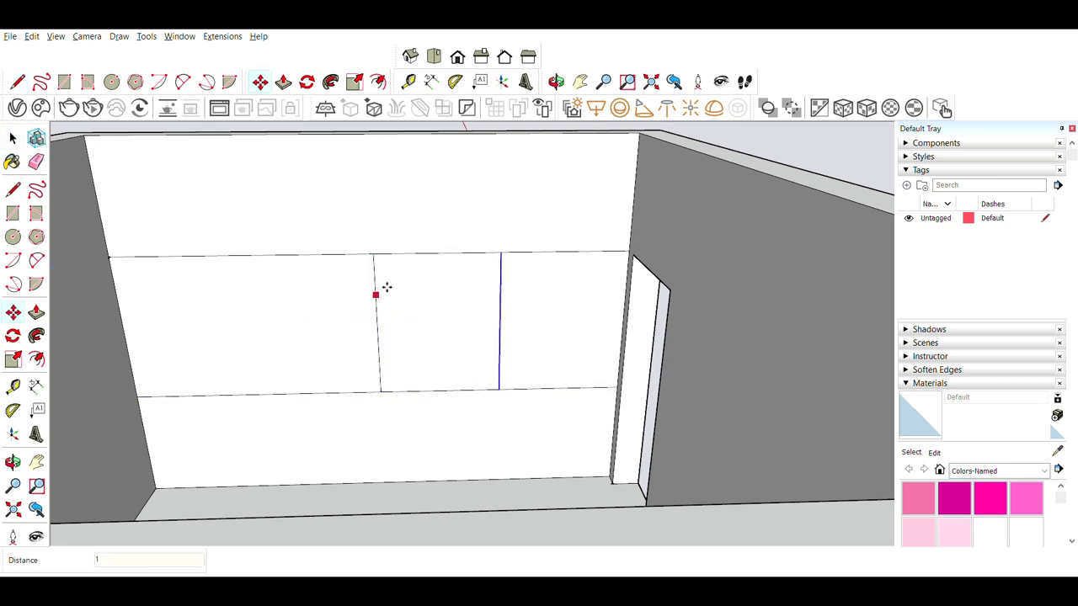
pyautogui.click(383, 257)
pyautogui.write('2')
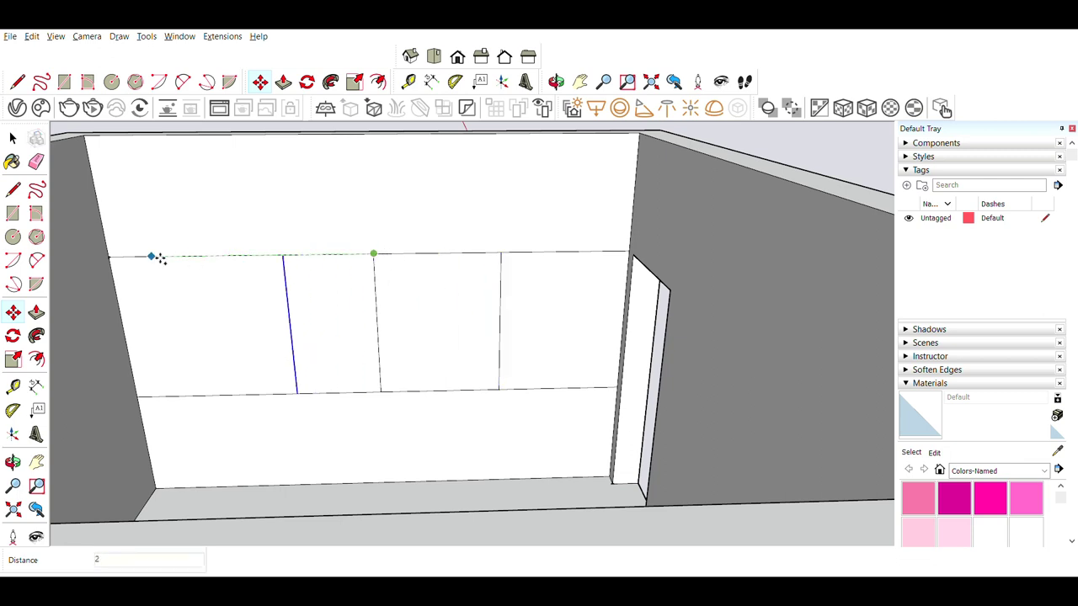
pyautogui.press('Return')
pyautogui.press('space')
# Delete the middle and leftover lines to leave the window rectangle, then select its face
pyautogui.click(416, 336)
pyautogui.click(378, 330)
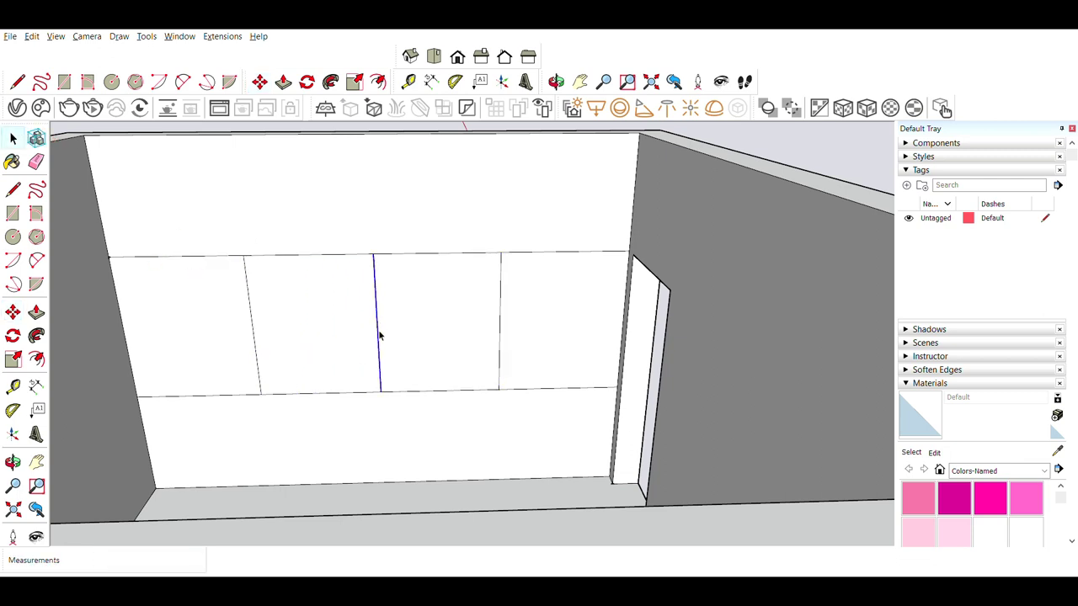
pyautogui.press('Delete')
pyautogui.click(223, 392)
pyautogui.press('Delete')
pyautogui.click(211, 255)
pyautogui.press('Delete')
pyautogui.click(529, 253)
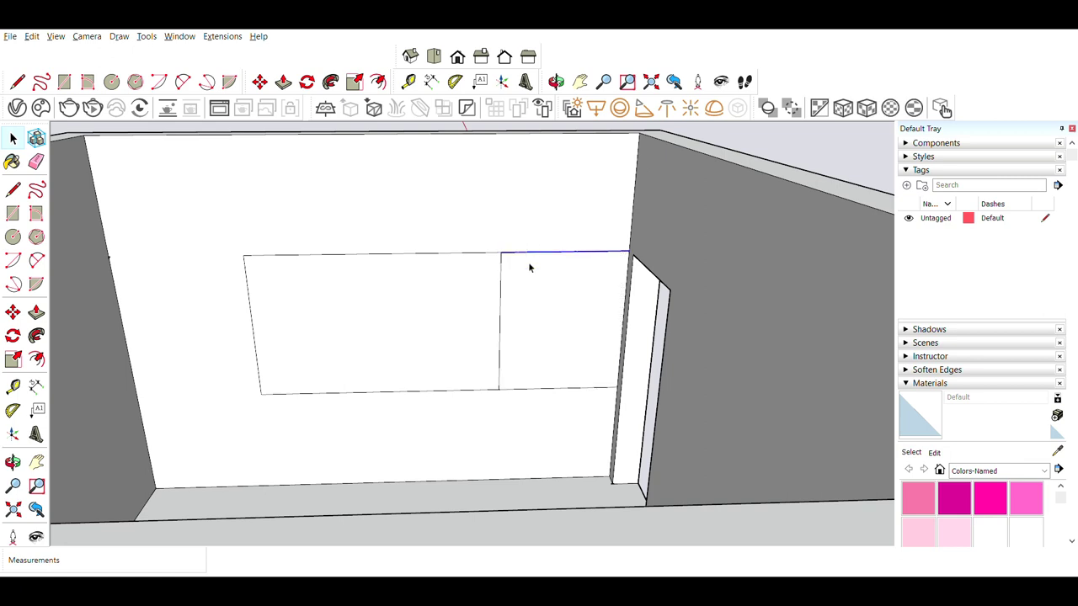
pyautogui.press('Delete')
pyautogui.moveTo(462, 368)
pyautogui.mouseDown(button='middle')
pyautogui.moveTo(549, 289)
pyautogui.moveTo(384, 334)
pyautogui.mouseUp(button='middle')
pyautogui.click(384, 335)
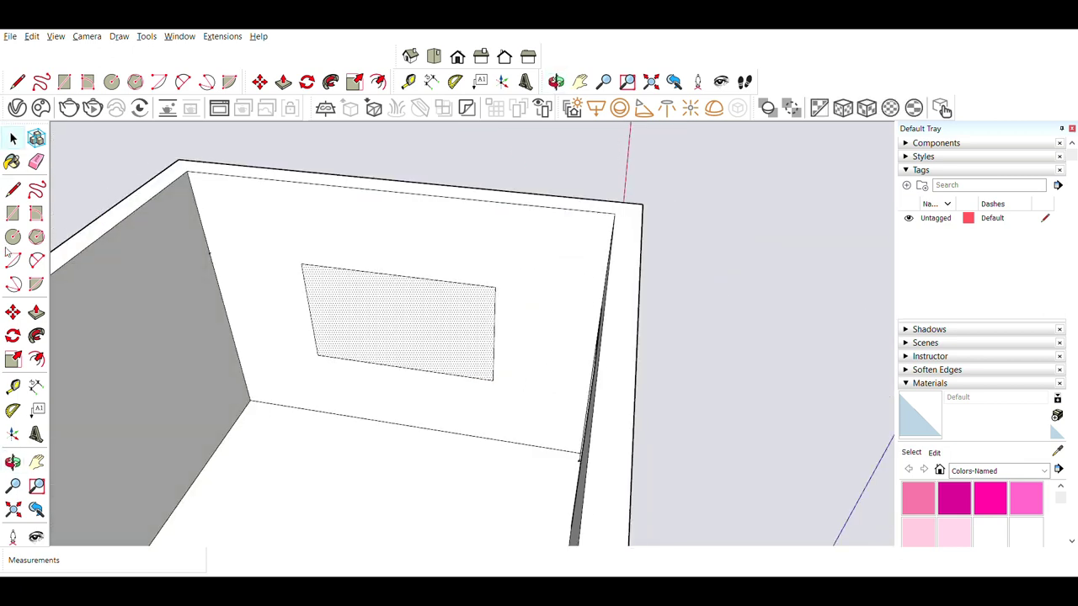
# Move the window rectangle off the wall to sit beside the room
pyautogui.press('m')
pyautogui.click(322, 352)
pyautogui.moveTo(683, 301); pyautogui.dragTo(781, 294, button='middle')
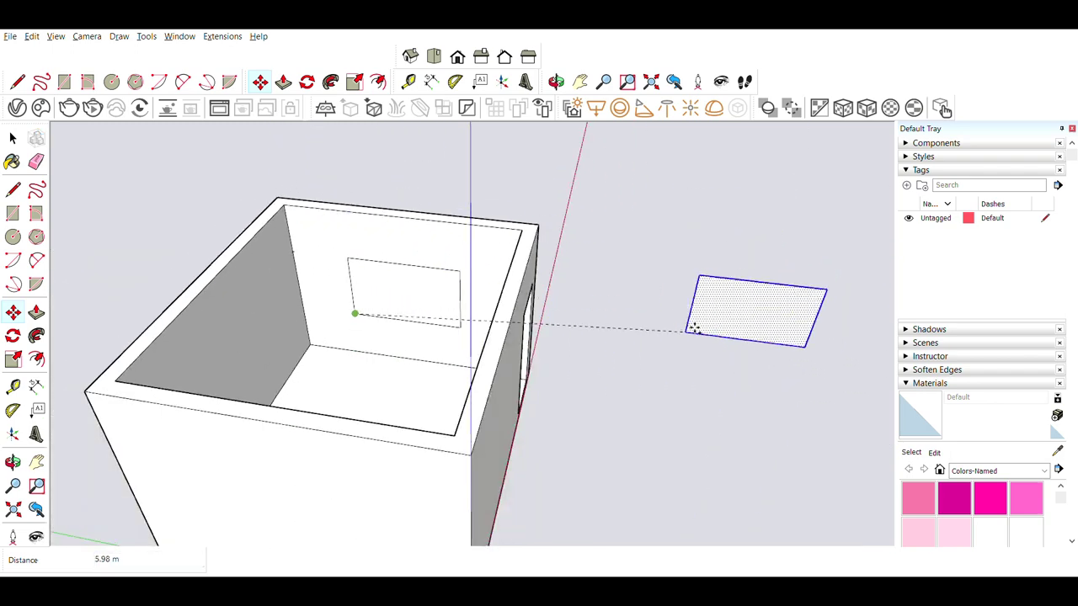
pyautogui.click(781, 294)
pyautogui.press('space')
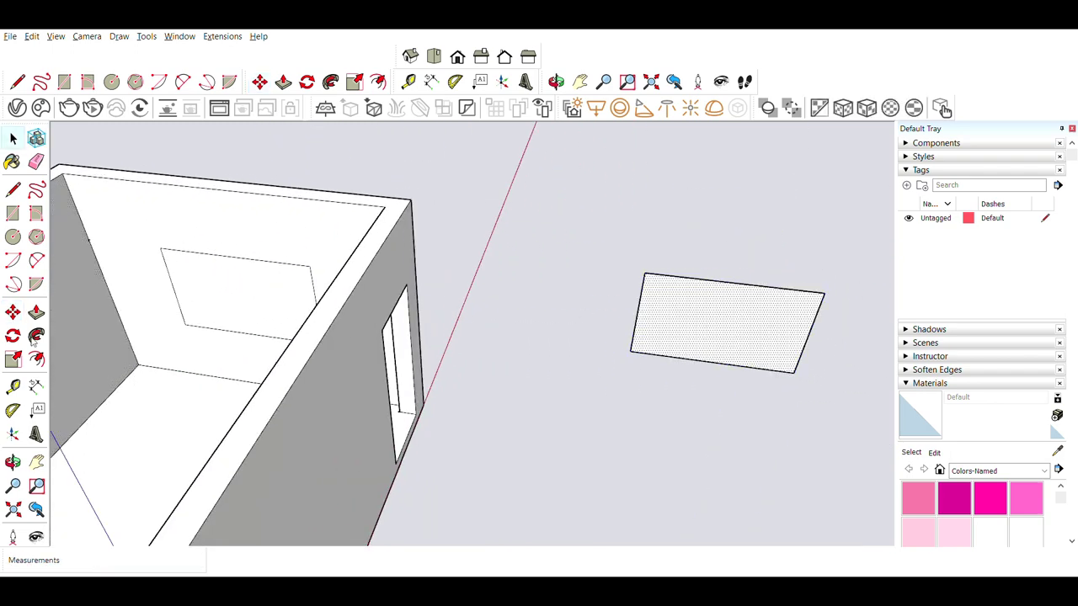
# Pull the rectangle into a 0.14 m thick slab
pyautogui.click(36, 312)
pyautogui.moveTo(868, 342); pyautogui.dragTo(477, 291, button='middle')
pyautogui.moveTo(445, 399); pyautogui.dragTo(464, 397)
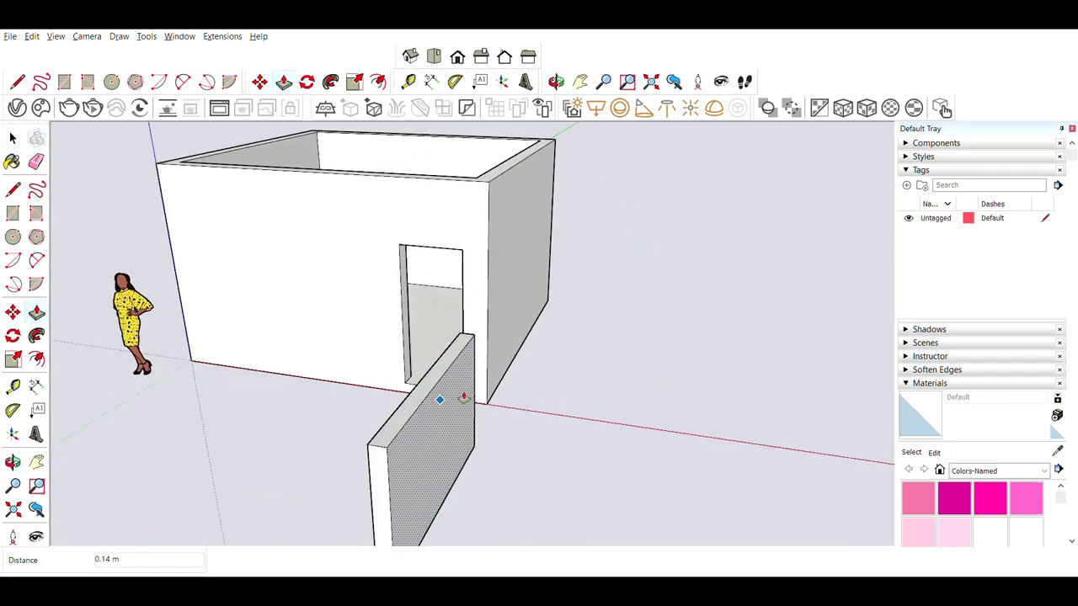
pyautogui.write('14')
pyautogui.press('Return')
pyautogui.moveTo(463, 396)
pyautogui.mouseDown(button='middle')
pyautogui.moveTo(882, 421)
pyautogui.moveTo(859, 402)
pyautogui.mouseUp(button='middle')
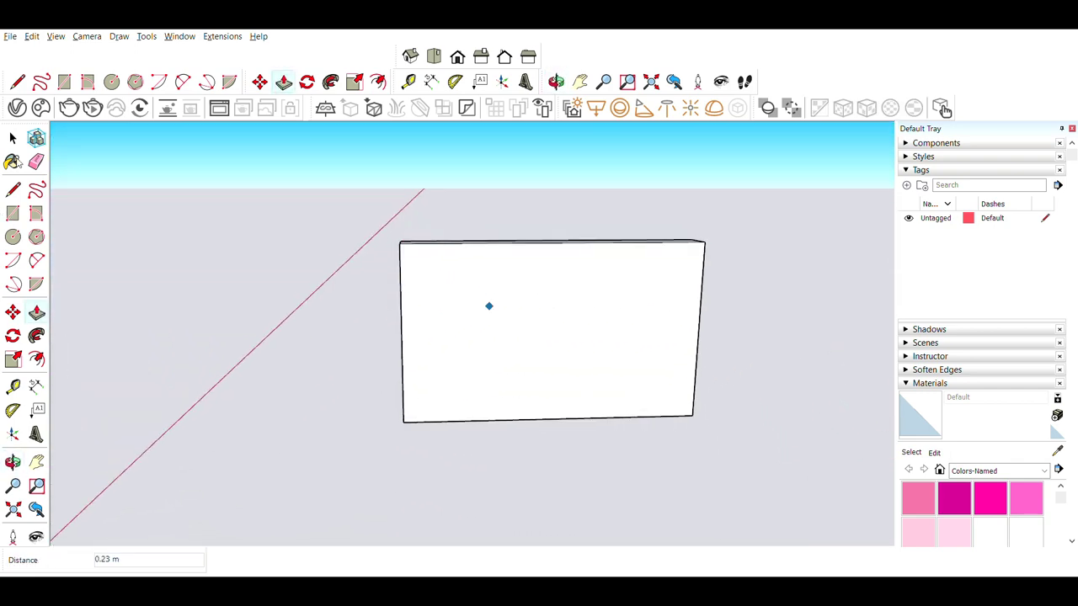
# Inset a 0.05 m border on the slab face and divide the inner face into two panels
pyautogui.click(36, 358)
pyautogui.click(606, 243)
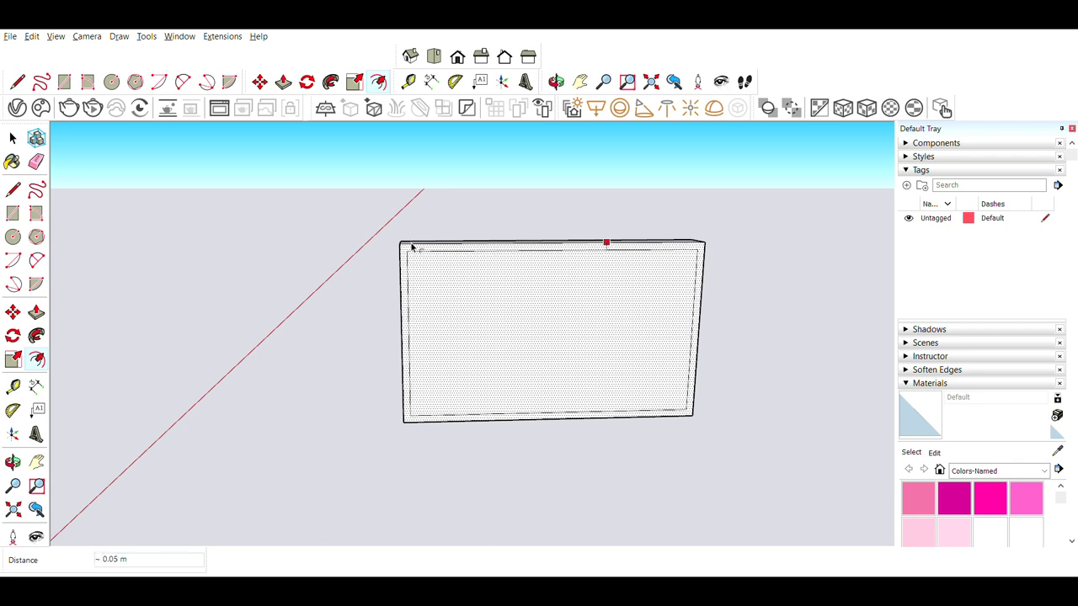
pyautogui.click(410, 247)
pyautogui.scroll(1, 765, 268)
pyautogui.scroll(1, 765, 267)
pyautogui.click(13, 186)
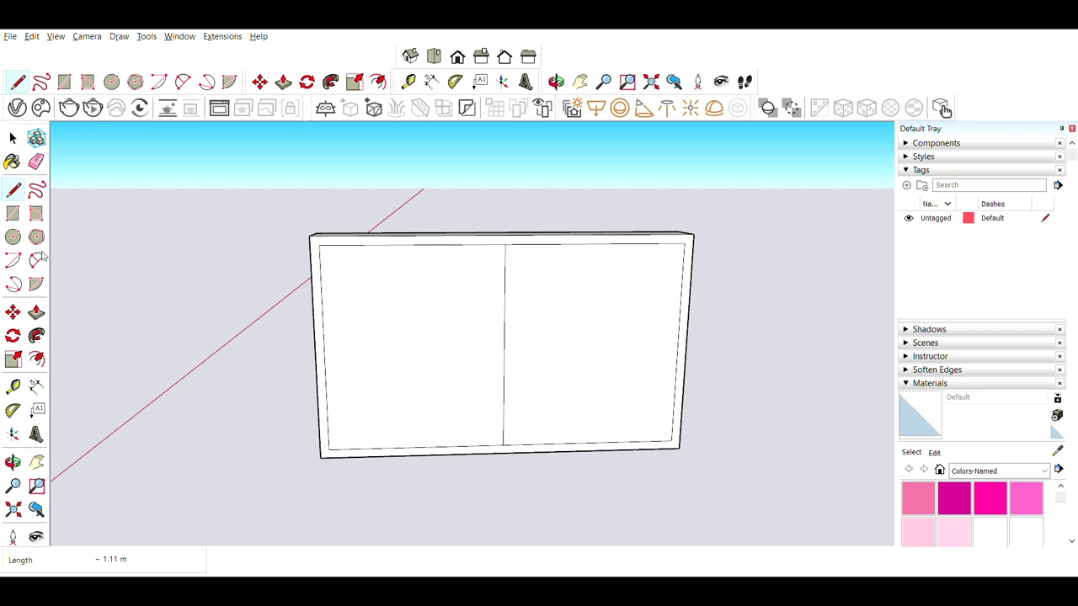
# Inset a border inside each of the left and right panels
pyautogui.click(36, 359)
pyautogui.click(426, 245)
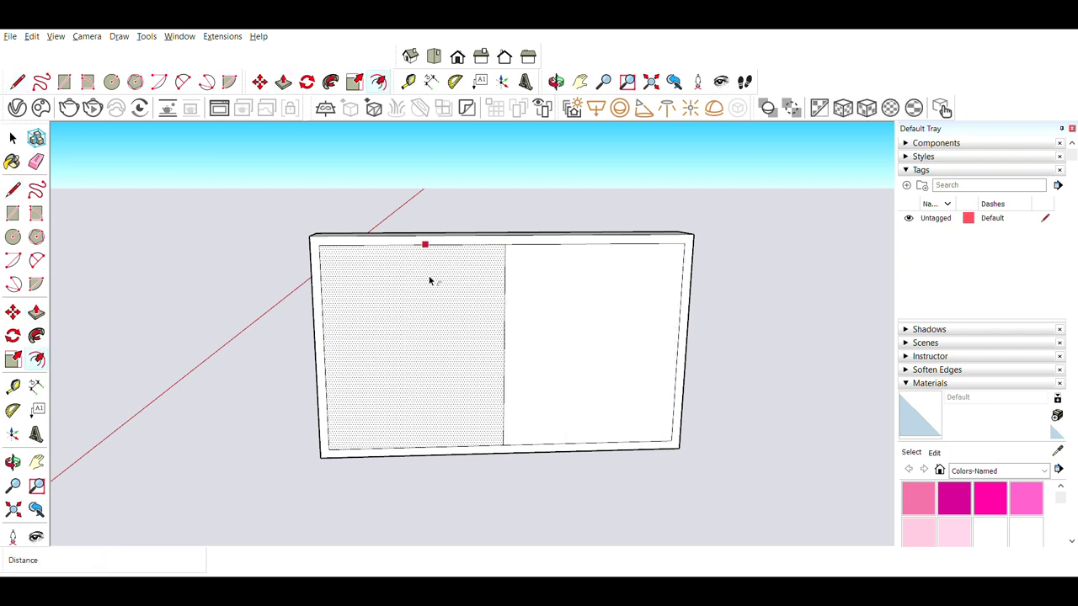
pyautogui.click(328, 245)
pyautogui.click(589, 244)
pyautogui.click(493, 246)
# Push the left and right panels inward to the same recess depth
pyautogui.press('p')
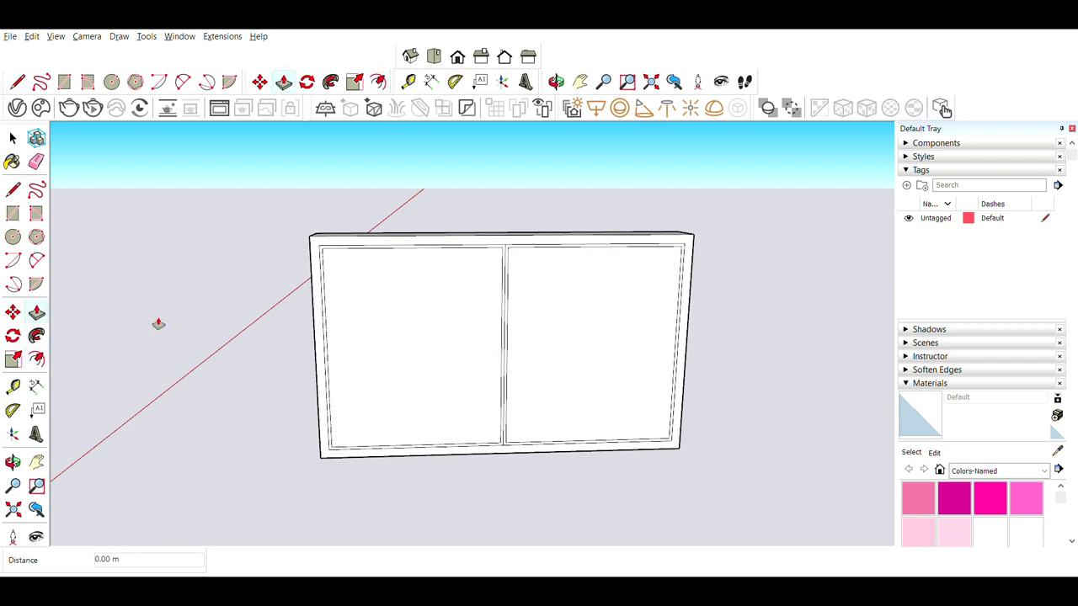
pyautogui.click(409, 341)
pyautogui.scroll(5, 351, 423)
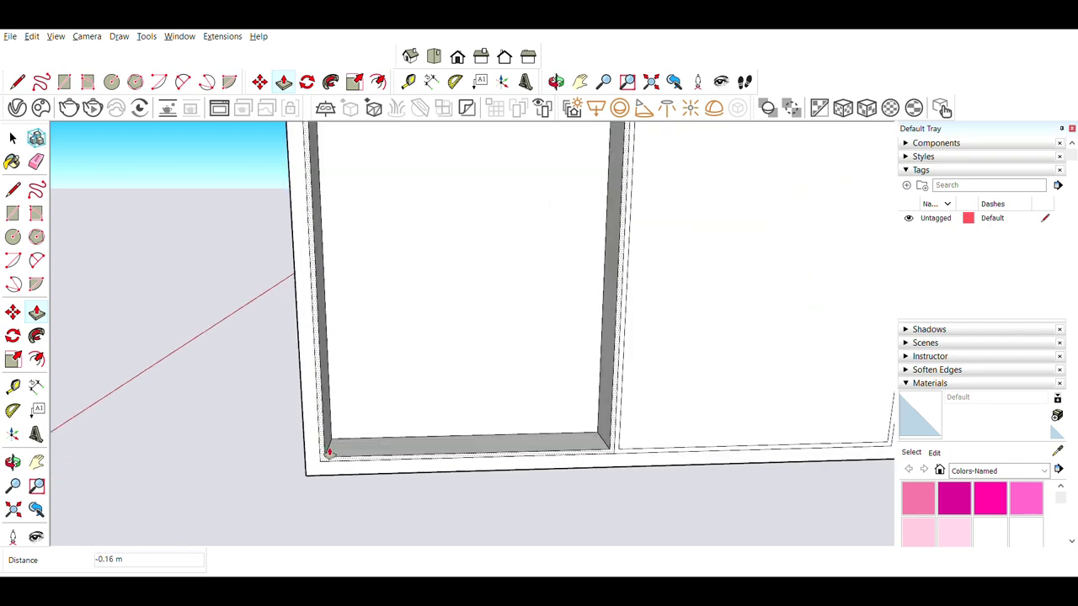
pyautogui.click(334, 445)
pyautogui.scroll(-5, 497, 309)
pyautogui.scroll(3, 379, 207)
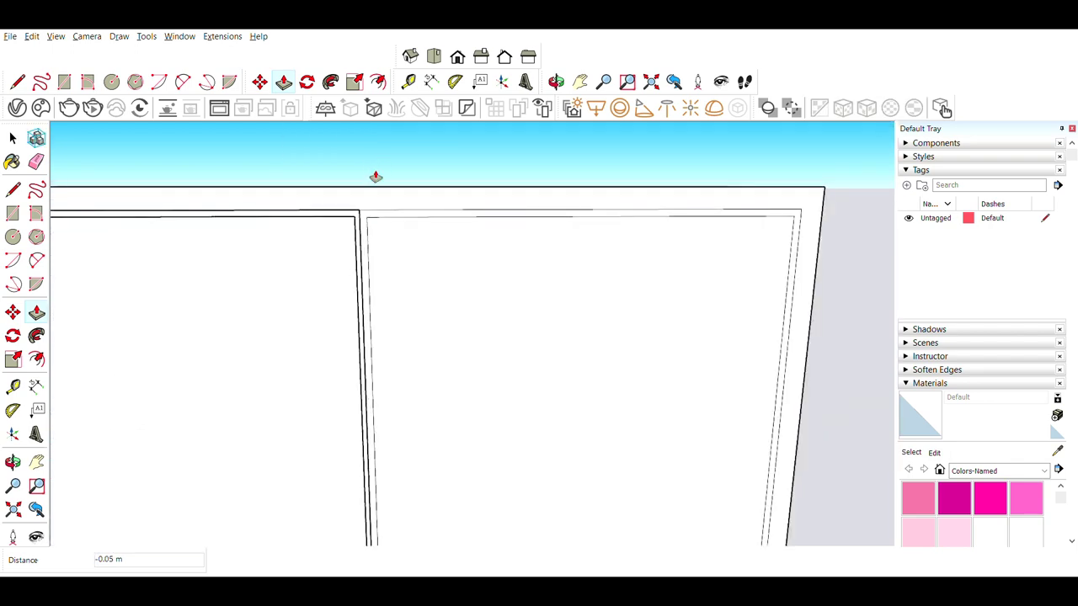
pyautogui.scroll(-2, 438, 270)
pyautogui.click(483, 308)
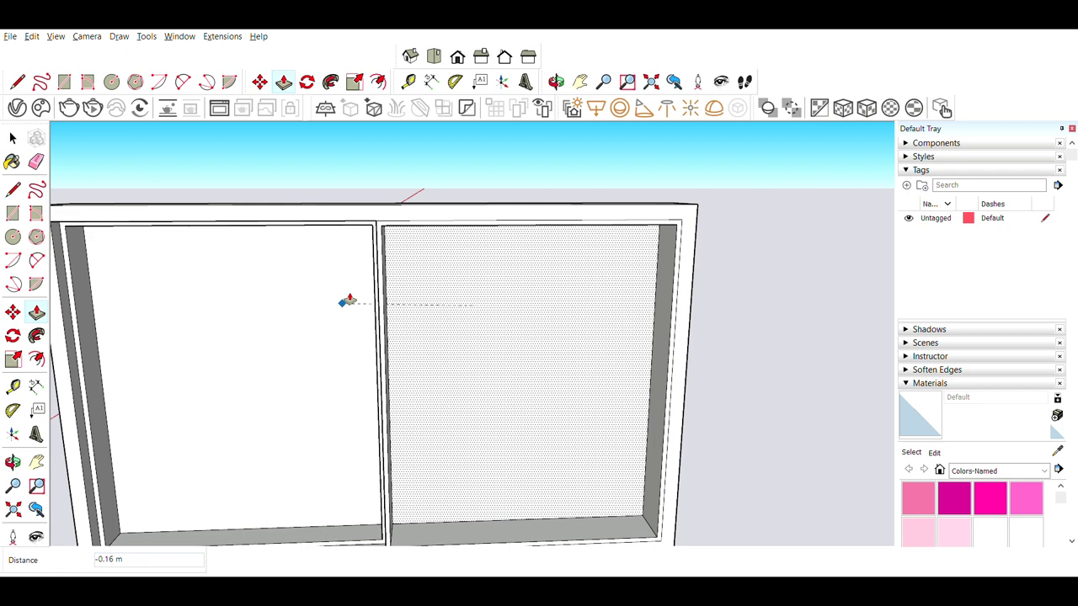
pyautogui.click(412, 314)
pyautogui.moveTo(565, 356); pyautogui.dragTo(70, 250, button='middle')
pyautogui.press('space')
# Push the right panel face to a 0.02 m depth
pyautogui.press('p')
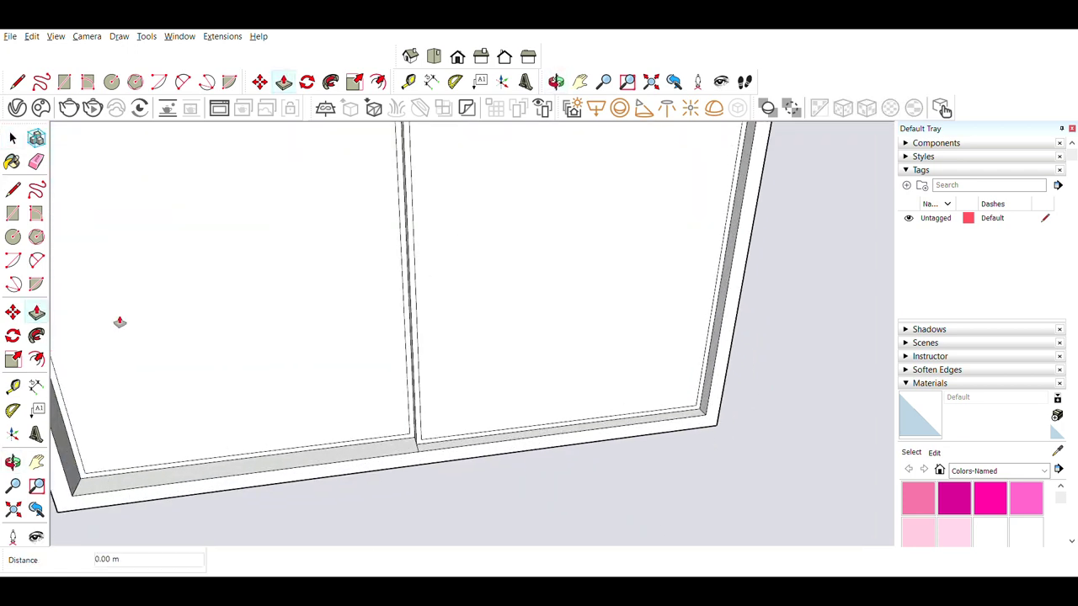
pyautogui.click(464, 431)
pyautogui.click(689, 404)
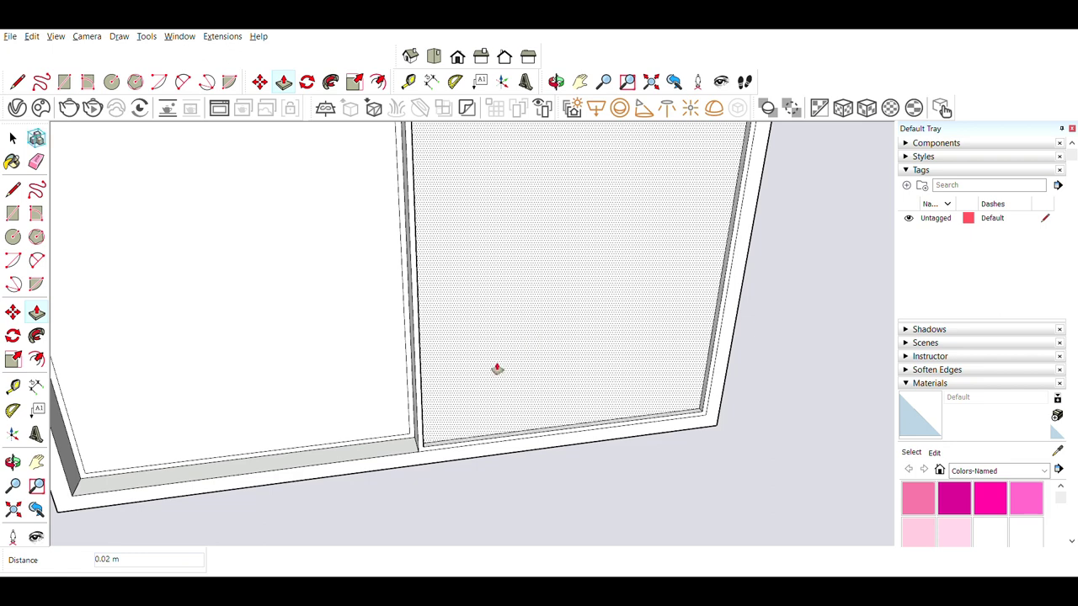
pyautogui.scroll(2, 496, 368)
pyautogui.scroll(2, 578, 378)
# Orbit around the window frame to inspect it from several angles
pyautogui.moveTo(601, 365)
pyautogui.mouseDown(button='middle')
pyautogui.moveTo(657, 375)
pyautogui.moveTo(423, 543)
pyautogui.moveTo(431, 482)
pyautogui.mouseUp(button='middle')
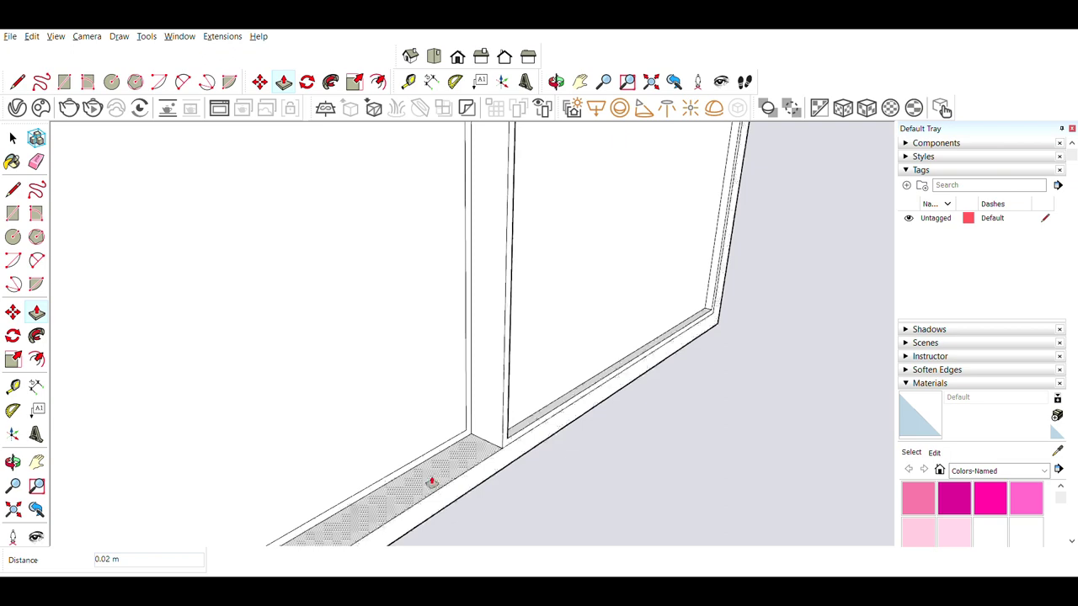
pyautogui.press('f')
pyautogui.moveTo(431, 482); pyautogui.dragTo(657, 224, button='middle')
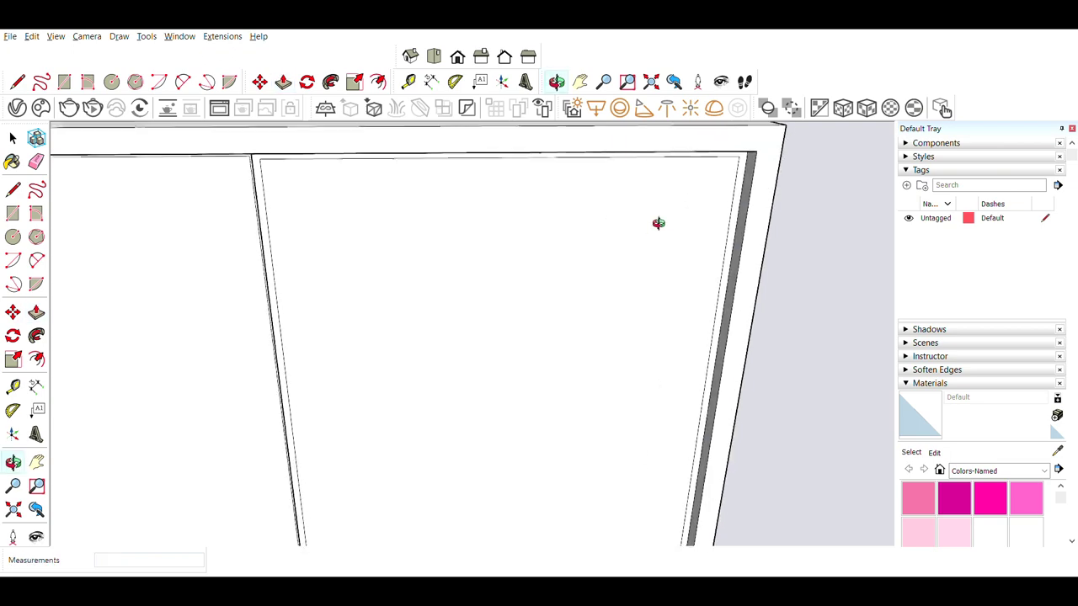
pyautogui.scroll(-5, 729, 224)
pyautogui.moveTo(729, 224)
pyautogui.mouseDown(button='middle')
pyautogui.moveTo(397, 270)
pyautogui.moveTo(643, 269)
pyautogui.moveTo(132, 305)
pyautogui.moveTo(606, 157)
pyautogui.moveTo(845, 176)
pyautogui.moveTo(503, 179)
pyautogui.mouseUp(button='middle')
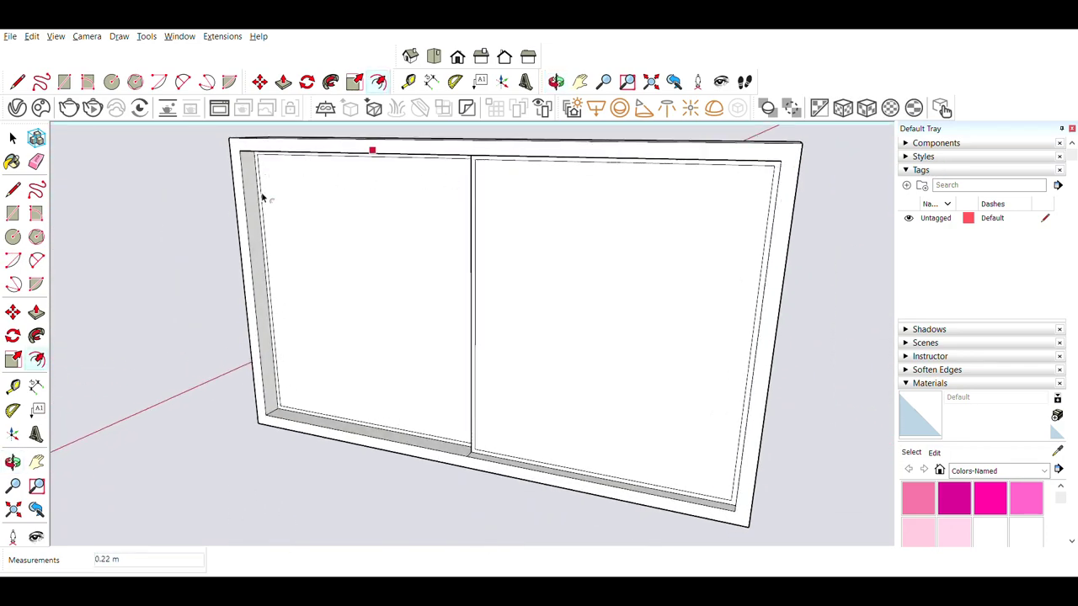
pyautogui.moveTo(262, 196); pyautogui.dragTo(548, 144, button='middle')
pyautogui.scroll(3, 284, 140)
pyautogui.scroll(-3, 632, 255)
pyautogui.moveTo(632, 254)
pyautogui.mouseDown(button='middle')
pyautogui.moveTo(370, 306)
pyautogui.moveTo(67, 308)
pyautogui.mouseUp(button='middle')
# Push both panels through the frame to open the two panes
pyautogui.click(36, 312)
pyautogui.click(345, 345)
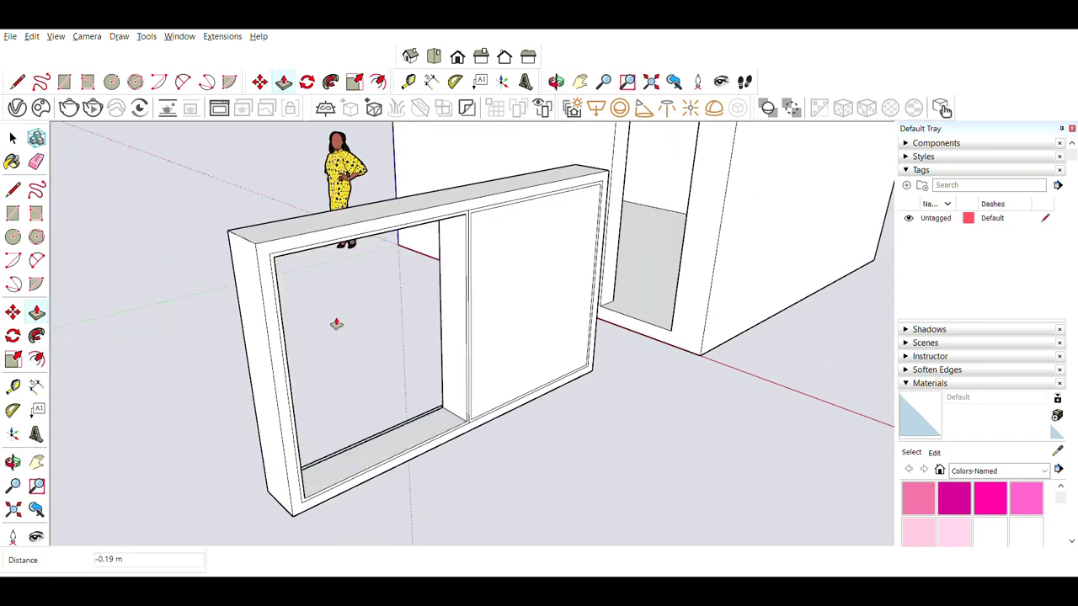
pyautogui.click(336, 324)
pyautogui.doubleClick(505, 312)
pyautogui.moveTo(505, 312)
pyautogui.mouseDown(button='middle')
pyautogui.moveTo(429, 373)
pyautogui.moveTo(875, 381)
pyautogui.moveTo(289, 236)
pyautogui.mouseUp(button='middle')
# Draw a pane rectangle across the window opening
pyautogui.click(13, 213)
pyautogui.scroll(5, 245, 413)
pyautogui.scroll(3, 296, 412)
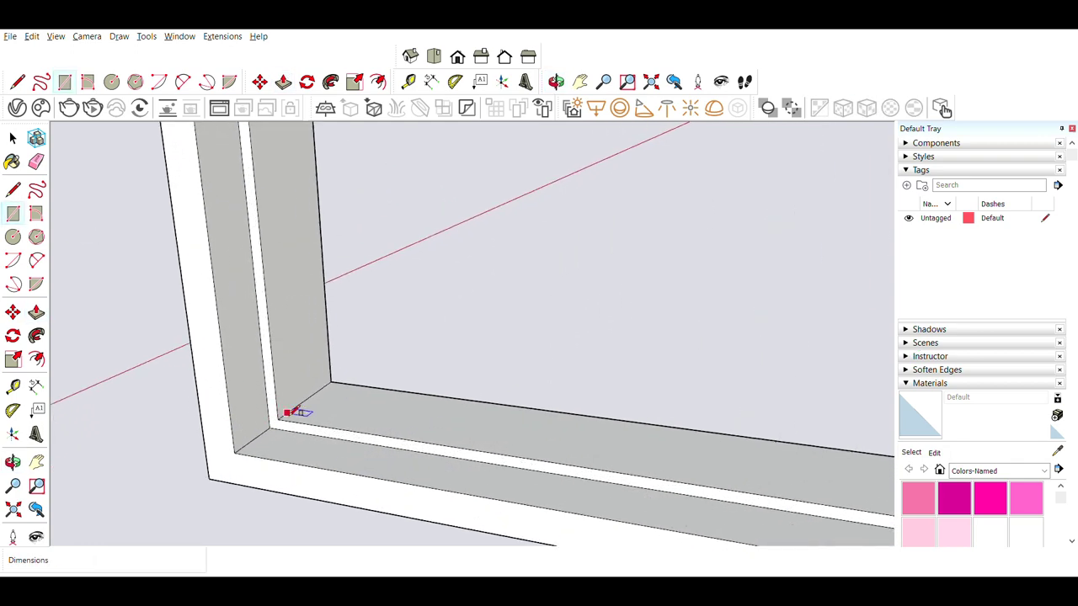
pyautogui.scroll(-5, 296, 412)
pyautogui.scroll(-3, 414, 409)
pyautogui.click(365, 342)
# Copy the glass pane into the other opening of the window frame
pyautogui.moveTo(365, 342)
pyautogui.mouseDown(button='middle')
pyautogui.moveTo(71, 383)
pyautogui.moveTo(780, 373)
pyautogui.moveTo(528, 242)
pyautogui.mouseUp(button='middle')
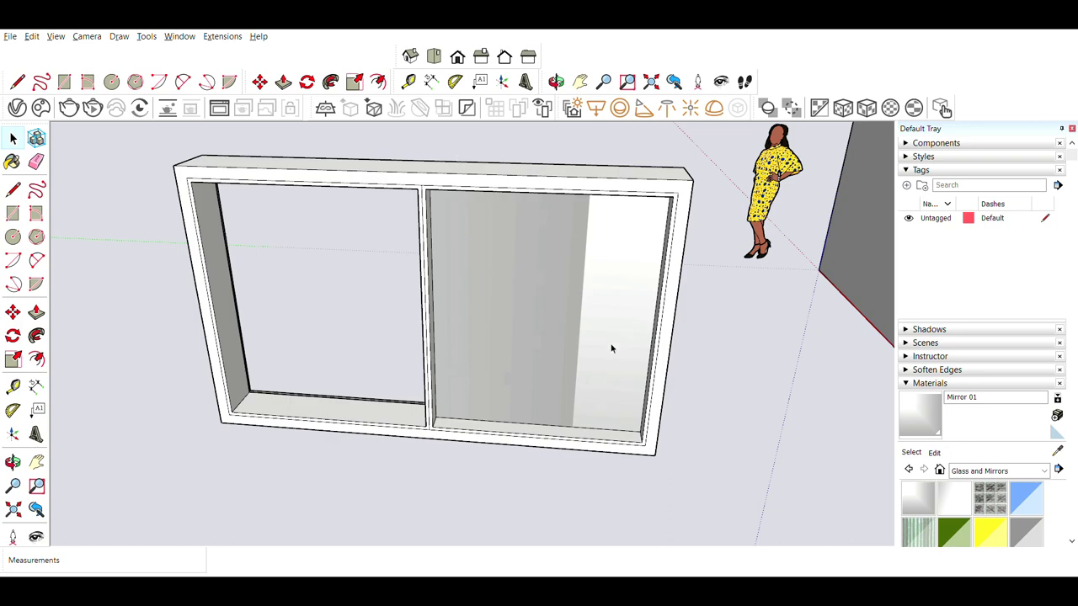
pyautogui.moveTo(275, 343); pyautogui.dragTo(463, 410, button='middle')
pyautogui.scroll(5, 299, 410)
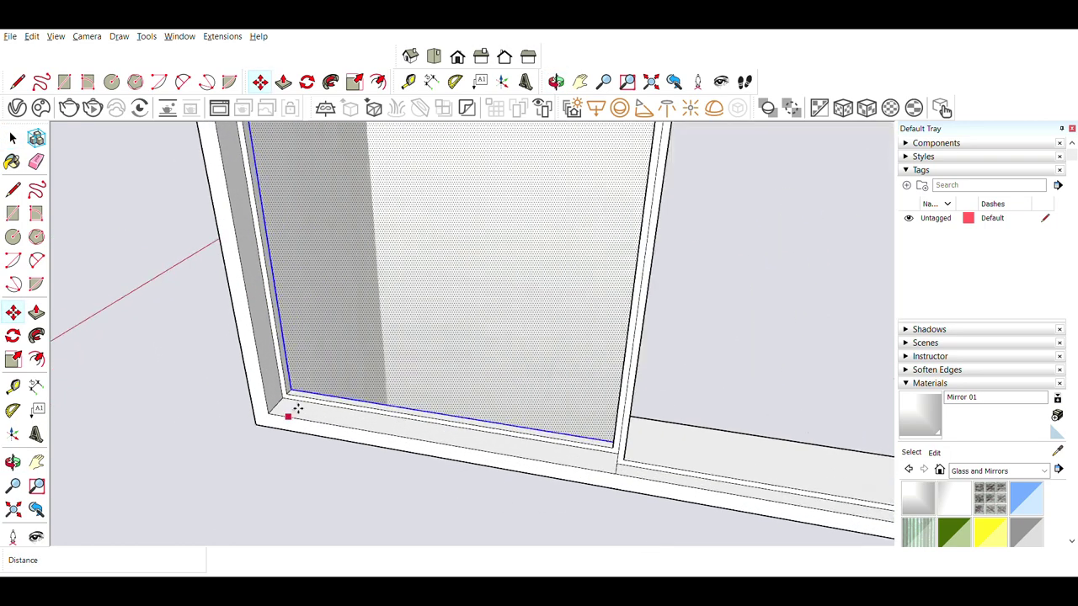
pyautogui.click(294, 409)
pyautogui.scroll(3, 705, 462)
pyautogui.click(517, 408)
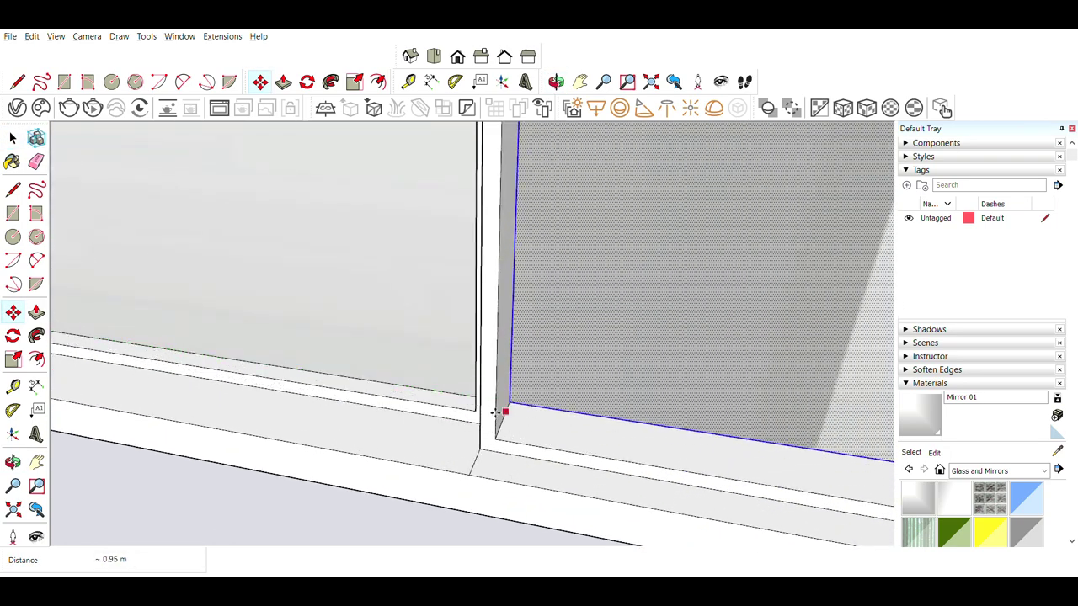
pyautogui.scroll(-3, 505, 410)
pyautogui.scroll(-3, 505, 410)
# Paint the pane with Mirror 01 and Push/Pull both glass panes to give them thickness
pyautogui.moveTo(506, 410); pyautogui.dragTo(519, 474, button='middle')
pyautogui.click(36, 311)
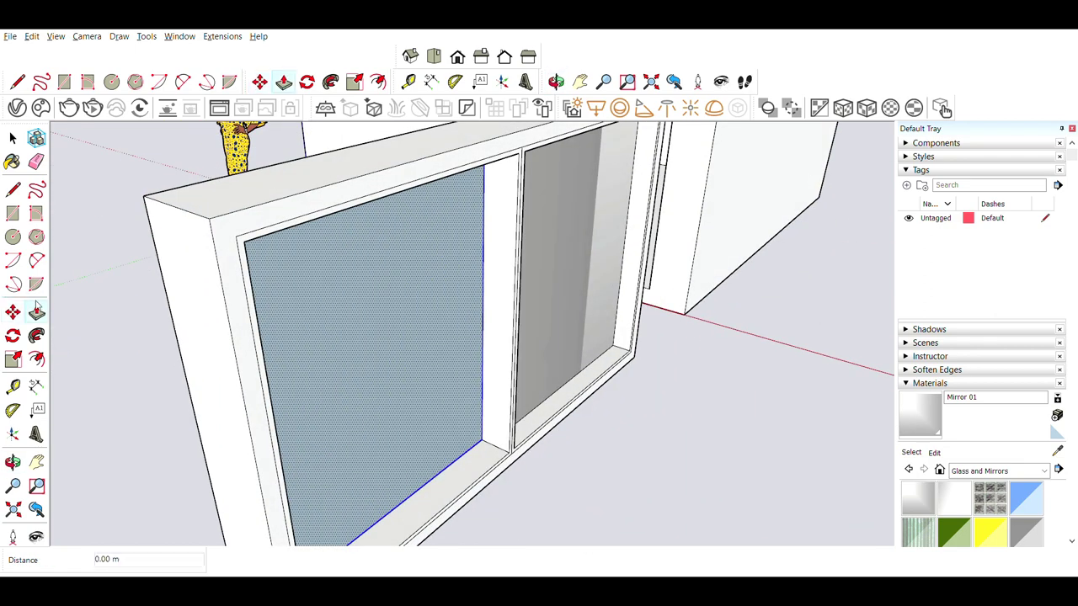
pyautogui.click(456, 364)
pyautogui.moveTo(585, 180)
pyautogui.mouseDown(button='middle')
pyautogui.moveTo(478, 411)
pyautogui.moveTo(505, 428)
pyautogui.mouseUp(button='middle')
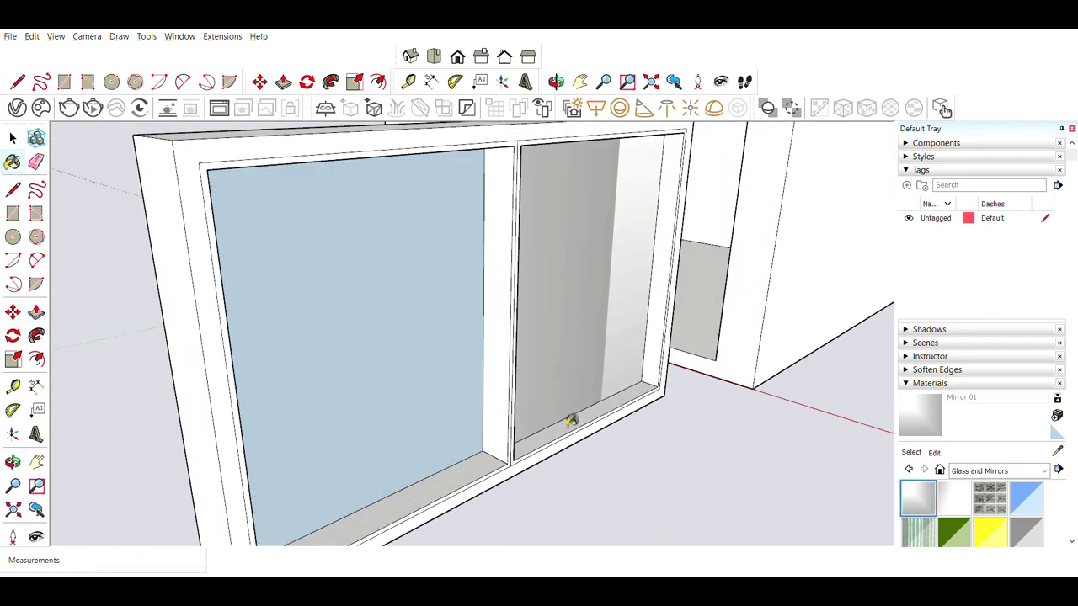
pyautogui.click(331, 340)
pyautogui.click(37, 312)
pyautogui.click(445, 345)
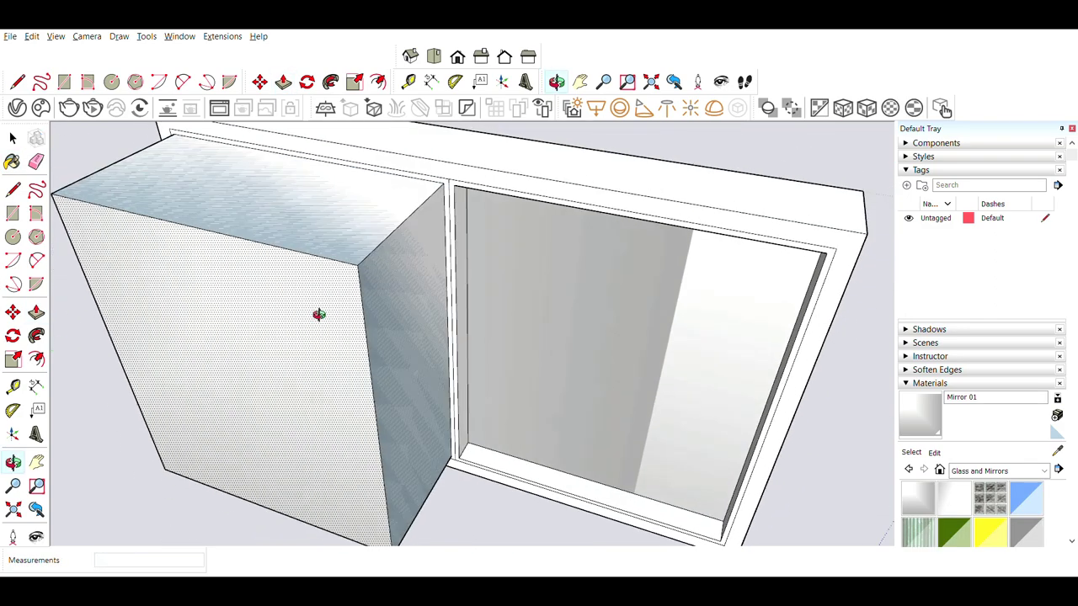
pyautogui.moveTo(313, 313); pyautogui.dragTo(606, 290, button='middle')
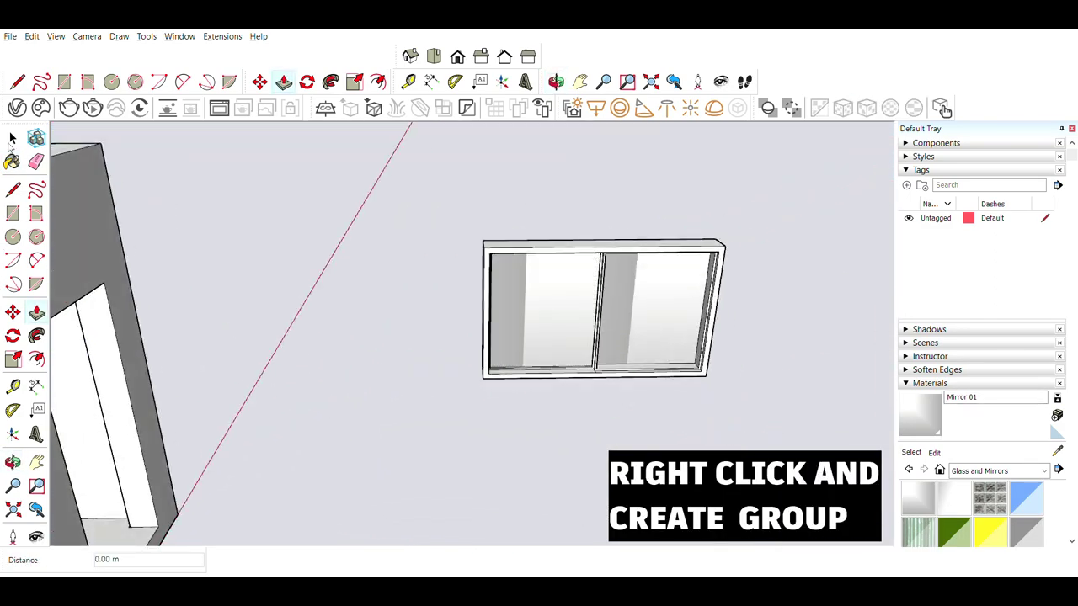
pyautogui.click(12, 139)
pyautogui.moveTo(430, 197); pyautogui.dragTo(855, 441)
pyautogui.press('m')
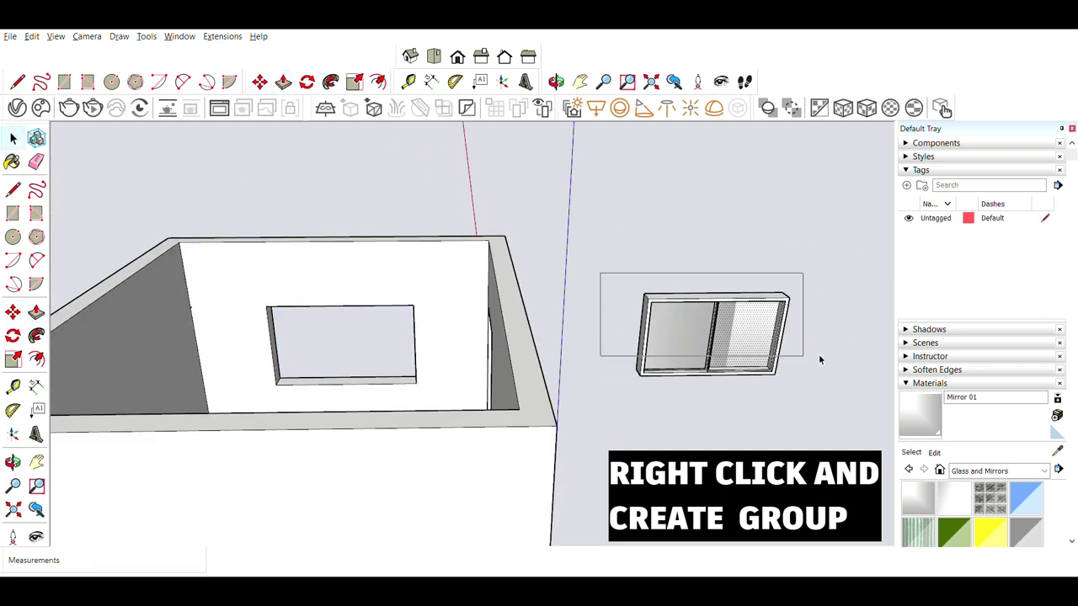
pyautogui.moveTo(819, 360); pyautogui.dragTo(815, 370)
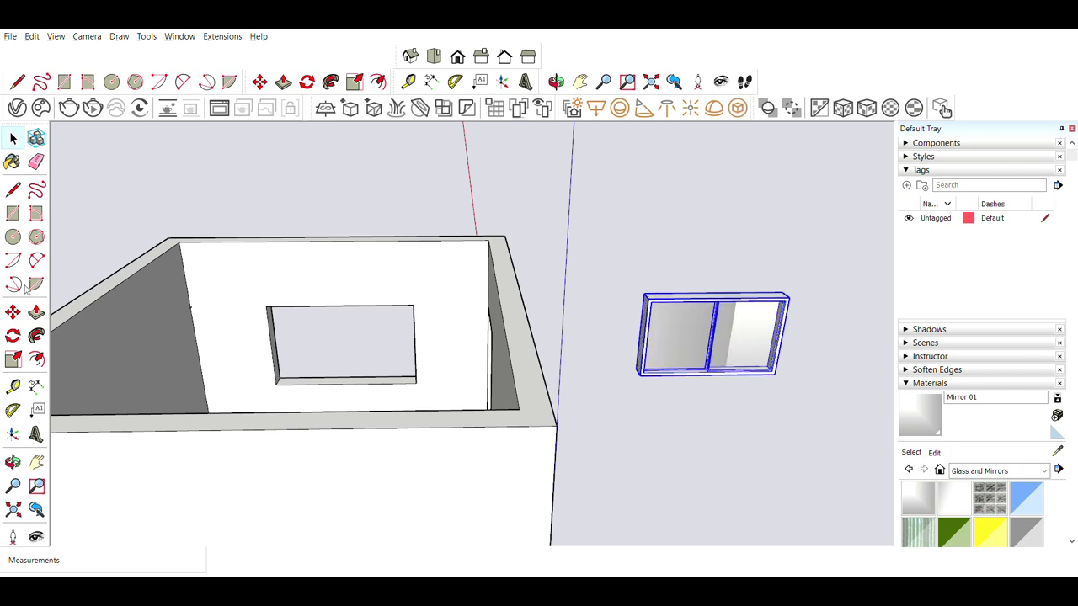
pyautogui.press('m')
pyautogui.click(637, 374)
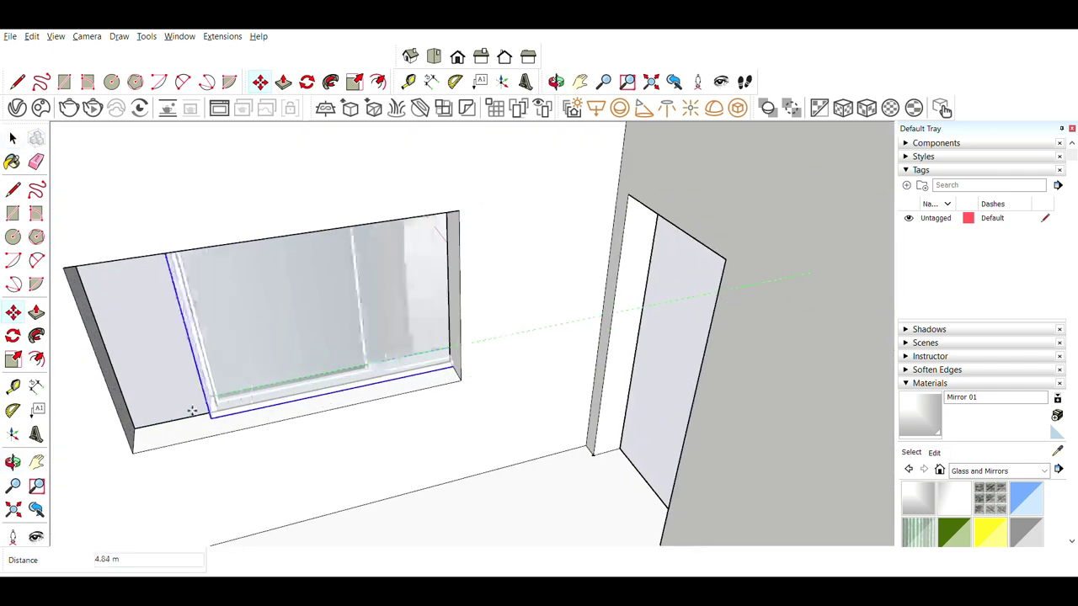
pyautogui.scroll(-5, 574, 338)
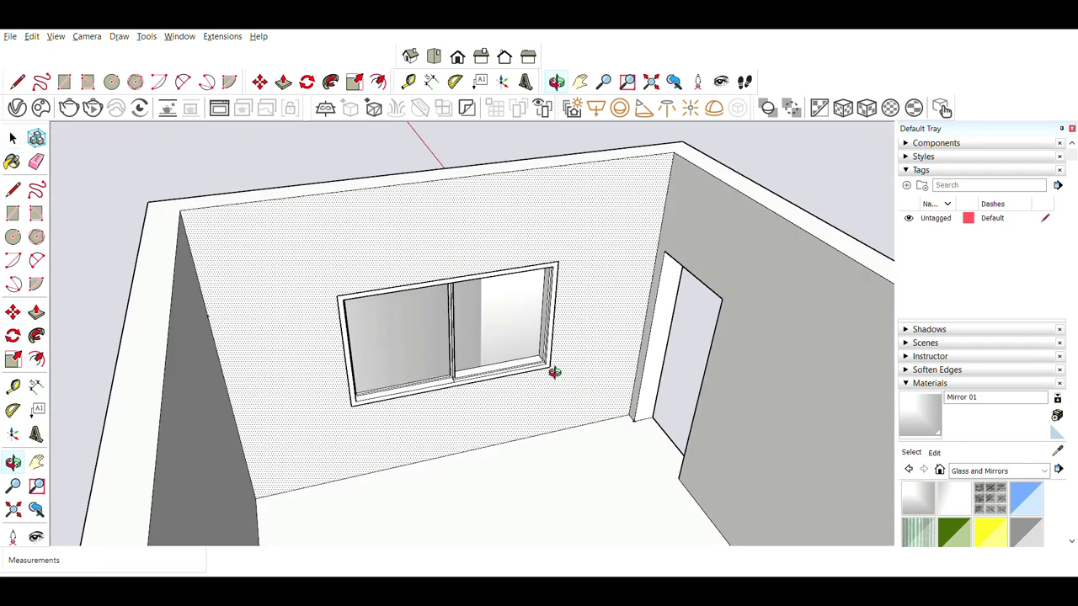
pyautogui.moveTo(553, 368)
pyautogui.mouseDown(button='middle')
pyautogui.moveTo(294, 291)
pyautogui.moveTo(563, 342)
pyautogui.mouseUp(button='middle')
pyautogui.scroll(-3, 563, 342)
pyautogui.click(12, 138)
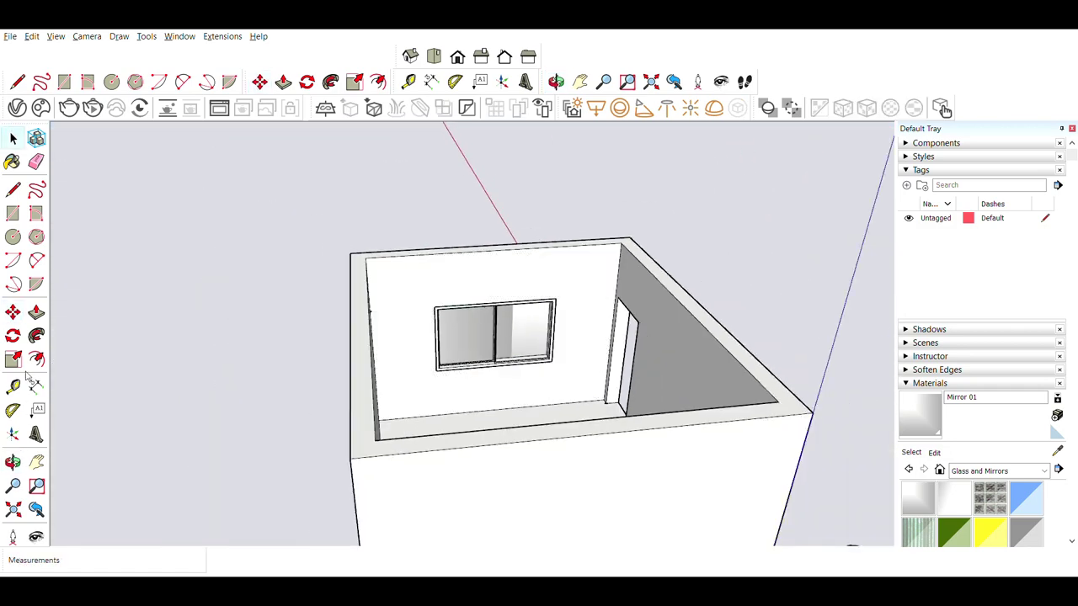
pyautogui.click(14, 385)
pyautogui.scroll(3, 427, 380)
pyautogui.scroll(3, 446, 357)
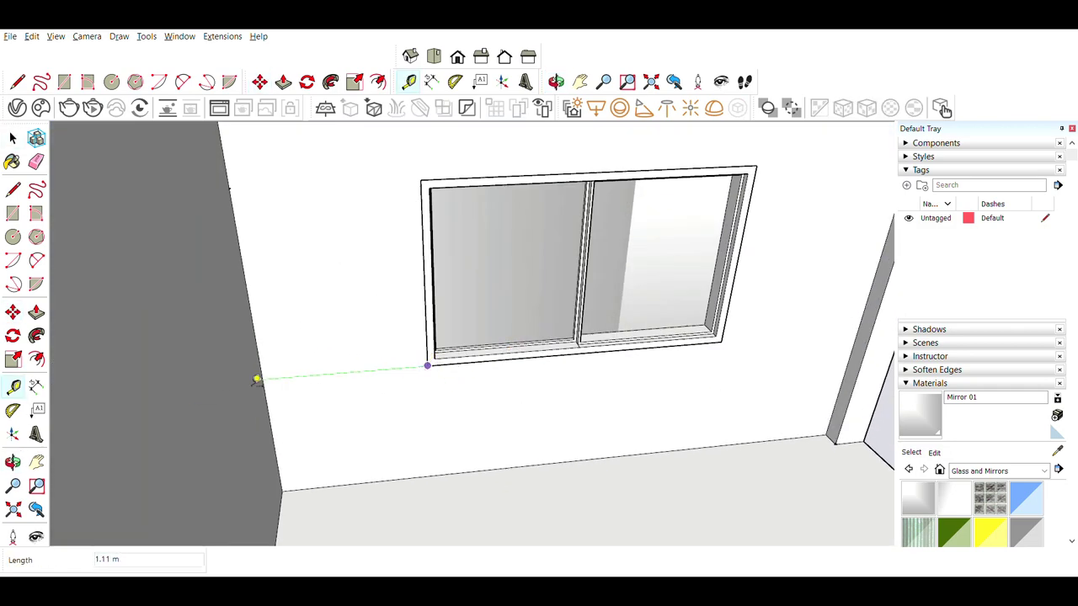
# Draw a rectangular box footprint against the back wall
pyautogui.scroll(-10, 570, 258)
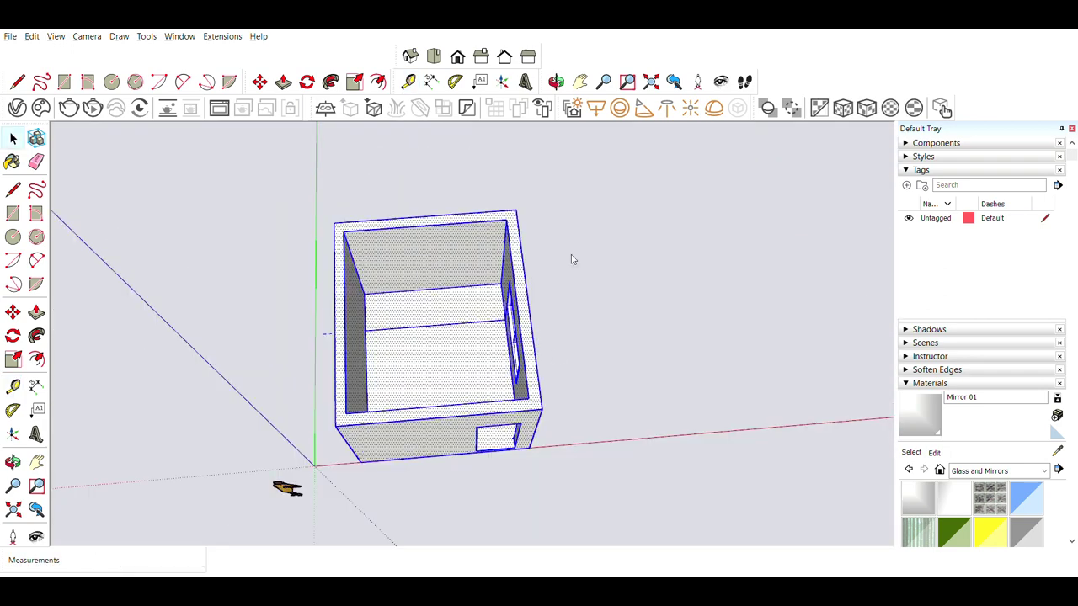
pyautogui.scroll(5, 599, 270)
pyautogui.click(287, 420)
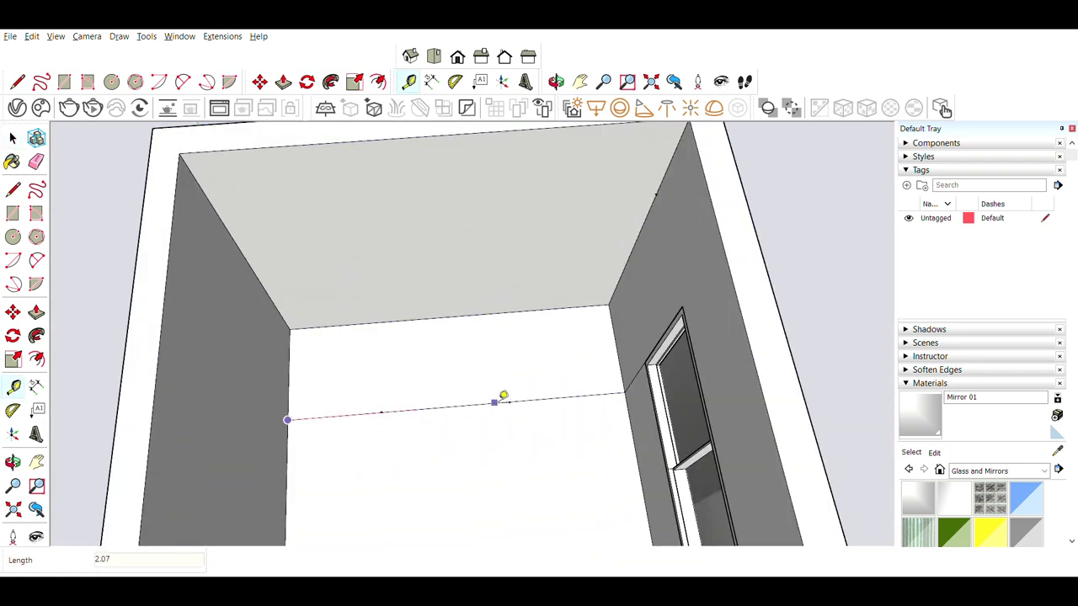
pyautogui.press('l')
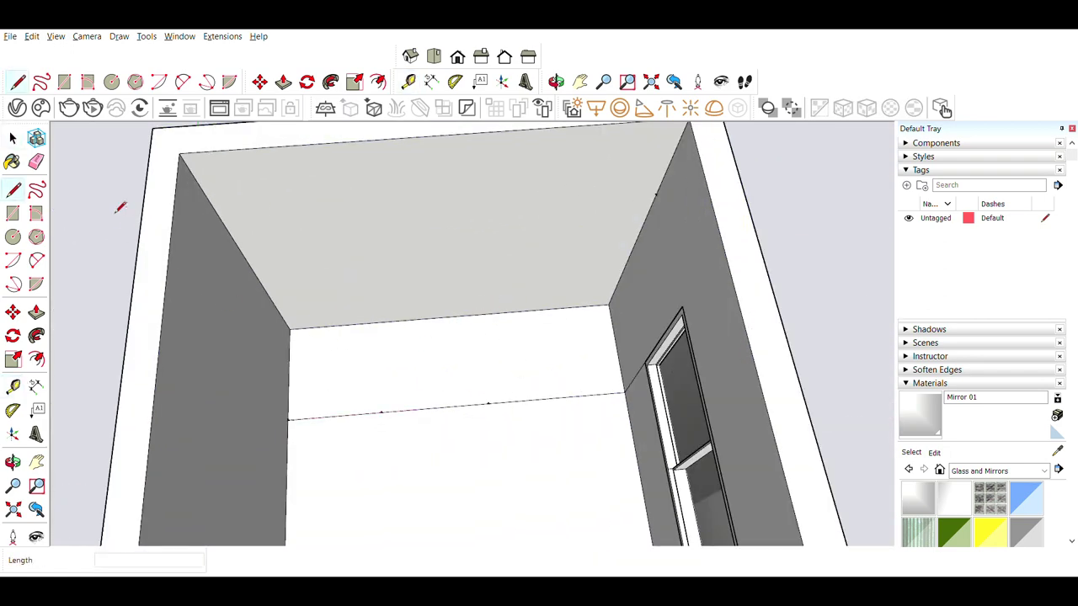
pyautogui.press('r')
pyautogui.click(290, 330)
pyautogui.click(481, 402)
# Push/Pull the rectangle up into a low box about 0.60 m tall
pyautogui.press('p')
pyautogui.click(384, 362)
pyautogui.moveTo(385, 348); pyautogui.dragTo(406, 359, button='middle')
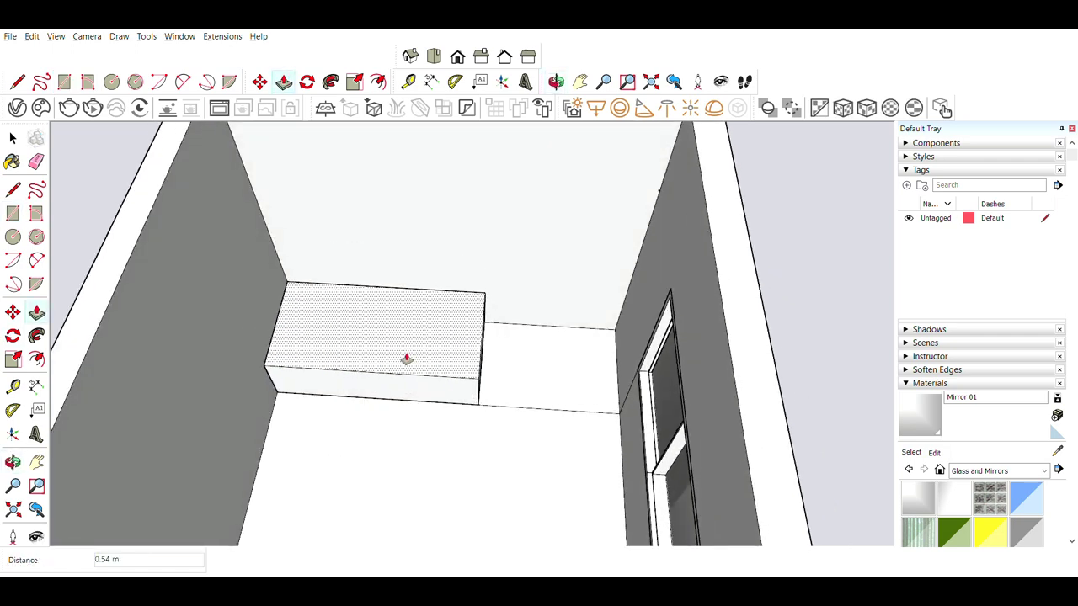
pyautogui.scroll(5, 408, 360)
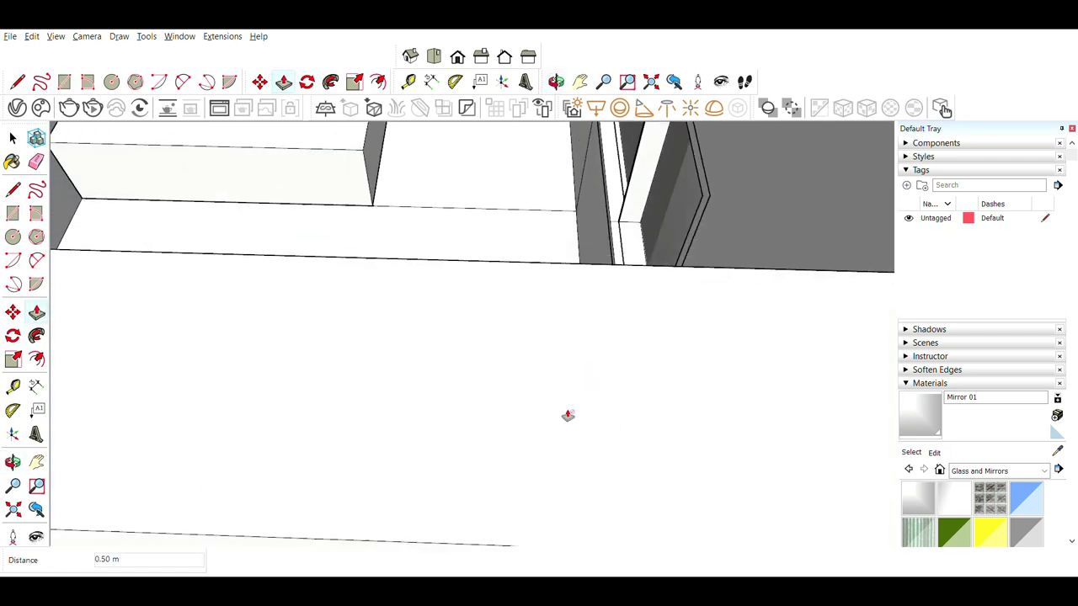
pyautogui.scroll(-10, 568, 416)
pyautogui.scroll(6, 378, 156)
pyautogui.click(441, 281)
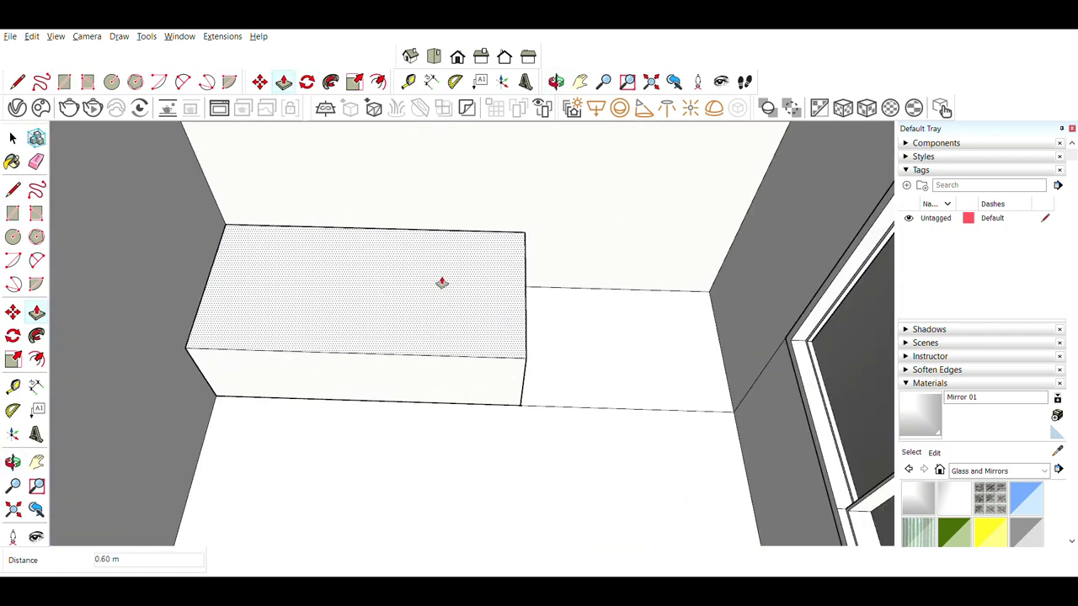
pyautogui.moveTo(441, 281)
pyautogui.mouseDown(button='middle')
pyautogui.moveTo(497, 333)
pyautogui.moveTo(490, 343)
pyautogui.mouseUp(button='middle')
pyautogui.press('d')
# Place Tape Measure guides above the box and draw the platform rectangle from them
pyautogui.press('t')
pyautogui.click(488, 345)
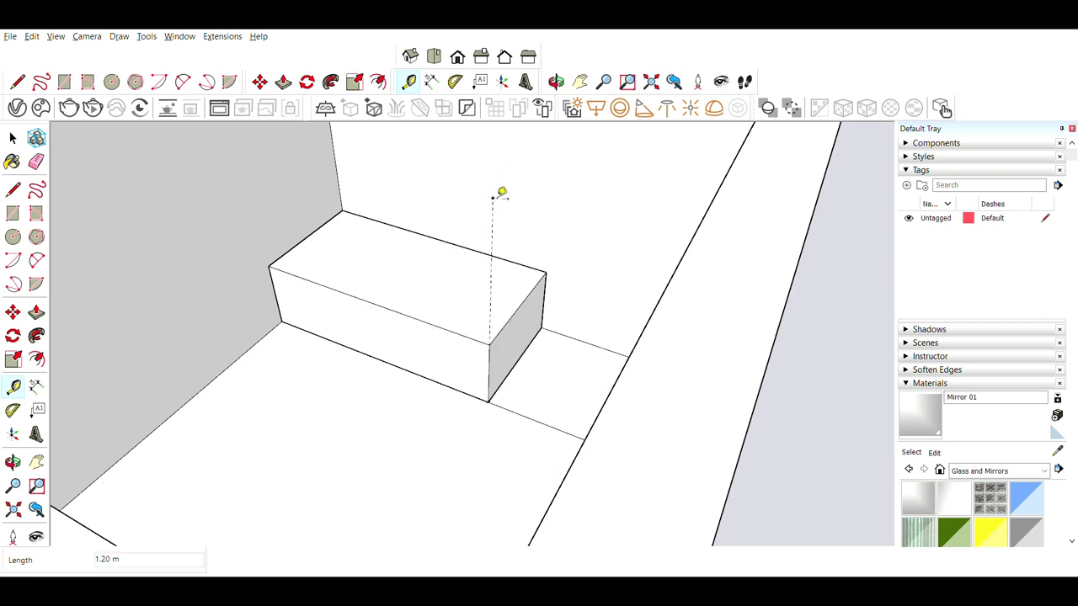
pyautogui.click(12, 213)
pyautogui.moveTo(416, 361)
pyautogui.mouseDown(button='middle')
pyautogui.moveTo(349, 173)
pyautogui.moveTo(427, 238)
pyautogui.mouseUp(button='middle')
pyautogui.press('t')
pyautogui.click(476, 237)
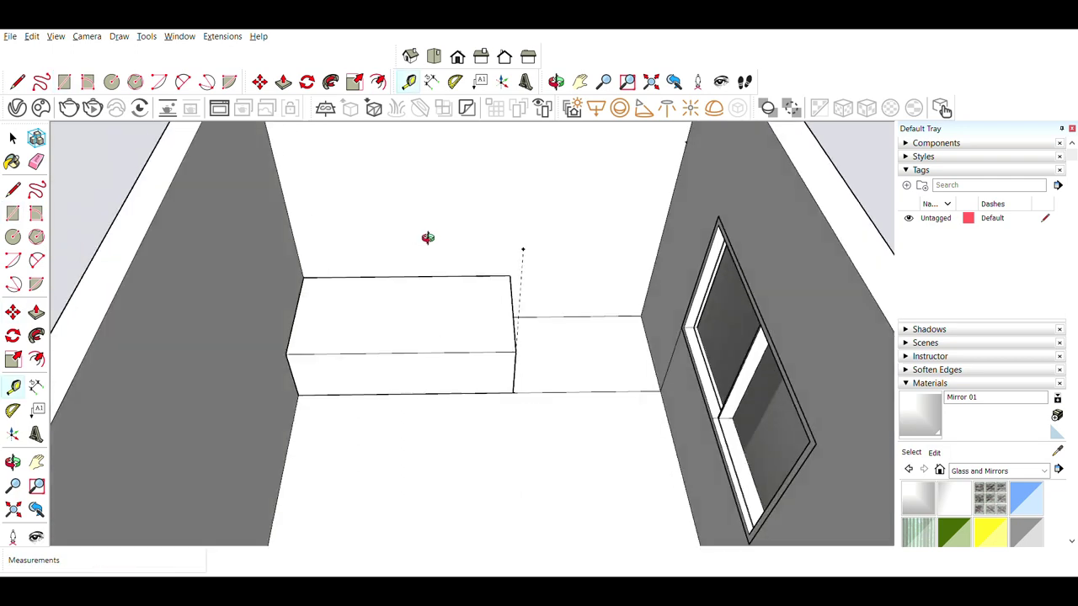
pyautogui.click(269, 249)
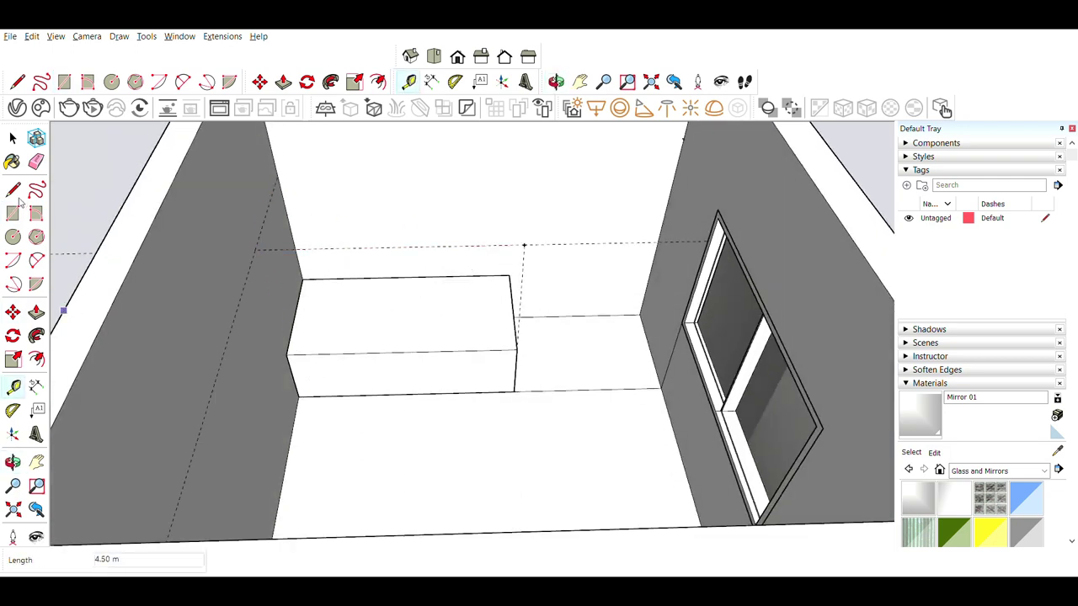
pyautogui.click(524, 245)
pyautogui.moveTo(524, 245)
pyautogui.mouseDown(button='middle')
pyautogui.moveTo(360, 312)
pyautogui.moveTo(467, 233)
pyautogui.mouseUp(button='middle')
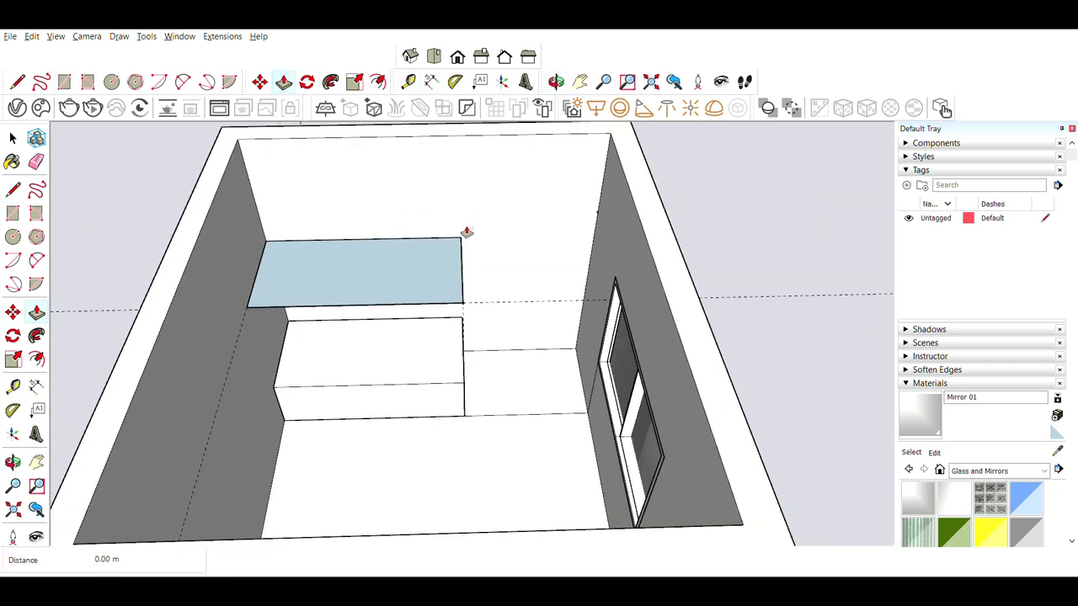
# Push/Pull the platform face up to give the loft bed platform its thickness
pyautogui.scroll(5, 453, 289)
pyautogui.moveTo(453, 289)
pyautogui.mouseDown(button='middle')
pyautogui.moveTo(337, 277)
pyautogui.moveTo(444, 306)
pyautogui.moveTo(558, 281)
pyautogui.moveTo(344, 320)
pyautogui.moveTo(438, 285)
pyautogui.moveTo(445, 223)
pyautogui.moveTo(387, 421)
pyautogui.moveTo(242, 221)
pyautogui.mouseUp(button='middle')
pyautogui.press('p')
pyautogui.click(337, 277)
pyautogui.click(347, 263)
pyautogui.click(446, 223)
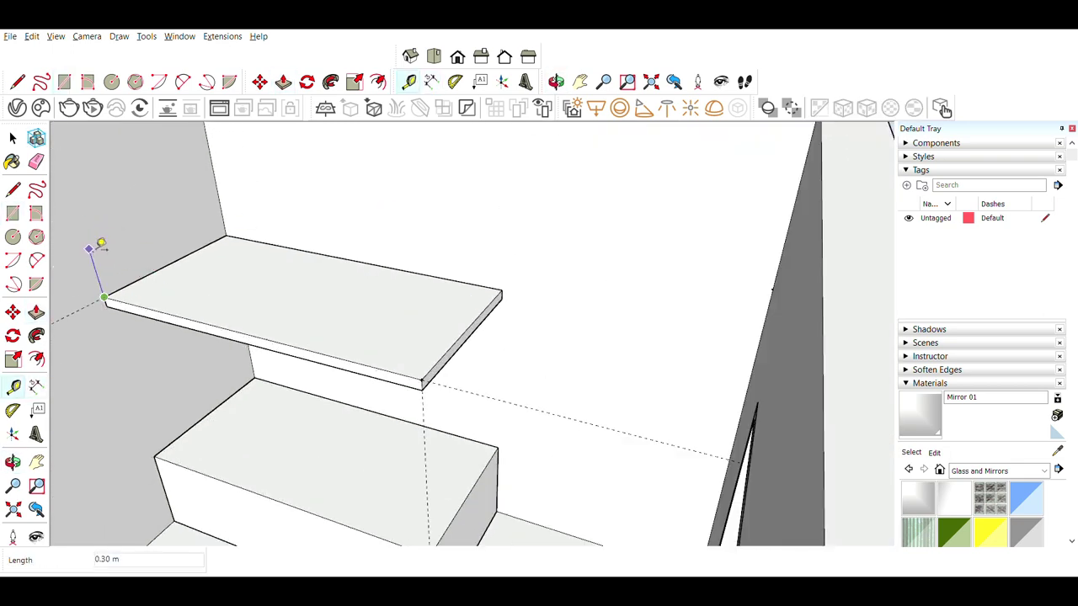
pyautogui.moveTo(103, 243); pyautogui.dragTo(277, 288, button='middle')
# Draw a side panel face at the platform corner and thicken it
pyautogui.press('r')
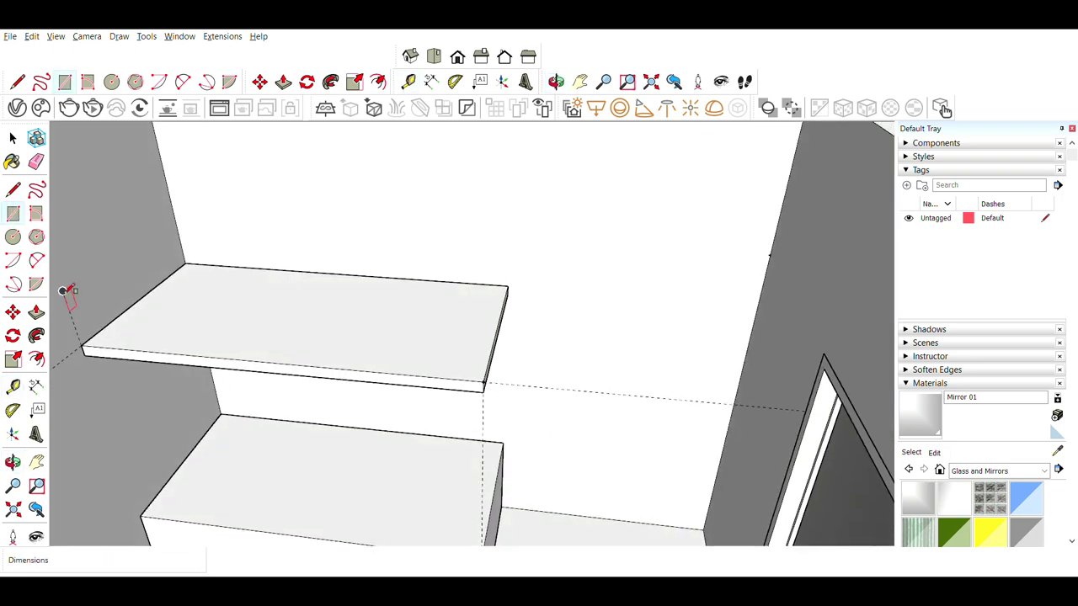
pyautogui.click(67, 294)
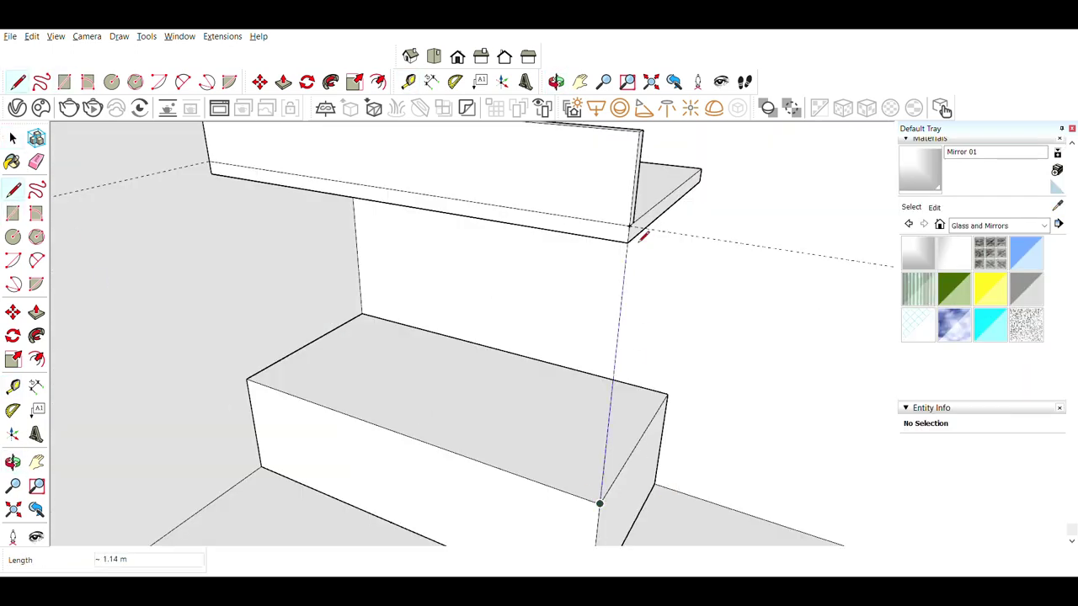
pyautogui.moveTo(612, 264)
pyautogui.mouseDown(button='middle')
pyautogui.moveTo(705, 303)
pyautogui.moveTo(663, 386)
pyautogui.mouseUp(button='middle')
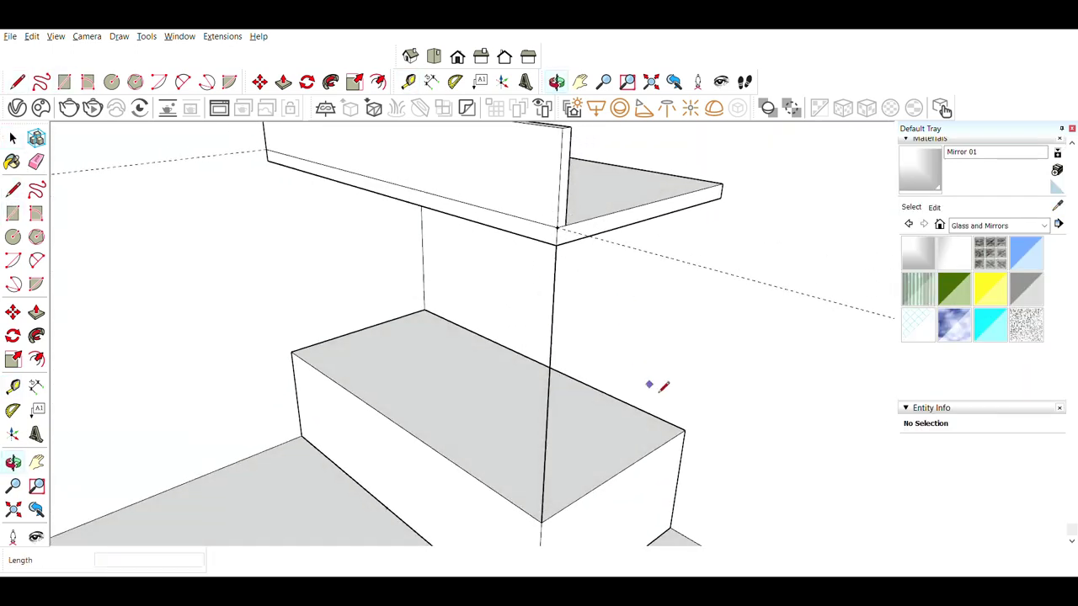
pyautogui.click(723, 180)
pyautogui.moveTo(721, 192)
pyautogui.mouseDown(button='middle')
pyautogui.moveTo(794, 255)
pyautogui.moveTo(664, 259)
pyautogui.mouseUp(button='middle')
pyautogui.press('p')
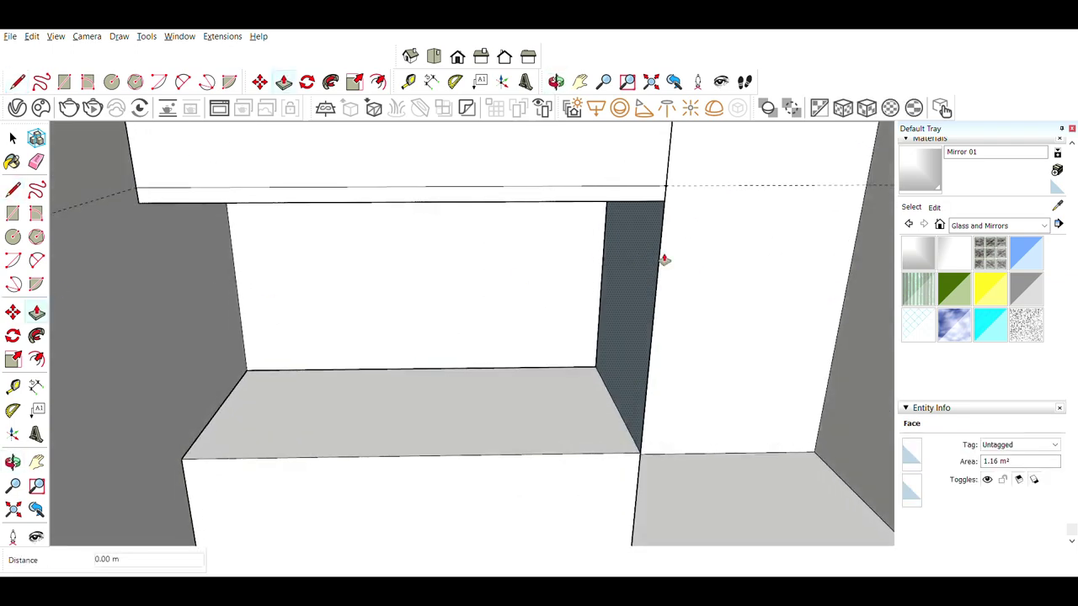
pyautogui.click(664, 259)
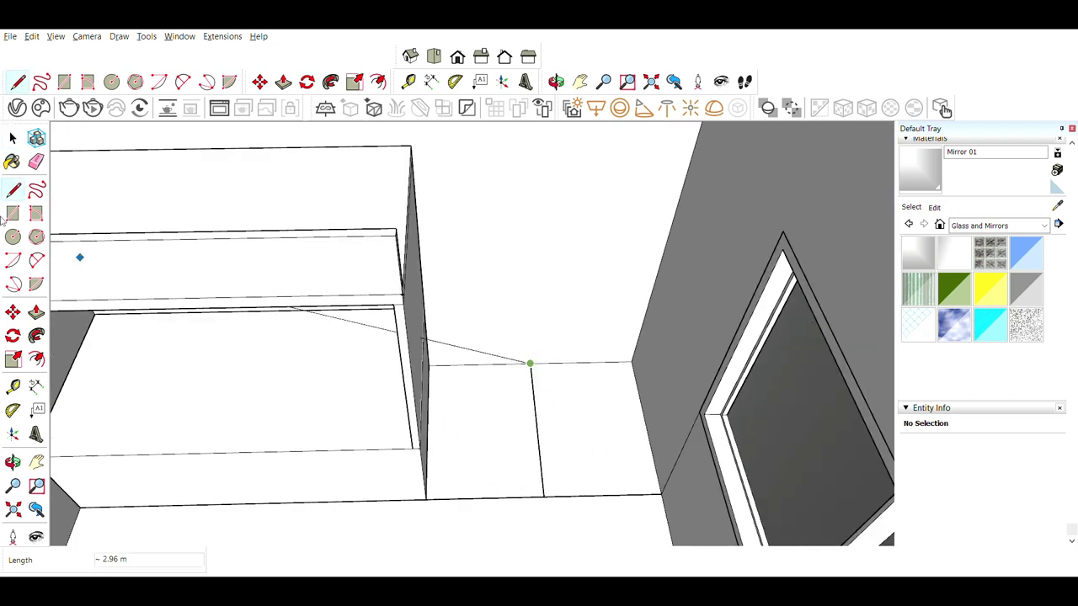
# Raise a floor rectangle beside the box into a 1.80 m panel, pulling it out about 0.71 m
pyautogui.press('r')
pyautogui.click(530, 364)
pyautogui.press('p')
pyautogui.click(578, 392)
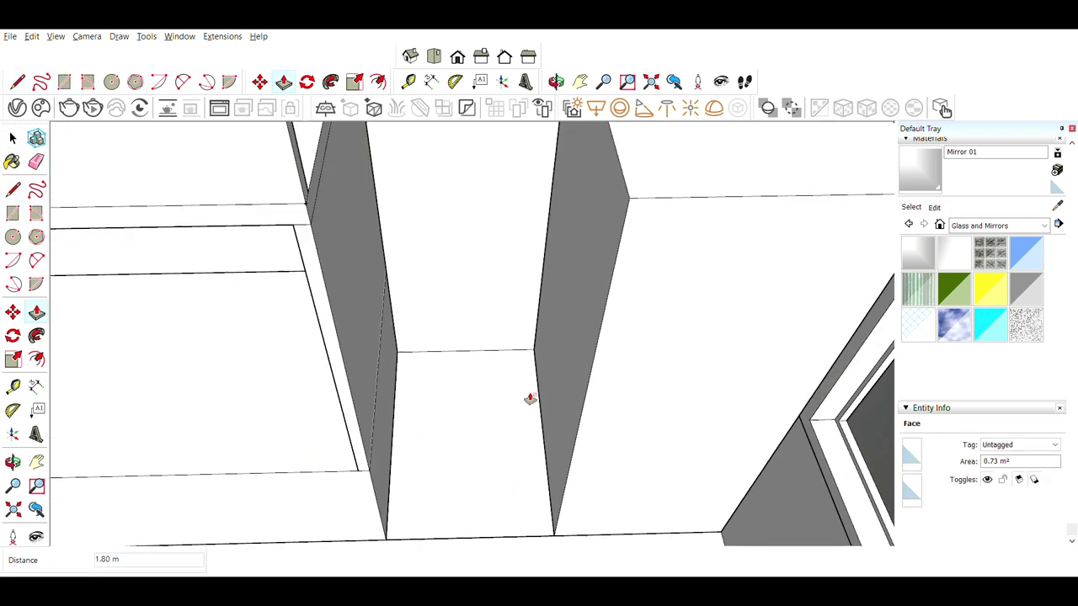
pyautogui.moveTo(530, 396); pyautogui.dragTo(401, 394, button='middle')
pyautogui.click(401, 394)
pyautogui.moveTo(530, 409); pyautogui.dragTo(633, 410, button='middle')
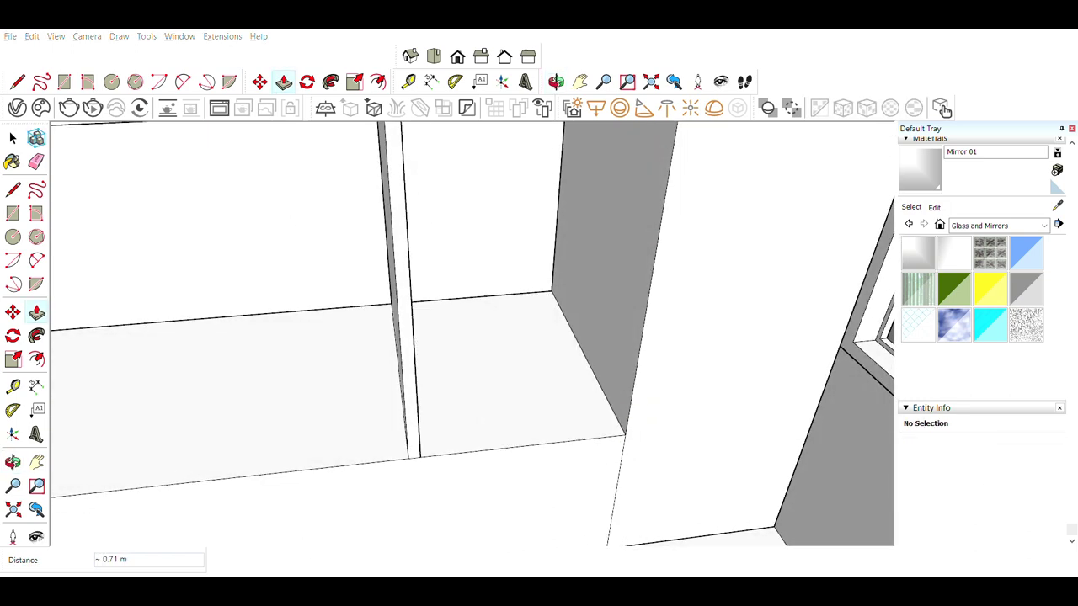
pyautogui.moveTo(578, 463); pyautogui.dragTo(438, 459, button='middle')
pyautogui.press('t')
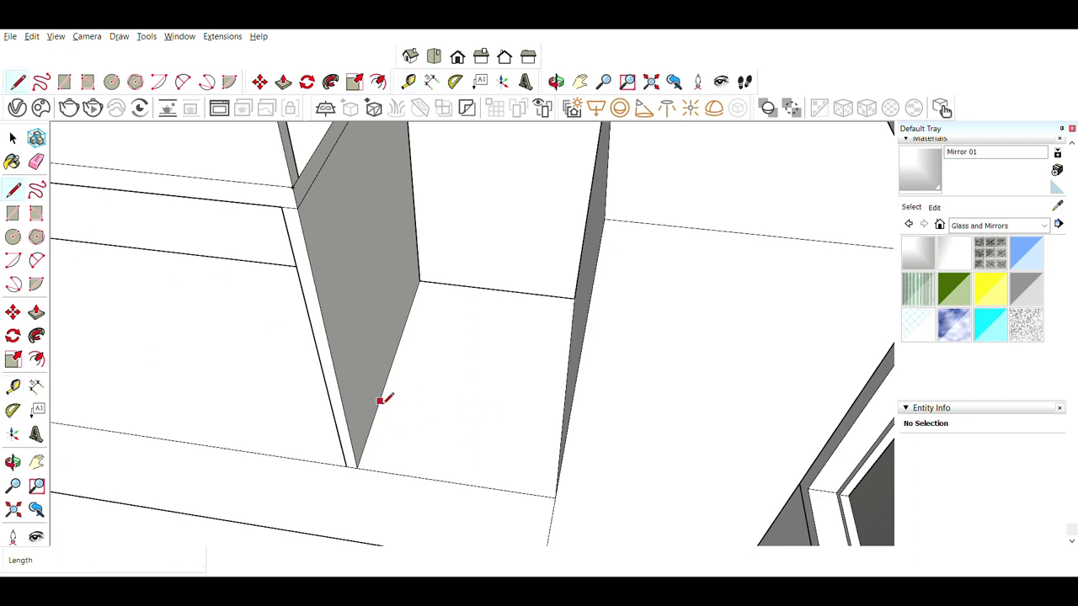
# Draw a floor rectangle between the panels and raise it into a step box
pyautogui.moveTo(380, 405); pyautogui.dragTo(573, 489, button='middle')
pyautogui.click(572, 489)
pyautogui.press('p')
pyautogui.click(527, 413)
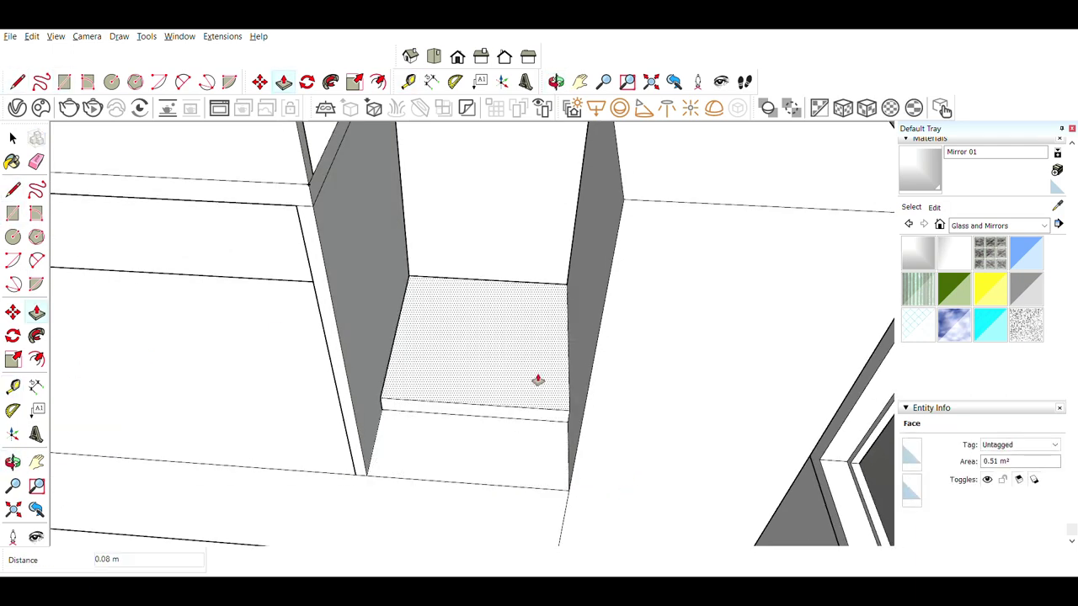
pyautogui.moveTo(547, 280); pyautogui.dragTo(573, 390, button='middle')
pyautogui.click(561, 313)
pyautogui.moveTo(561, 312); pyautogui.dragTo(374, 365, button='middle')
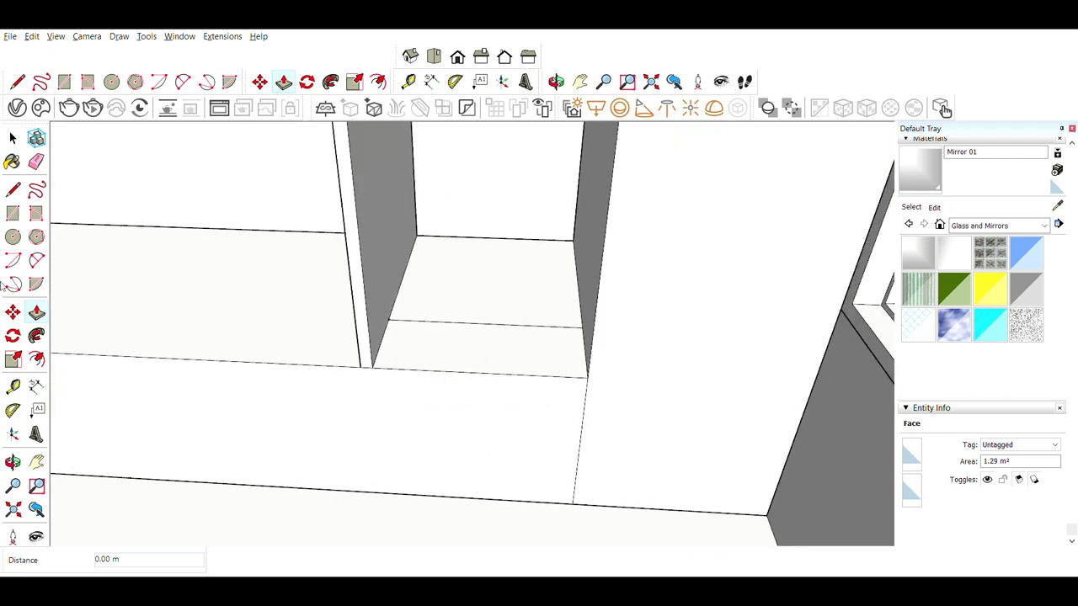
# Split the step box with a line and push its front face back 0.30 m
pyautogui.press('l')
pyautogui.click(379, 435)
pyautogui.click(36, 312)
pyautogui.moveTo(480, 409); pyautogui.dragTo(486, 362)
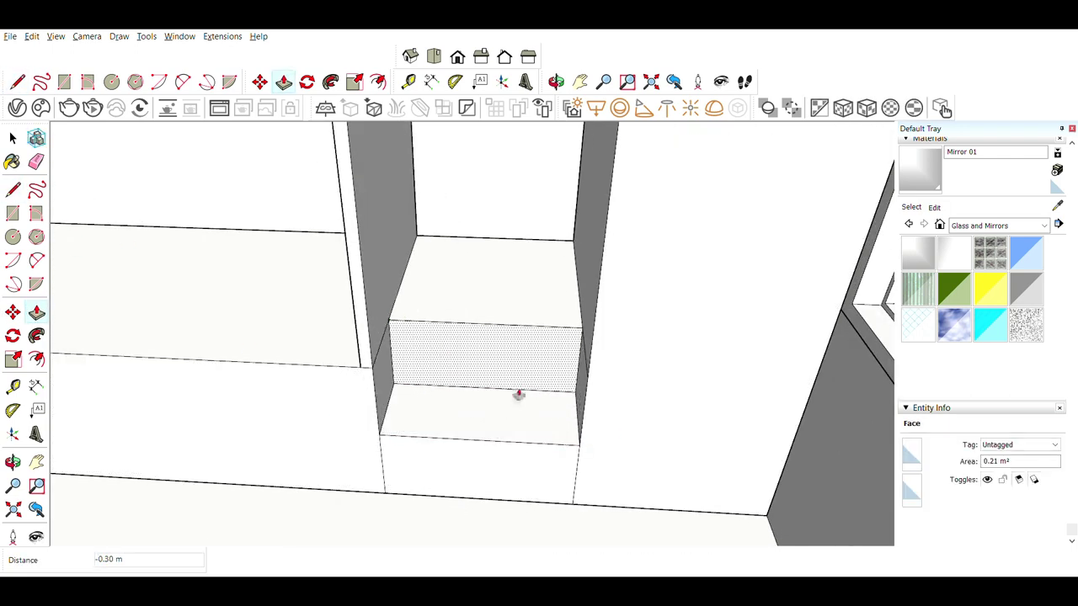
pyautogui.moveTo(517, 394)
pyautogui.mouseDown(button='middle')
pyautogui.moveTo(601, 332)
pyautogui.moveTo(565, 342)
pyautogui.mouseUp(button='middle')
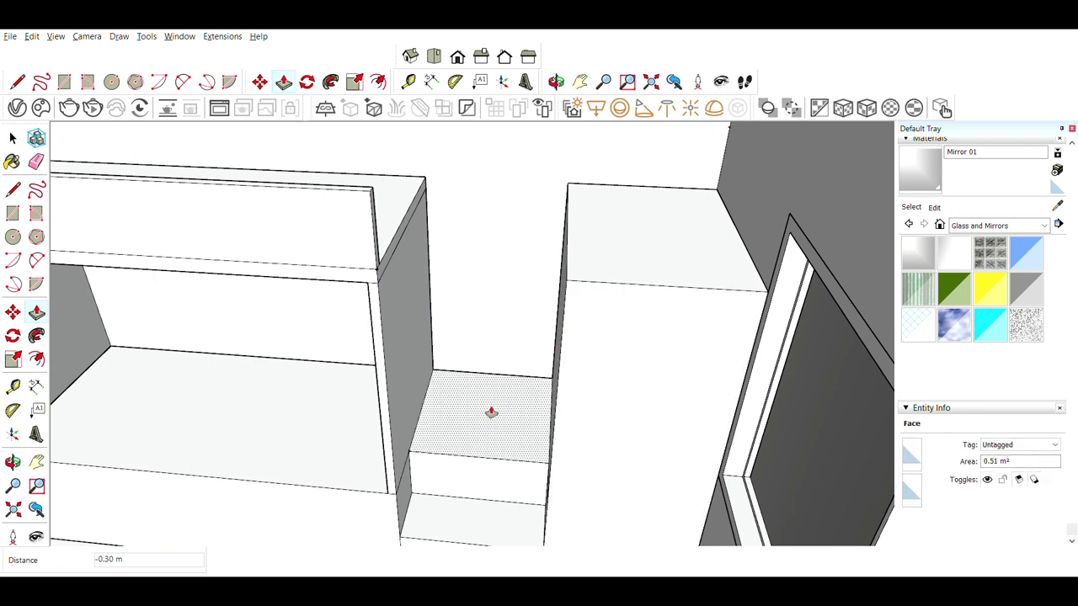
pyautogui.moveTo(520, 413)
pyautogui.mouseDown(button='middle')
pyautogui.moveTo(483, 429)
pyautogui.moveTo(437, 366)
pyautogui.mouseUp(button='middle')
# Push the tall box down 0.30 m and pull the stair side out about 0.71 m
pyautogui.press('p')
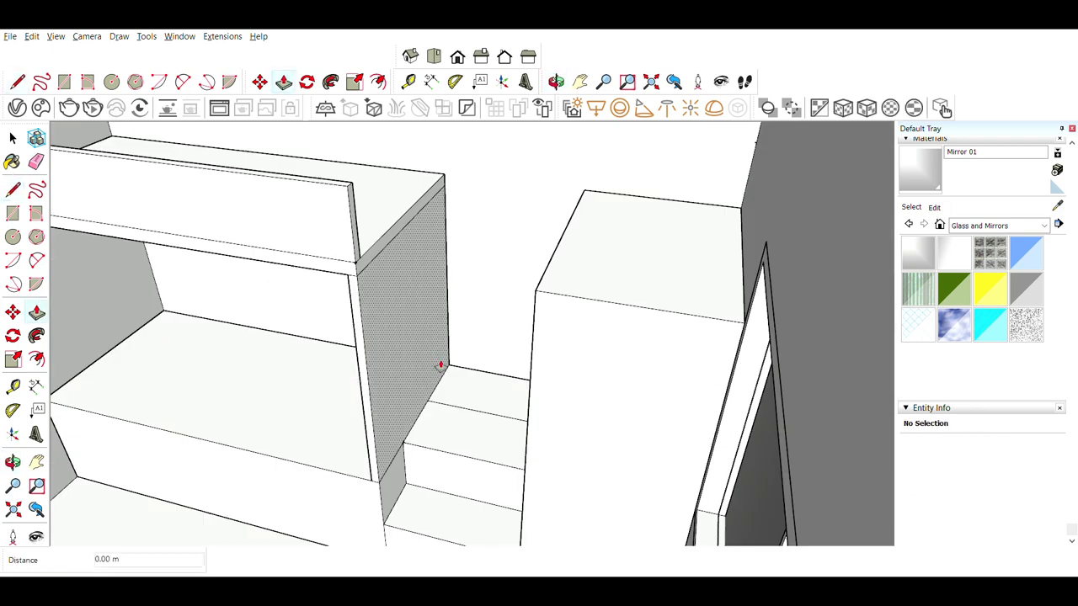
pyautogui.moveTo(496, 346)
pyautogui.mouseDown(button='middle')
pyautogui.moveTo(681, 442)
pyautogui.moveTo(691, 409)
pyautogui.moveTo(609, 332)
pyautogui.mouseUp(button='middle')
pyautogui.moveTo(618, 179); pyautogui.dragTo(534, 505)
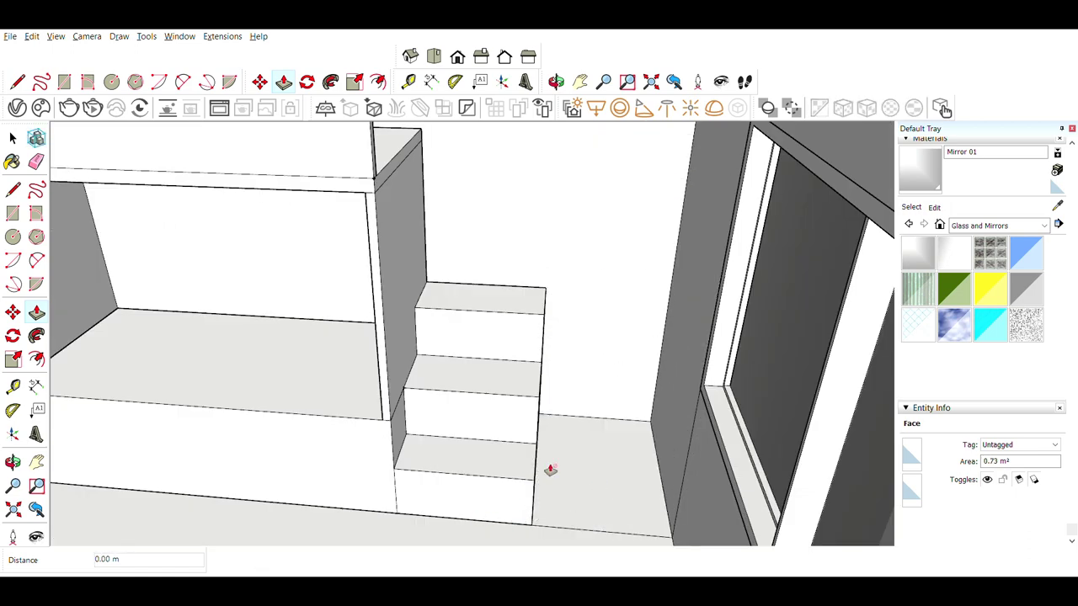
pyautogui.moveTo(525, 414)
pyautogui.mouseDown(button='middle')
pyautogui.moveTo(576, 445)
pyautogui.moveTo(664, 287)
pyautogui.moveTo(644, 384)
pyautogui.mouseUp(button='middle')
pyautogui.press('p')
pyautogui.moveTo(481, 420); pyautogui.dragTo(739, 373)
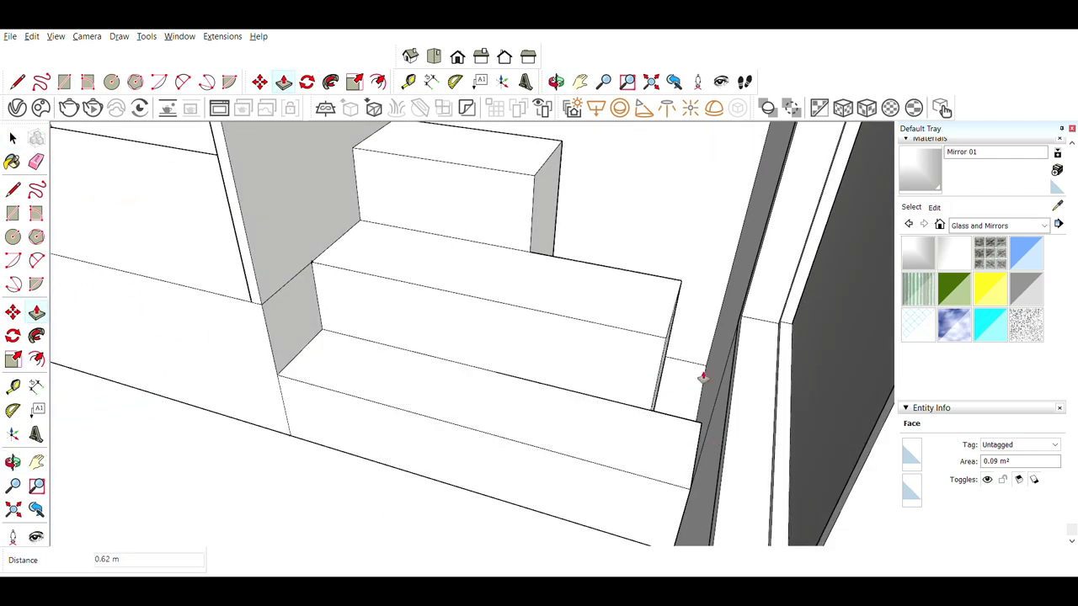
pyautogui.moveTo(739, 374)
pyautogui.mouseDown(button='middle')
pyautogui.moveTo(534, 180)
pyautogui.moveTo(421, 365)
pyautogui.moveTo(207, 284)
pyautogui.moveTo(589, 390)
pyautogui.moveTo(614, 197)
pyautogui.moveTo(587, 269)
pyautogui.moveTo(606, 313)
pyautogui.moveTo(589, 329)
pyautogui.mouseUp(button='middle')
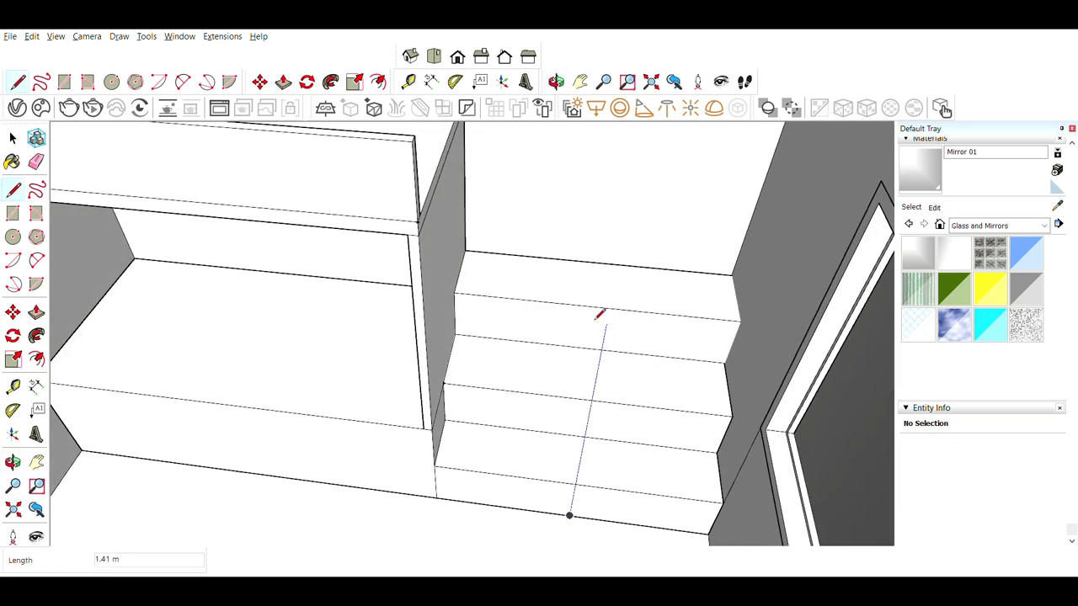
pyautogui.moveTo(576, 487)
pyautogui.mouseDown(button='middle')
pyautogui.moveTo(542, 421)
pyautogui.moveTo(573, 469)
pyautogui.moveTo(592, 414)
pyautogui.mouseUp(button='middle')
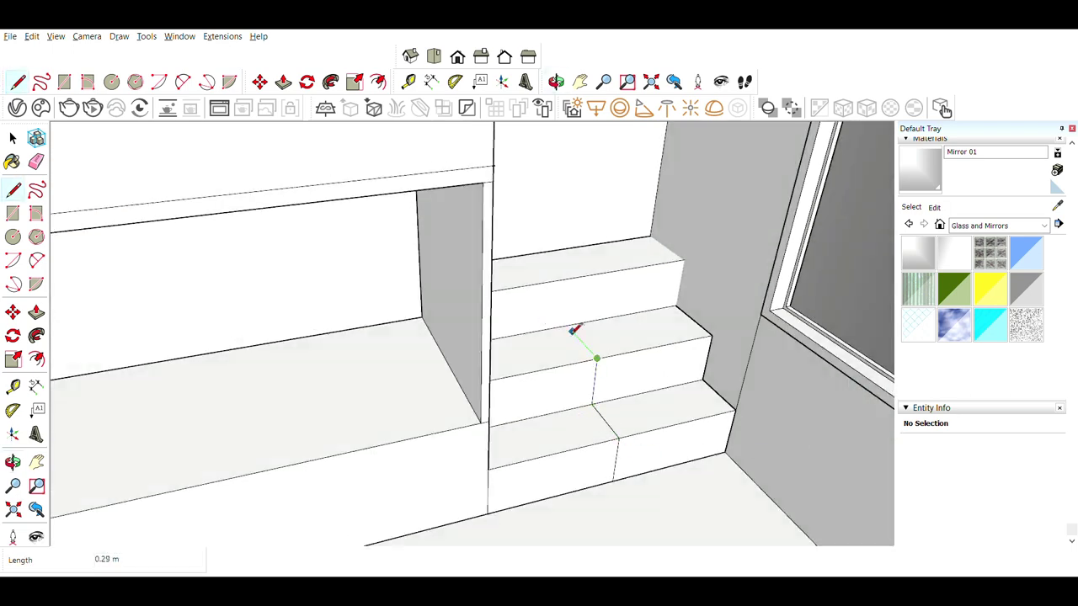
# Raise a tall block above the top step and place a measuring guide on it
pyautogui.moveTo(620, 265); pyautogui.dragTo(505, 252, button='middle')
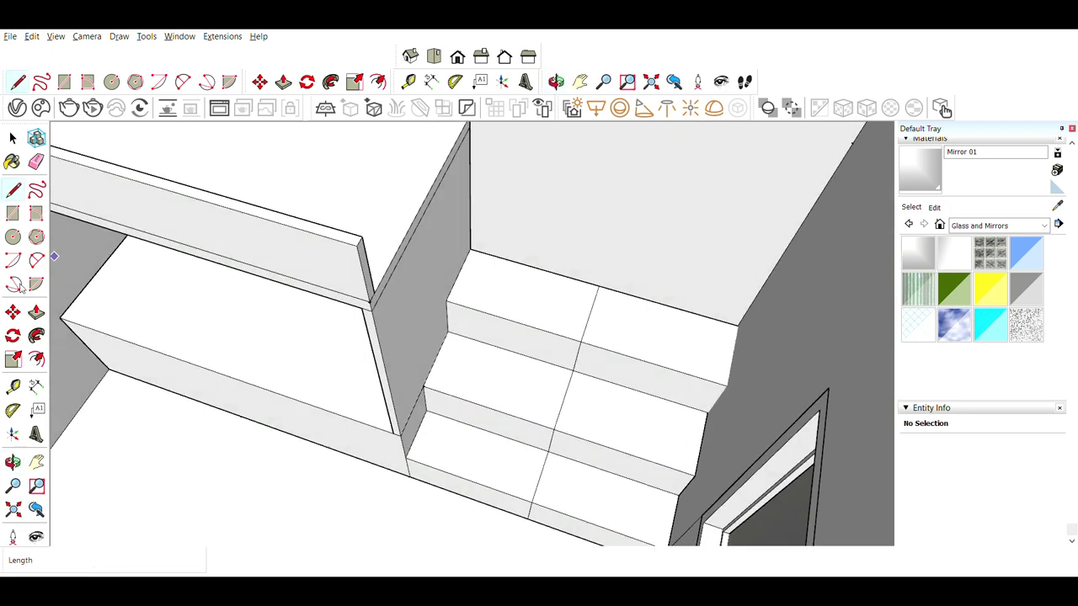
pyautogui.press('p')
pyautogui.click(505, 252)
pyautogui.moveTo(440, 174)
pyautogui.mouseDown(button='middle')
pyautogui.moveTo(528, 286)
pyautogui.moveTo(590, 258)
pyautogui.moveTo(188, 402)
pyautogui.mouseUp(button='middle')
pyautogui.press('t')
pyautogui.click(561, 416)
pyautogui.scroll(-2, 610, 418)
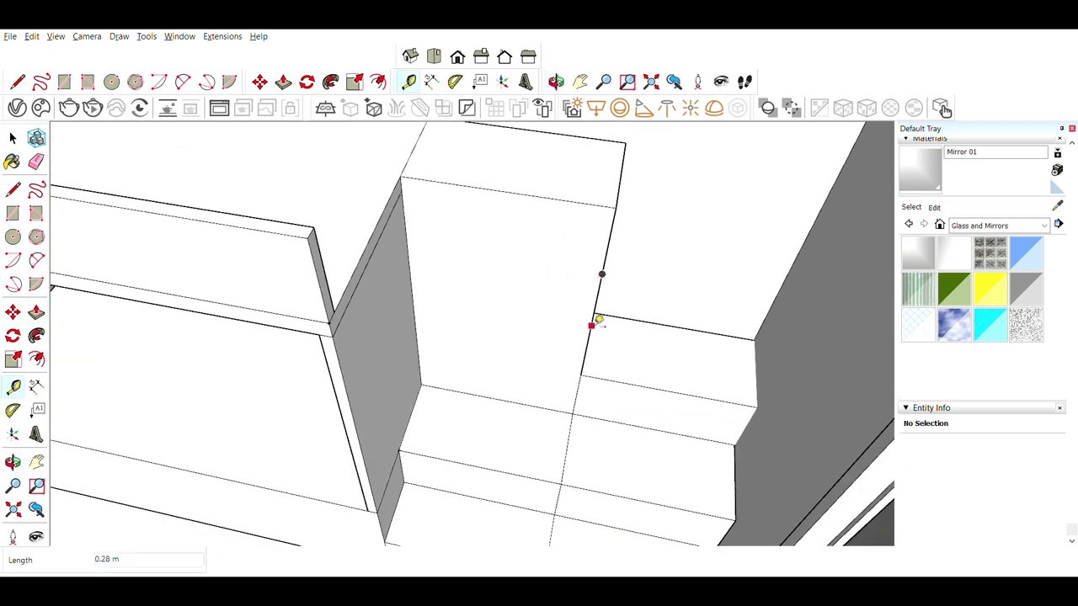
# Draw horizontal lines dividing the tall block's front face into tread-height sections
pyautogui.press('l')
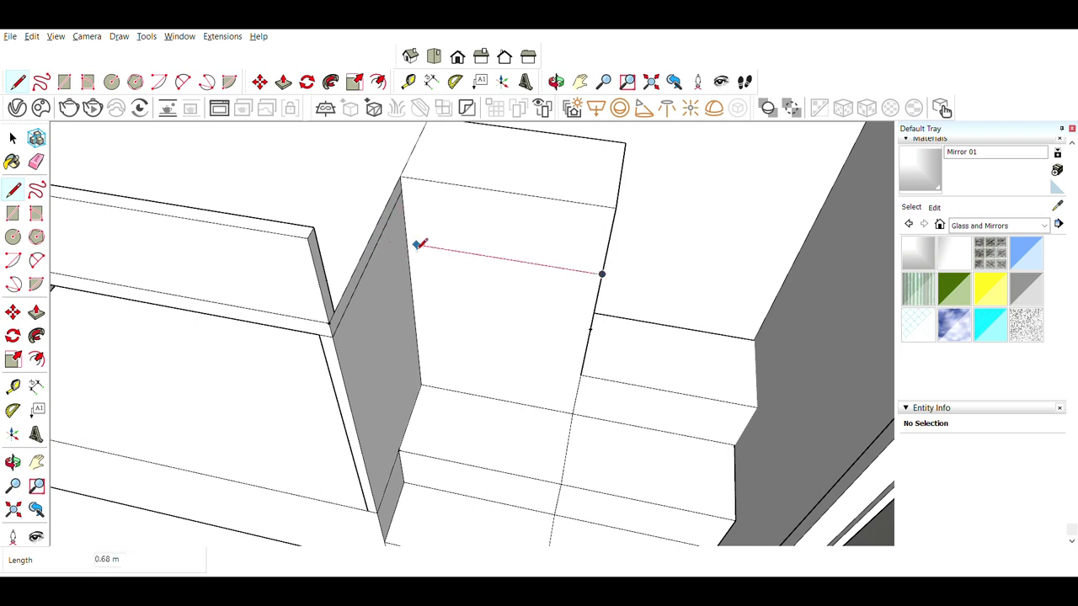
pyautogui.moveTo(671, 254)
pyautogui.mouseDown(button='middle')
pyautogui.moveTo(542, 247)
pyautogui.moveTo(578, 396)
pyautogui.mouseUp(button='middle')
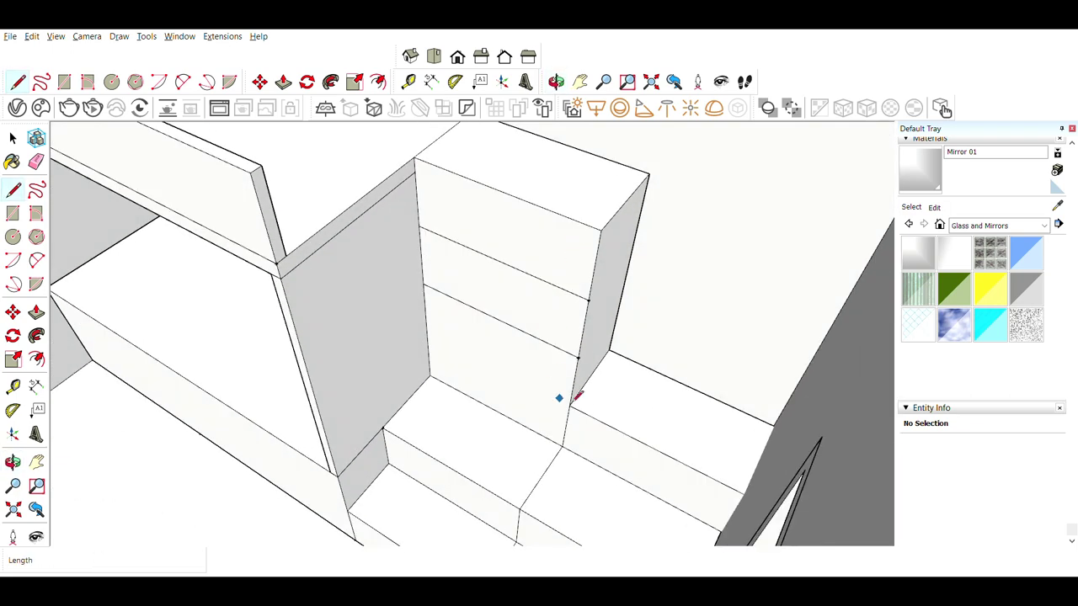
pyautogui.moveTo(618, 310); pyautogui.dragTo(589, 409, button='middle')
pyautogui.scroll(5, 590, 409)
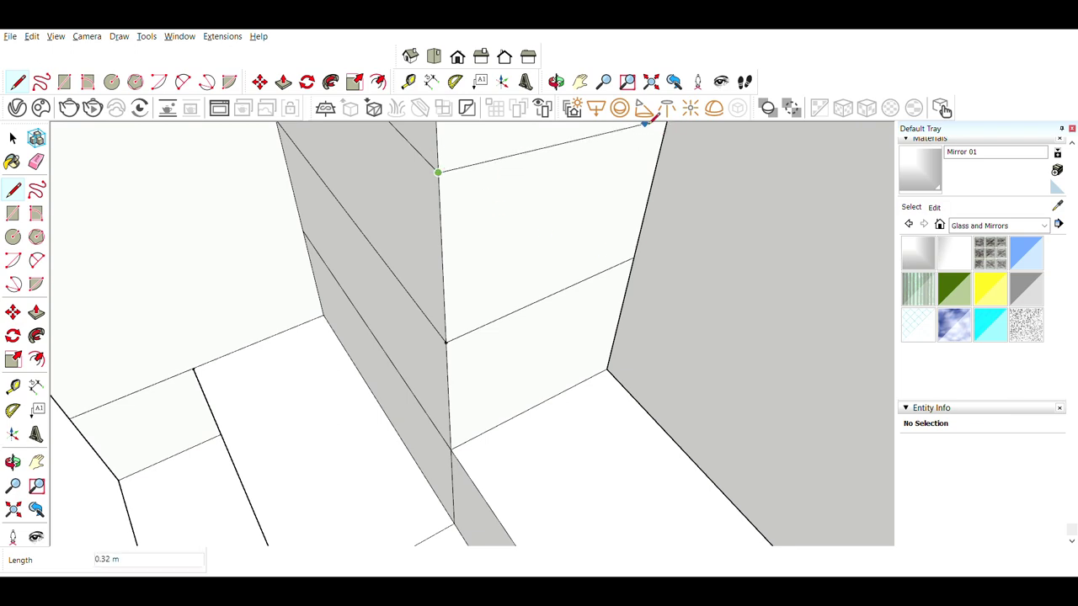
pyautogui.moveTo(644, 122)
pyautogui.mouseDown(button='middle')
pyautogui.moveTo(649, 245)
pyautogui.moveTo(668, 132)
pyautogui.moveTo(710, 125)
pyautogui.moveTo(680, 217)
pyautogui.mouseUp(button='middle')
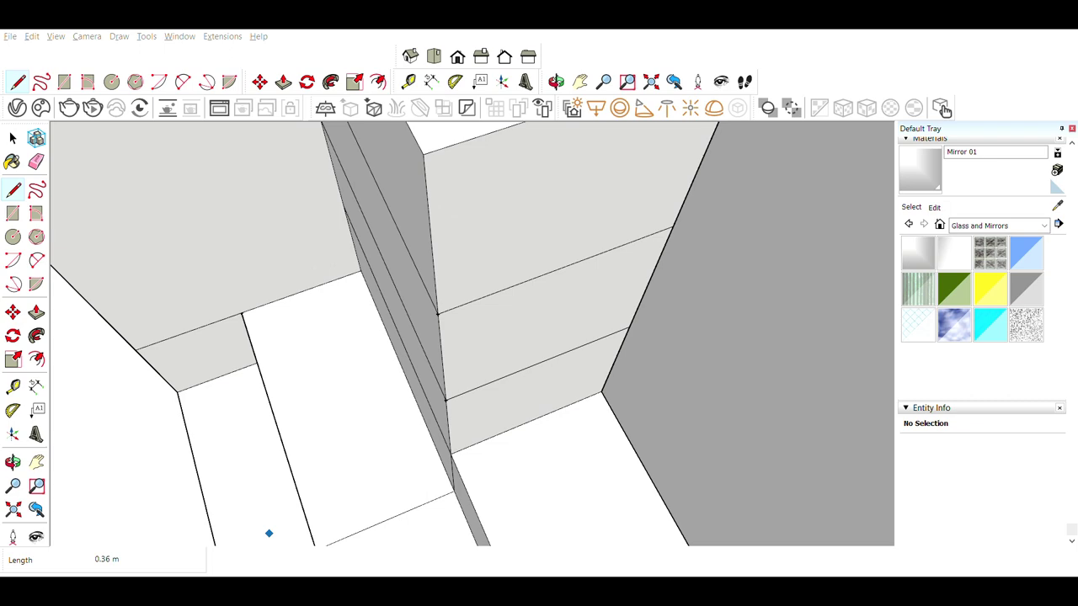
pyautogui.moveTo(269, 533)
pyautogui.mouseDown(button='middle')
pyautogui.moveTo(777, 260)
pyautogui.moveTo(743, 260)
pyautogui.moveTo(584, 346)
pyautogui.moveTo(41, 291)
pyautogui.mouseUp(button='middle')
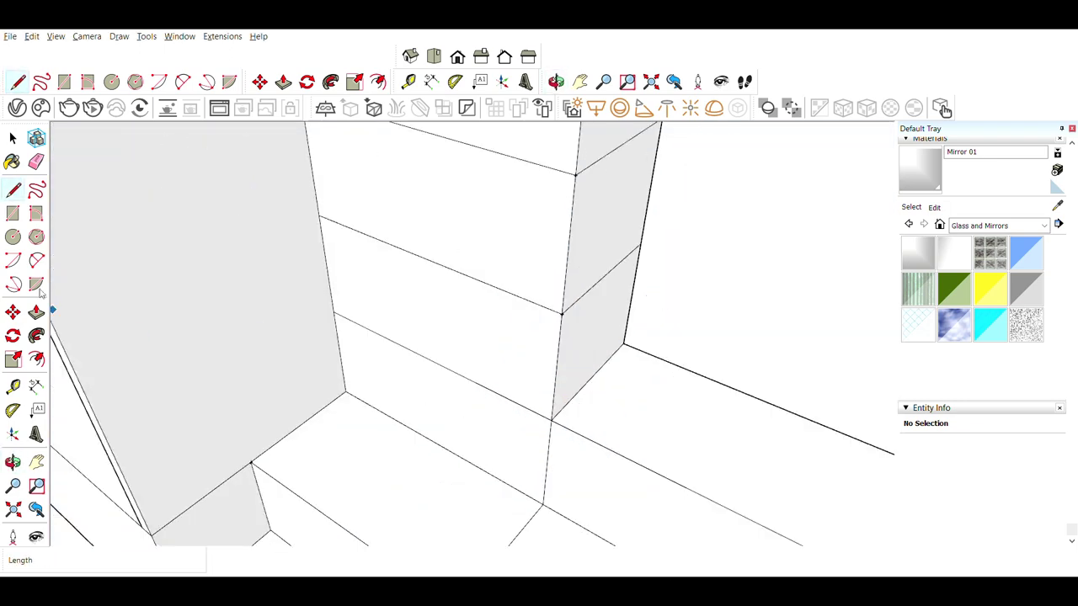
pyautogui.click(36, 313)
pyautogui.click(525, 224)
# Push the long upper face of the tall block back 0.36 m
pyautogui.moveTo(440, 255)
pyautogui.mouseDown(button='middle')
pyautogui.moveTo(606, 309)
pyautogui.moveTo(621, 224)
pyautogui.moveTo(623, 252)
pyautogui.mouseUp(button='middle')
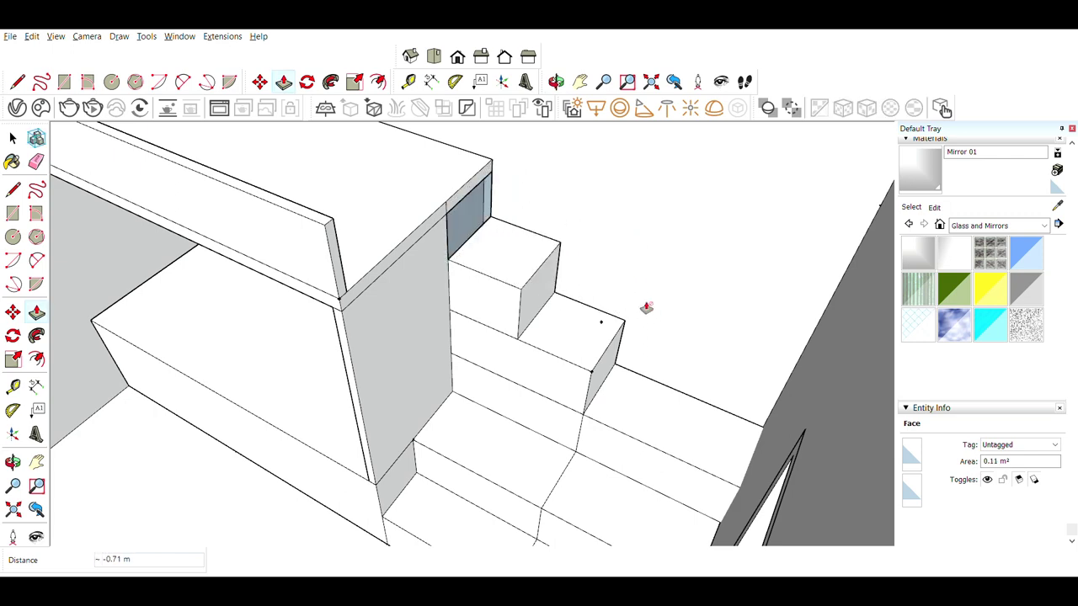
pyautogui.moveTo(645, 308)
pyautogui.mouseDown(button='middle')
pyautogui.moveTo(626, 241)
pyautogui.moveTo(580, 298)
pyautogui.mouseUp(button='middle')
pyautogui.scroll(5, 589, 278)
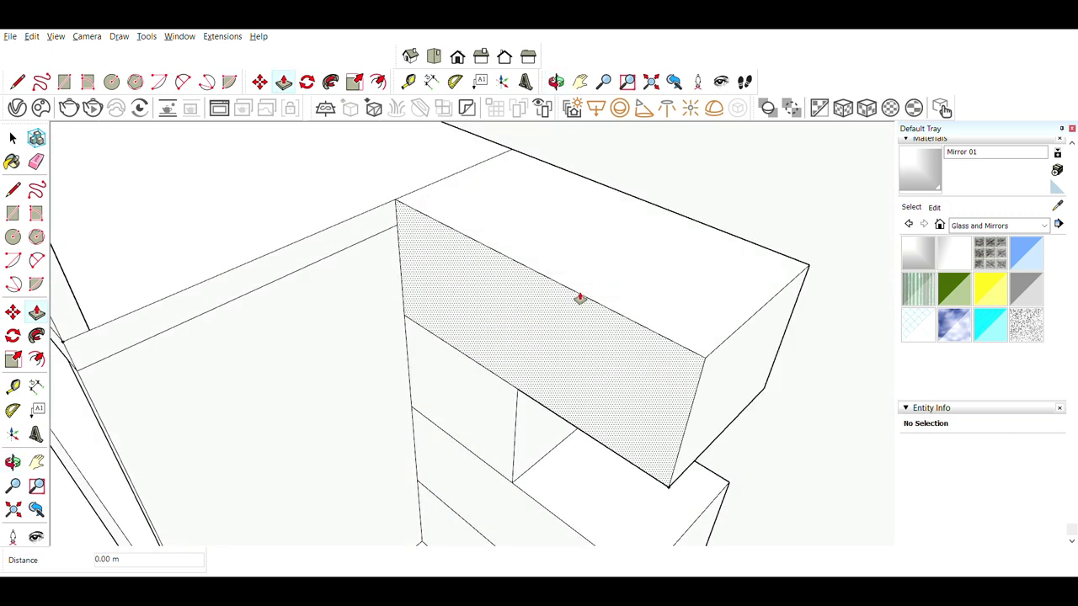
pyautogui.moveTo(580, 298); pyautogui.dragTo(413, 397)
pyautogui.click(450, 233)
pyautogui.moveTo(450, 233); pyautogui.dragTo(493, 199, button='middle')
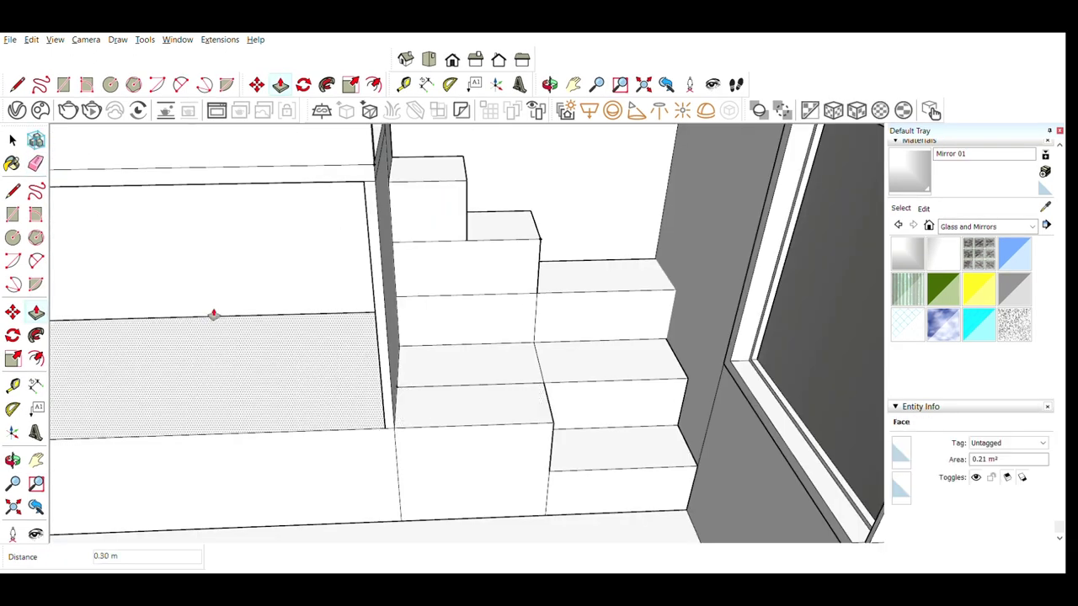
# Cancel a wrong step pull and raise the middle step into a column flush with the platform top
pyautogui.press('e')
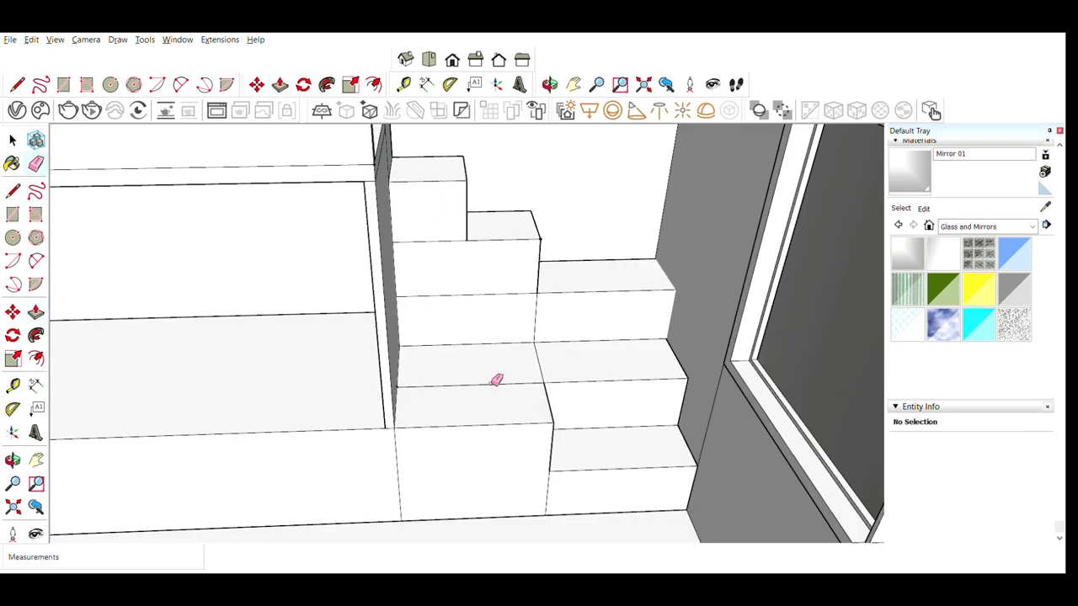
pyautogui.moveTo(497, 381); pyautogui.dragTo(597, 385, button='middle')
pyautogui.press('p')
pyautogui.moveTo(493, 354); pyautogui.dragTo(452, 266)
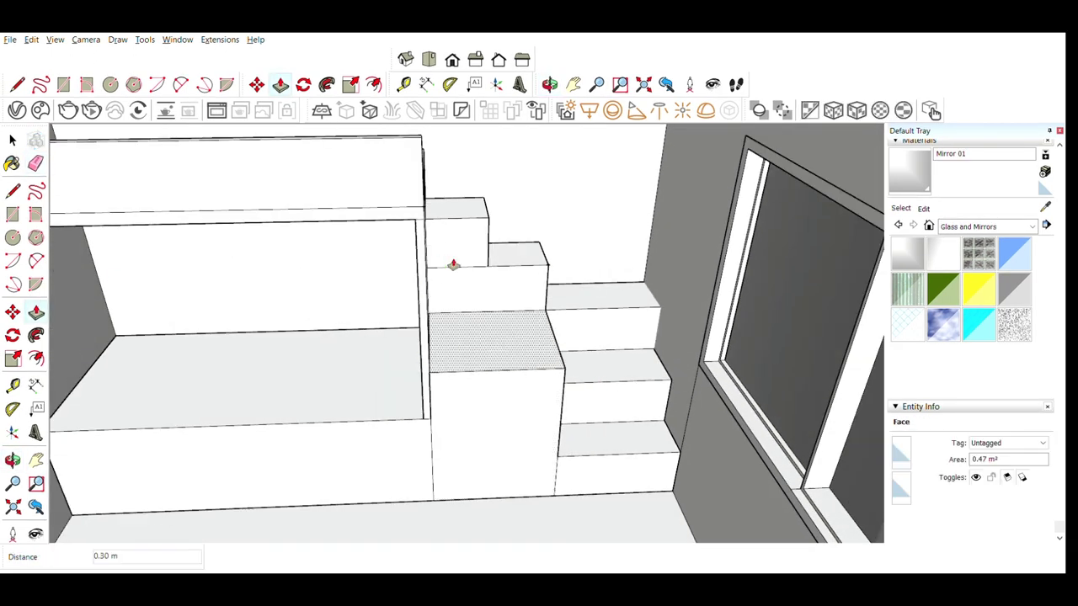
pyautogui.press('e')
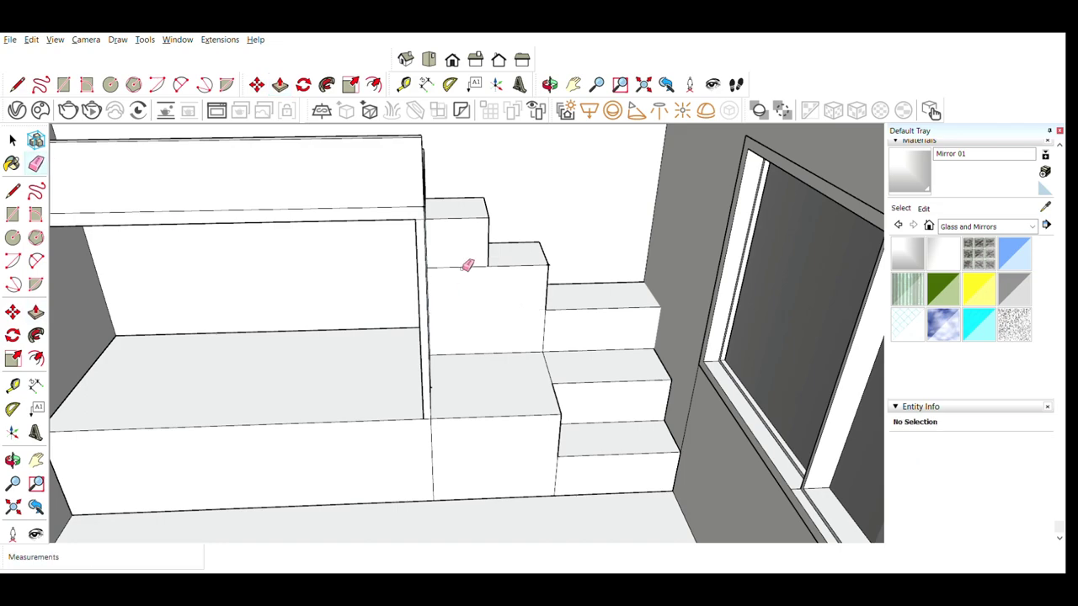
pyautogui.press('p')
pyautogui.moveTo(474, 389); pyautogui.dragTo(452, 184)
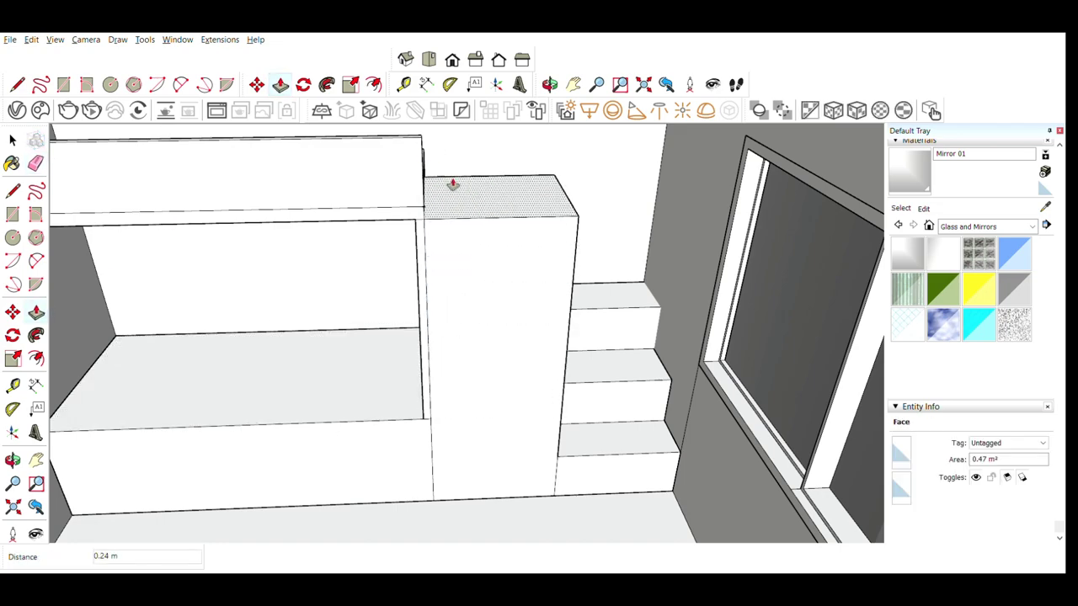
pyautogui.moveTo(452, 184)
pyautogui.mouseDown(button='middle')
pyautogui.moveTo(457, 304)
pyautogui.moveTo(481, 284)
pyautogui.moveTo(493, 363)
pyautogui.moveTo(457, 250)
pyautogui.moveTo(721, 312)
pyautogui.moveTo(15, 150)
pyautogui.mouseUp(button='middle')
pyautogui.moveTo(590, 371)
pyautogui.mouseDown(button='middle')
pyautogui.moveTo(531, 402)
pyautogui.moveTo(696, 344)
pyautogui.moveTo(450, 452)
pyautogui.moveTo(547, 435)
pyautogui.moveTo(513, 452)
pyautogui.moveTo(413, 373)
pyautogui.moveTo(581, 395)
pyautogui.moveTo(592, 347)
pyautogui.moveTo(558, 441)
pyautogui.moveTo(433, 471)
pyautogui.moveTo(477, 445)
pyautogui.mouseUp(button='middle')
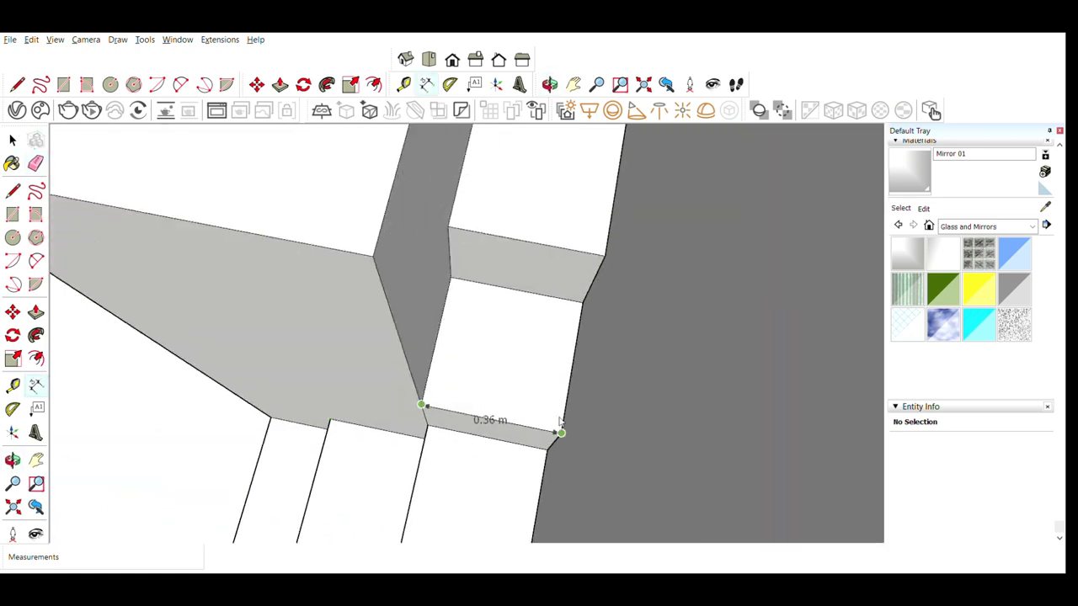
# Push another stair face back 0.36 m
pyautogui.press('p')
pyautogui.click(469, 436)
pyautogui.moveTo(339, 414)
pyautogui.mouseDown(button='middle')
pyautogui.moveTo(655, 361)
pyautogui.moveTo(547, 287)
pyautogui.moveTo(621, 301)
pyautogui.mouseUp(button='middle')
pyautogui.press('Escape')
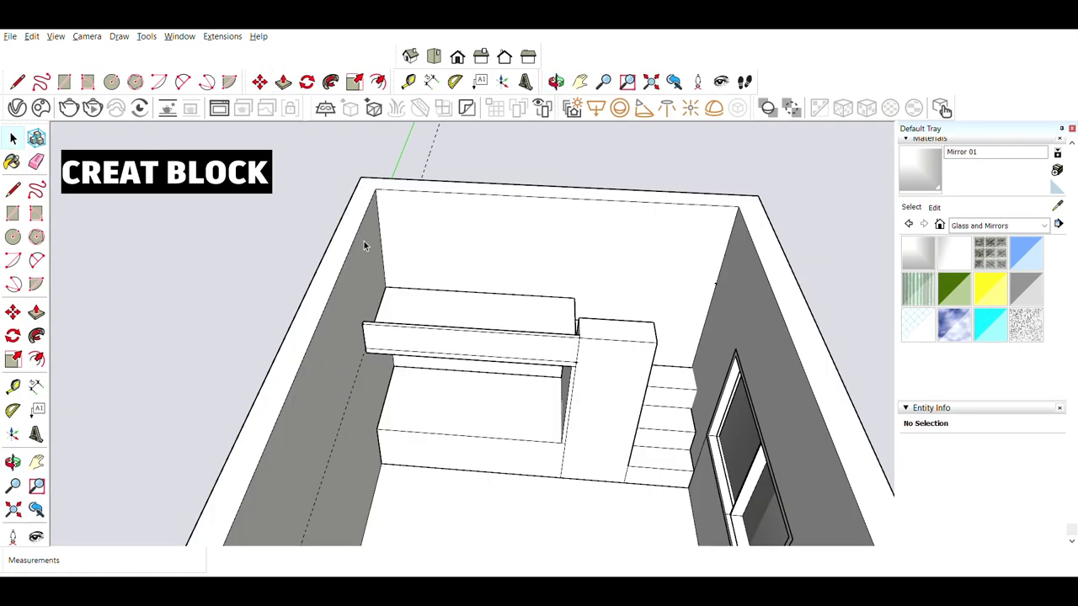
# Window-select all the loft bed and stair geometry
pyautogui.moveTo(364, 243); pyautogui.dragTo(712, 505)
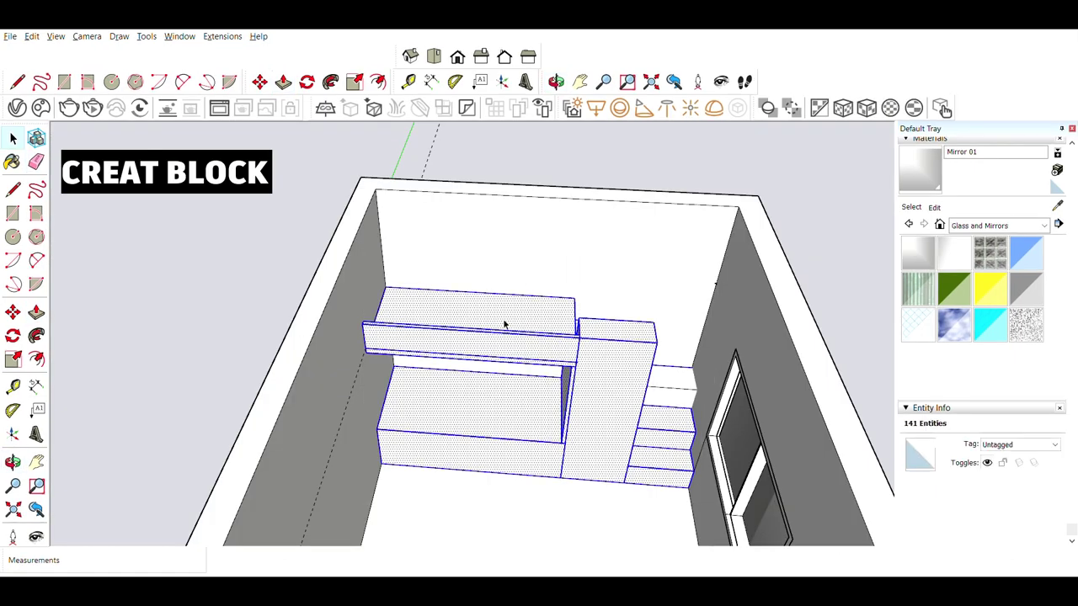
pyautogui.moveTo(600, 388)
pyautogui.mouseDown(button='middle')
pyautogui.moveTo(494, 385)
pyautogui.moveTo(594, 345)
pyautogui.mouseUp(button='middle')
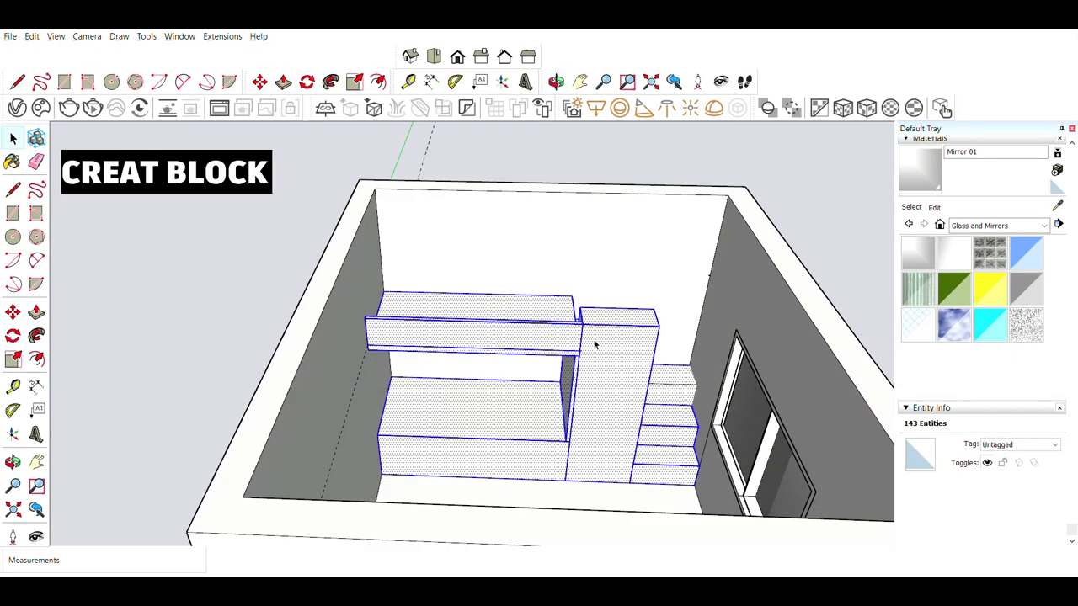
pyautogui.press('Escape')
pyautogui.moveTo(637, 452)
pyautogui.mouseDown(button='middle')
pyautogui.moveTo(700, 339)
pyautogui.moveTo(233, 339)
pyautogui.moveTo(460, 373)
pyautogui.mouseUp(button='middle')
# Draw the 3.02 m × 0.45 m floor rectangle along the wall and pull it up to 2.51 m
pyautogui.scroll(3, 241, 359)
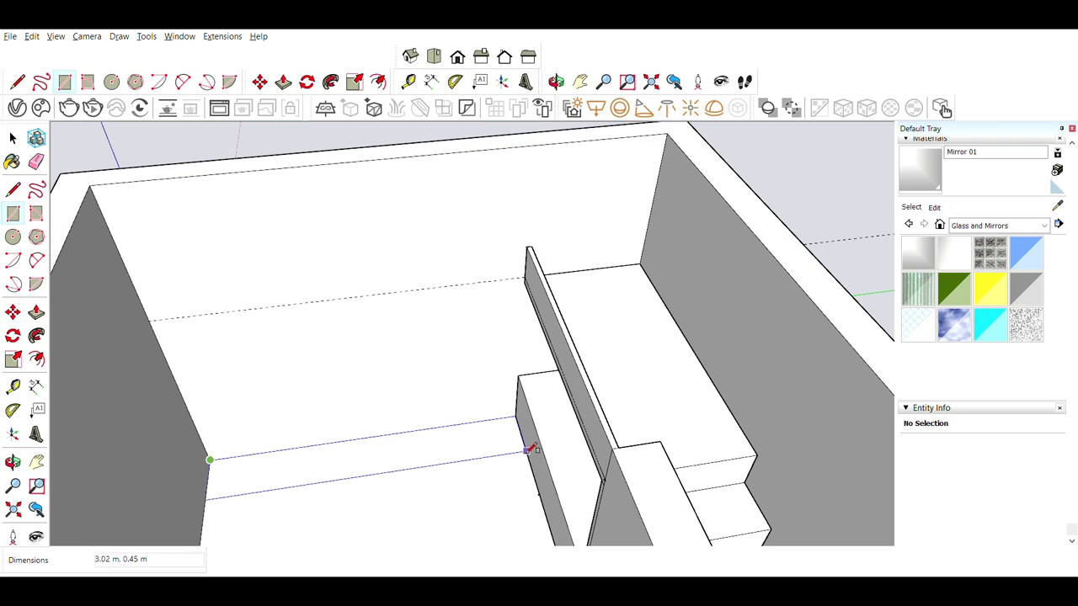
pyautogui.click(528, 451)
pyautogui.press('p')
pyautogui.click(236, 475)
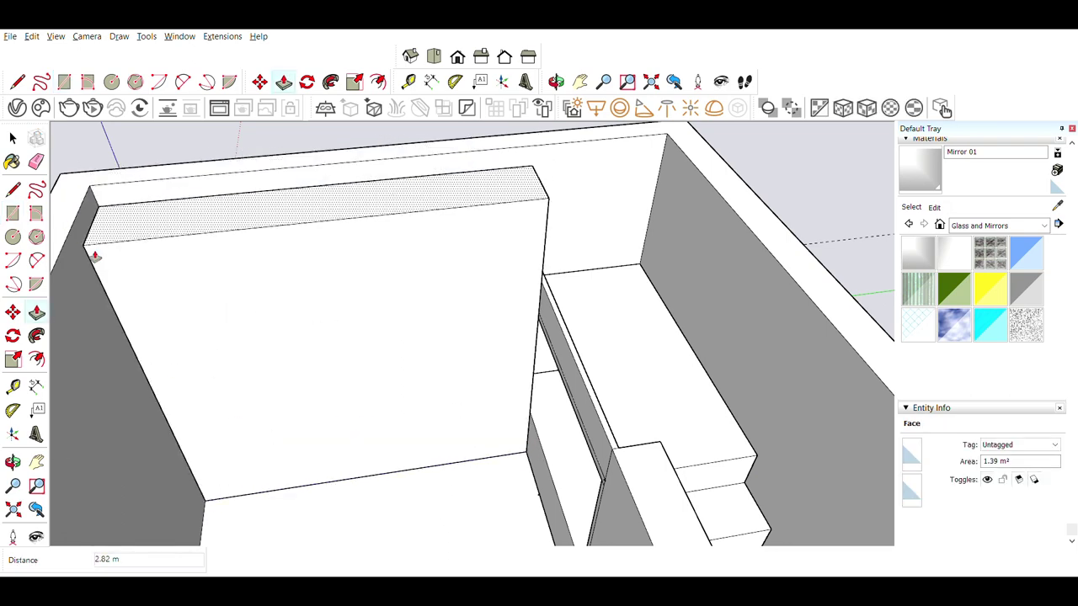
pyautogui.moveTo(95, 257)
pyautogui.mouseDown(button='middle')
pyautogui.moveTo(84, 228)
pyautogui.moveTo(99, 265)
pyautogui.mouseUp(button='middle')
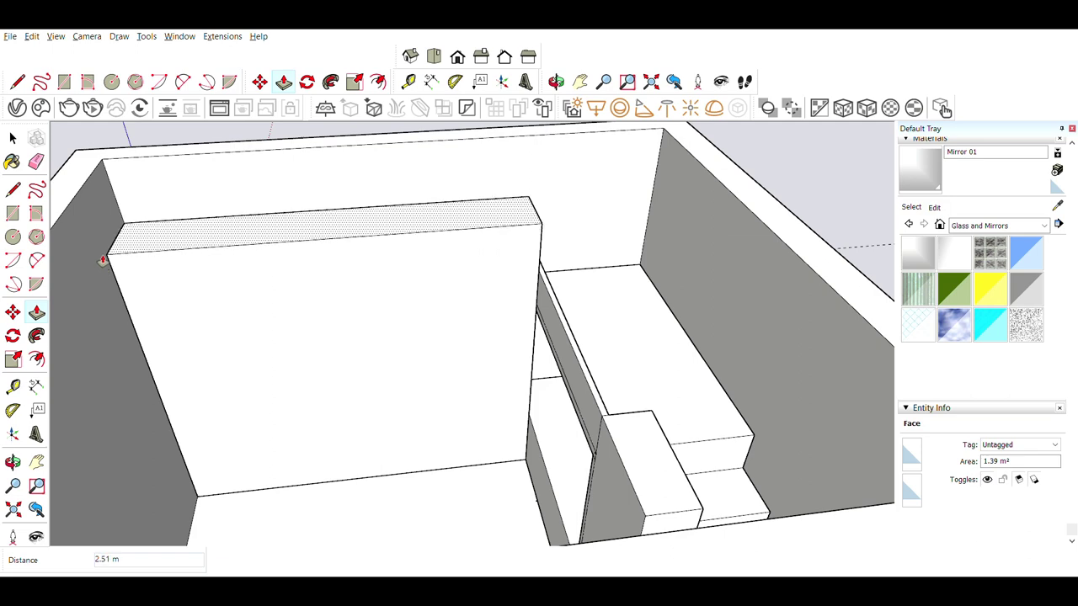
pyautogui.click(102, 261)
pyautogui.scroll(4, 489, 344)
# Recess the tall block's lower front face by 0.40 m with Push/Pull
pyautogui.press('l')
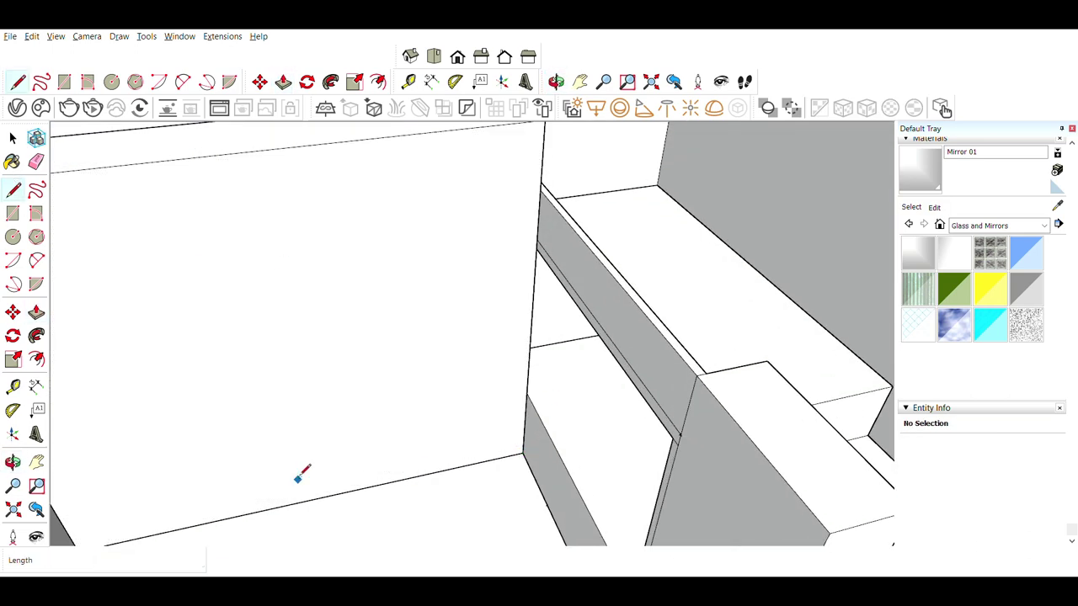
pyautogui.moveTo(299, 477); pyautogui.dragTo(54, 361, button='middle')
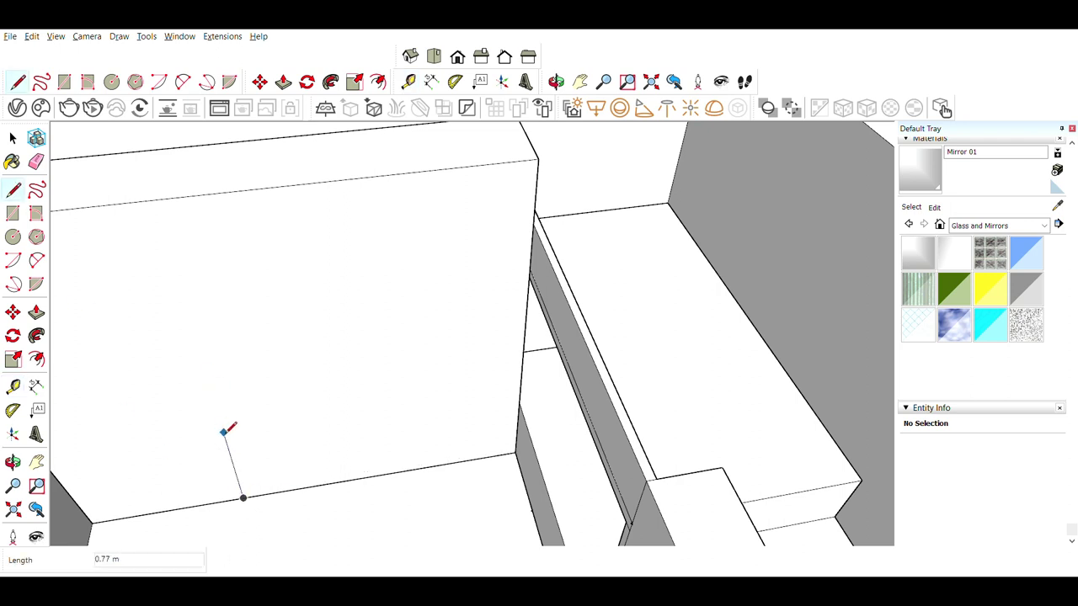
pyautogui.press('p')
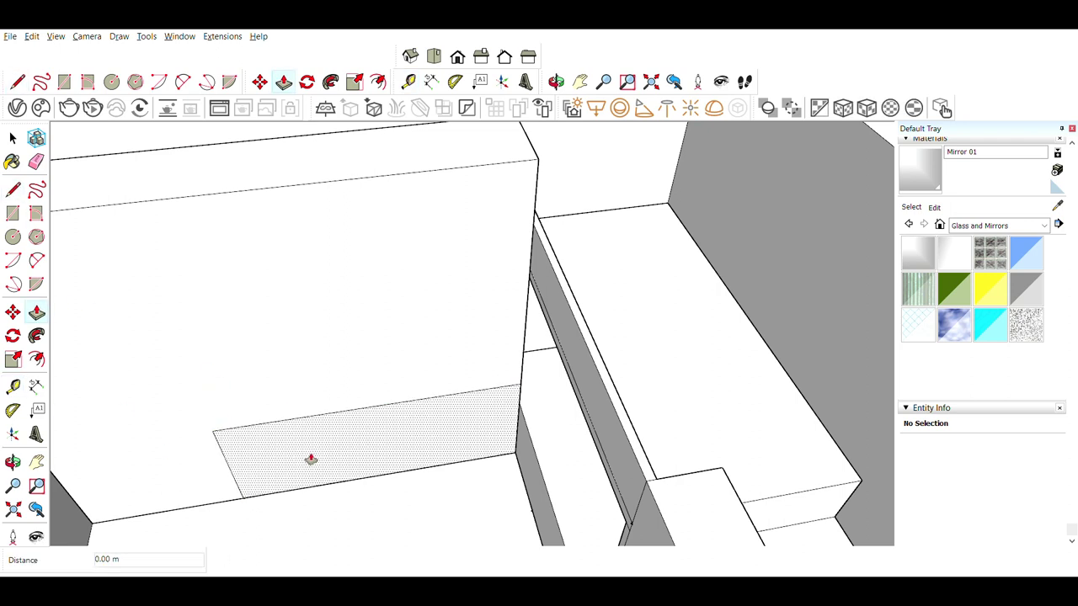
pyautogui.click(308, 457)
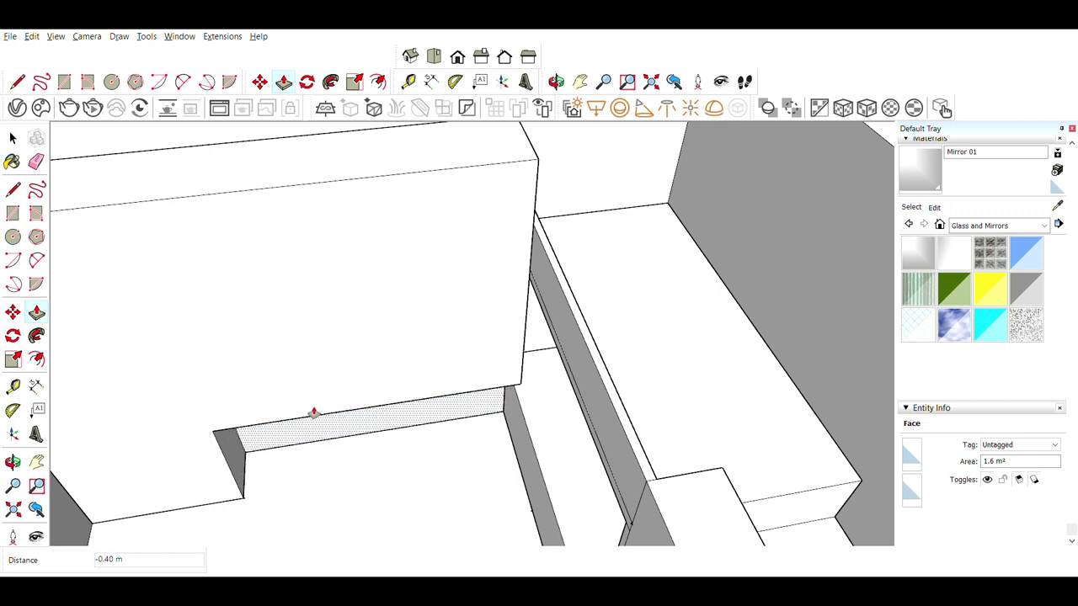
# Draw a thin strip rectangle starting at the recess corner
pyautogui.press('r')
pyautogui.click(212, 430)
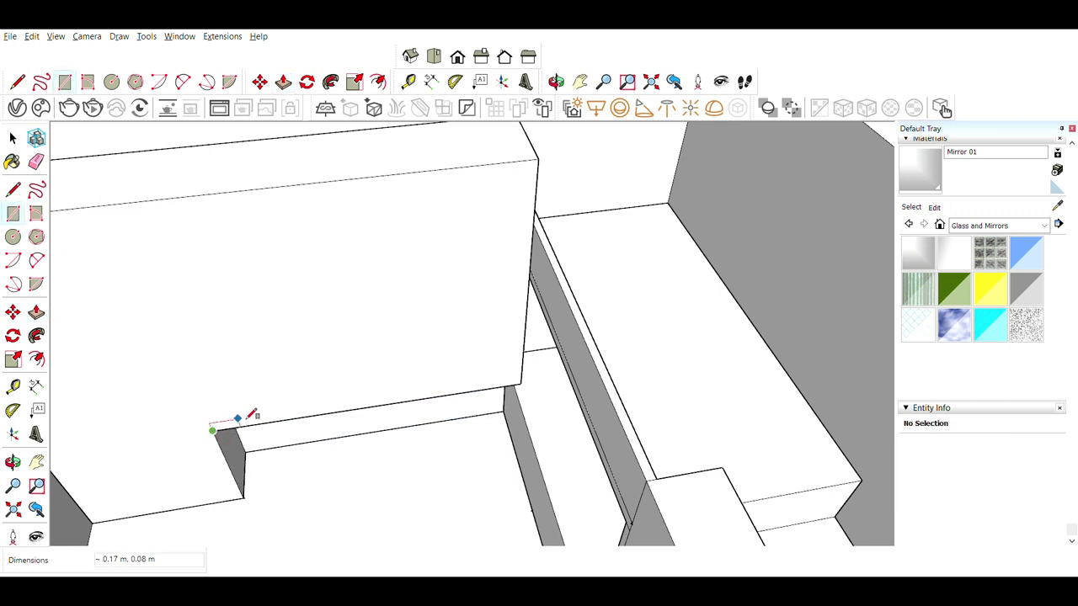
pyautogui.scroll(3, 530, 375)
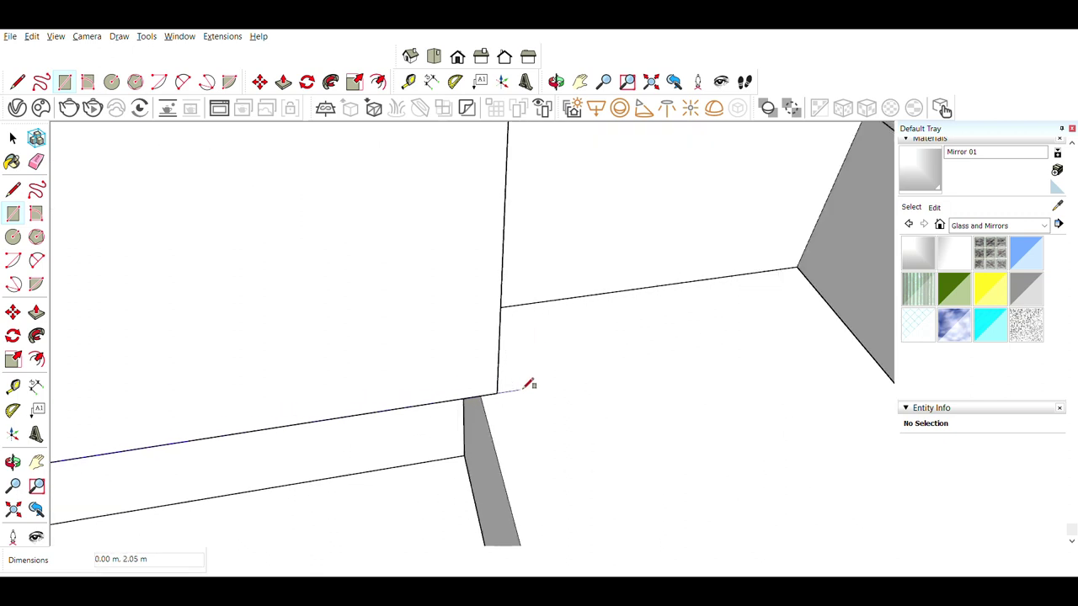
pyautogui.scroll(2, 525, 382)
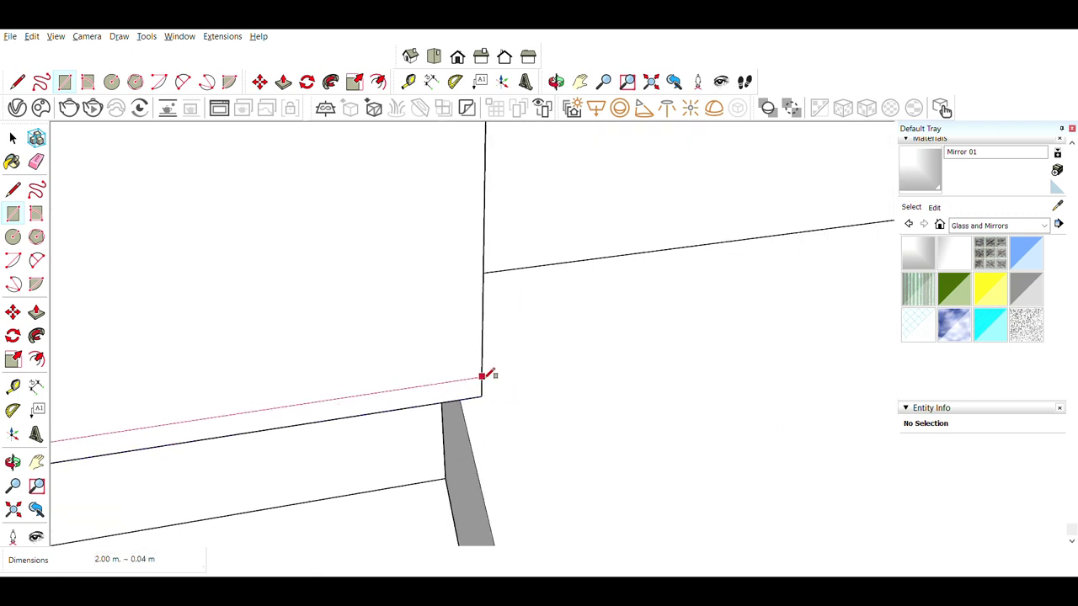
pyautogui.click(483, 383)
pyautogui.moveTo(486, 379)
pyautogui.mouseDown(button='middle')
pyautogui.moveTo(837, 457)
pyautogui.moveTo(289, 459)
pyautogui.mouseUp(button='middle')
# Push the face above the strip back 0.27 m so the seat ledge projects forward
pyautogui.press('l')
pyautogui.scroll(4, 420, 439)
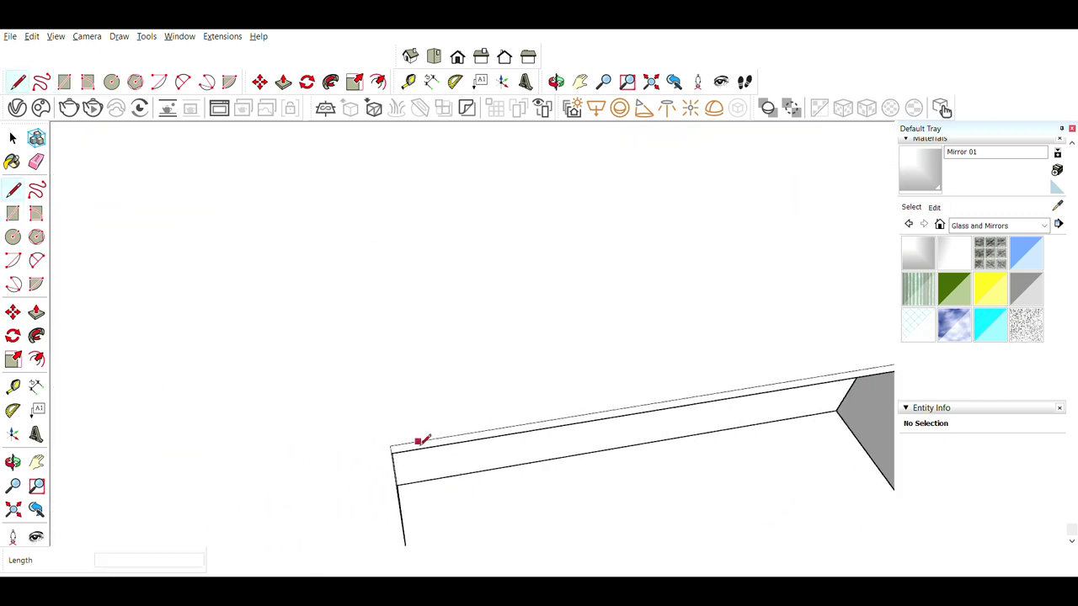
pyautogui.moveTo(389, 354); pyautogui.dragTo(257, 363, button='middle')
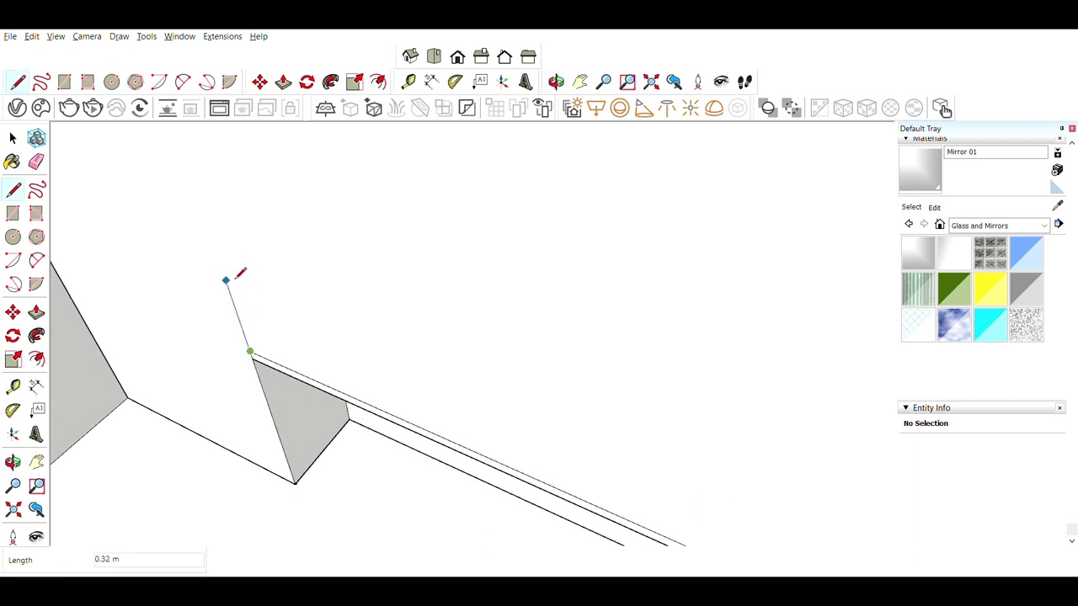
pyautogui.scroll(-5, 228, 274)
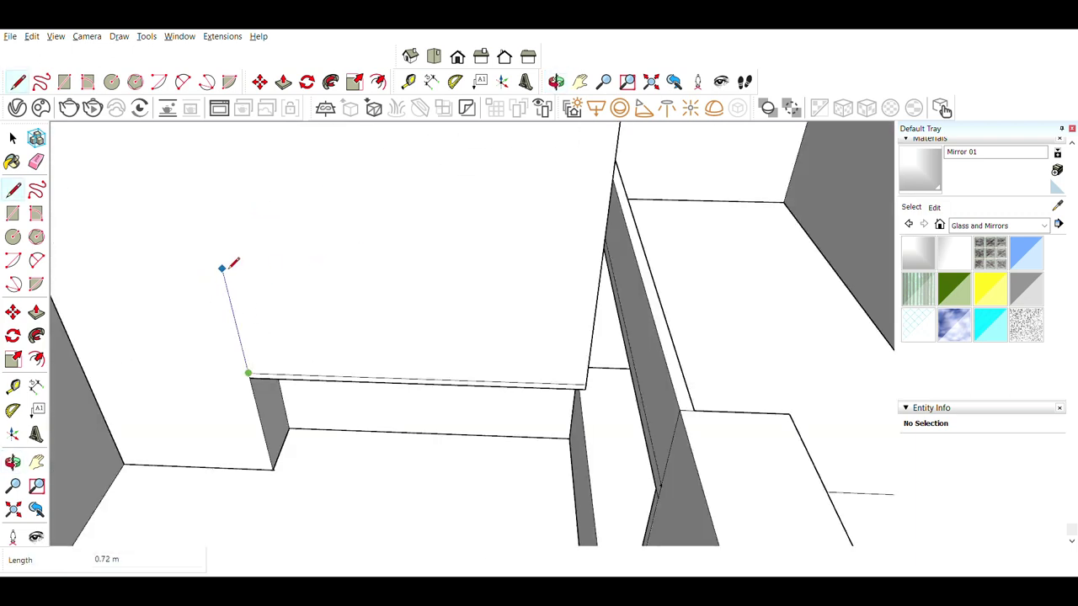
pyautogui.click(36, 311)
pyautogui.moveTo(467, 333); pyautogui.dragTo(470, 306)
pyautogui.moveTo(469, 306)
pyautogui.mouseDown(button='middle')
pyautogui.moveTo(356, 352)
pyautogui.moveTo(358, 266)
pyautogui.moveTo(373, 325)
pyautogui.moveTo(428, 315)
pyautogui.mouseUp(button='middle')
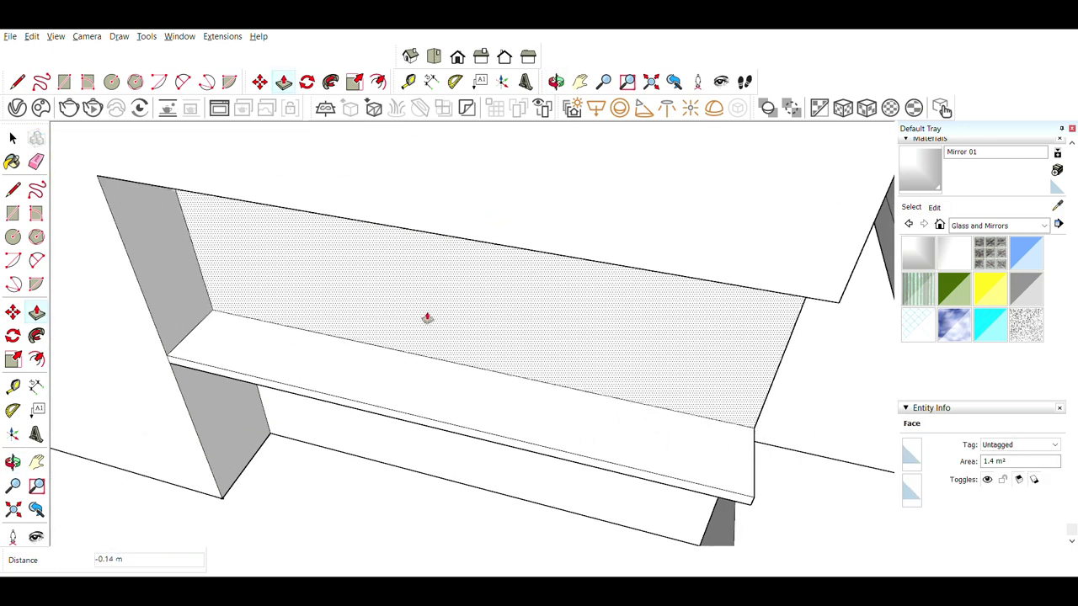
pyautogui.click(438, 304)
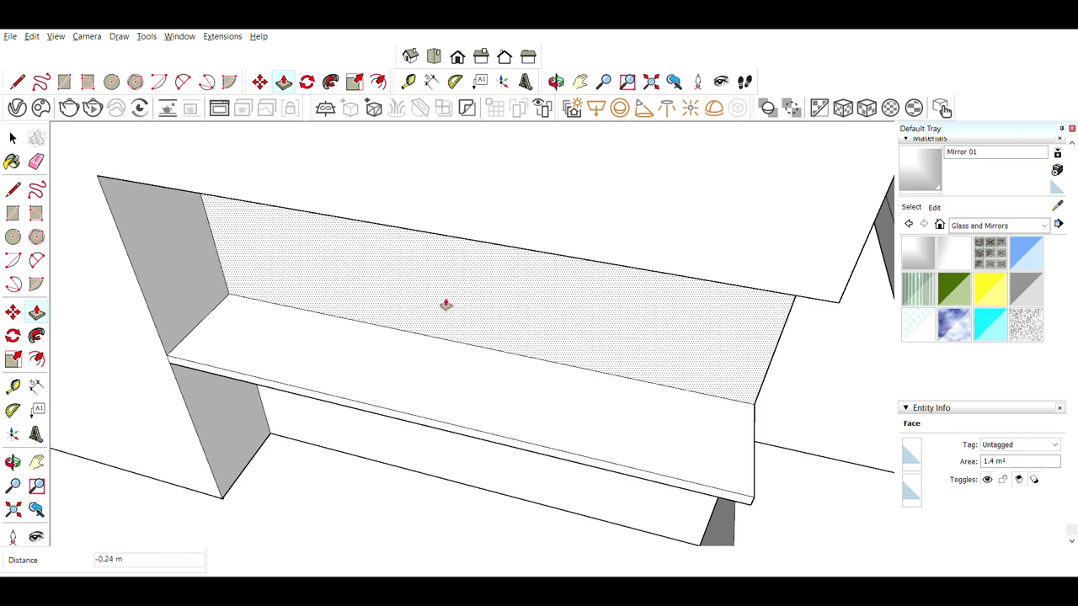
pyautogui.moveTo(443, 306)
pyautogui.mouseDown(button='middle')
pyautogui.moveTo(739, 326)
pyautogui.moveTo(671, 414)
pyautogui.moveTo(608, 424)
pyautogui.moveTo(568, 406)
pyautogui.moveTo(609, 413)
pyautogui.moveTo(464, 320)
pyautogui.mouseUp(button='middle')
pyautogui.scroll(3, 554, 440)
# Draw a dividing line from the base of the seat ledge across the tall panel
pyautogui.press('l')
pyautogui.scroll(3, 469, 372)
pyautogui.scroll(2, 454, 366)
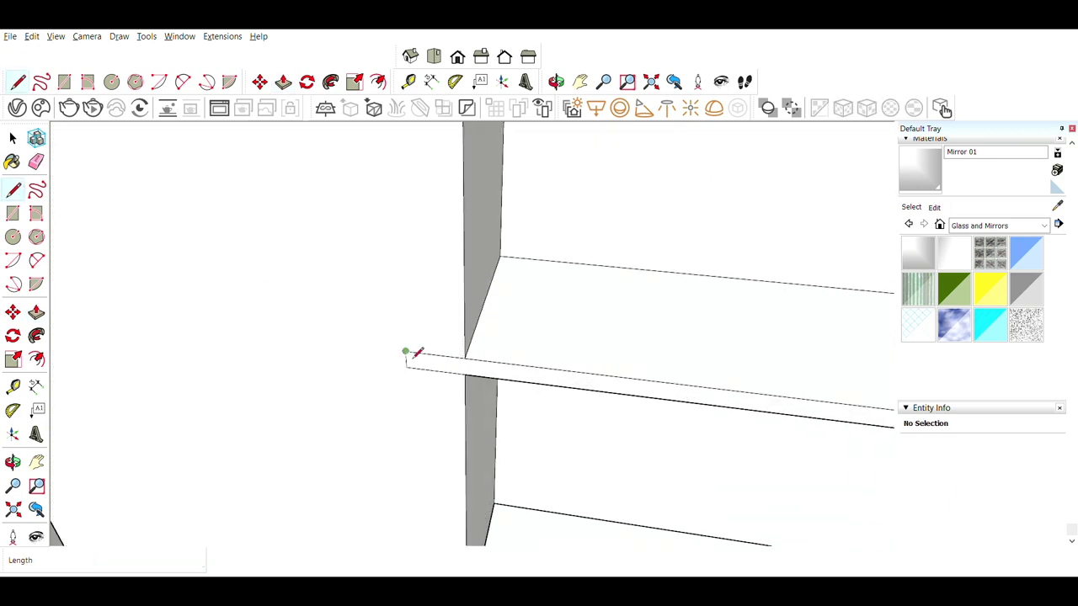
pyautogui.scroll(-2, 554, 401)
pyautogui.scroll(-3, 545, 408)
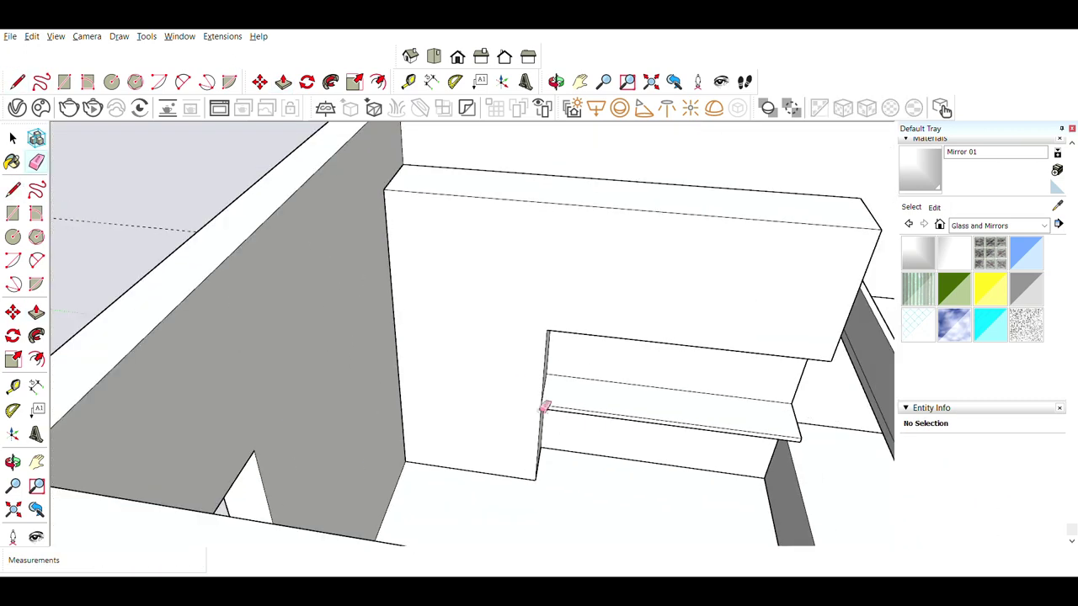
pyautogui.press('l')
pyautogui.click(468, 470)
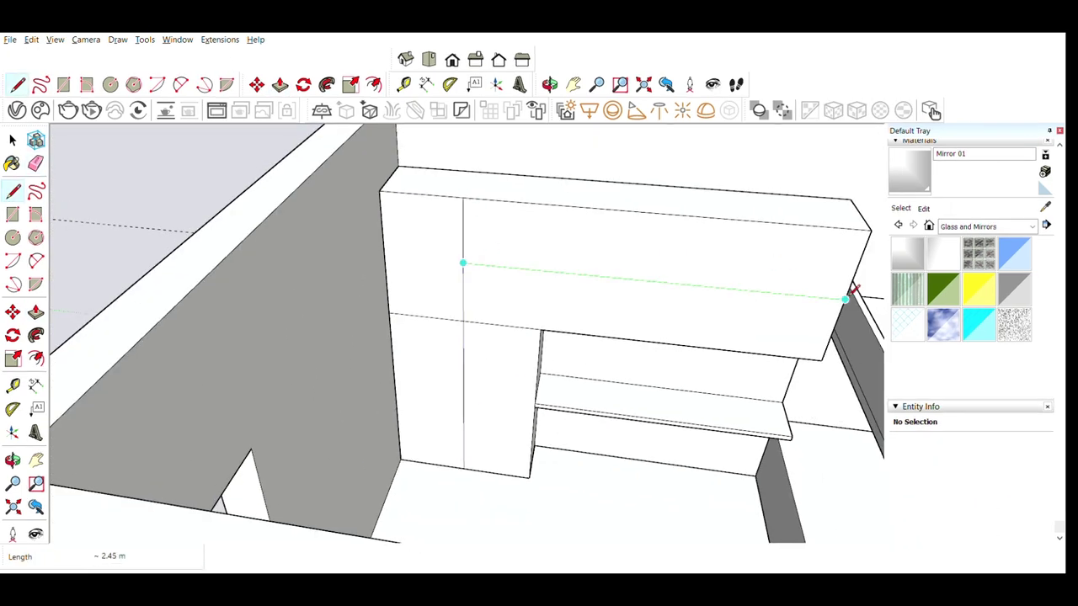
pyautogui.click(845, 298)
pyautogui.scroll(-2, 512, 344)
pyautogui.scroll(4, 172, 341)
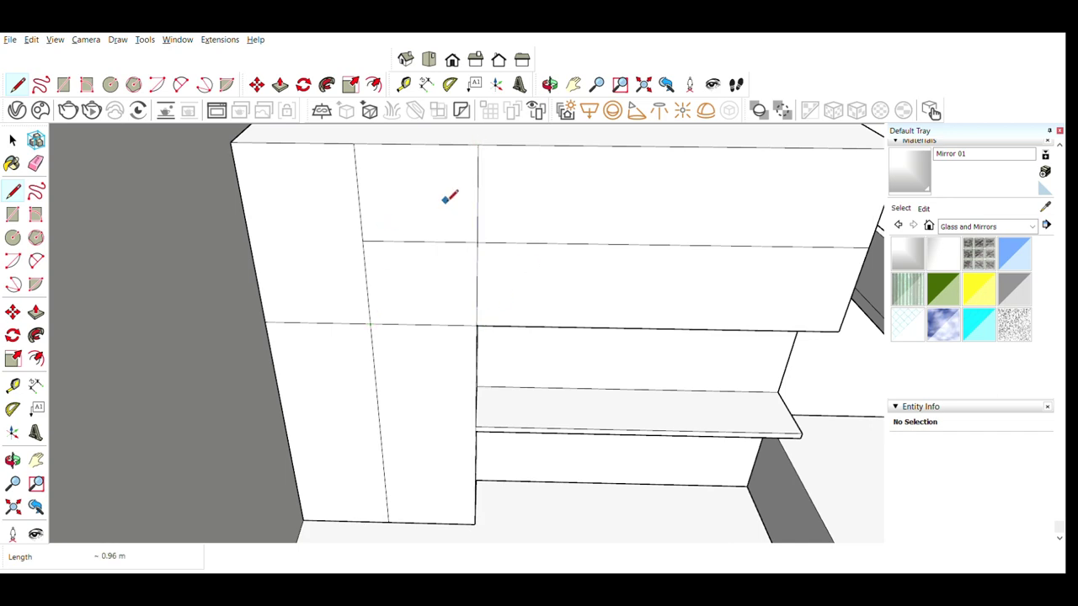
pyautogui.scroll(-2, 421, 286)
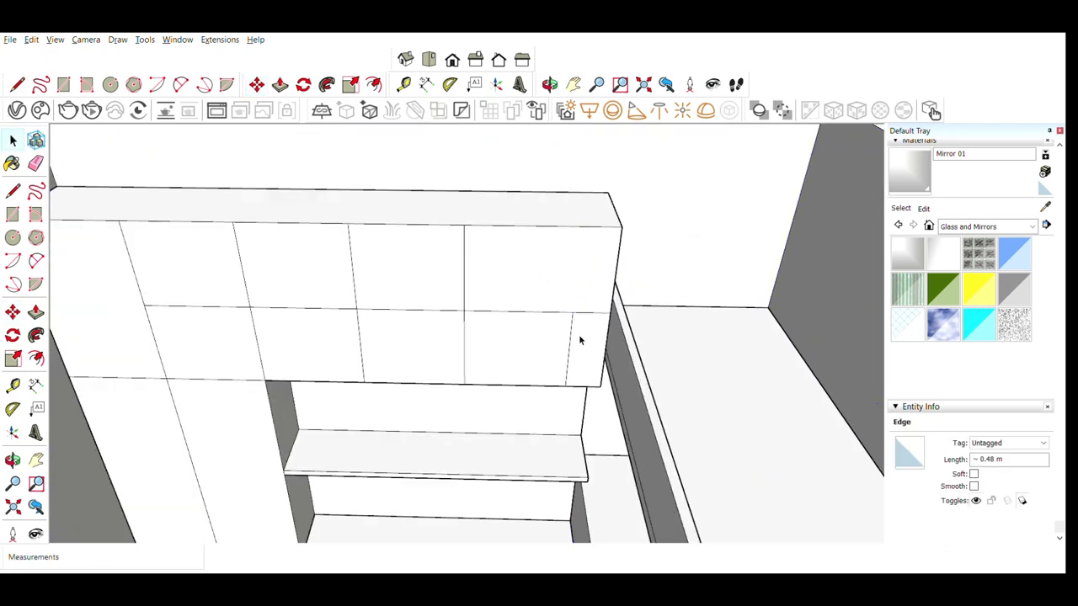
# Arc across the stair blocks' top corners and push away the outside pieces to round them
pyautogui.press('a')
pyautogui.click(275, 413)
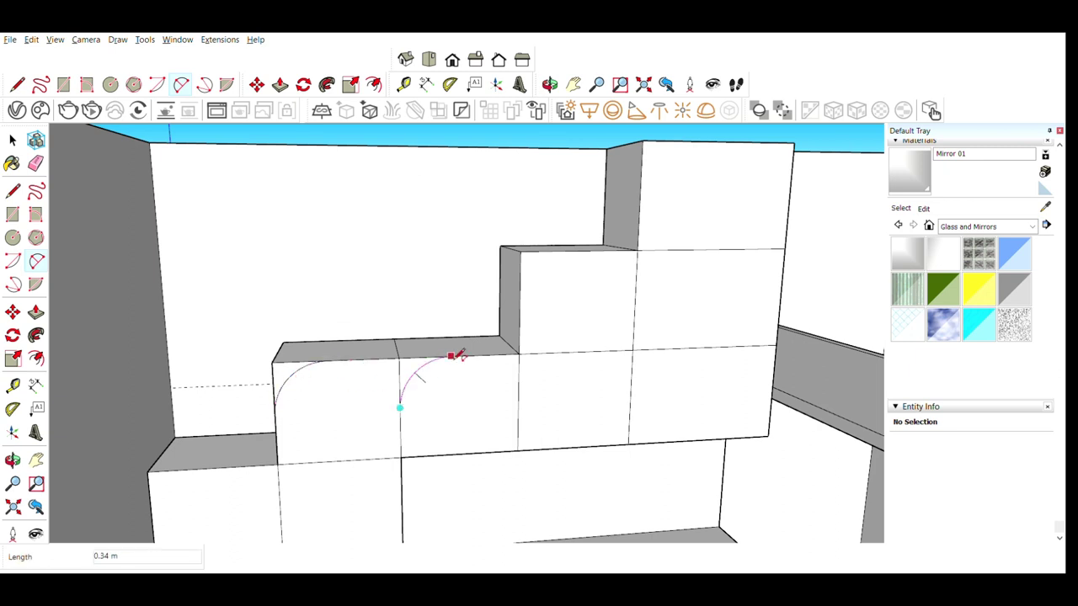
pyautogui.scroll(5, 421, 370)
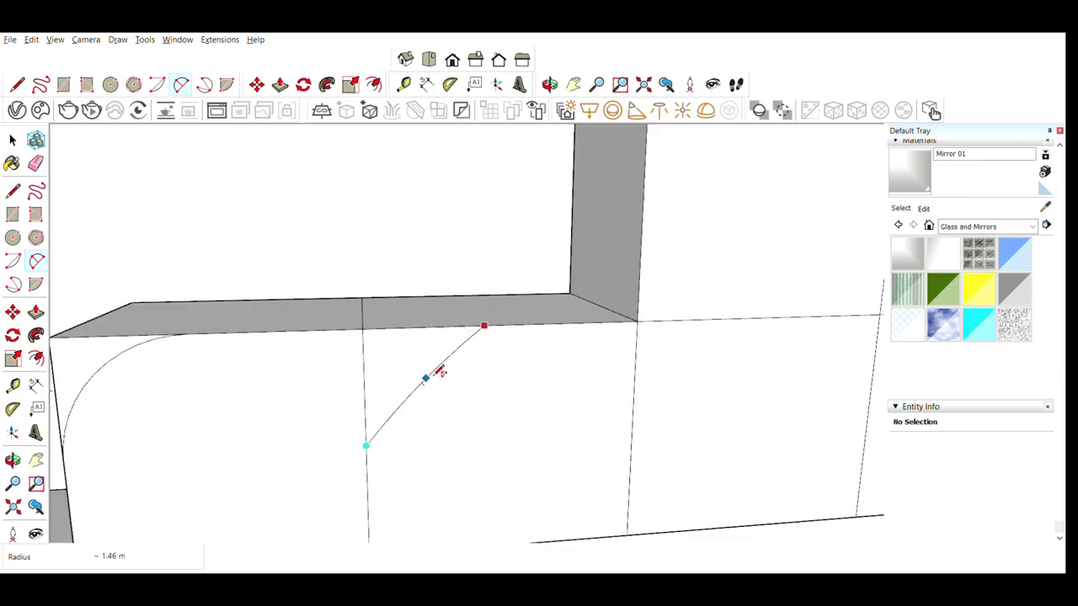
pyautogui.click(409, 379)
pyautogui.scroll(-3, 487, 330)
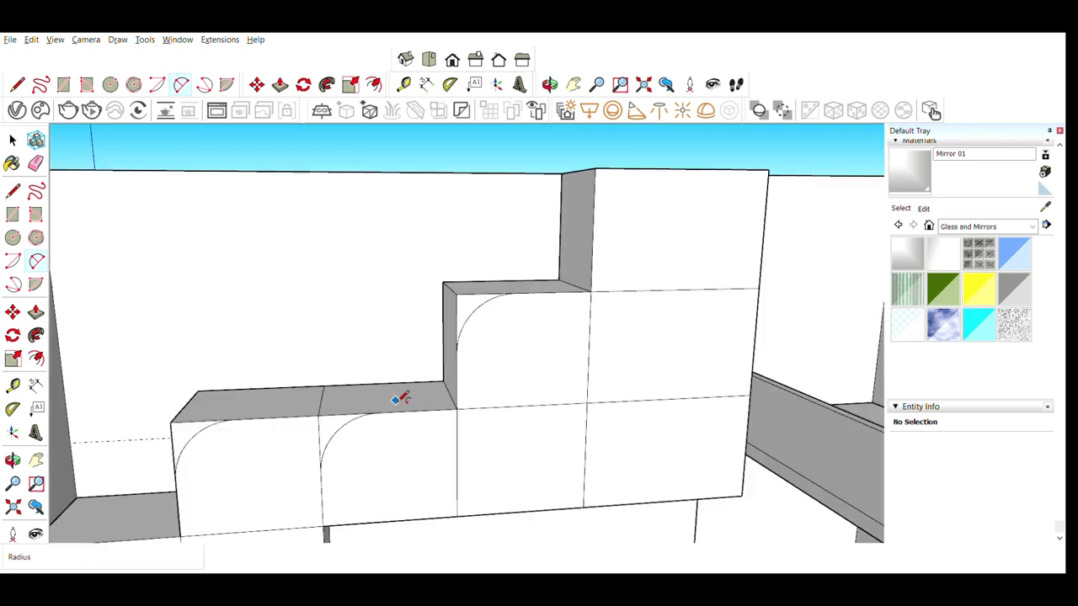
pyautogui.click(543, 240)
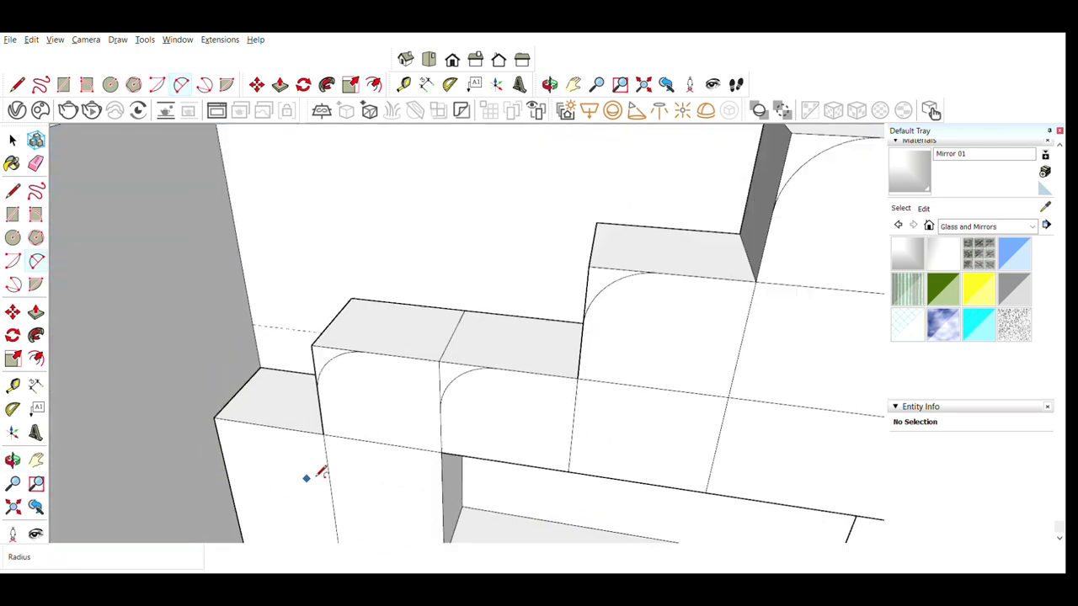
pyautogui.moveTo(352, 391); pyautogui.dragTo(477, 267)
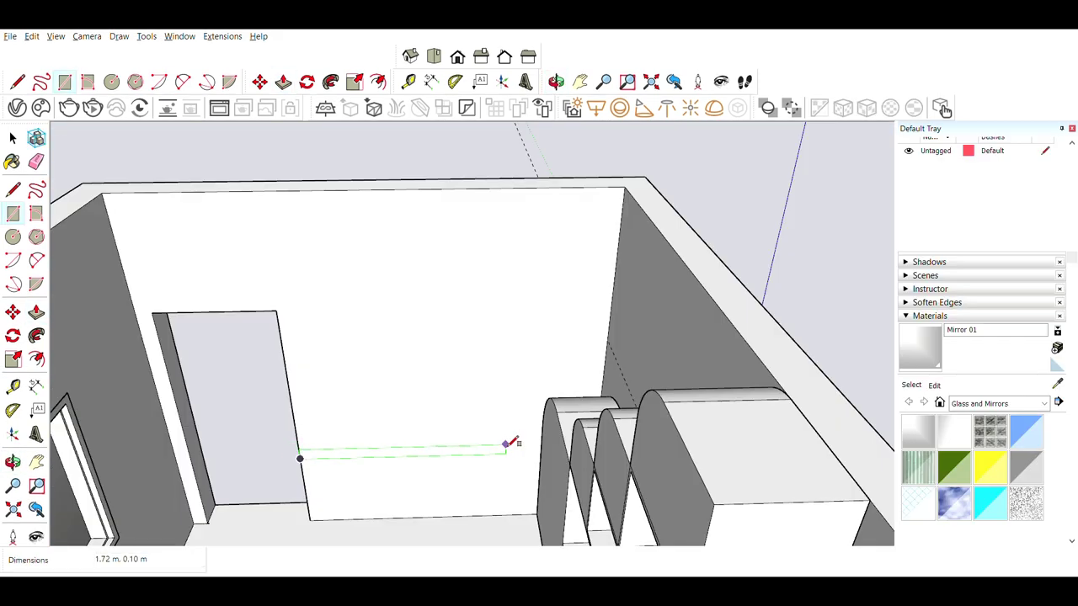
# Extrude the wall rectangle into a thin desktop slab and clear the corner pieces at both ends
pyautogui.scroll(3, 508, 441)
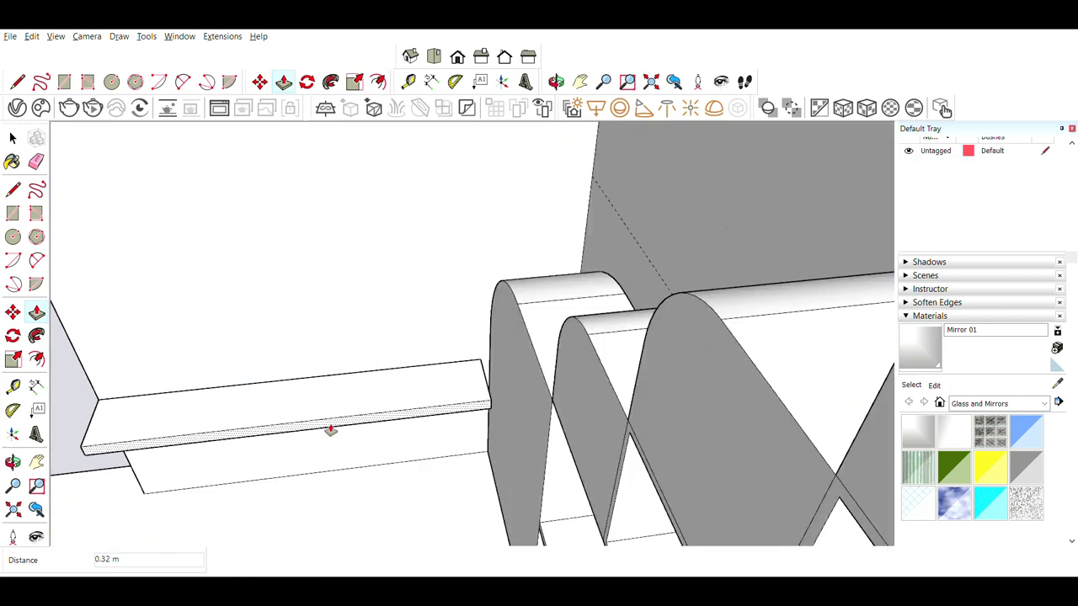
pyautogui.click(331, 430)
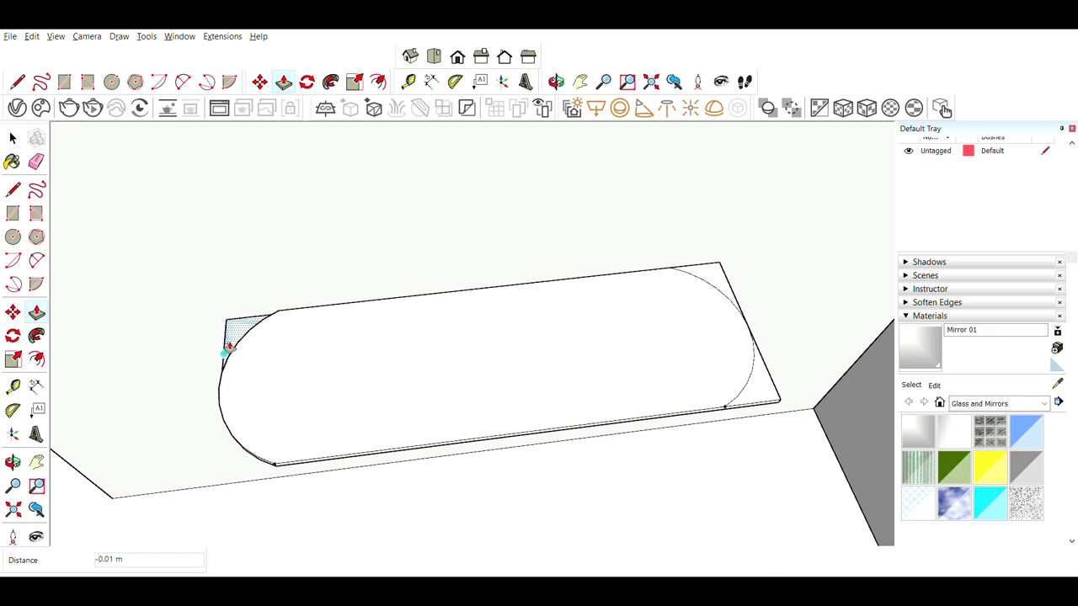
pyautogui.doubleClick(228, 347)
pyautogui.click(727, 269)
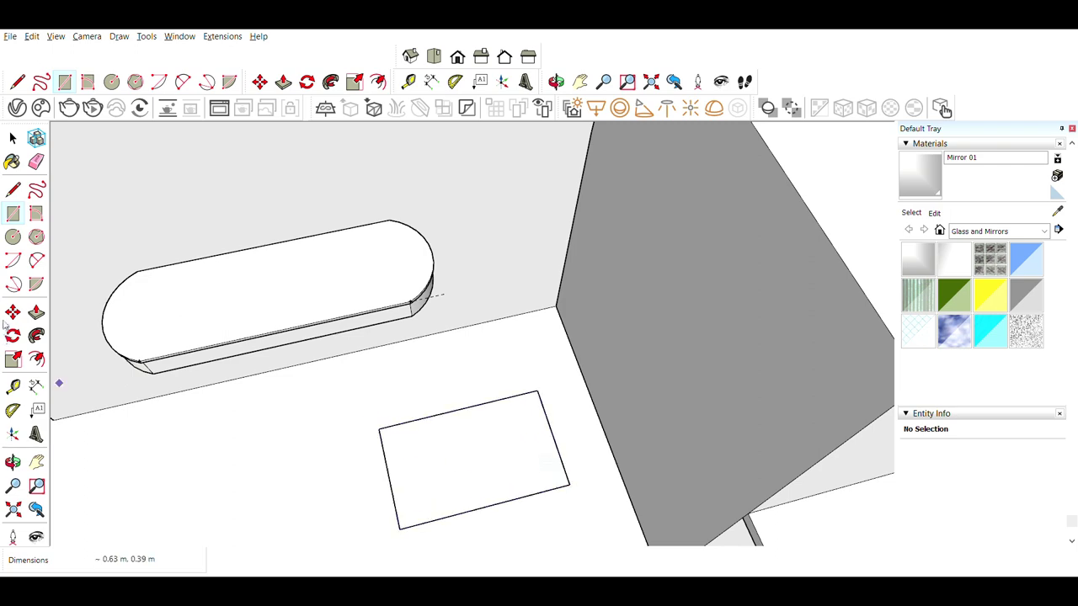
# Extrude the floor rectangle into a low box
pyautogui.press('p')
pyautogui.click(471, 459)
pyautogui.click(474, 452)
# Move the floor box nearer the back wall and shorten it slightly
pyautogui.moveTo(474, 452)
pyautogui.mouseDown(button='middle')
pyautogui.moveTo(485, 469)
pyautogui.moveTo(395, 506)
pyautogui.moveTo(227, 348)
pyautogui.mouseUp(button='middle')
pyautogui.moveTo(392, 340); pyautogui.dragTo(594, 504)
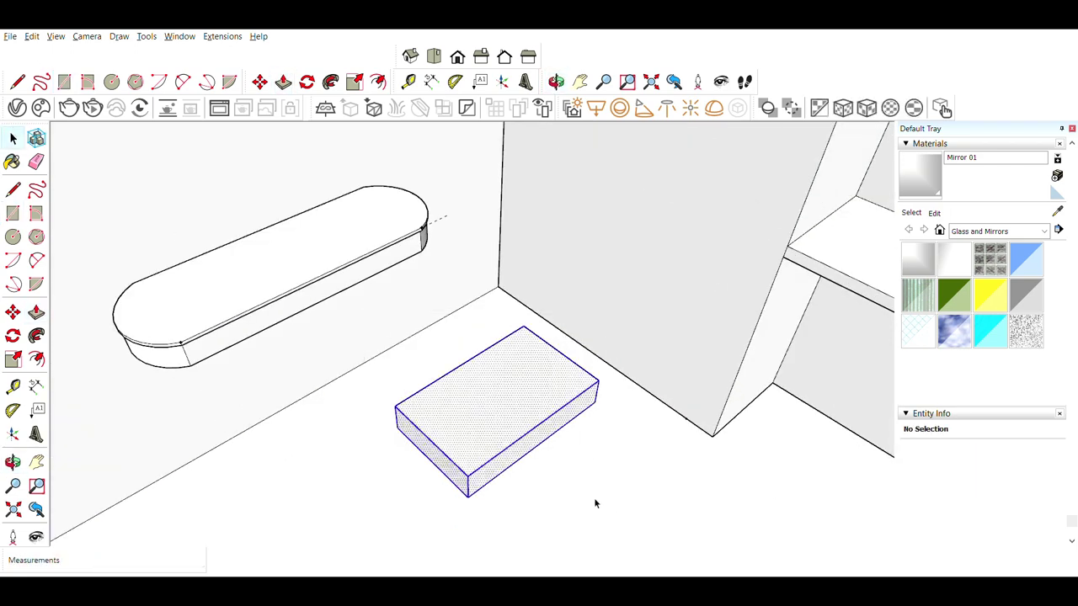
pyautogui.click(405, 426)
pyautogui.click(345, 377)
pyautogui.moveTo(346, 376)
pyautogui.mouseDown(button='middle')
pyautogui.moveTo(534, 393)
pyautogui.moveTo(449, 320)
pyautogui.moveTo(397, 325)
pyautogui.moveTo(808, 452)
pyautogui.moveTo(438, 161)
pyautogui.moveTo(595, 367)
pyautogui.moveTo(529, 393)
pyautogui.moveTo(438, 41)
pyautogui.moveTo(505, 247)
pyautogui.moveTo(72, 348)
pyautogui.mouseUp(button='middle')
pyautogui.press('p')
pyautogui.click(398, 325)
pyautogui.click(595, 367)
pyautogui.scroll(5, 623, 368)
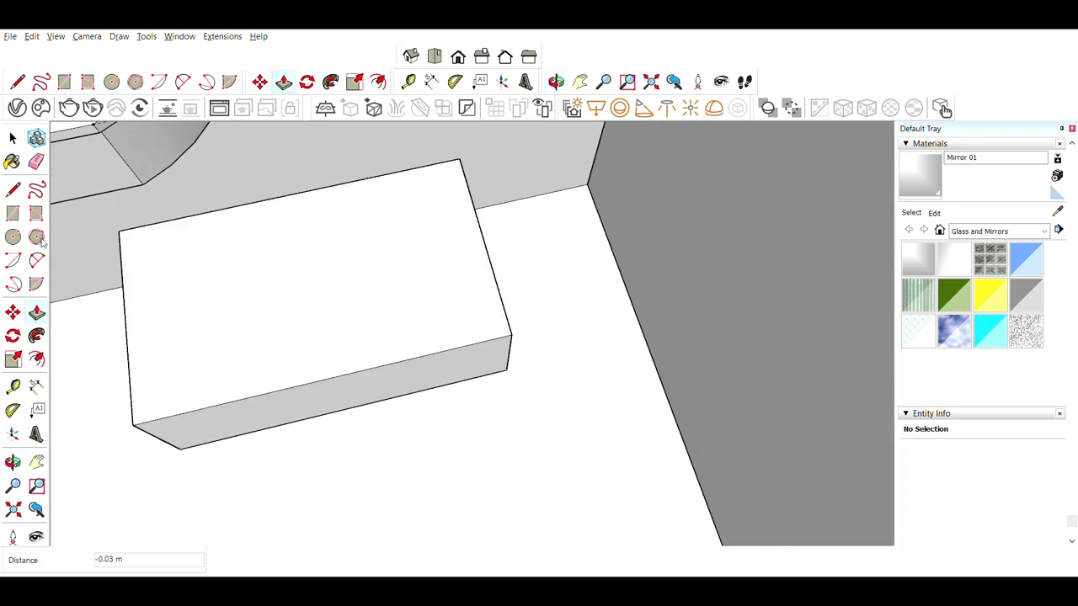
# Round the box's end by pushing off the corner piece and sliver outside the arcs
pyautogui.click(37, 309)
pyautogui.click(484, 303)
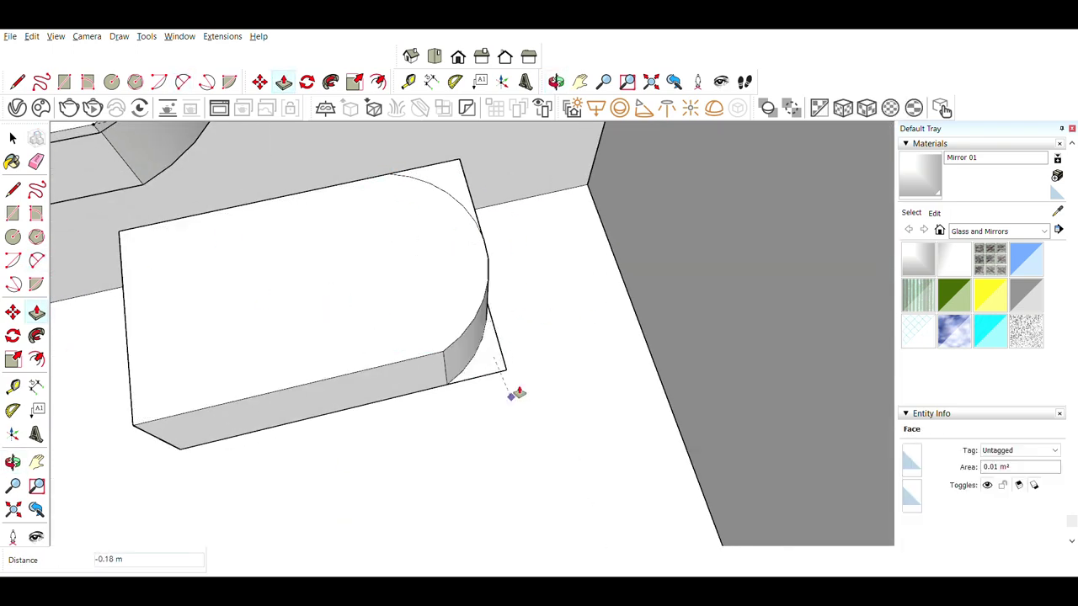
pyautogui.click(527, 325)
pyautogui.moveTo(527, 325)
pyautogui.mouseDown(button='middle')
pyautogui.moveTo(209, 306)
pyautogui.moveTo(399, 328)
pyautogui.mouseUp(button='middle')
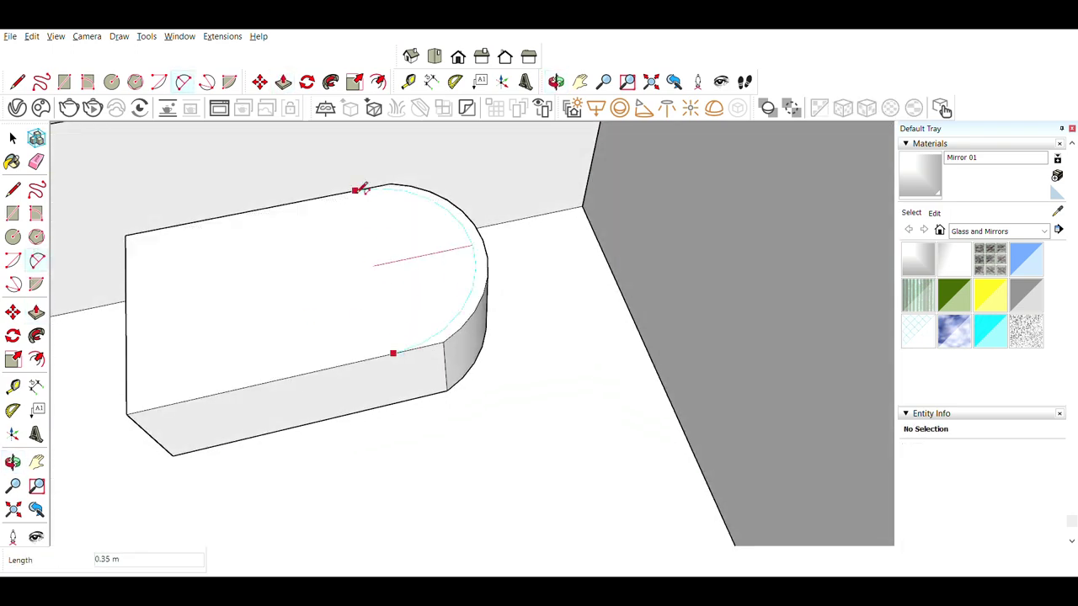
pyautogui.press('p')
pyautogui.click(480, 278)
pyautogui.click(482, 270)
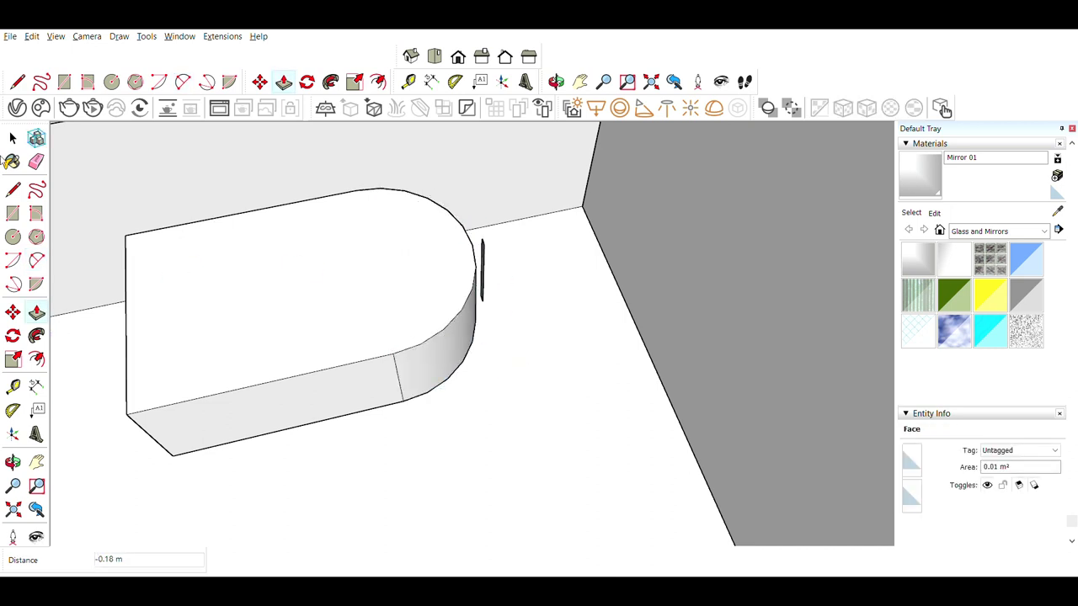
# Set the rounded end's arc to 12 segments
pyautogui.press('space')
pyautogui.moveTo(515, 226); pyautogui.dragTo(472, 314)
pyautogui.click(469, 278)
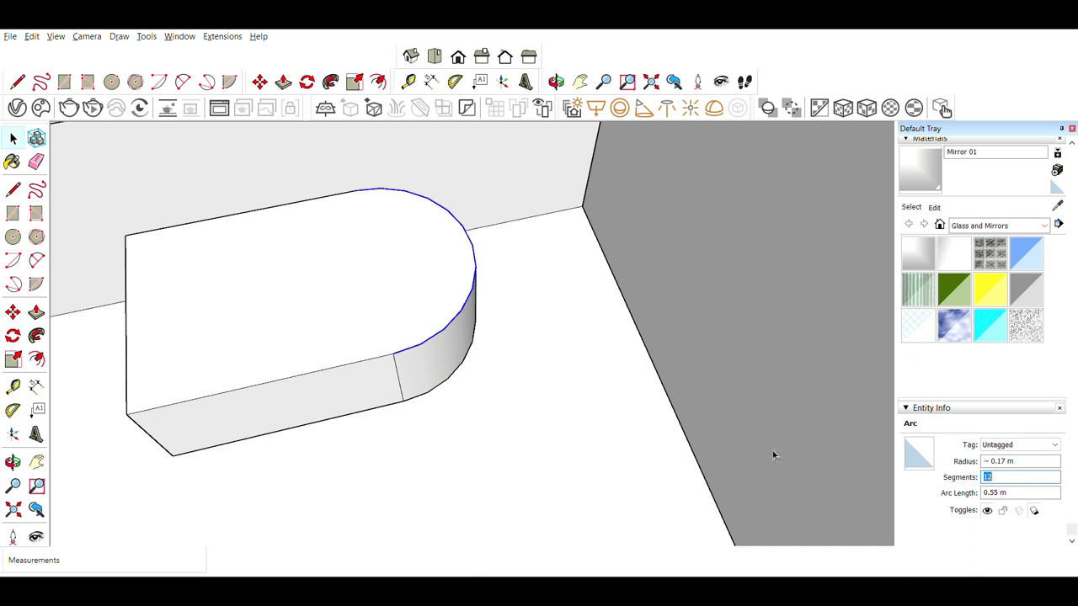
pyautogui.press('Return')
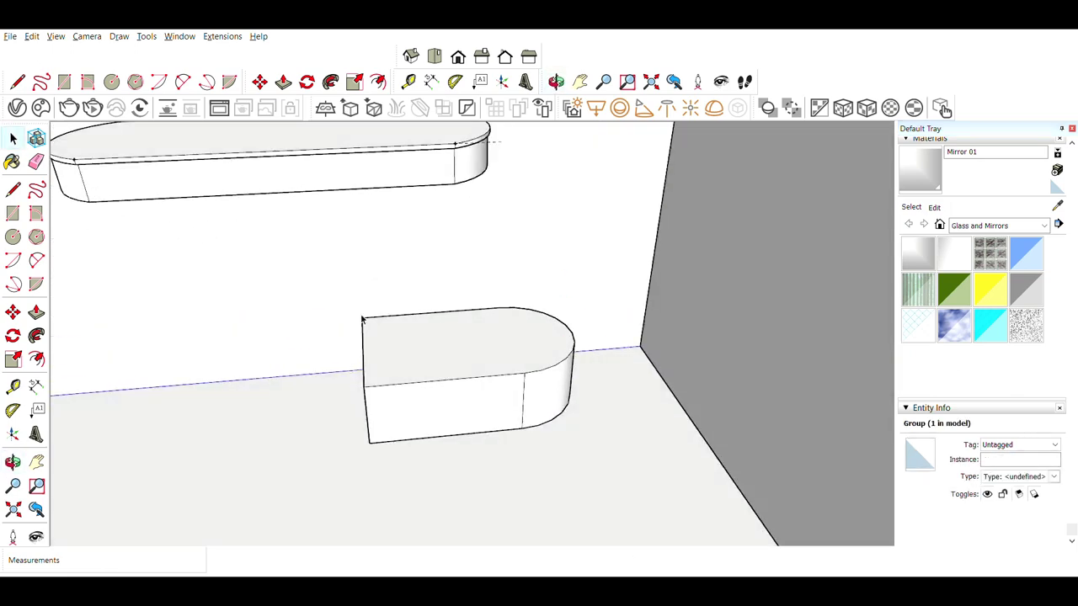
# Copy the rounded block and stack the copy on top of the original
pyautogui.hotkey('ctrl', 'a')
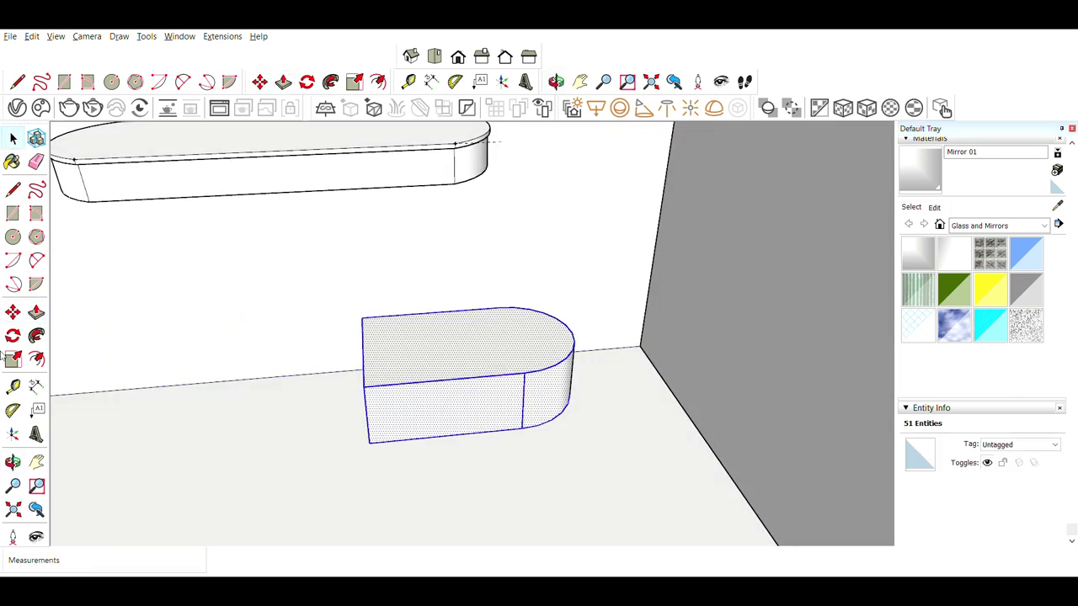
pyautogui.click(368, 442)
pyautogui.scroll(3, 379, 378)
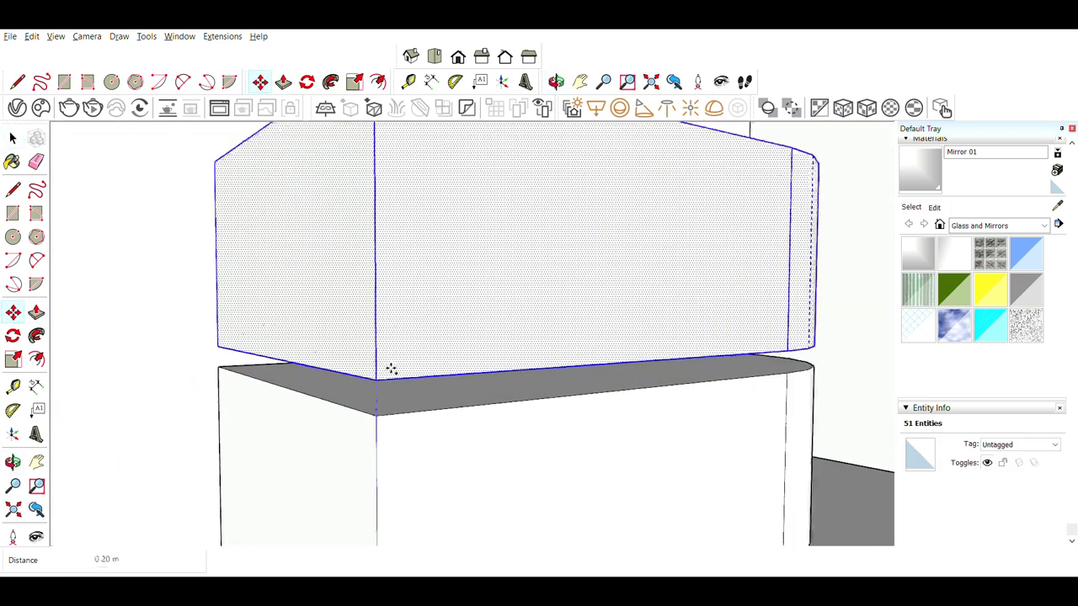
pyautogui.scroll(3, 390, 368)
pyautogui.scroll(-3, 385, 410)
pyautogui.click(410, 413)
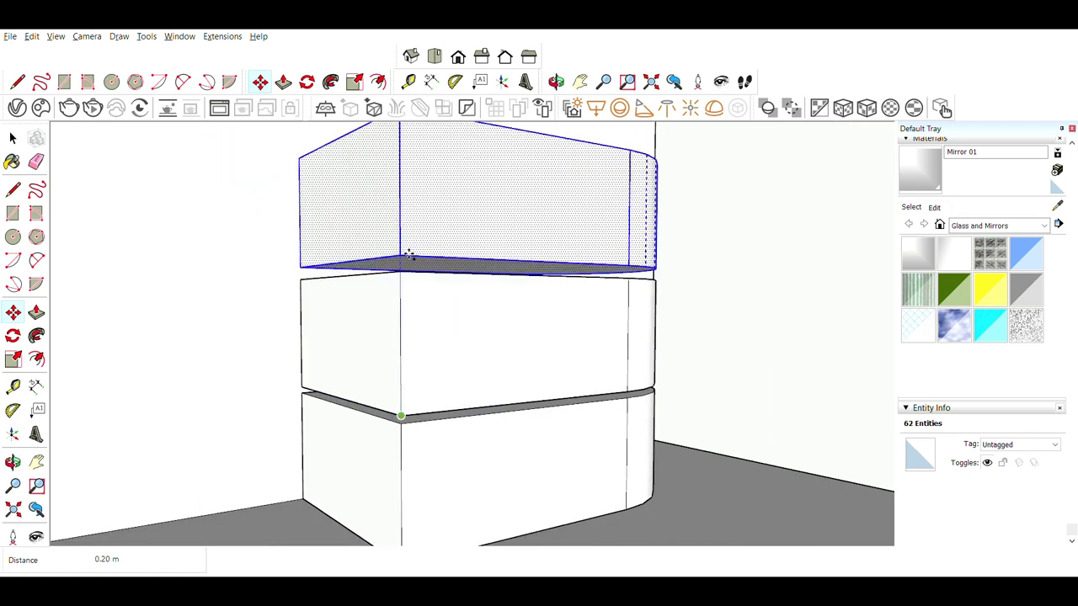
pyautogui.scroll(3, 410, 252)
pyautogui.scroll(-5, 410, 358)
pyautogui.scroll(2, 471, 404)
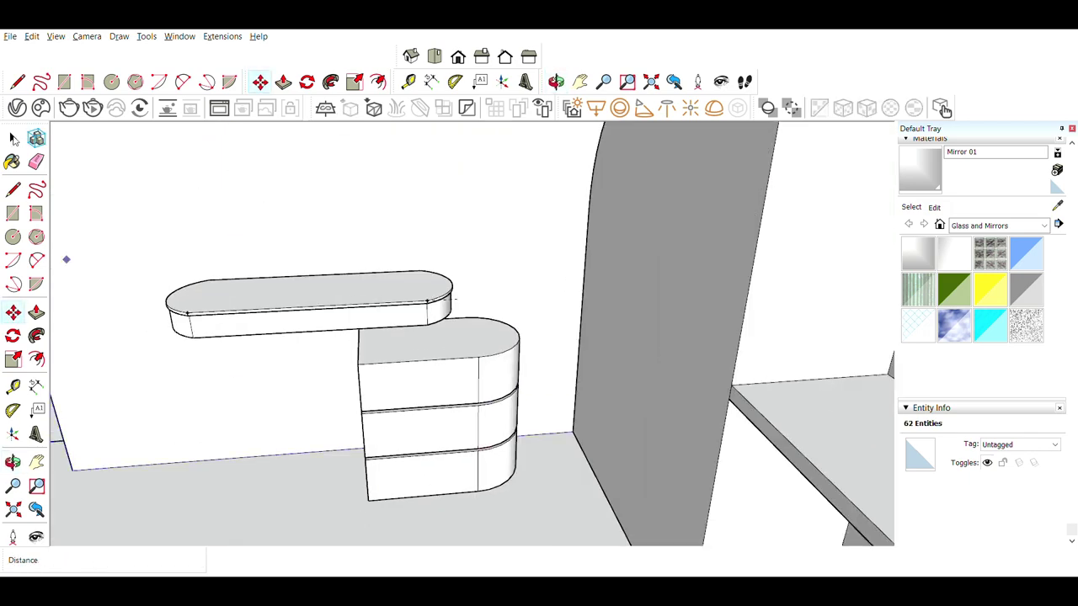
# Select the whole desktop panel and move it into place above the cabinet
pyautogui.moveTo(450, 335)
pyautogui.mouseDown(button='middle')
pyautogui.moveTo(241, 283)
pyautogui.moveTo(342, 281)
pyautogui.mouseUp(button='middle')
pyautogui.tripleClick(278, 295)
pyautogui.press('m')
pyautogui.moveTo(481, 284)
pyautogui.mouseDown(button='middle')
pyautogui.moveTo(505, 342)
pyautogui.moveTo(627, 328)
pyautogui.moveTo(476, 193)
pyautogui.mouseUp(button='middle')
pyautogui.click(502, 341)
pyautogui.click(504, 341)
pyautogui.scroll(-3, 504, 341)
pyautogui.scroll(3, 558, 380)
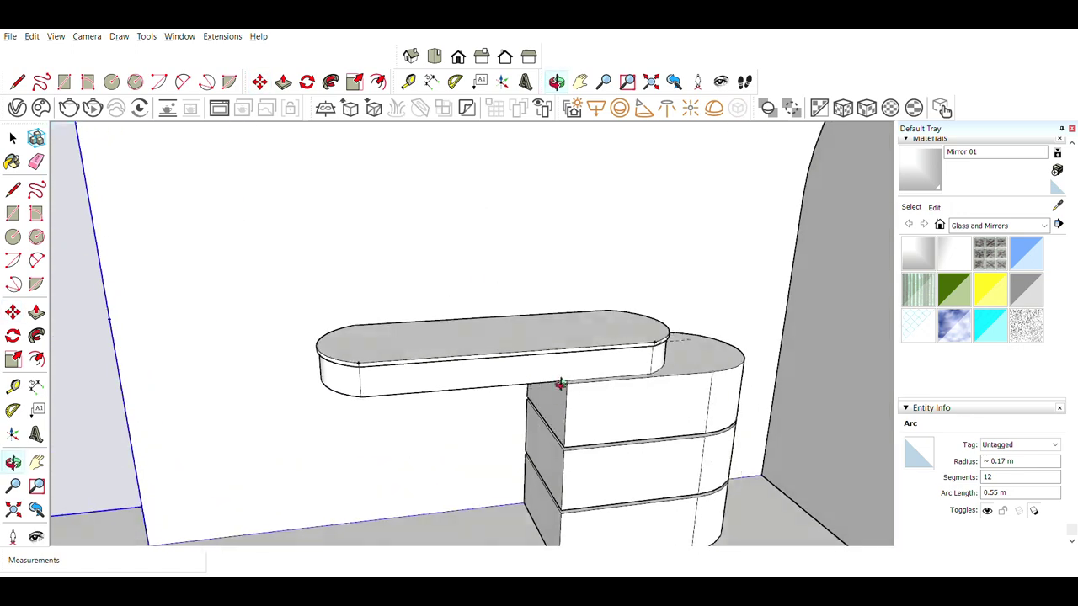
# Push the cabinet top down beneath the desktop
pyautogui.moveTo(558, 380)
pyautogui.mouseDown(button='middle')
pyautogui.moveTo(209, 274)
pyautogui.moveTo(578, 202)
pyautogui.mouseUp(button='middle')
pyautogui.moveTo(510, 309); pyautogui.dragTo(649, 447, button='middle')
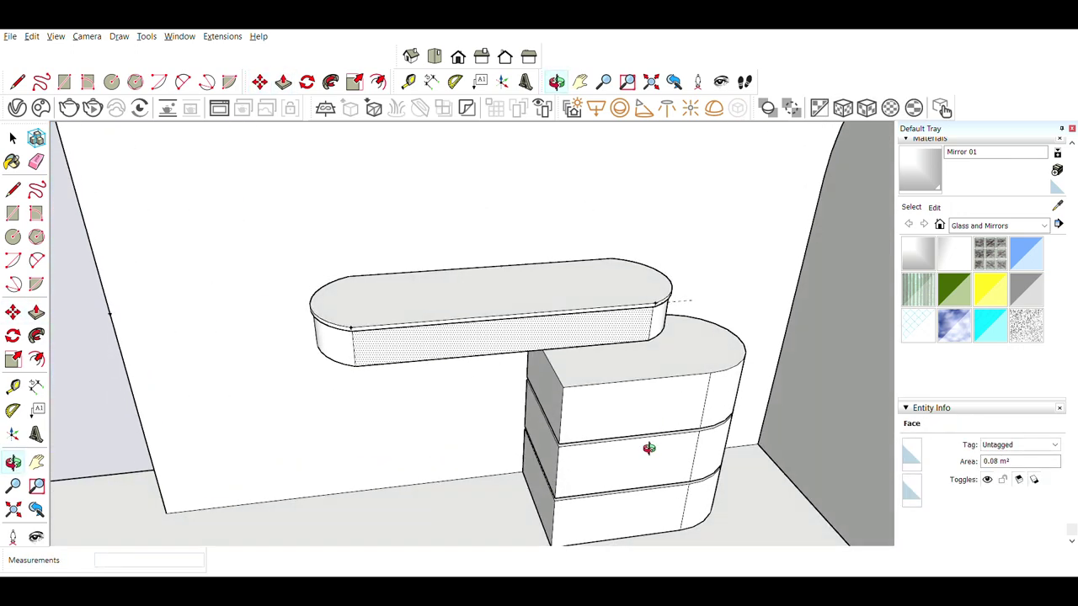
pyautogui.press('p')
pyautogui.click(640, 417)
pyautogui.press('Escape')
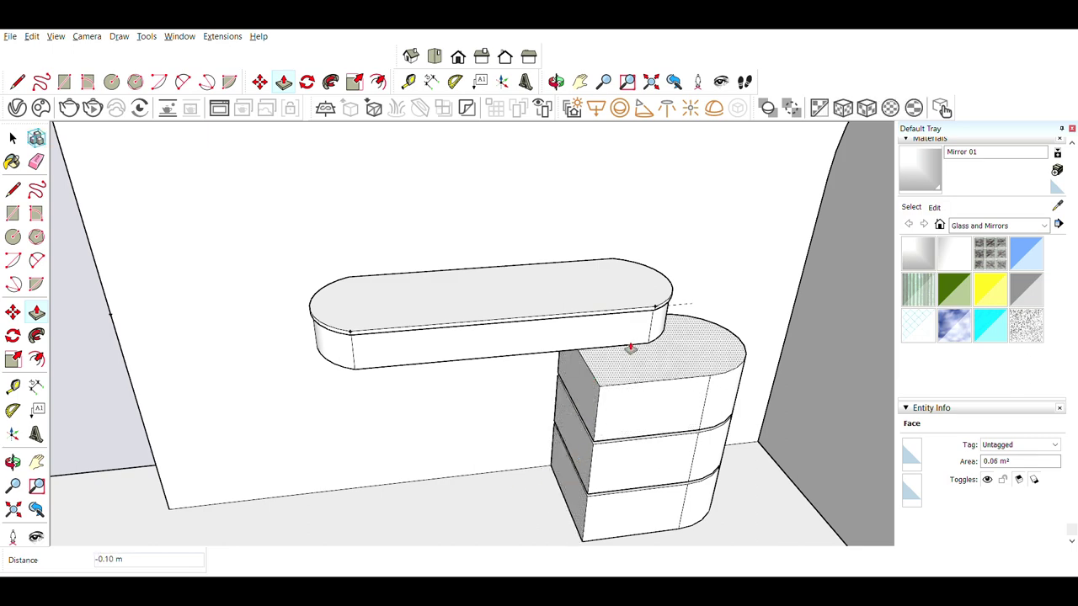
pyautogui.moveTo(631, 349)
pyautogui.mouseDown(button='middle')
pyautogui.moveTo(451, 325)
pyautogui.moveTo(505, 309)
pyautogui.moveTo(79, 243)
pyautogui.mouseUp(button='middle')
# Offset the shelf's front face and push the inset panel slightly into it
pyautogui.press('f')
pyautogui.scroll(5, 644, 298)
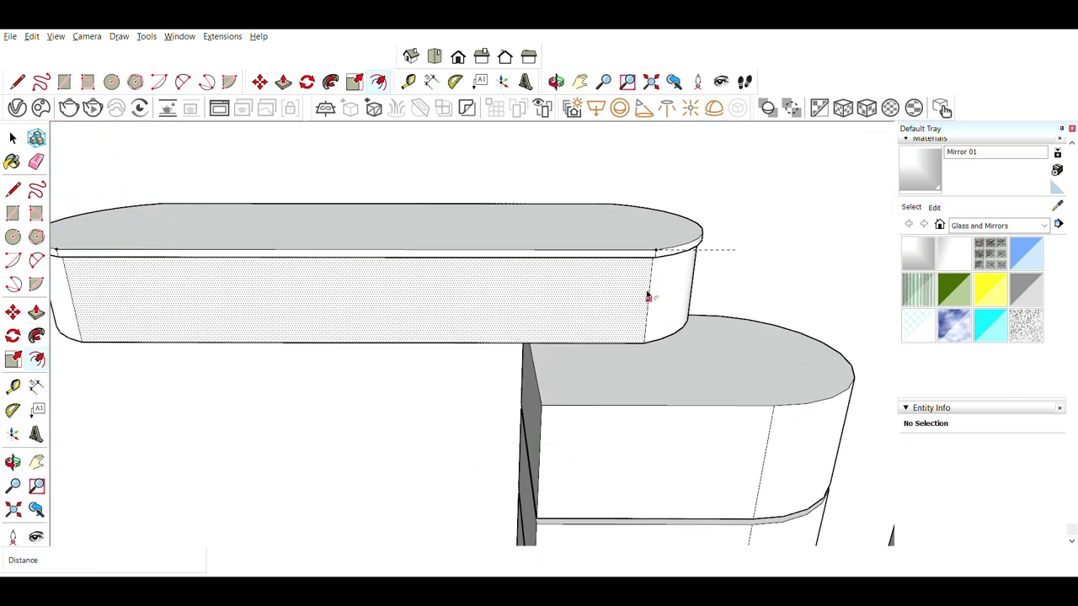
pyautogui.click(648, 294)
pyautogui.scroll(-2, 653, 303)
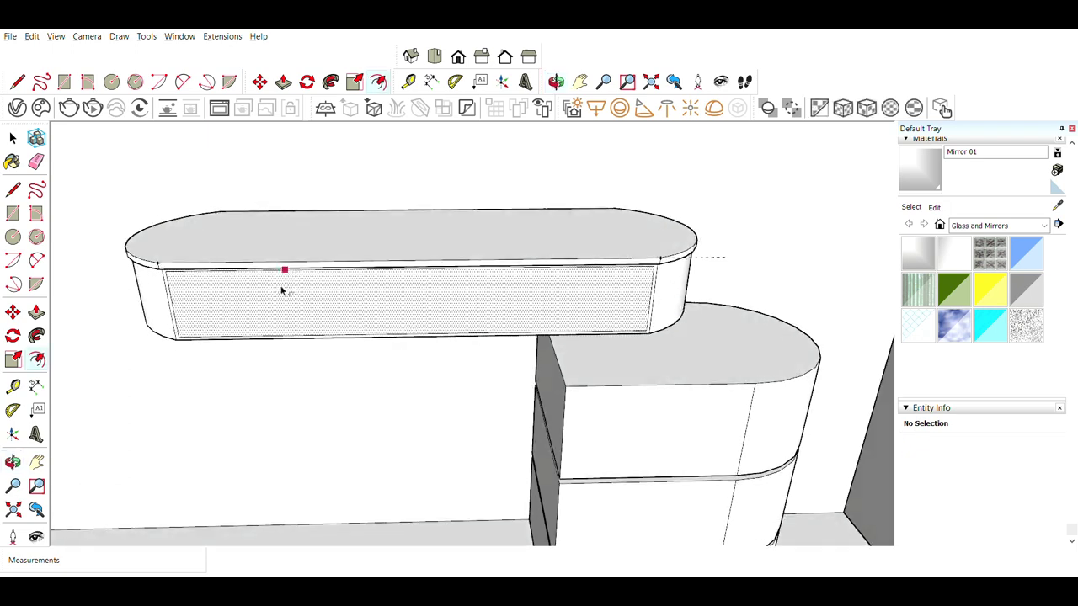
pyautogui.press('p')
pyautogui.click(246, 308)
pyautogui.scroll(2, 168, 289)
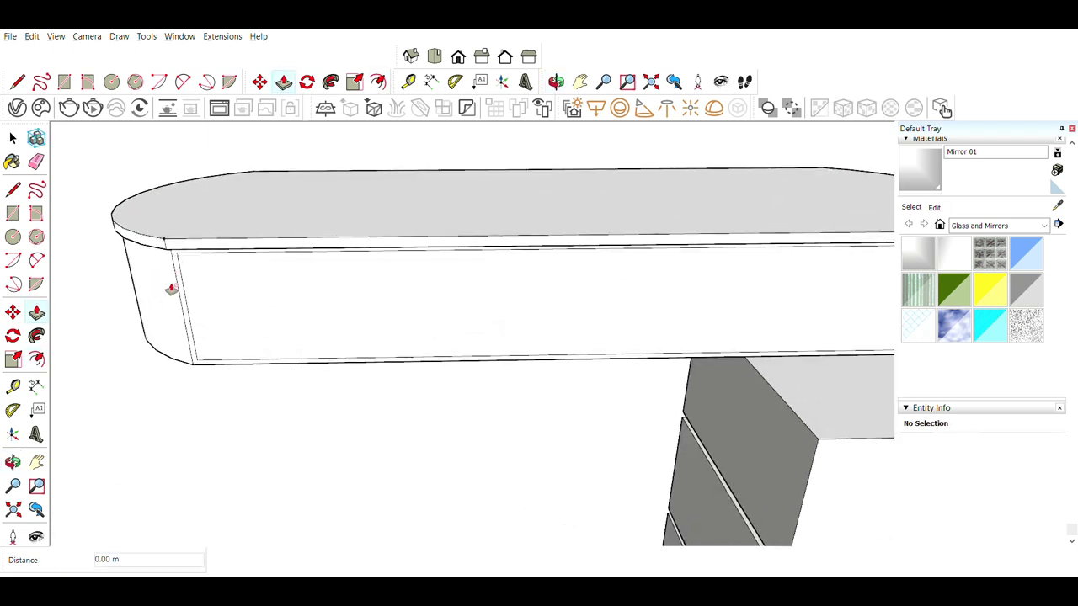
pyautogui.scroll(2, 178, 289)
pyautogui.scroll(2, 210, 269)
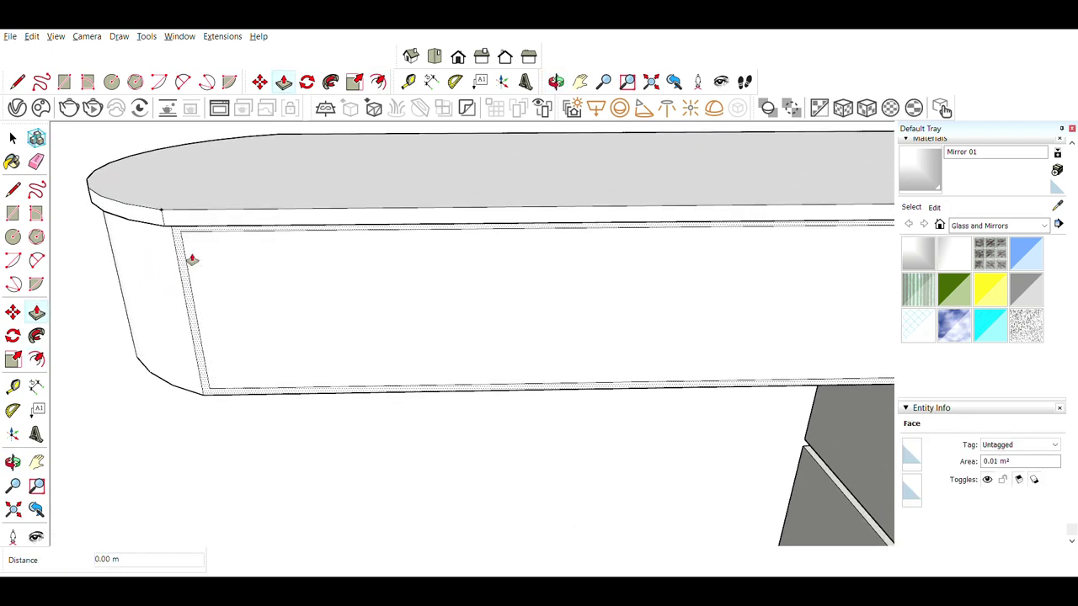
pyautogui.scroll(-3, 225, 270)
pyautogui.moveTo(224, 269)
pyautogui.mouseDown(button='middle')
pyautogui.moveTo(778, 274)
pyautogui.moveTo(491, 254)
pyautogui.mouseUp(button='middle')
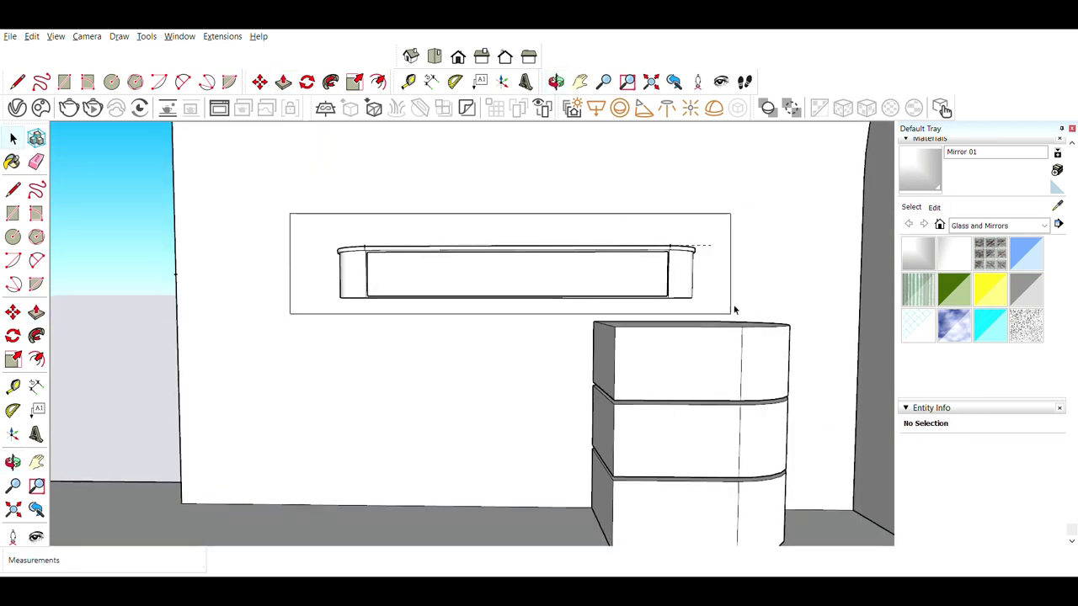
# Group all parts of the wall shelf and begin repositioning the group
pyautogui.moveTo(288, 212); pyautogui.dragTo(739, 317)
pyautogui.hotkey('ctrl', 'g')
pyautogui.press('m')
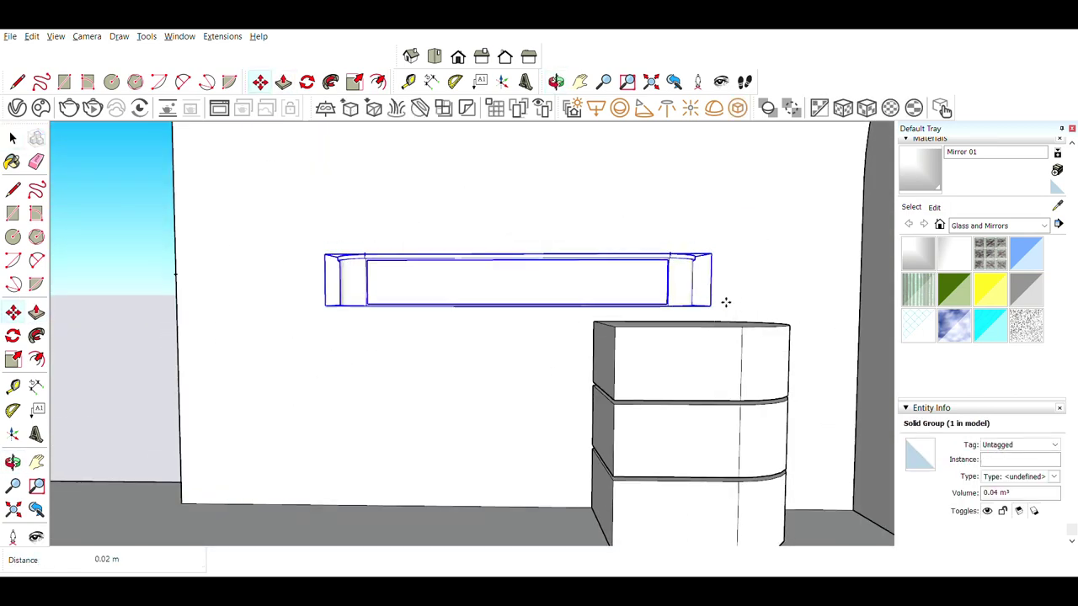
pyautogui.moveTo(724, 301); pyautogui.dragTo(700, 397, button='middle')
pyautogui.click(700, 396)
pyautogui.scroll(-5, 534, 469)
# Offset the rounded panel's face about 0.03 m inward as a narrow border
pyautogui.scroll(10, 534, 469)
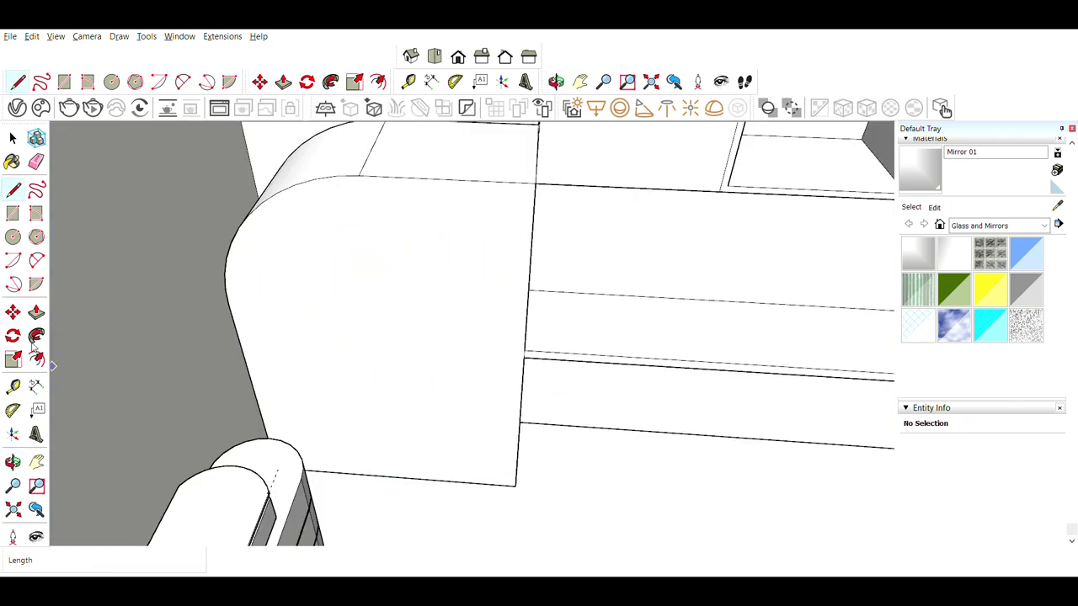
pyautogui.press('f')
pyautogui.click(428, 179)
pyautogui.scroll(3, 335, 175)
pyautogui.scroll(2, 556, 192)
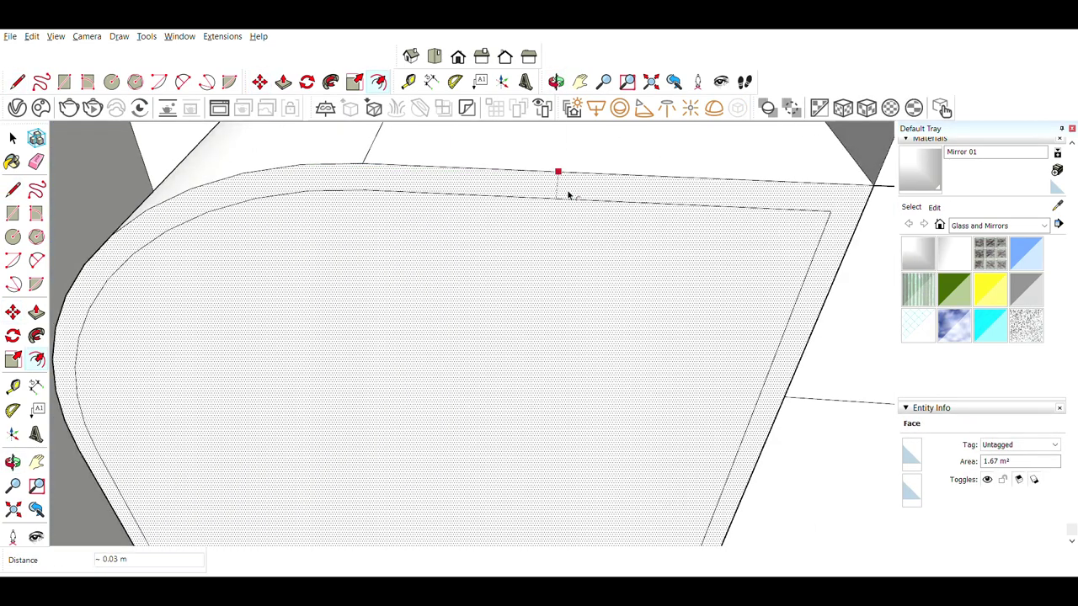
pyautogui.scroll(-1, 569, 219)
pyautogui.click(569, 219)
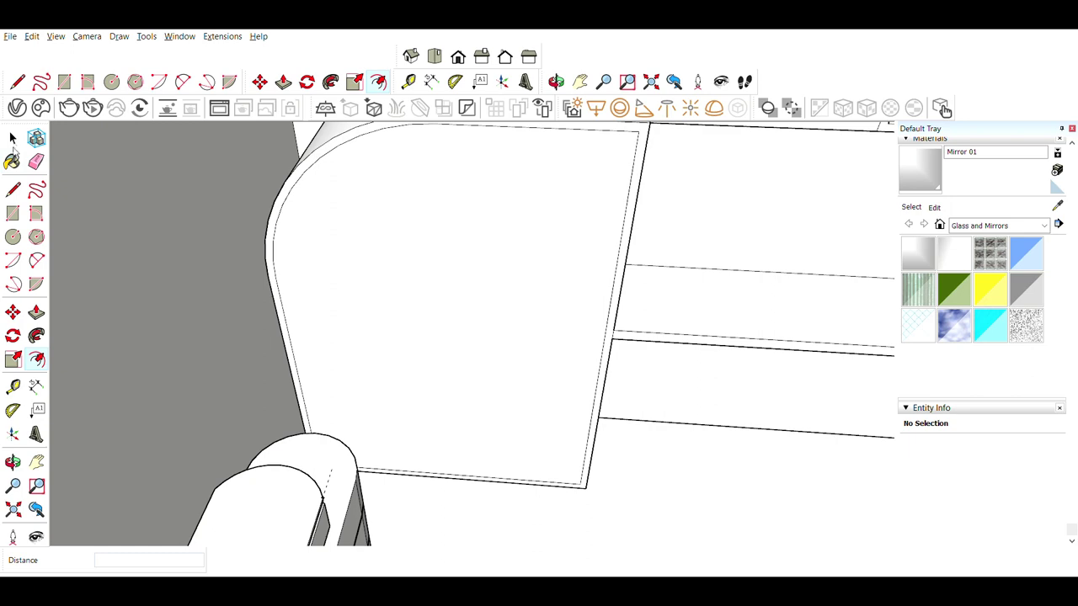
# Draw a 1.49 m vertical dividing line from the panel's bottom to its top
pyautogui.click(447, 473)
pyautogui.scroll(-2, 447, 472)
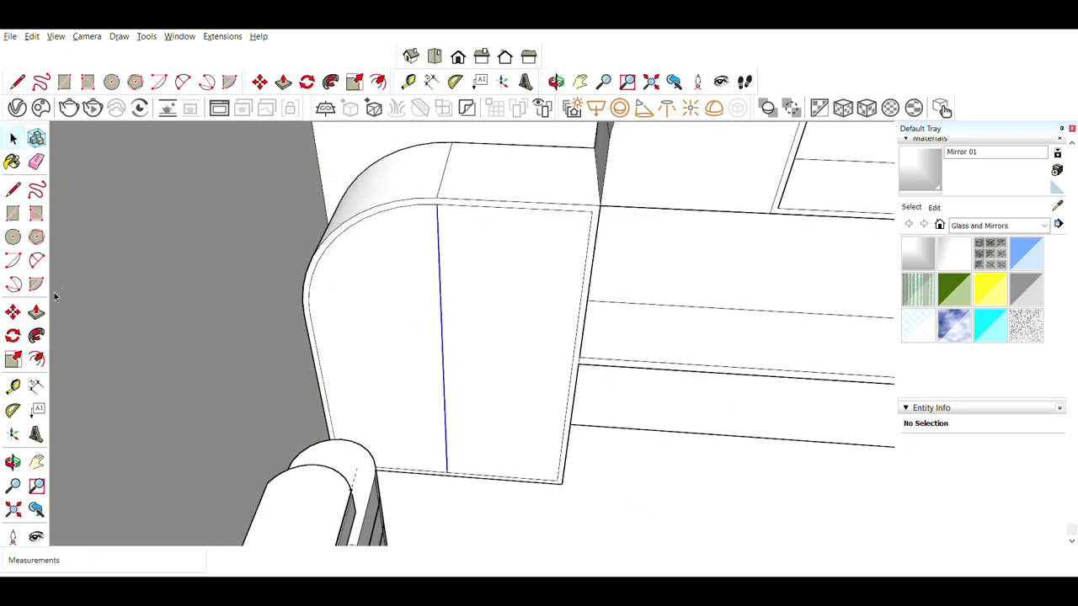
pyautogui.click(12, 313)
pyautogui.scroll(3, 415, 182)
pyautogui.scroll(-3, 419, 180)
pyautogui.press('p')
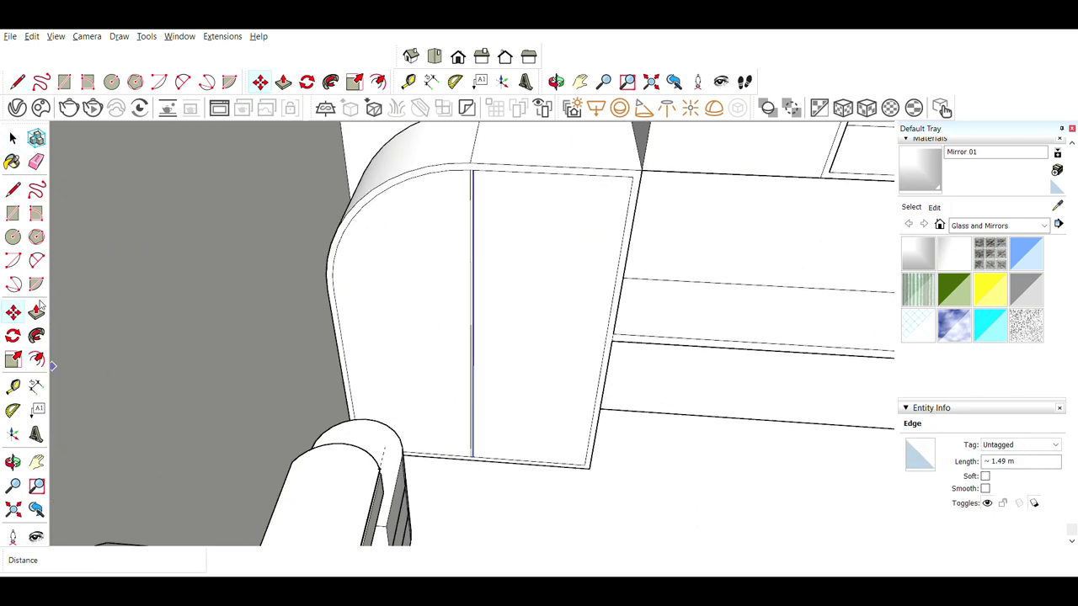
pyautogui.scroll(-6, 418, 308)
pyautogui.scroll(5, 683, 277)
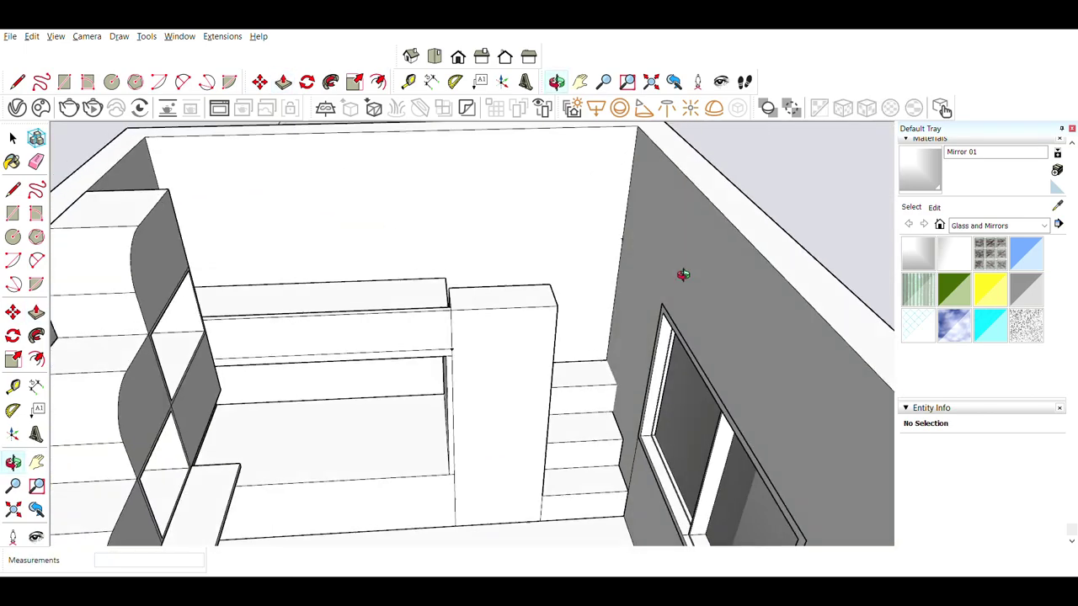
pyautogui.scroll(3, 531, 513)
# Move the whole loft bed unit group outside the house
pyautogui.press('space')
pyautogui.click(486, 173)
pyautogui.scroll(-3, 505, 211)
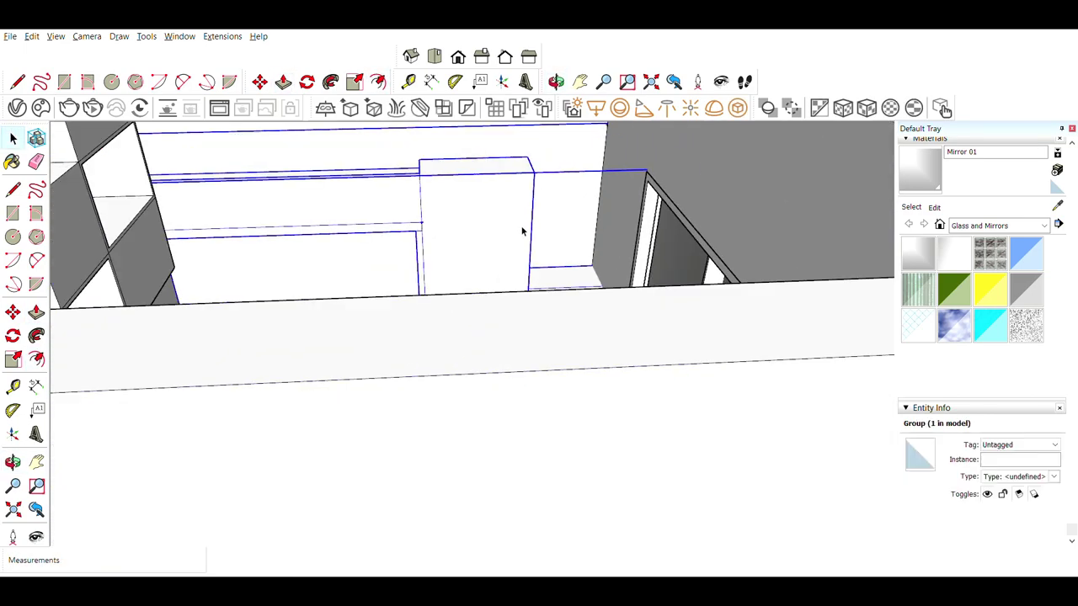
pyautogui.scroll(-5, 522, 227)
pyautogui.keyDown('ctrl'); pyautogui.moveTo(417, 324); pyautogui.dragTo(581, 341); pyautogui.keyUp('ctrl')
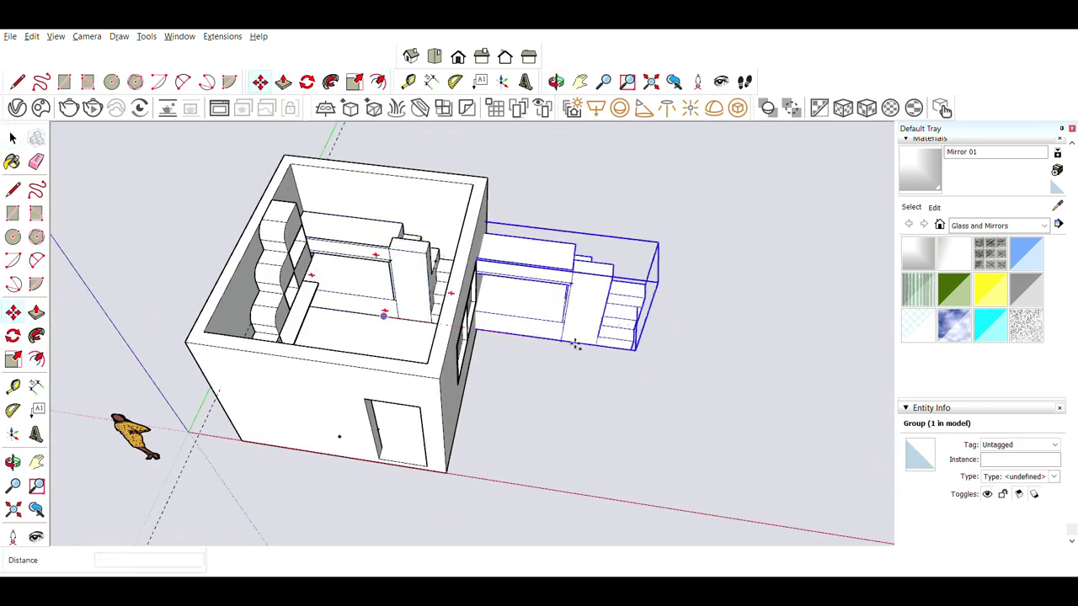
pyautogui.scroll(-3, 581, 341)
pyautogui.moveTo(581, 341)
pyautogui.mouseDown(button='middle')
pyautogui.moveTo(801, 342)
pyautogui.moveTo(515, 322)
pyautogui.mouseUp(button='middle')
pyautogui.scroll(5, 515, 323)
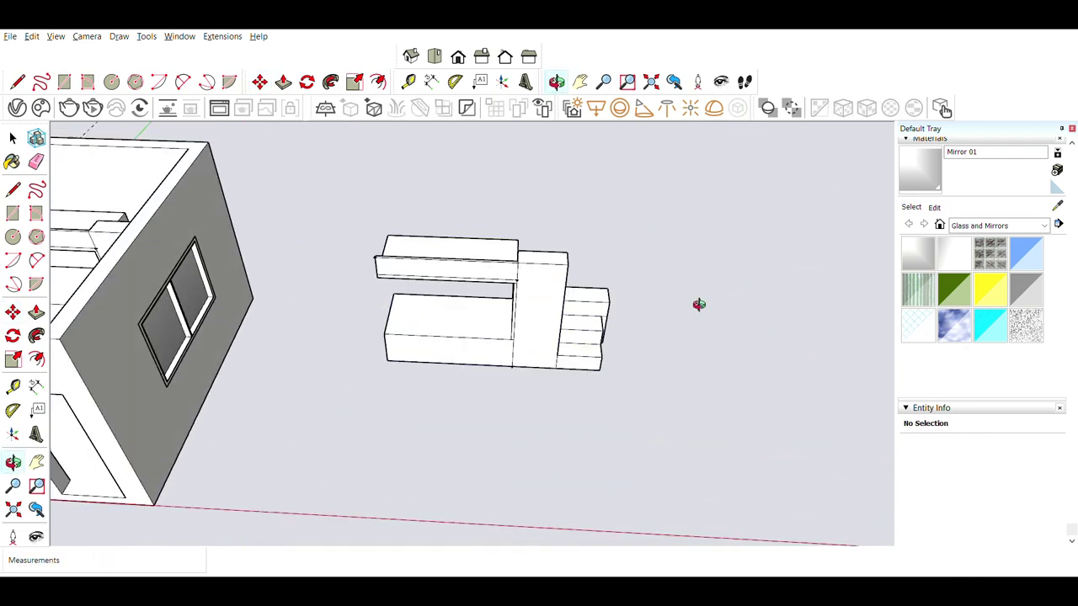
pyautogui.moveTo(700, 305); pyautogui.dragTo(512, 241, button='middle')
# Offset an inset border on the tall column's front face
pyautogui.click(512, 241)
pyautogui.scroll(5, 678, 306)
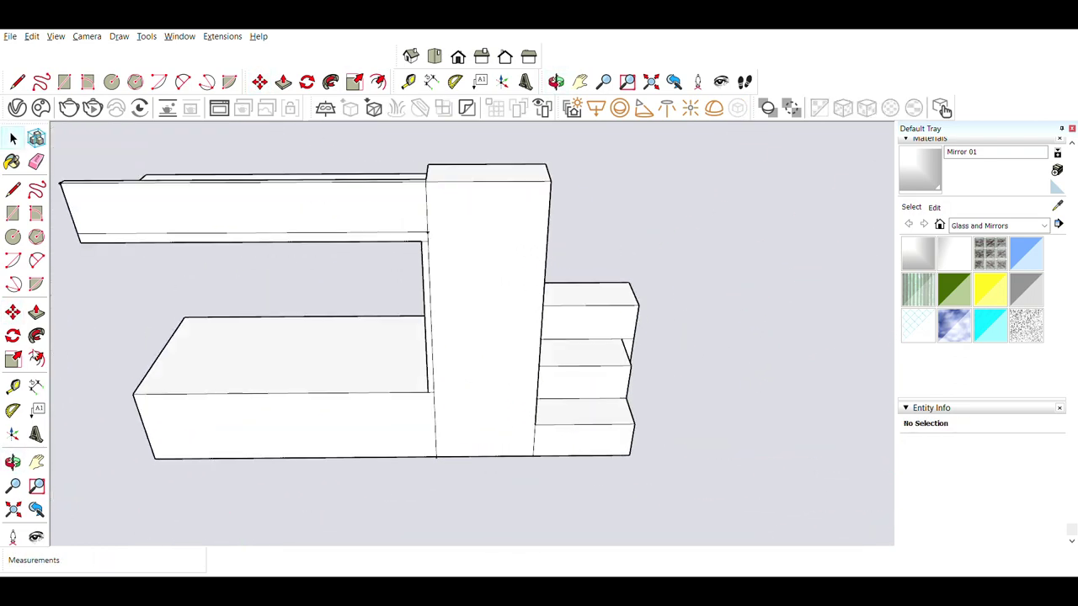
pyautogui.press('f')
pyautogui.click(474, 181)
pyautogui.scroll(3, 431, 173)
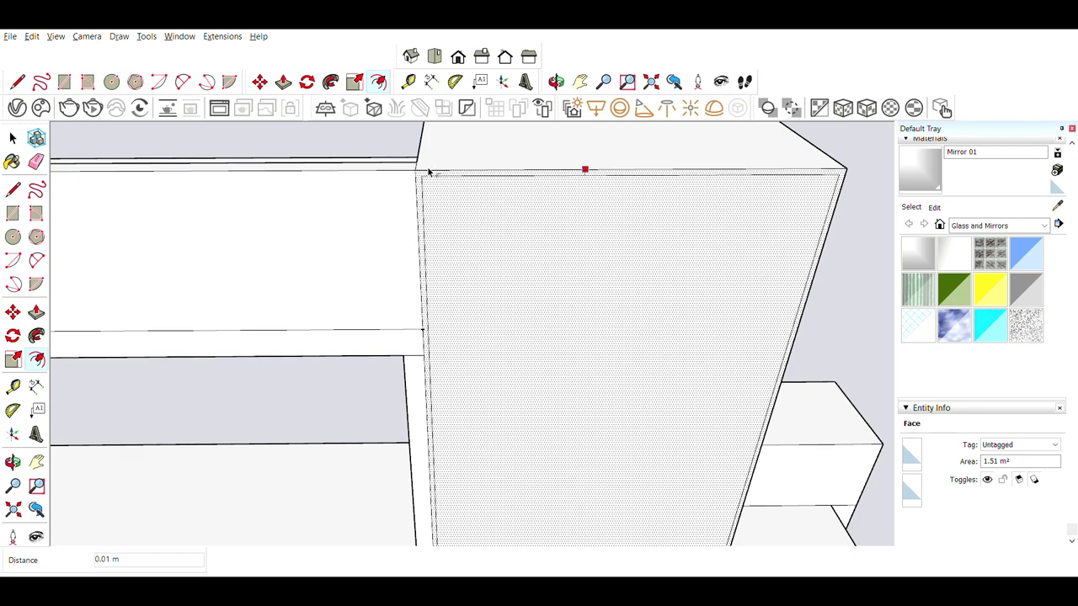
pyautogui.click(430, 172)
# Draw a vertical centre line splitting the column front into two door panels
pyautogui.press('l')
pyautogui.moveTo(430, 172); pyautogui.dragTo(620, 176, button='middle')
pyautogui.scroll(3, 619, 453)
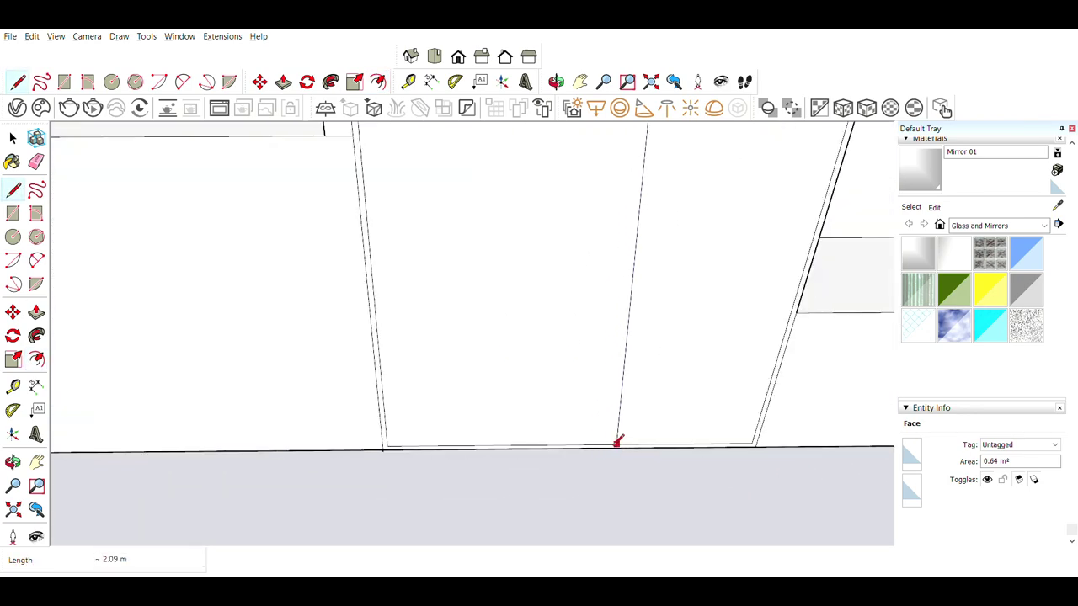
pyautogui.click(617, 442)
pyautogui.scroll(-3, 617, 442)
pyautogui.moveTo(604, 507); pyautogui.dragTo(657, 301, button='middle')
pyautogui.scroll(-1, 657, 300)
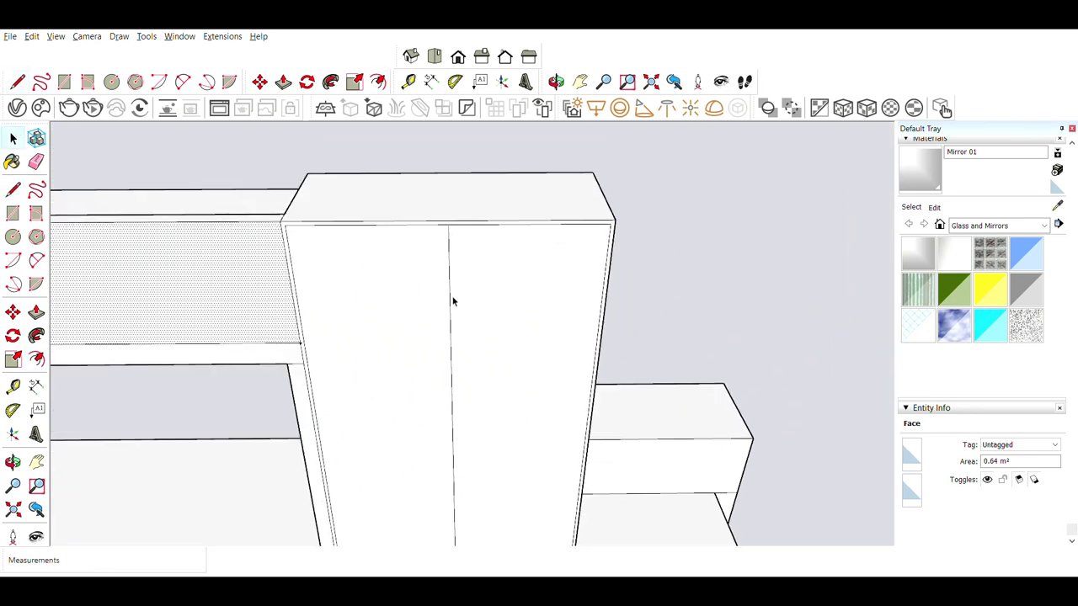
pyautogui.click(450, 301)
# Push one of the column's door panels inward
pyautogui.scroll(3, 452, 301)
pyautogui.scroll(-3, 448, 268)
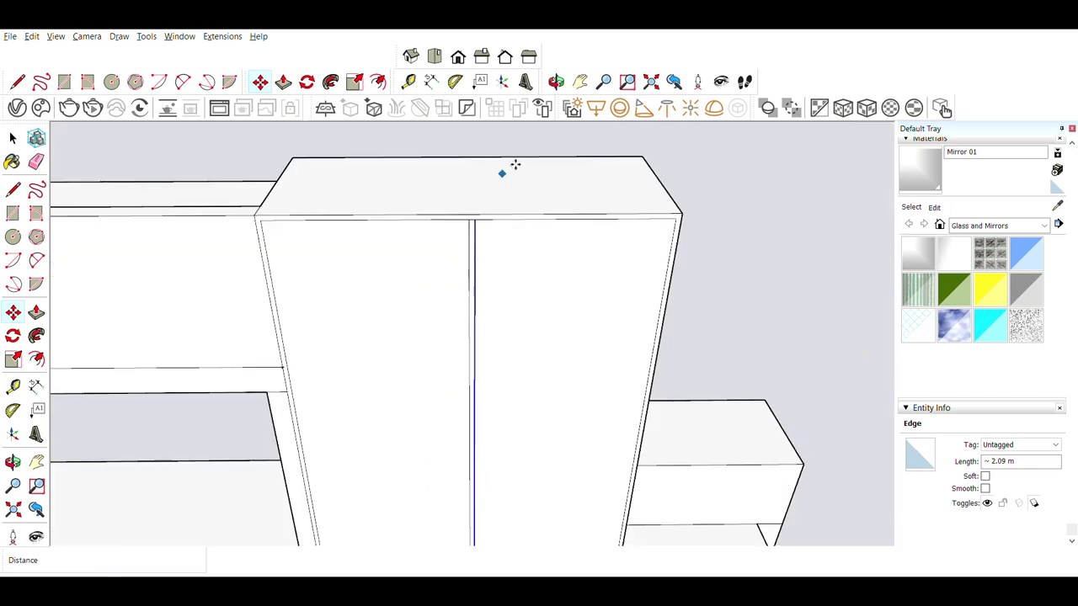
pyautogui.scroll(-2, 503, 165)
pyautogui.press('p')
pyautogui.click(477, 303)
pyautogui.scroll(-3, 477, 303)
pyautogui.moveTo(477, 304); pyautogui.dragTo(608, 264, button='middle')
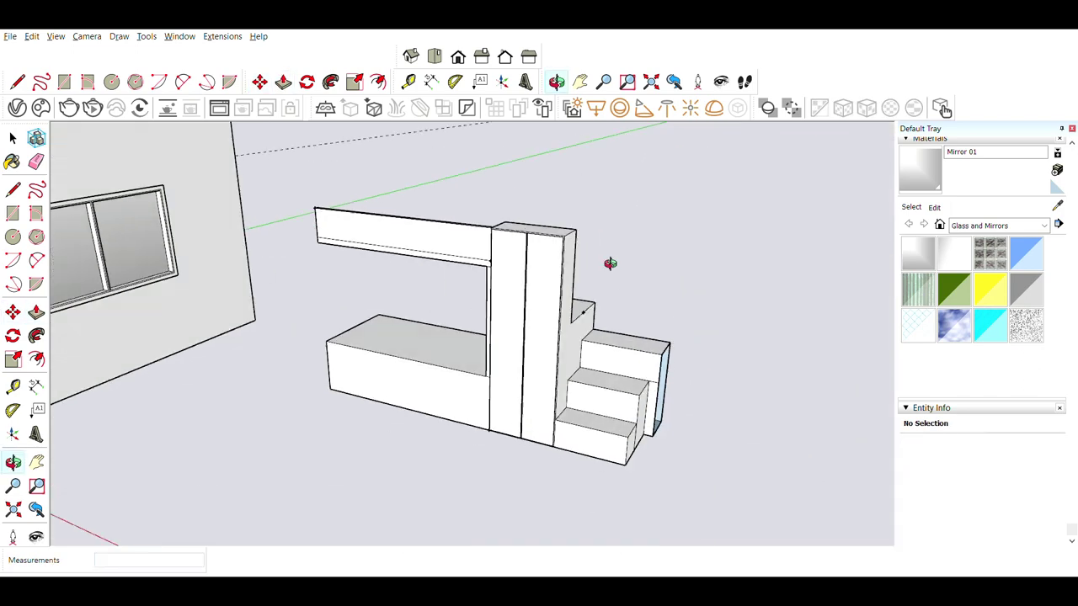
pyautogui.moveTo(601, 336)
pyautogui.mouseDown(button='middle')
pyautogui.moveTo(620, 320)
pyautogui.moveTo(438, 278)
pyautogui.mouseUp(button='middle')
# Copy the upper beam's bottom edge upward to divide its front into strips
pyautogui.press('space')
pyautogui.scroll(2, 358, 243)
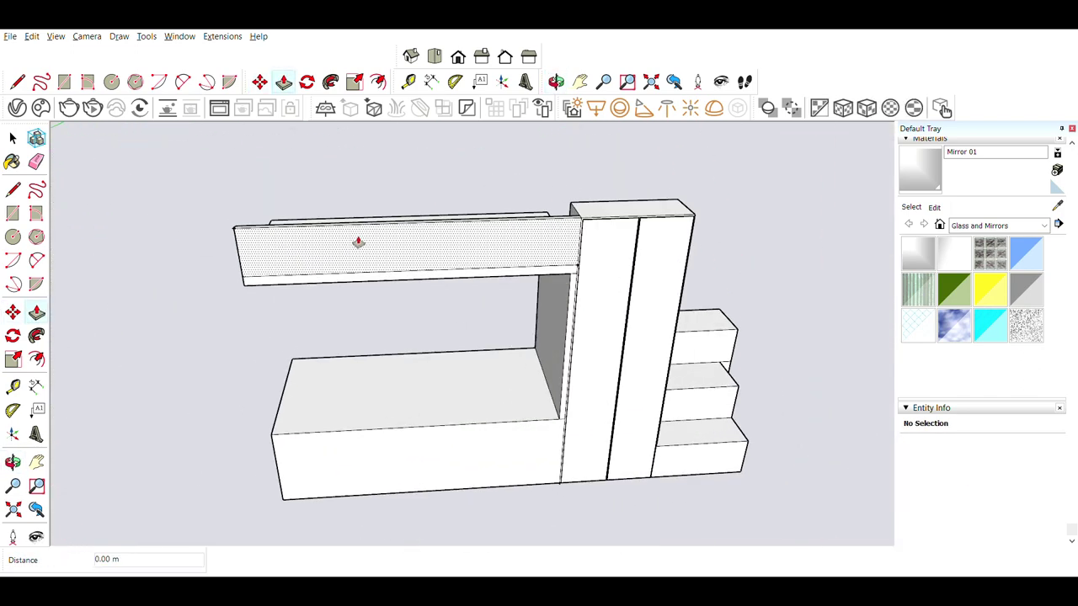
pyautogui.scroll(2, 295, 229)
pyautogui.click(271, 279)
pyautogui.scroll(3, 272, 279)
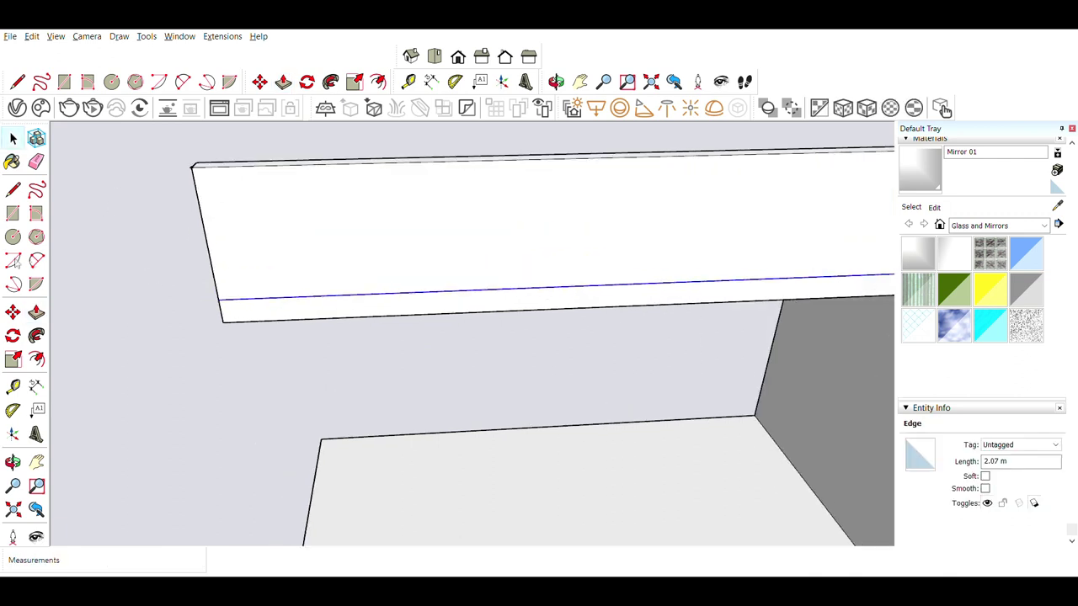
pyautogui.click(12, 313)
pyautogui.click(222, 323)
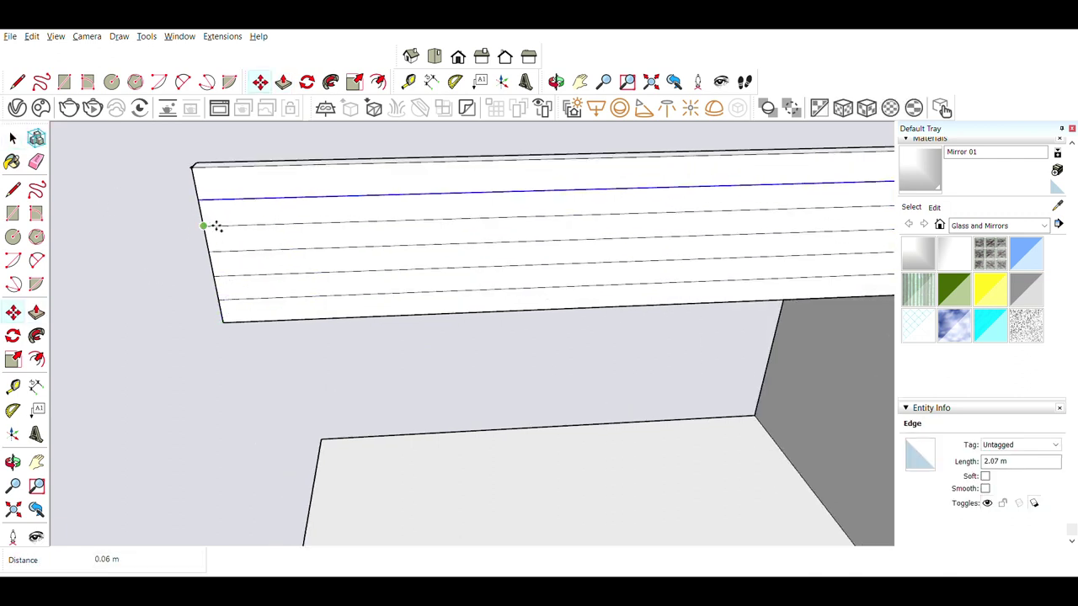
pyautogui.click(210, 190)
pyautogui.scroll(2, 199, 186)
# Recess alternate beam strips 0.04 m inward to form railing slats
pyautogui.press('p')
pyautogui.scroll(-5, 559, 173)
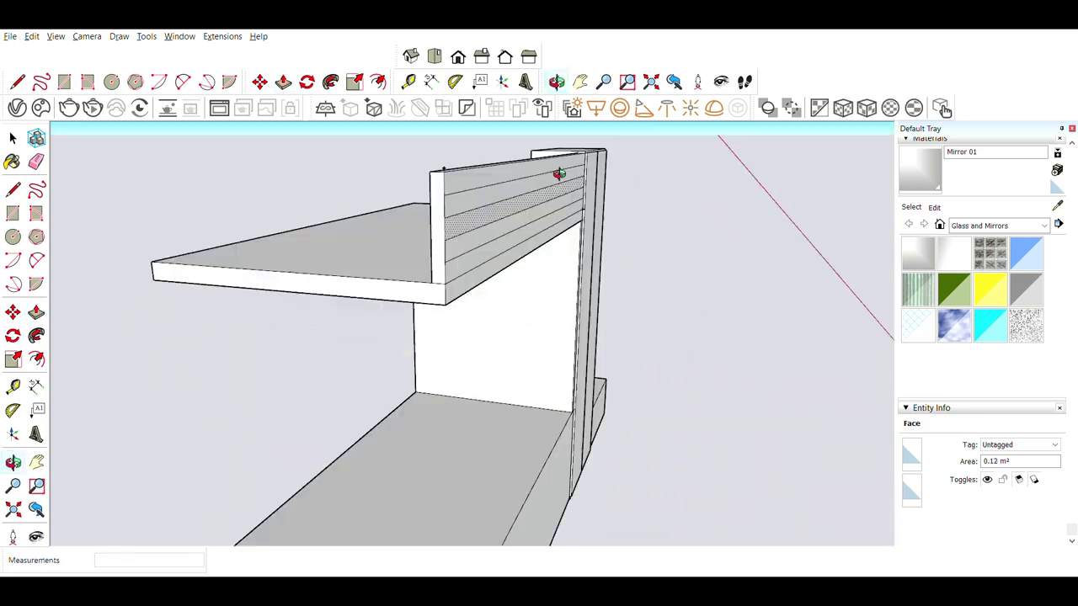
pyautogui.scroll(5, 753, 216)
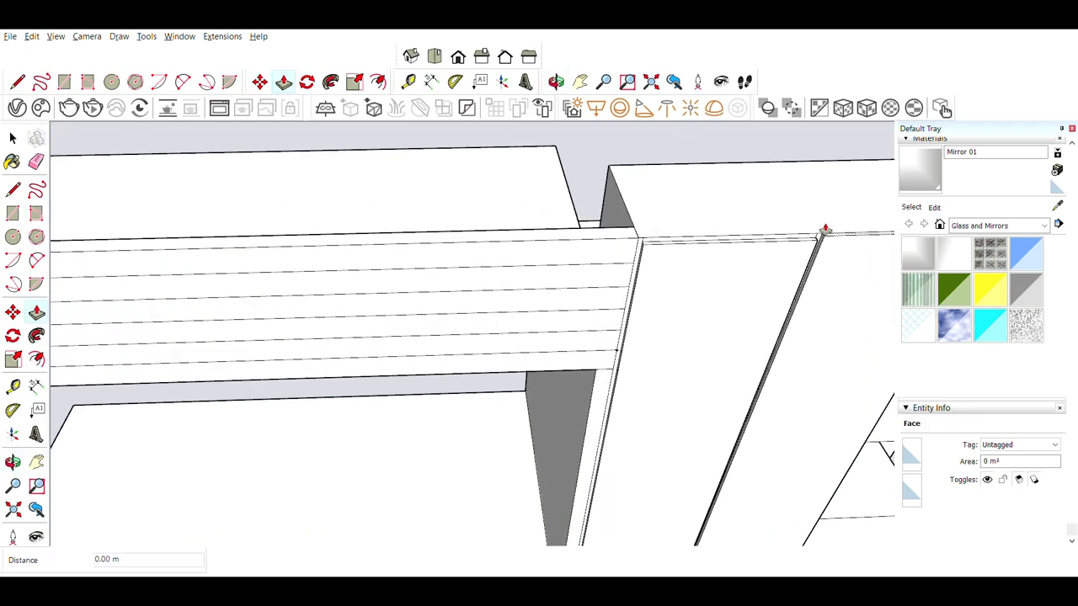
pyautogui.scroll(-5, 825, 235)
pyautogui.moveTo(709, 241)
pyautogui.mouseDown(button='middle')
pyautogui.moveTo(195, 261)
pyautogui.moveTo(404, 305)
pyautogui.moveTo(464, 291)
pyautogui.moveTo(464, 308)
pyautogui.moveTo(517, 333)
pyautogui.mouseUp(button='middle')
pyautogui.click(464, 308)
pyautogui.moveTo(692, 266)
pyautogui.mouseDown(button='middle')
pyautogui.moveTo(541, 373)
pyautogui.moveTo(149, 329)
pyautogui.mouseUp(button='middle')
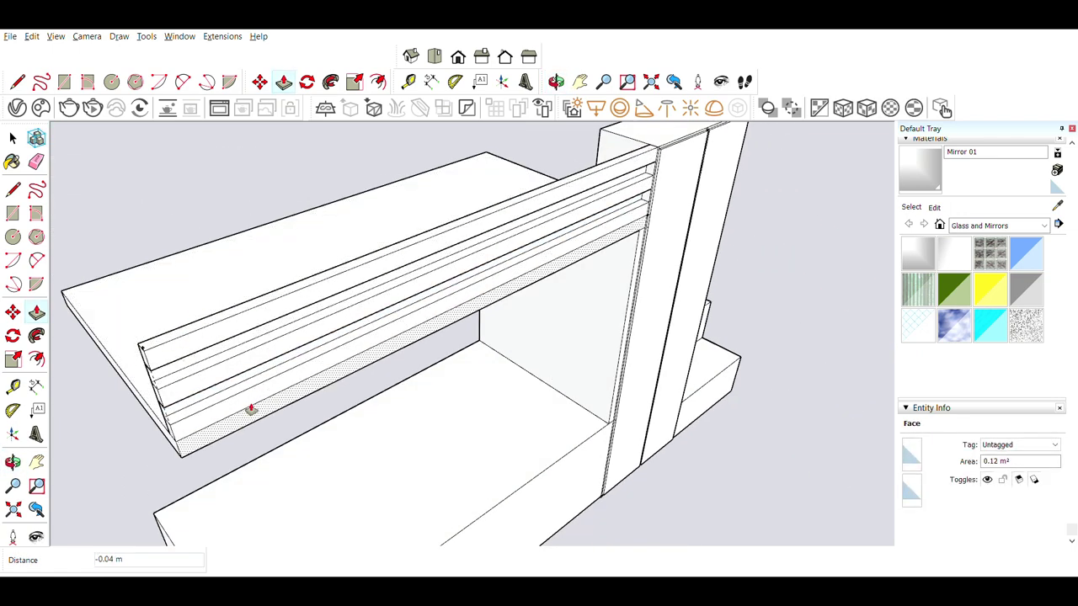
pyautogui.moveTo(247, 409); pyautogui.dragTo(215, 298, button='middle')
pyautogui.scroll(-3, 311, 303)
pyautogui.scroll(-2, 308, 233)
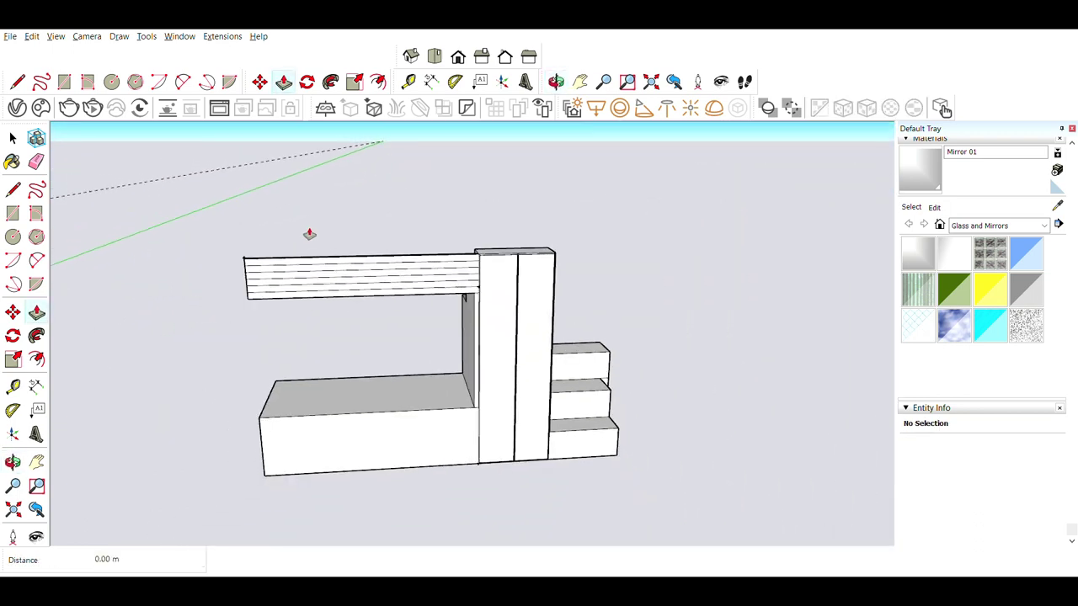
pyautogui.moveTo(496, 188); pyautogui.dragTo(470, 366, button='middle')
pyautogui.scroll(3, 421, 496)
pyautogui.scroll(3, 292, 479)
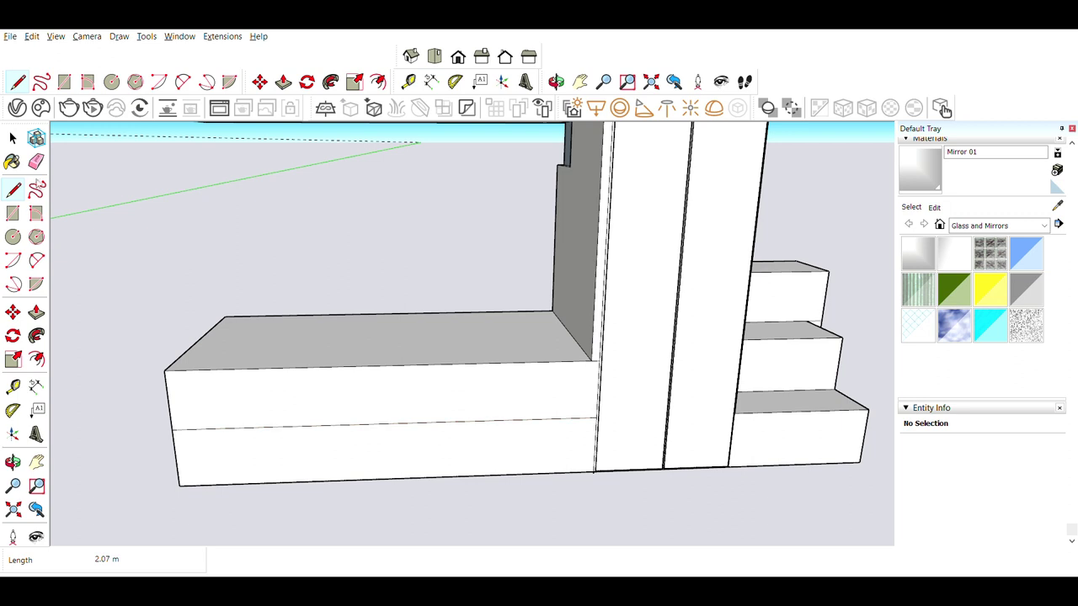
# Inset outlines on the base's lower front and on the four drawer fronts
pyautogui.click(37, 359)
pyautogui.click(226, 436)
pyautogui.click(178, 447)
pyautogui.click(11, 137)
pyautogui.scroll(3, 291, 460)
pyautogui.press('p')
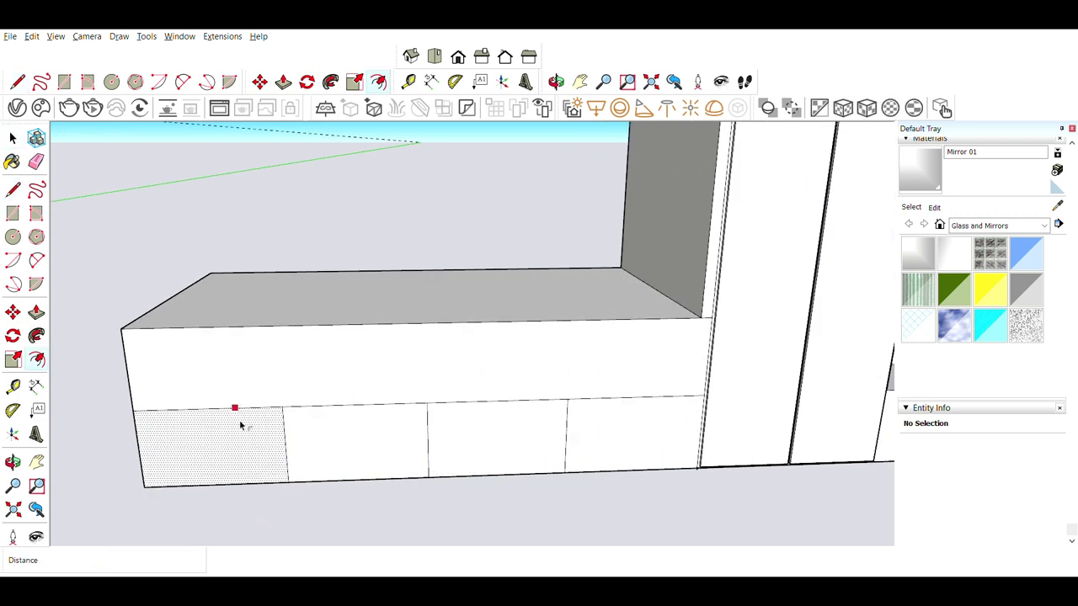
pyautogui.click(266, 406)
pyautogui.doubleClick(353, 438)
pyautogui.doubleClick(497, 437)
pyautogui.doubleClick(631, 434)
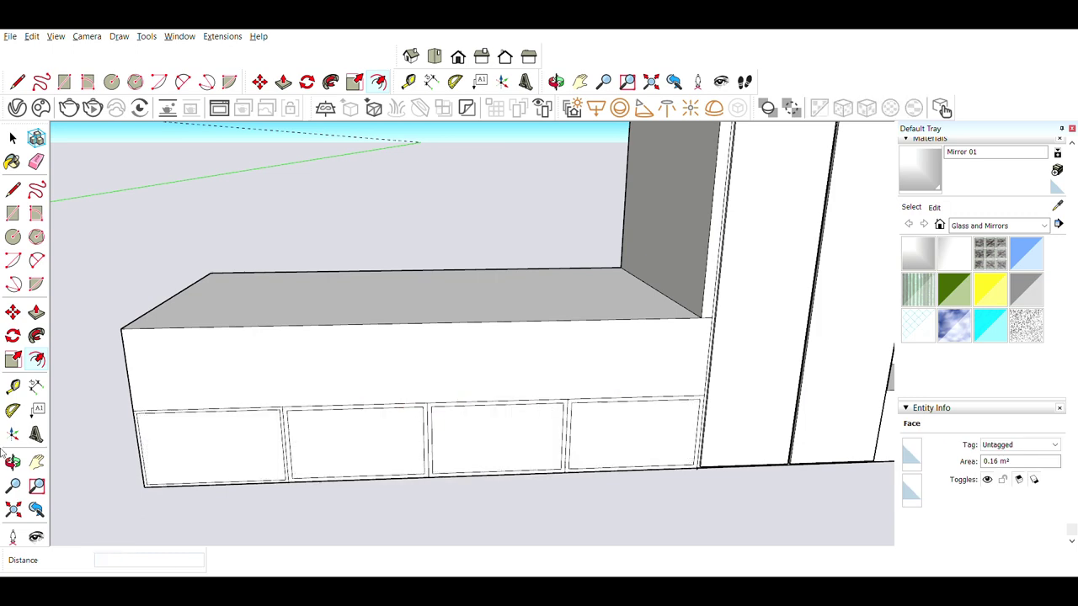
# Recess the four lower bench panels to the same depth as open cubbies
pyautogui.press('p')
pyautogui.click(239, 459)
pyautogui.moveTo(252, 424); pyautogui.dragTo(212, 446, button='middle')
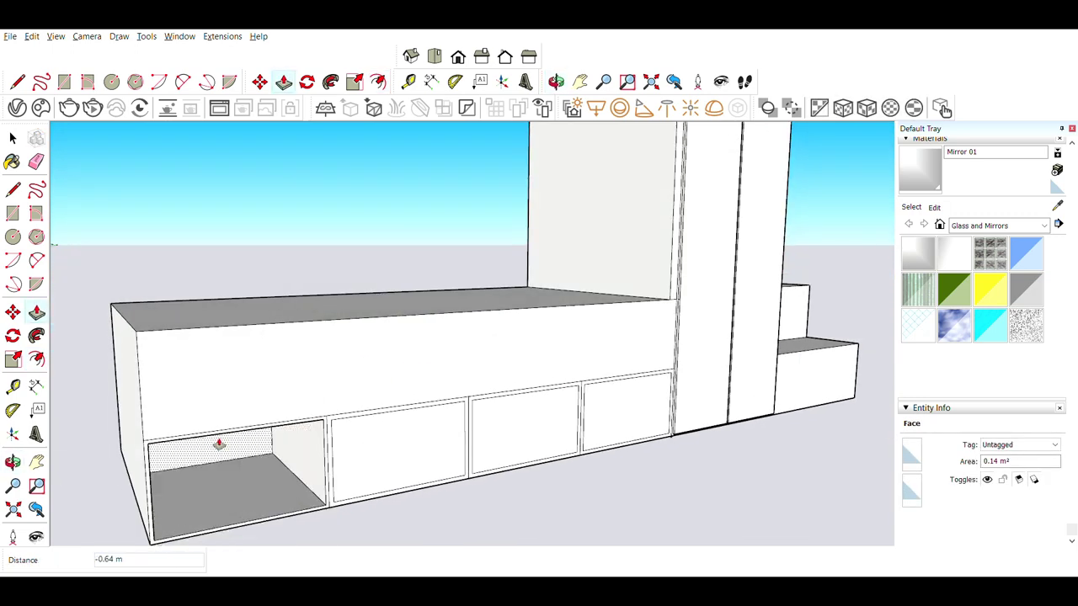
pyautogui.click(312, 447)
pyautogui.doubleClick(313, 448)
pyautogui.doubleClick(484, 425)
pyautogui.doubleClick(606, 421)
pyautogui.moveTo(546, 393)
pyautogui.mouseDown(button='middle')
pyautogui.moveTo(426, 462)
pyautogui.moveTo(545, 388)
pyautogui.mouseUp(button='middle')
pyautogui.scroll(1, 545, 387)
# Inset the bench front panel and draw a divider splitting it into two drawer faces
pyautogui.click(36, 359)
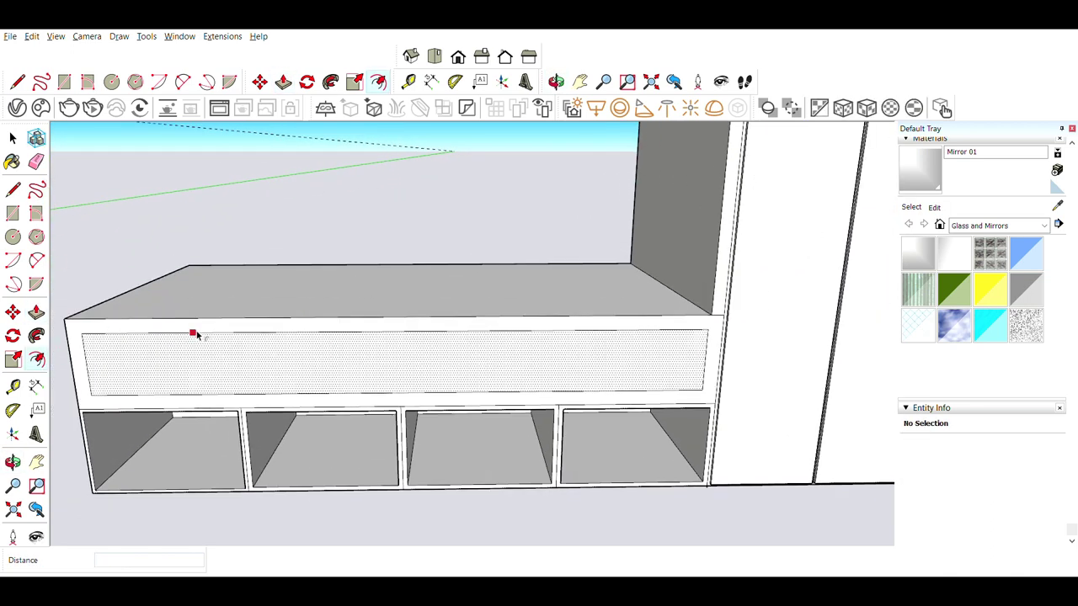
pyautogui.moveTo(438, 352); pyautogui.dragTo(486, 463, button='middle')
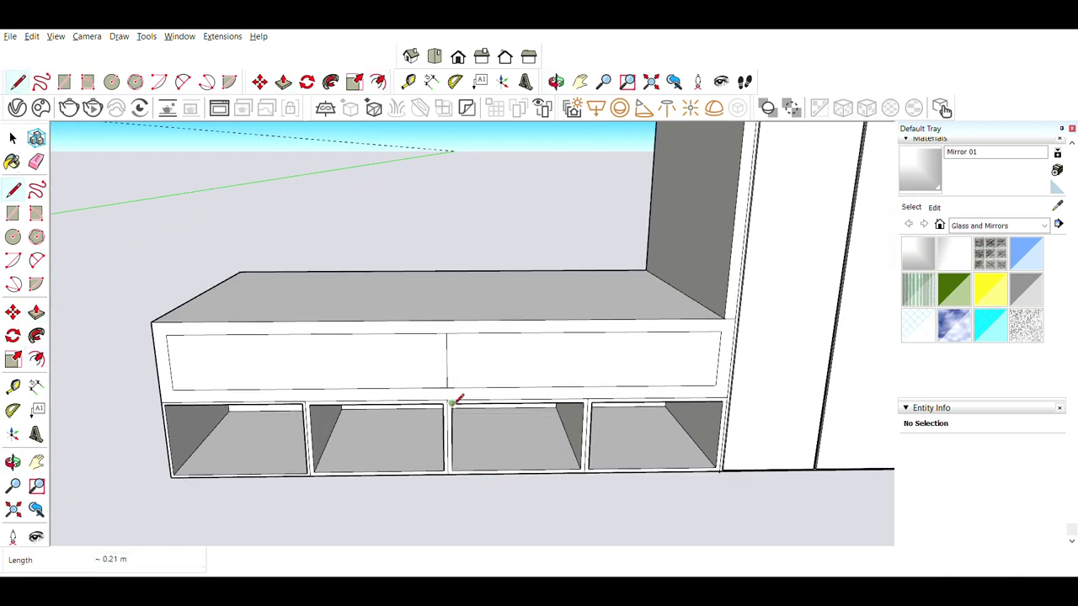
pyautogui.moveTo(457, 400)
pyautogui.mouseDown(button='middle')
pyautogui.moveTo(385, 385)
pyautogui.moveTo(404, 413)
pyautogui.moveTo(396, 399)
pyautogui.mouseUp(button='middle')
pyautogui.press('p')
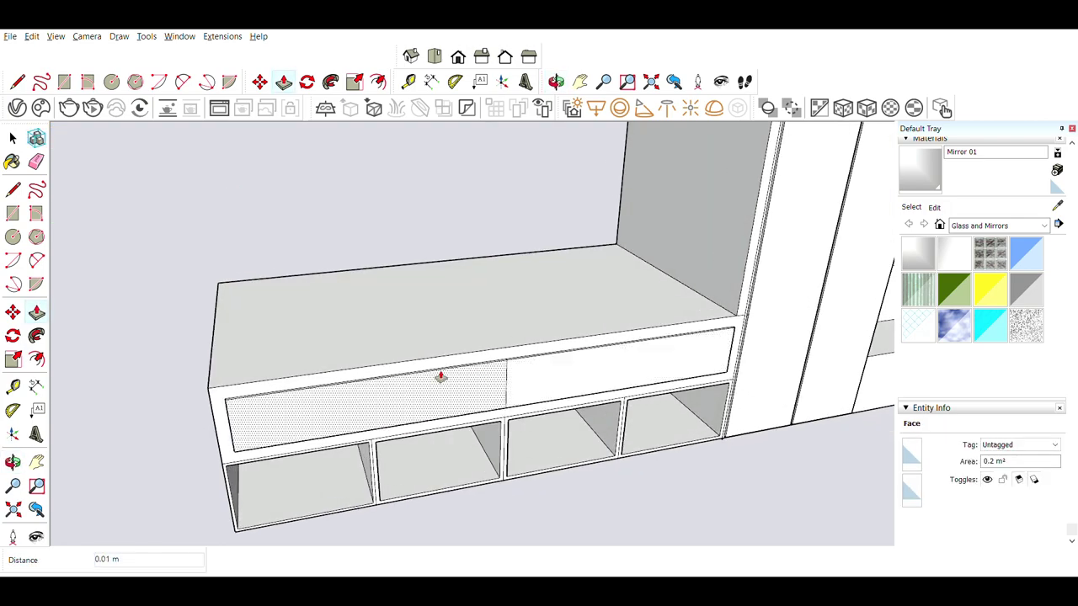
pyautogui.scroll(-5, 441, 376)
pyautogui.moveTo(618, 354); pyautogui.dragTo(786, 449, button='middle')
pyautogui.scroll(5, 626, 253)
pyautogui.moveTo(626, 252)
pyautogui.mouseDown(button='middle')
pyautogui.moveTo(578, 265)
pyautogui.moveTo(589, 281)
pyautogui.moveTo(577, 284)
pyautogui.moveTo(592, 276)
pyautogui.mouseUp(button='middle')
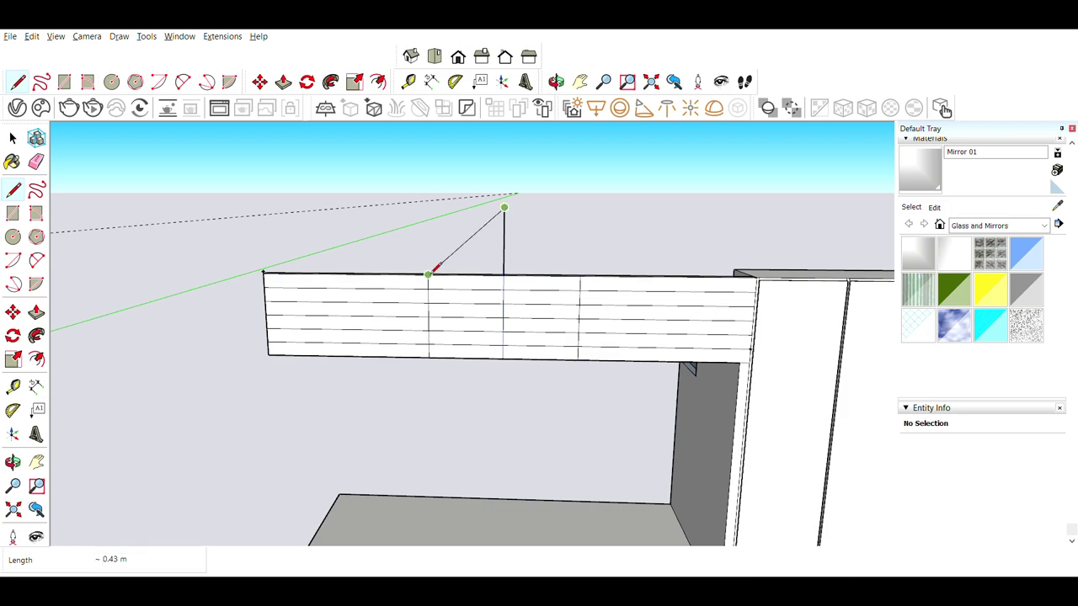
# Thicken the triangular gable on the railing and fix a window rectangle on it
pyautogui.moveTo(512, 238)
pyautogui.mouseDown(button='middle')
pyautogui.moveTo(649, 228)
pyautogui.moveTo(353, 250)
pyautogui.moveTo(279, 212)
pyautogui.mouseUp(button='middle')
pyautogui.press('p')
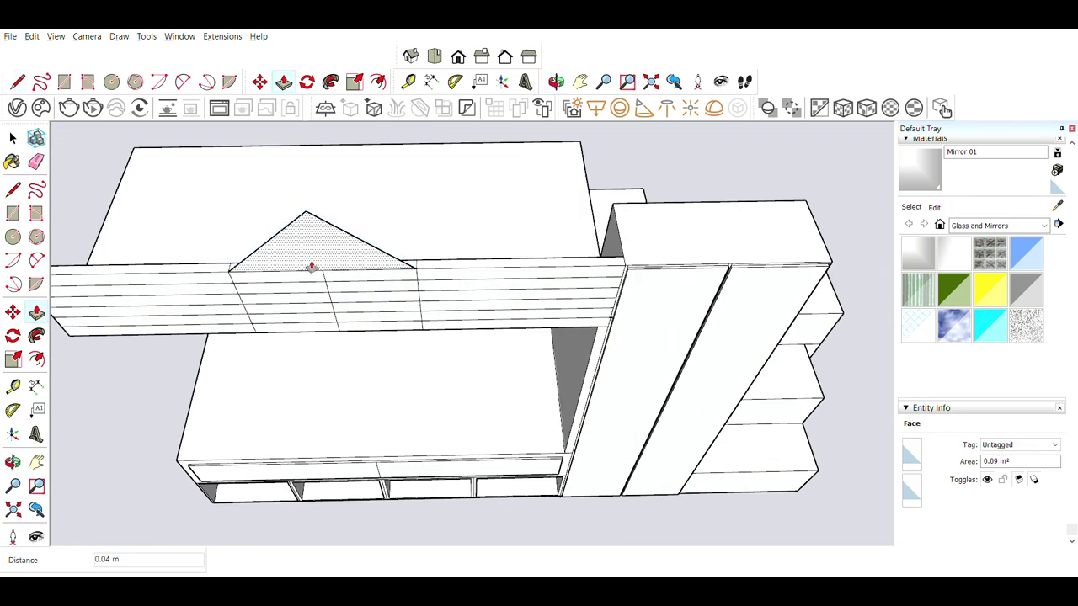
pyautogui.moveTo(312, 264)
pyautogui.mouseDown(button='middle')
pyautogui.moveTo(339, 303)
pyautogui.moveTo(481, 267)
pyautogui.mouseUp(button='middle')
pyautogui.scroll(5, 452, 282)
pyautogui.scroll(-5, 590, 269)
pyautogui.scroll(4, 482, 267)
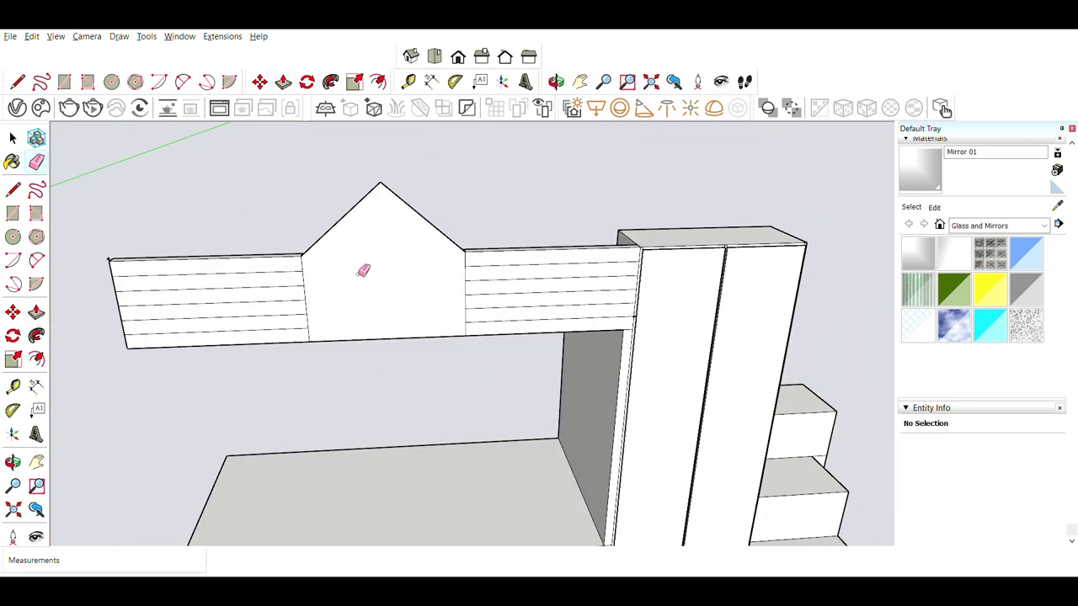
pyautogui.click(426, 317)
pyautogui.scroll(3, 425, 317)
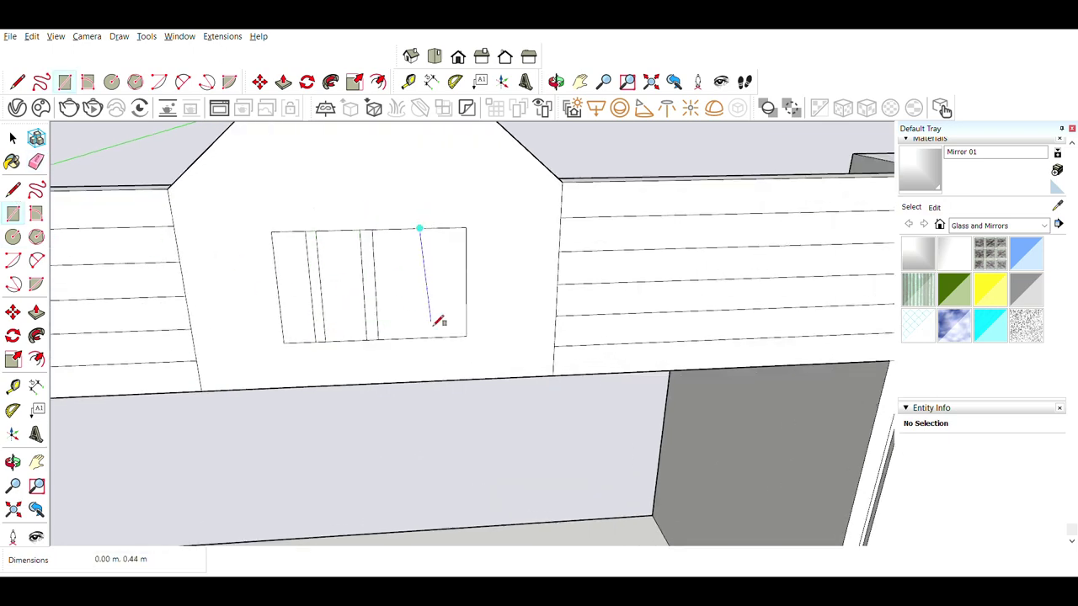
pyautogui.scroll(-5, 437, 337)
pyautogui.scroll(2, 449, 385)
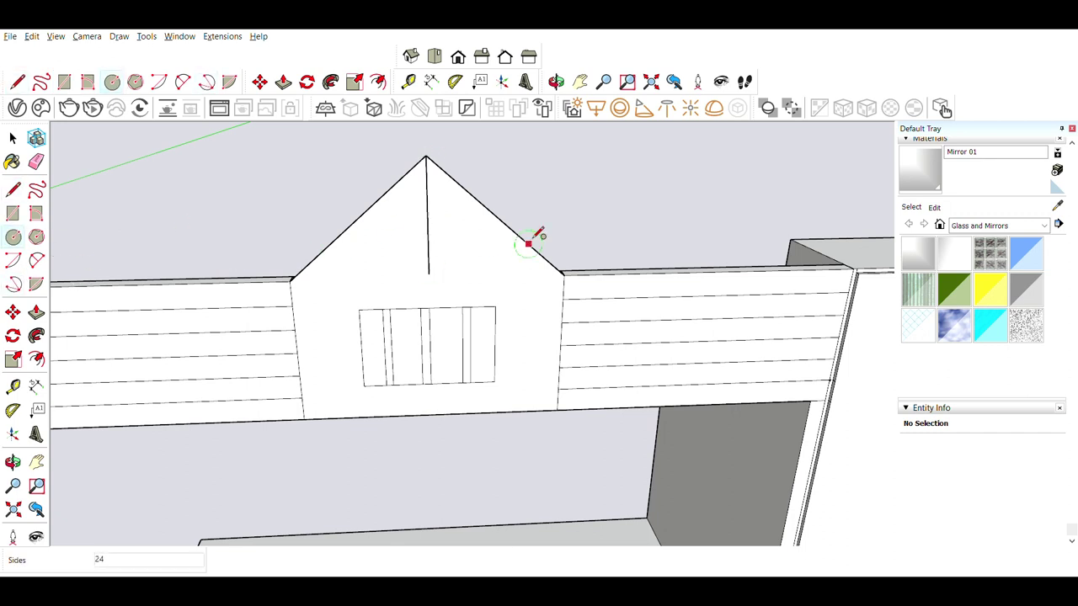
# Draw a line across the gable's back face
pyautogui.press('p')
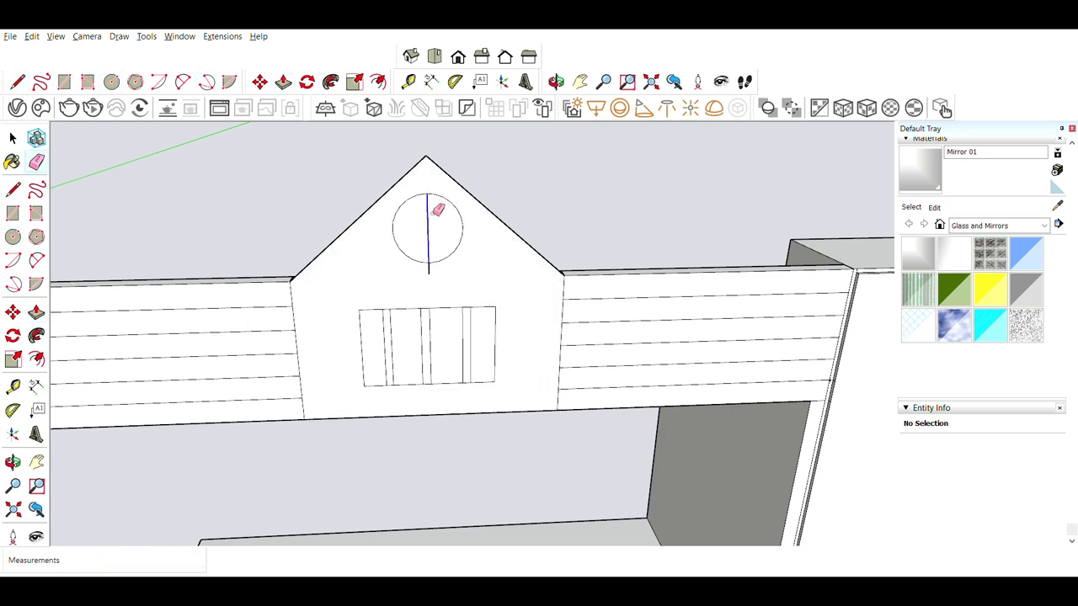
pyautogui.moveTo(472, 369); pyautogui.dragTo(161, 265, button='middle')
pyautogui.press('p')
pyautogui.moveTo(544, 277); pyautogui.dragTo(842, 432, button='middle')
pyautogui.press('l')
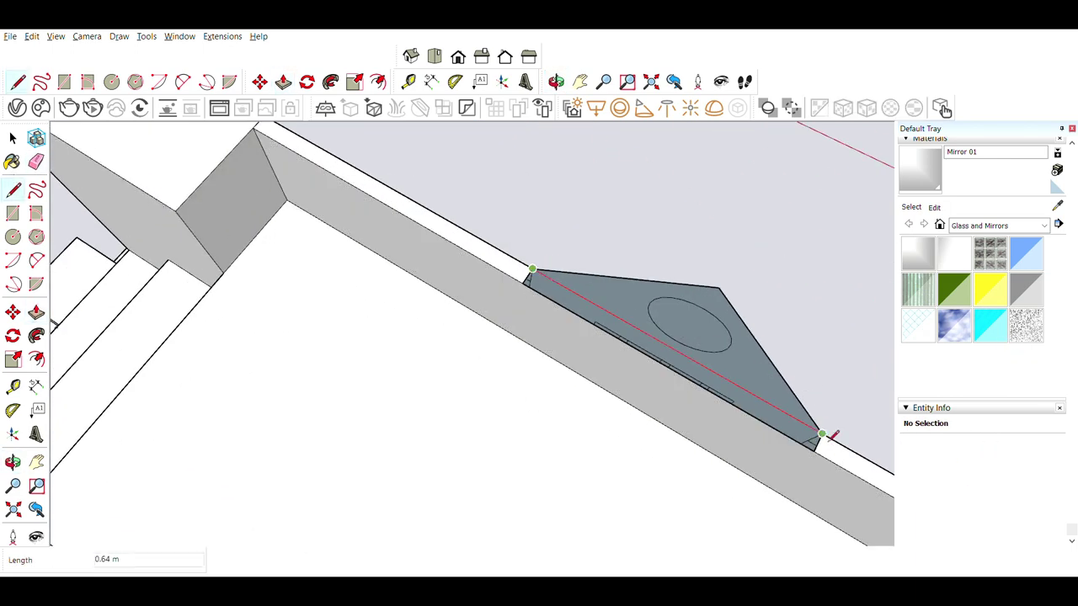
pyautogui.click(822, 433)
# Push the circle through the gable for a round hole and push a window slot through
pyautogui.press('p')
pyautogui.click(590, 336)
pyautogui.moveTo(548, 292); pyautogui.dragTo(507, 265, button='middle')
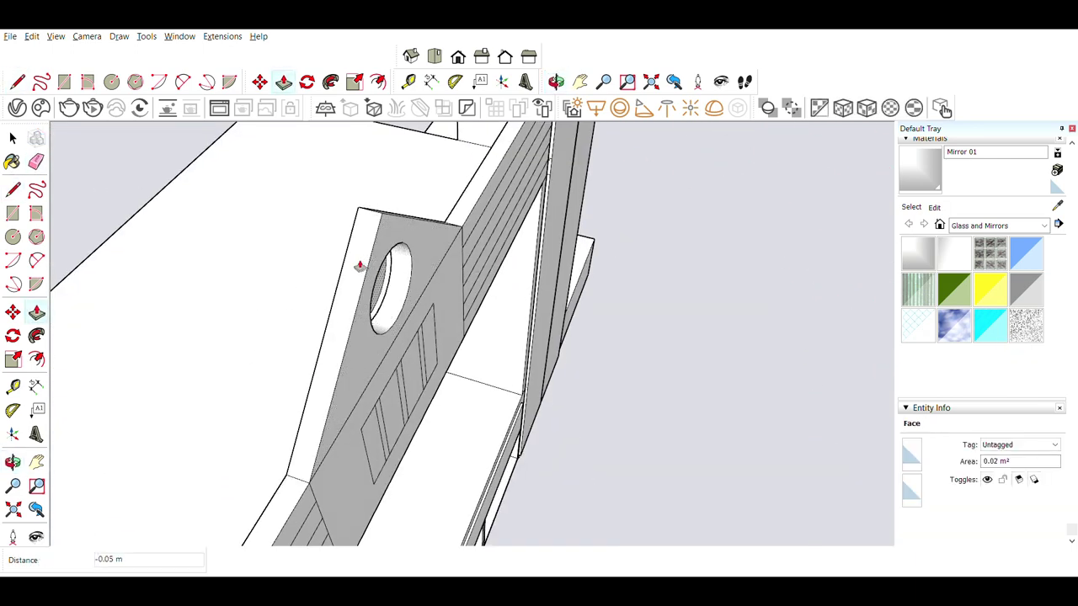
pyautogui.moveTo(334, 326)
pyautogui.mouseDown(button='middle')
pyautogui.moveTo(512, 212)
pyautogui.moveTo(609, 236)
pyautogui.moveTo(312, 202)
pyautogui.moveTo(451, 318)
pyautogui.moveTo(440, 233)
pyautogui.moveTo(522, 345)
pyautogui.moveTo(292, 218)
pyautogui.mouseUp(button='middle')
pyautogui.click(451, 318)
# Recess a slot face 0.04 m into the gable wall
pyautogui.moveTo(423, 280)
pyautogui.mouseDown(button='middle')
pyautogui.moveTo(777, 404)
pyautogui.moveTo(638, 295)
pyautogui.mouseUp(button='middle')
pyautogui.scroll(3, 457, 294)
pyautogui.moveTo(457, 294)
pyautogui.mouseDown(button='middle')
pyautogui.moveTo(536, 283)
pyautogui.moveTo(493, 361)
pyautogui.moveTo(634, 197)
pyautogui.moveTo(589, 233)
pyautogui.moveTo(773, 361)
pyautogui.moveTo(623, 325)
pyautogui.moveTo(634, 378)
pyautogui.mouseUp(button='middle')
pyautogui.moveTo(634, 378); pyautogui.dragTo(600, 360)
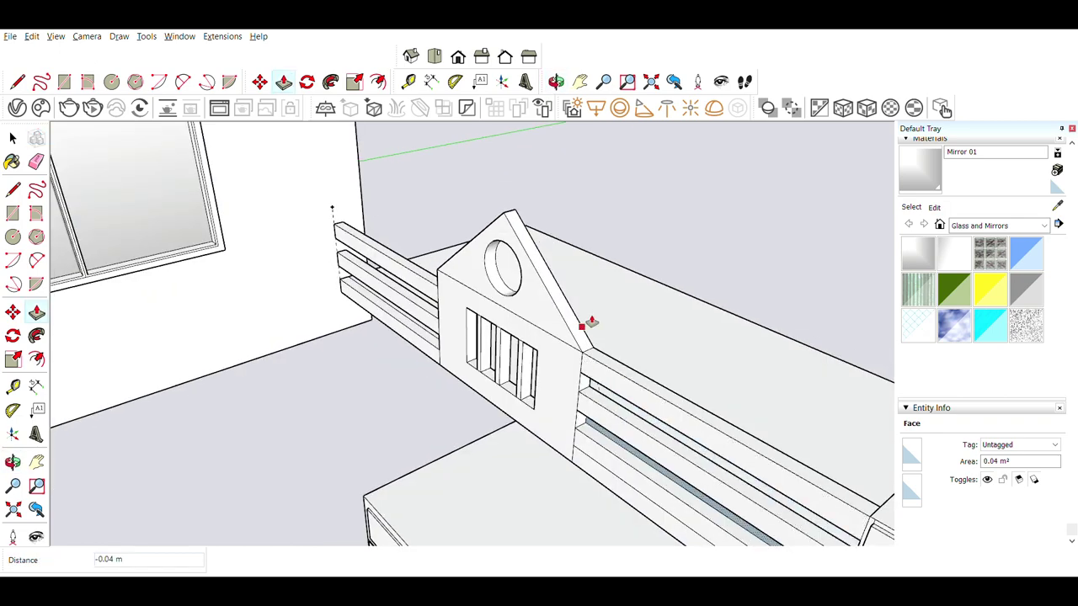
pyautogui.moveTo(591, 322); pyautogui.dragTo(794, 298, button='middle')
pyautogui.moveTo(581, 261); pyautogui.dragTo(552, 262, button='middle')
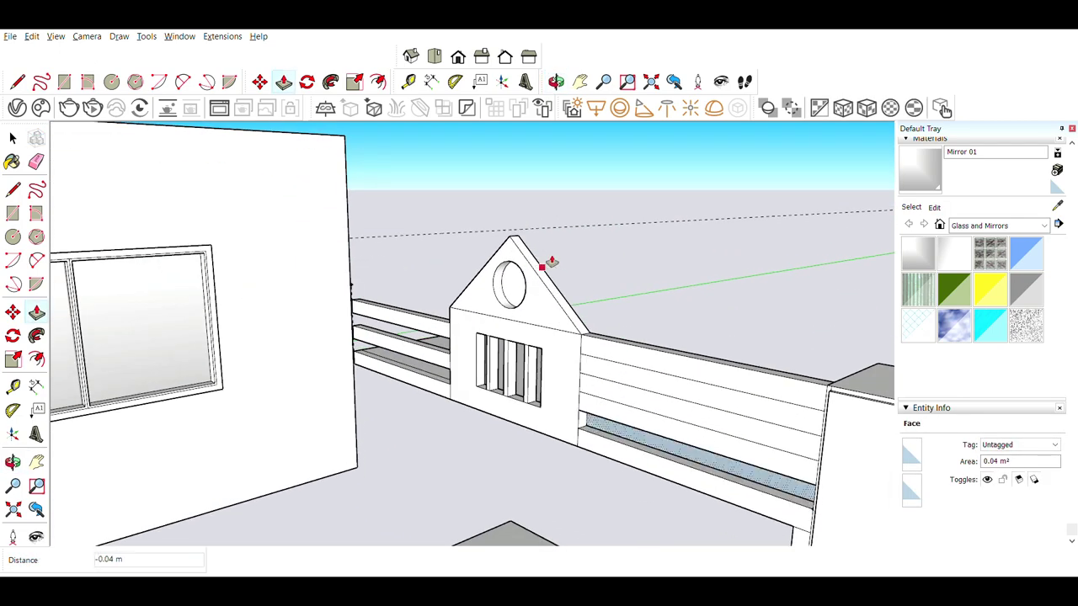
pyautogui.click(584, 312)
pyautogui.moveTo(584, 313); pyautogui.dragTo(673, 326, button='middle')
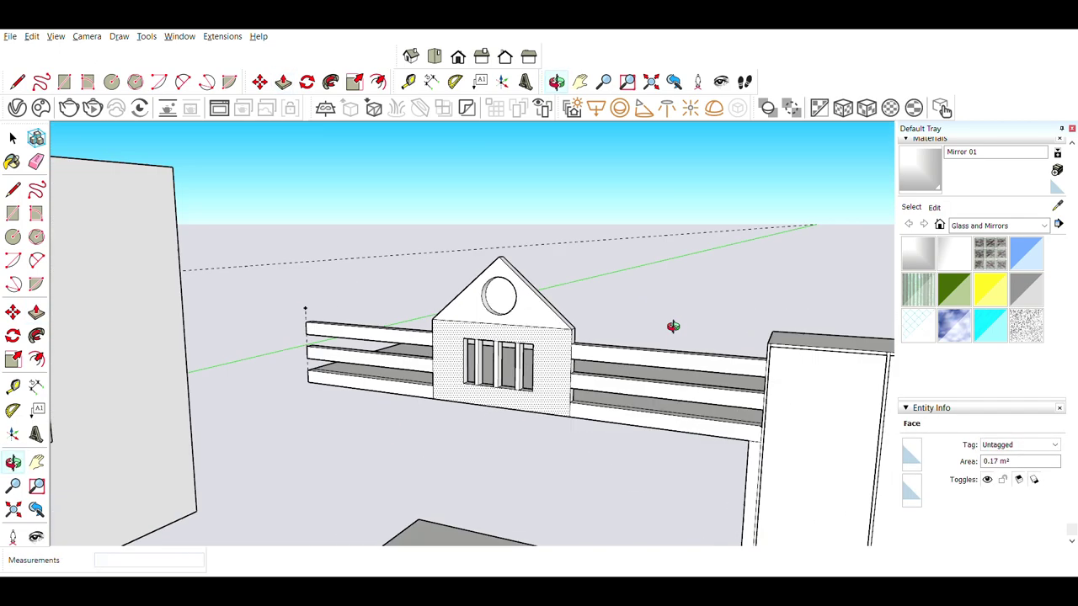
pyautogui.scroll(-5, 673, 327)
pyautogui.moveTo(766, 220)
pyautogui.mouseDown(button='middle')
pyautogui.moveTo(643, 404)
pyautogui.moveTo(533, 368)
pyautogui.moveTo(579, 408)
pyautogui.mouseUp(button='middle')
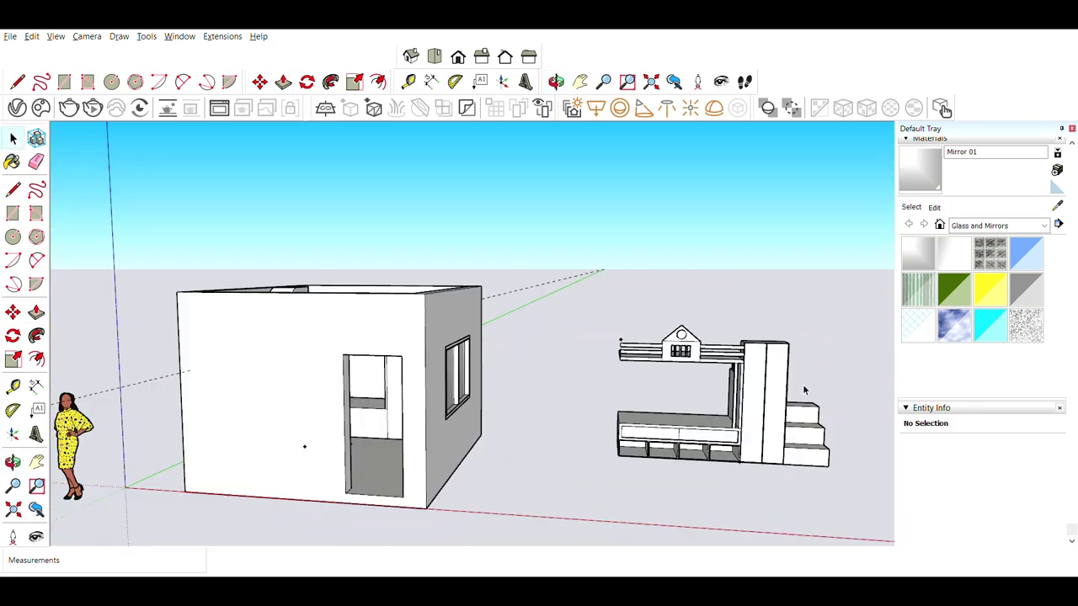
# Offset inset borders on the top and bottom stair riser faces
pyautogui.scroll(3, 802, 384)
pyautogui.scroll(4, 866, 427)
pyautogui.click(37, 359)
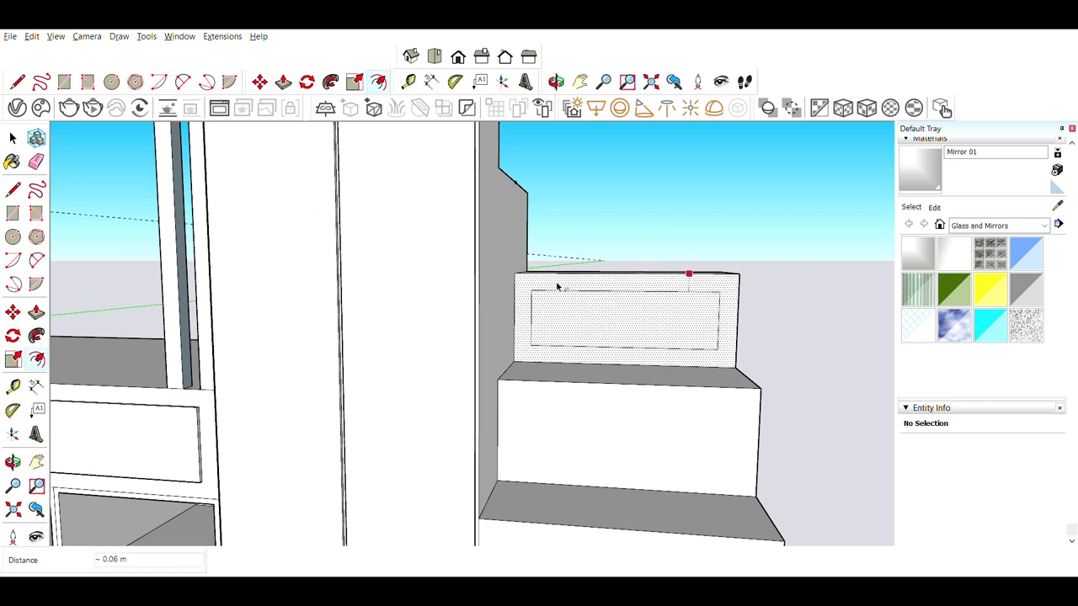
pyautogui.click(525, 286)
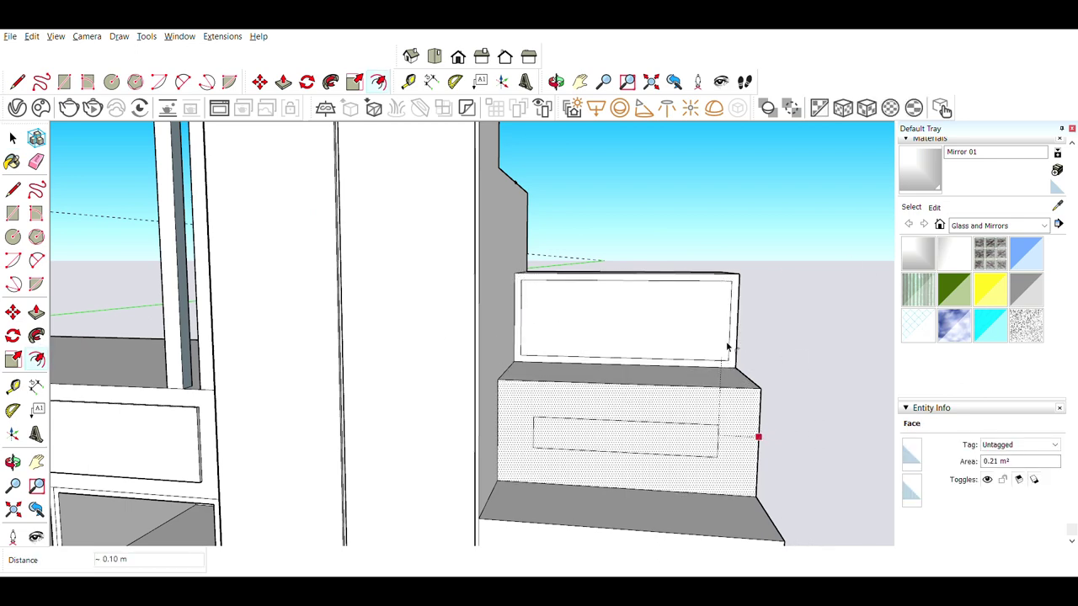
pyautogui.scroll(-3, 731, 338)
pyautogui.scroll(1, 744, 428)
pyautogui.click(732, 413)
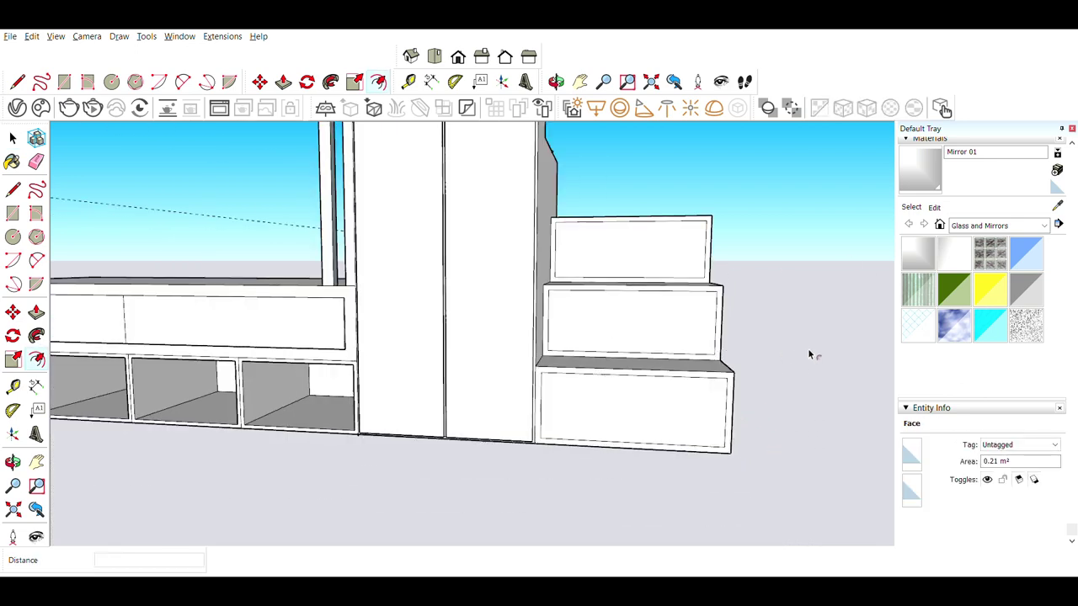
pyautogui.scroll(1, 811, 353)
# Push the inset step panels about 0.33 m back into open storage cubbies
pyautogui.press('p')
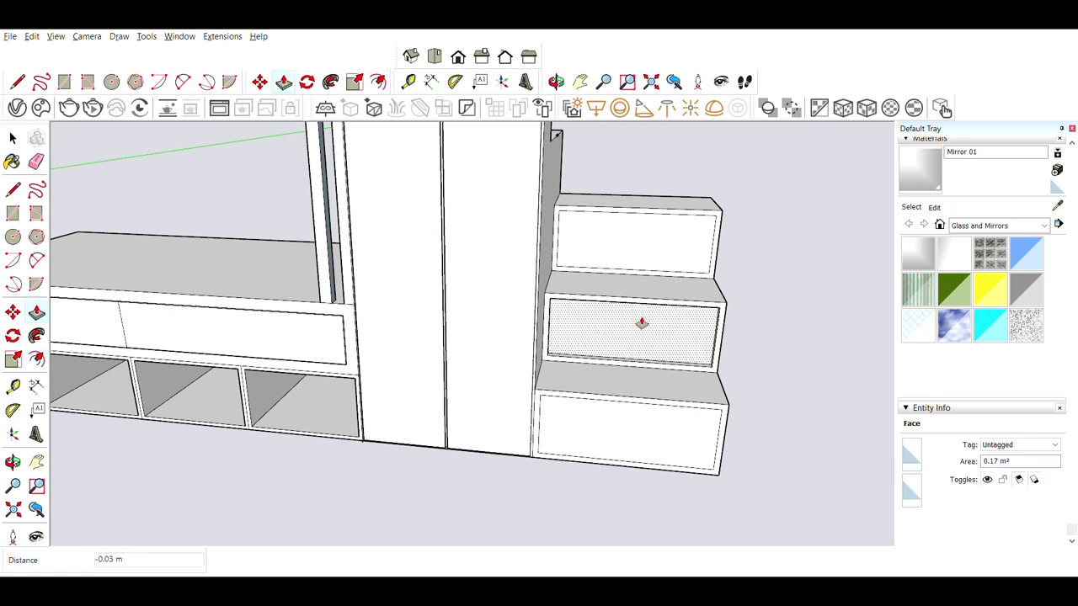
pyautogui.moveTo(642, 322); pyautogui.dragTo(627, 313, button='middle')
pyautogui.click(589, 385)
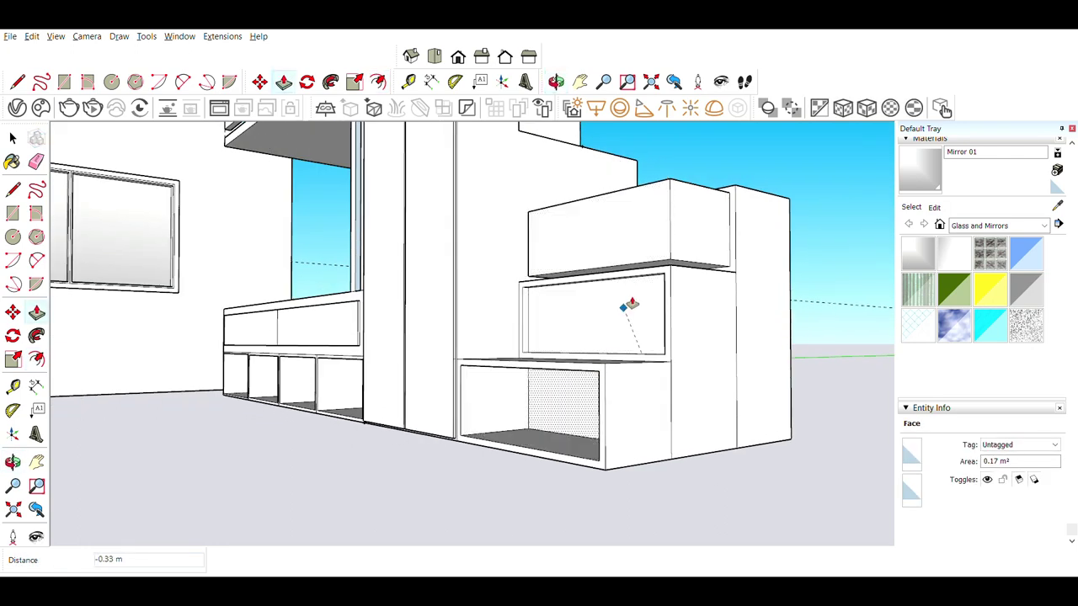
pyautogui.moveTo(595, 393); pyautogui.dragTo(604, 349, button='middle')
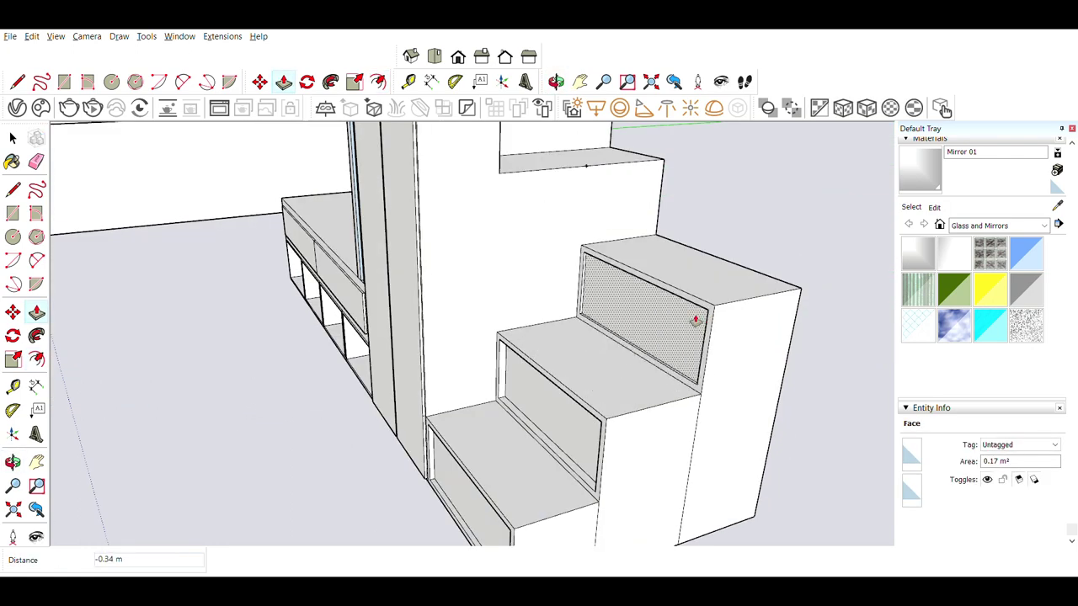
pyautogui.click(697, 317)
pyautogui.scroll(-10, 552, 410)
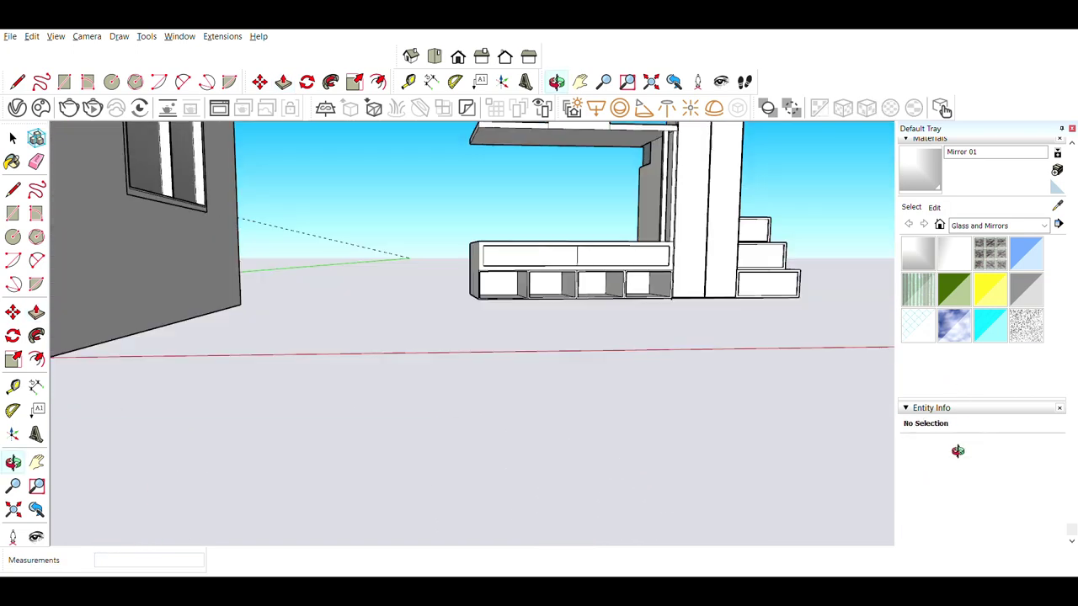
pyautogui.moveTo(205, 258)
pyautogui.mouseDown(button='middle')
pyautogui.moveTo(313, 231)
pyautogui.moveTo(563, 204)
pyautogui.mouseUp(button='middle')
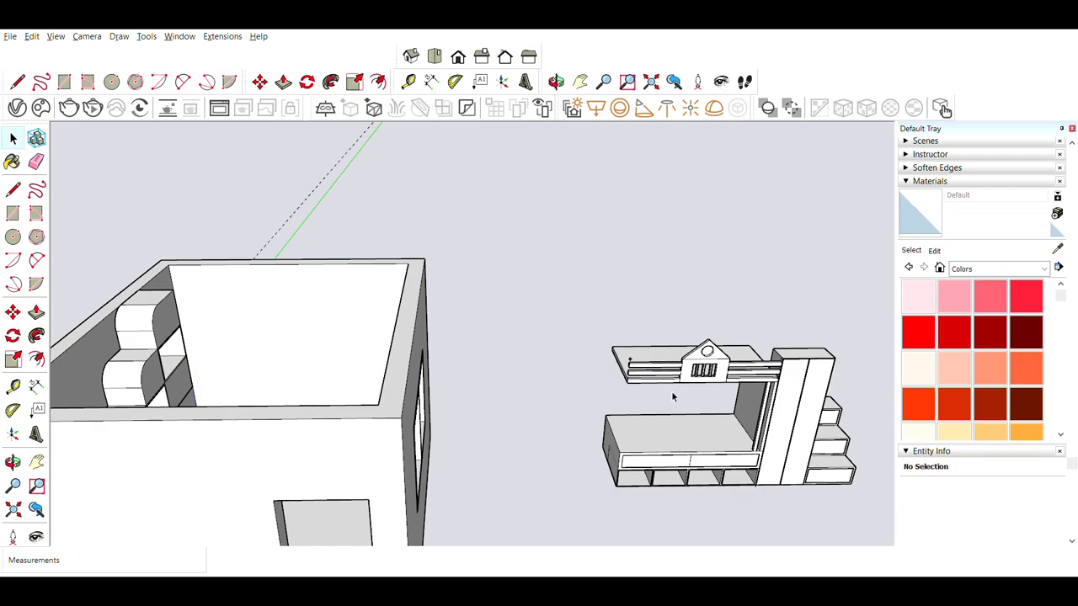
# Move the loft bed furniture group back inside the room
pyautogui.click(671, 391)
pyautogui.press('m')
pyautogui.scroll(5, 842, 467)
pyautogui.scroll(4, 592, 519)
pyautogui.click(592, 520)
pyautogui.scroll(-5, 592, 519)
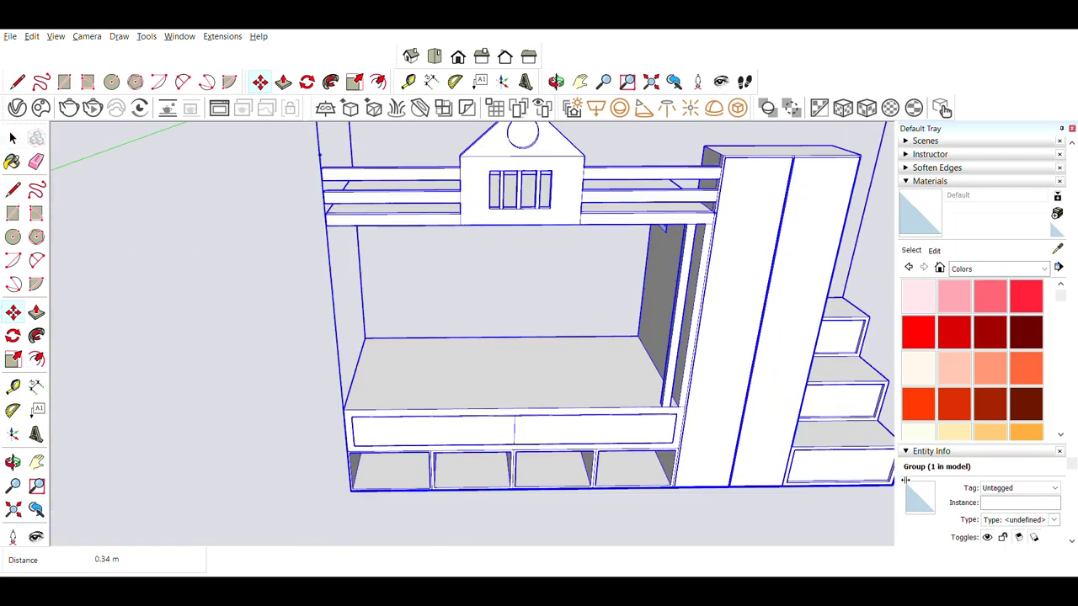
pyautogui.scroll(-3, 438, 325)
pyautogui.scroll(6, 408, 284)
pyautogui.click(407, 285)
pyautogui.press('space')
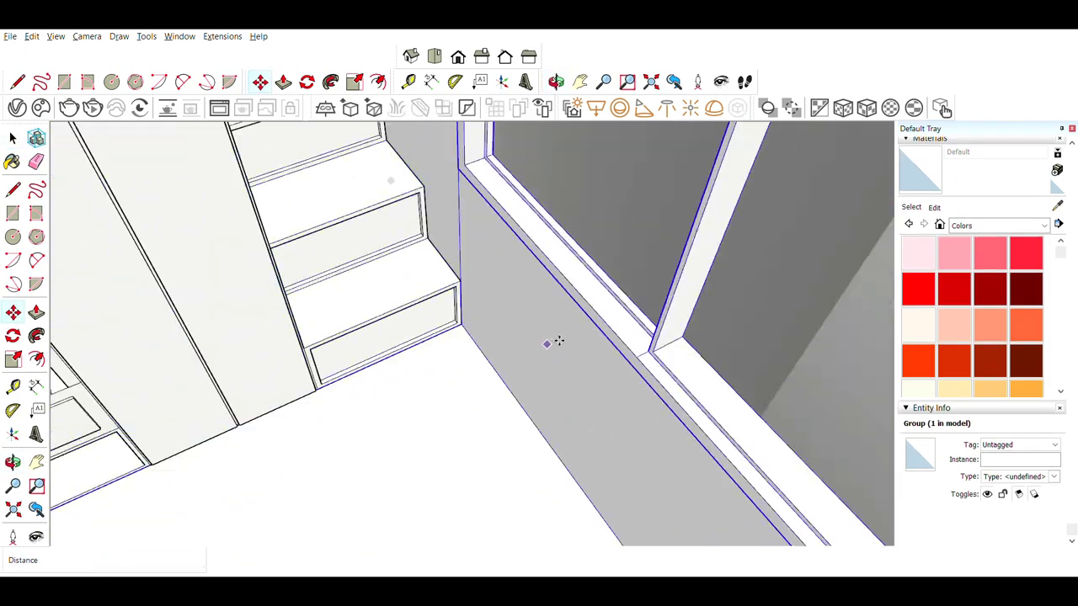
pyautogui.scroll(-6, 408, 285)
# Orbit to the stepped shelving, select a vertical edge on its curve, then face the drawer cabinet
pyautogui.moveTo(421, 337); pyautogui.dragTo(180, 505, button='middle')
pyautogui.scroll(6, 566, 433)
pyautogui.scroll(-5, 567, 433)
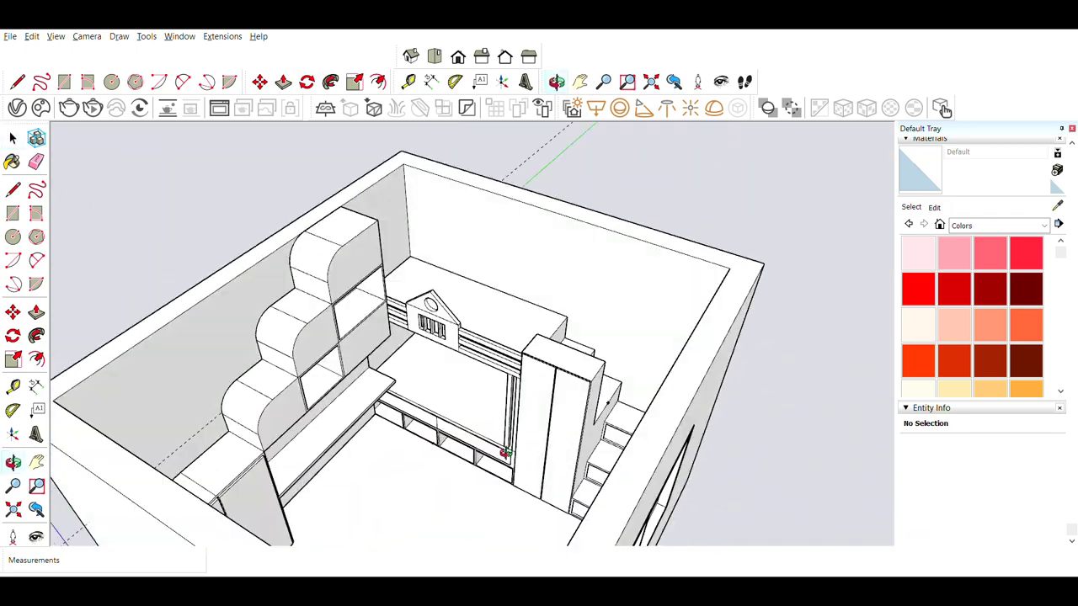
pyautogui.moveTo(566, 432)
pyautogui.mouseDown(button='middle')
pyautogui.moveTo(472, 472)
pyautogui.moveTo(356, 493)
pyautogui.mouseUp(button='middle')
pyautogui.scroll(5, 498, 293)
pyautogui.scroll(-5, 498, 293)
pyautogui.moveTo(498, 293)
pyautogui.mouseDown(button='middle')
pyautogui.moveTo(455, 320)
pyautogui.moveTo(357, 341)
pyautogui.mouseUp(button='middle')
pyautogui.scroll(4, 500, 330)
pyautogui.scroll(3, 375, 346)
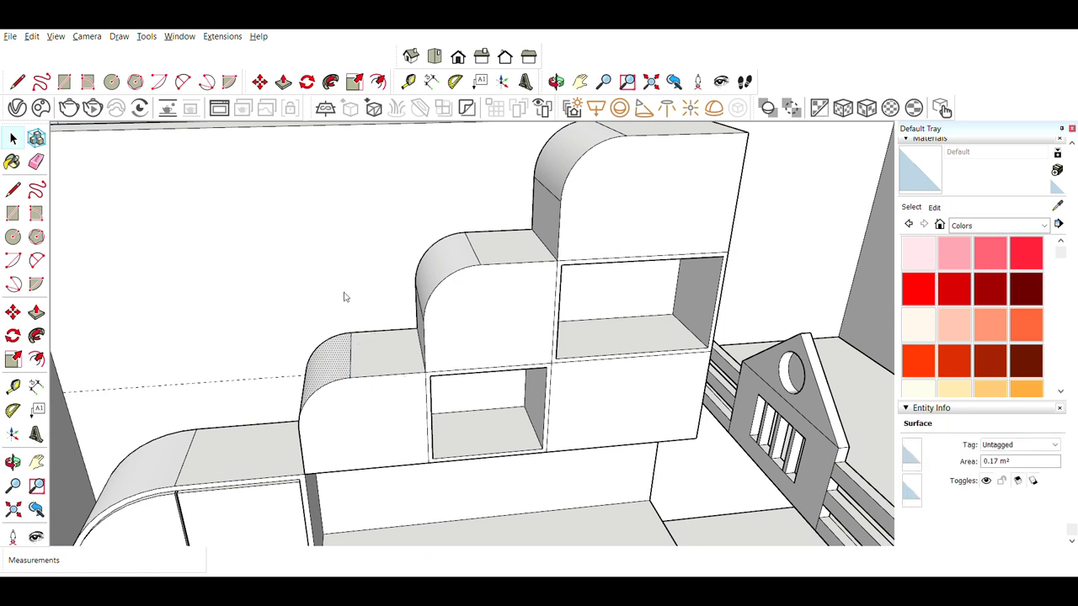
pyautogui.click(351, 337)
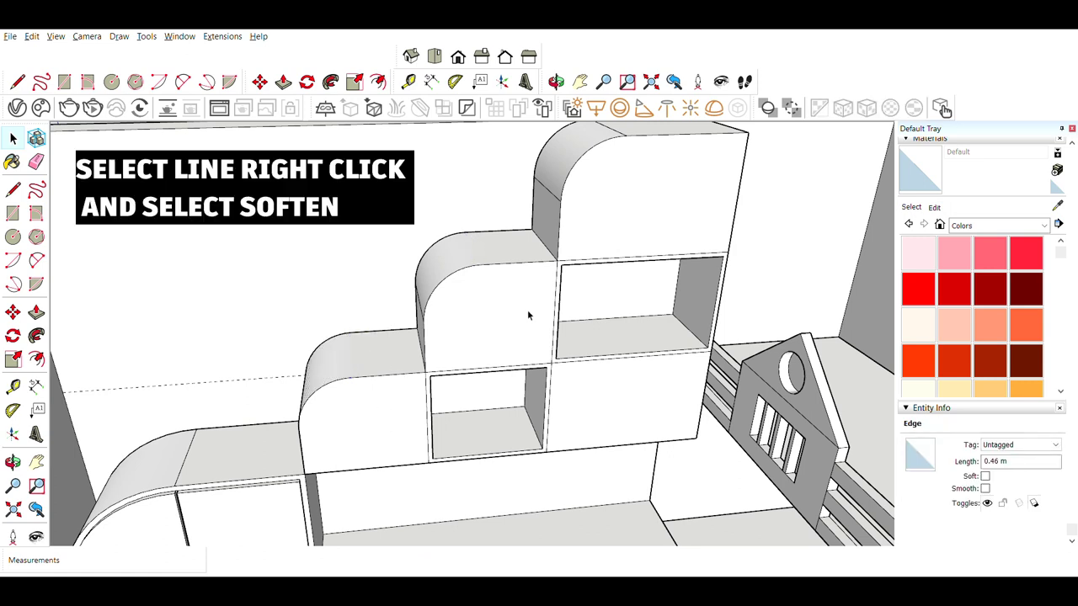
pyautogui.scroll(-3, 594, 245)
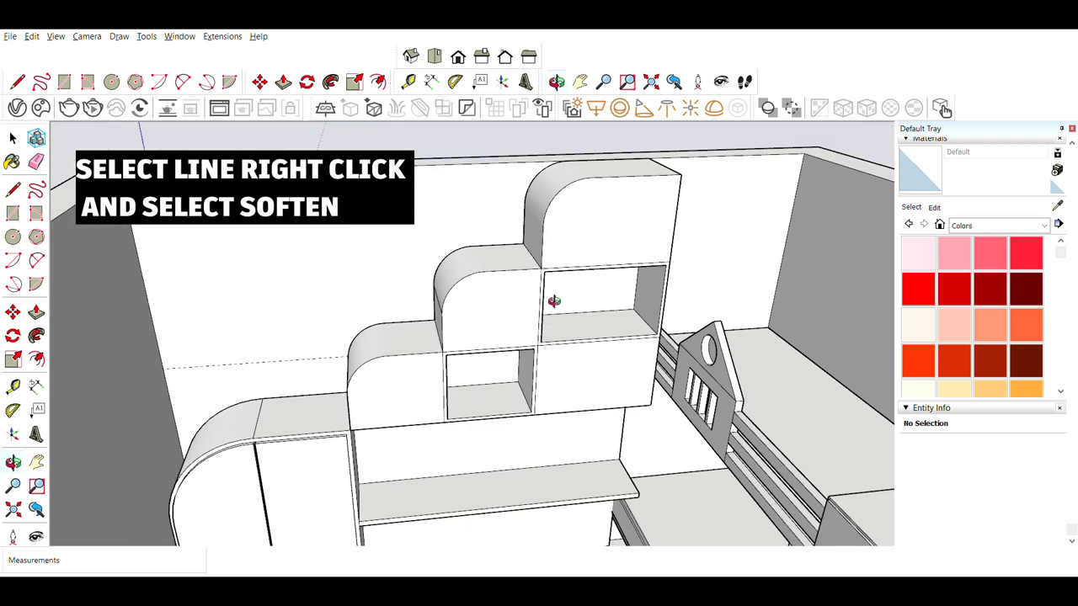
pyautogui.moveTo(415, 323)
pyautogui.mouseDown(button='middle')
pyautogui.moveTo(319, 267)
pyautogui.moveTo(362, 250)
pyautogui.moveTo(329, 252)
pyautogui.mouseUp(button='middle')
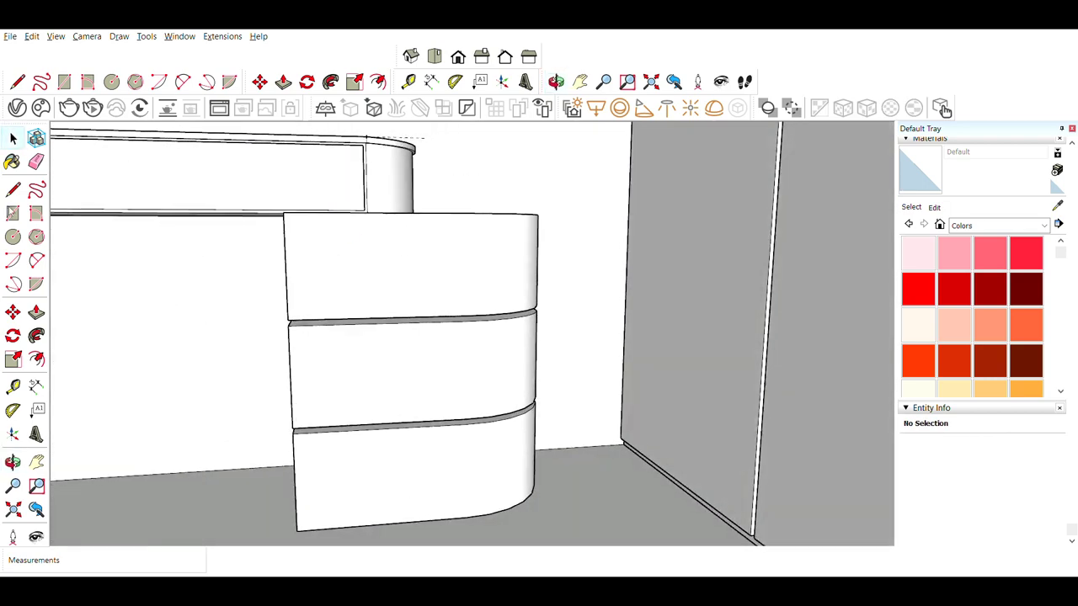
# Bring the thin gap faces between the cabinet's drawers into close view
pyautogui.press('c')
pyautogui.scroll(5, 337, 354)
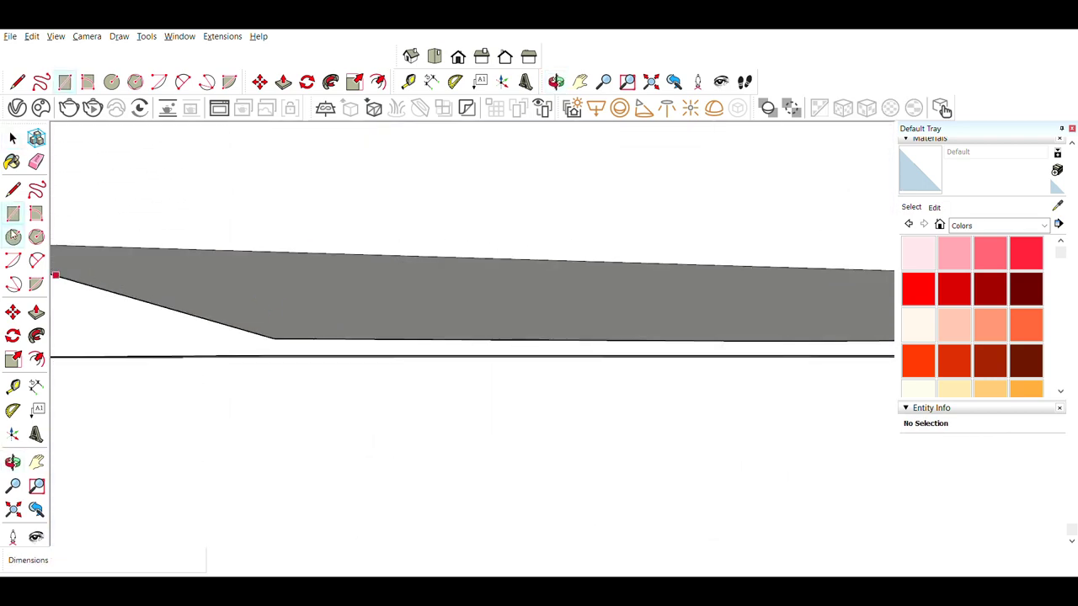
pyautogui.scroll(2, 352, 294)
pyautogui.scroll(2, 316, 310)
pyautogui.scroll(-3, 250, 277)
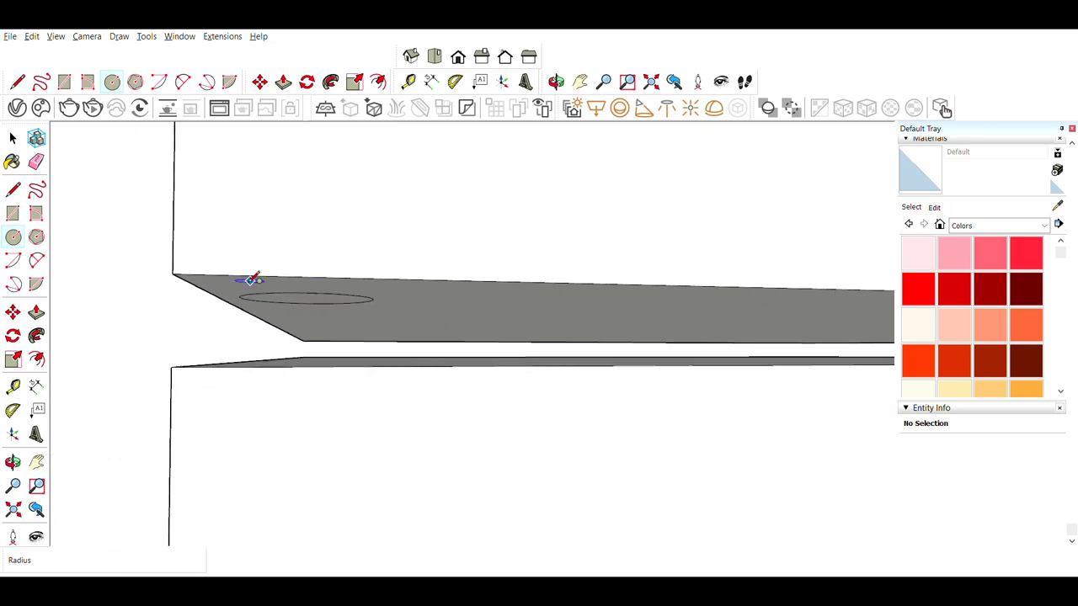
pyautogui.scroll(-2, 590, 311)
pyautogui.scroll(4, 682, 325)
pyautogui.moveTo(724, 323); pyautogui.dragTo(680, 318, button='middle')
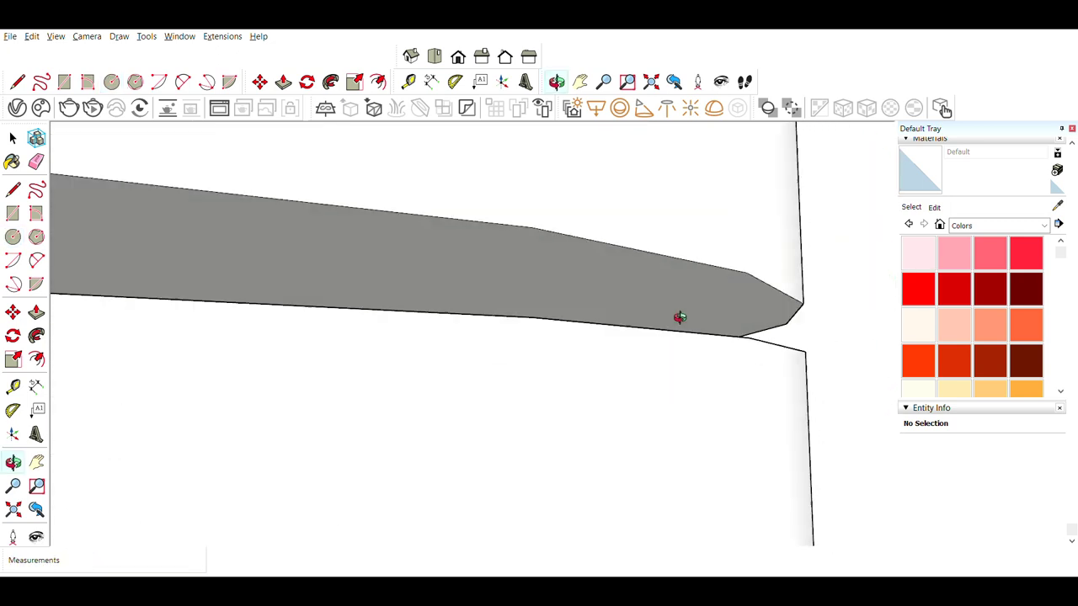
pyautogui.scroll(-3, 922, 358)
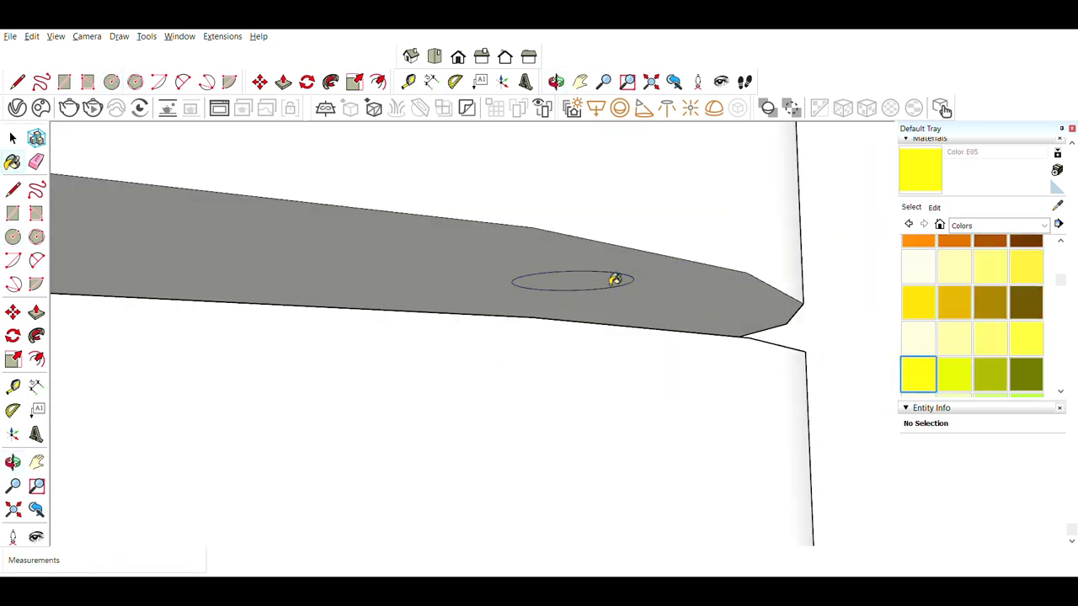
pyautogui.scroll(-2, 782, 426)
pyautogui.moveTo(782, 426)
pyautogui.mouseDown(button='middle')
pyautogui.moveTo(277, 377)
pyautogui.moveTo(313, 498)
pyautogui.mouseUp(button='middle')
pyautogui.scroll(-3, 308, 397)
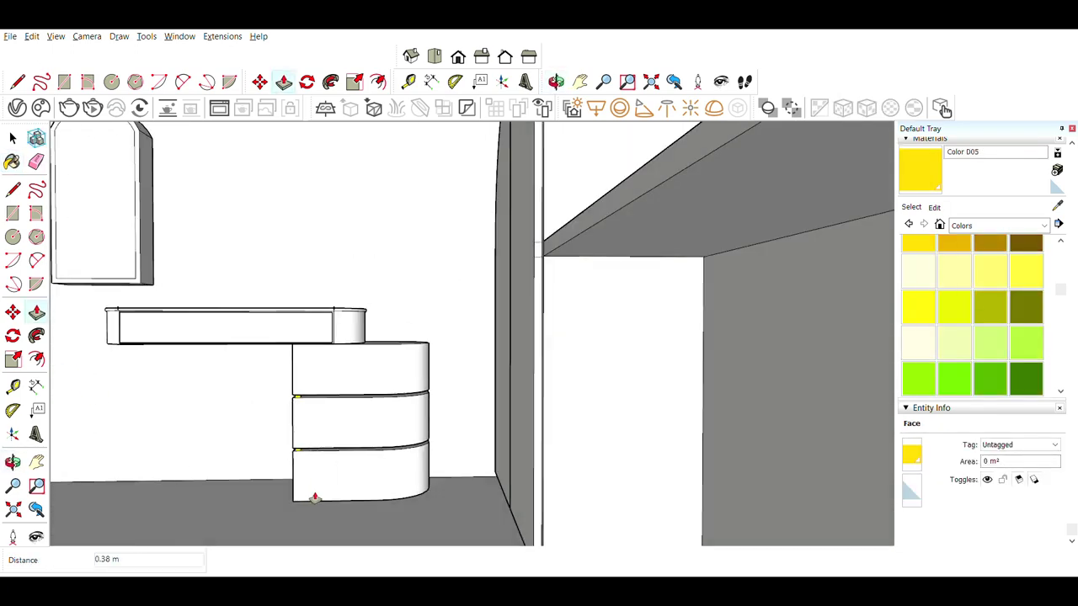
pyautogui.scroll(3, 400, 341)
pyautogui.scroll(-2, 400, 340)
pyautogui.moveTo(373, 416); pyautogui.dragTo(416, 464, button='middle')
pyautogui.scroll(-3, 356, 404)
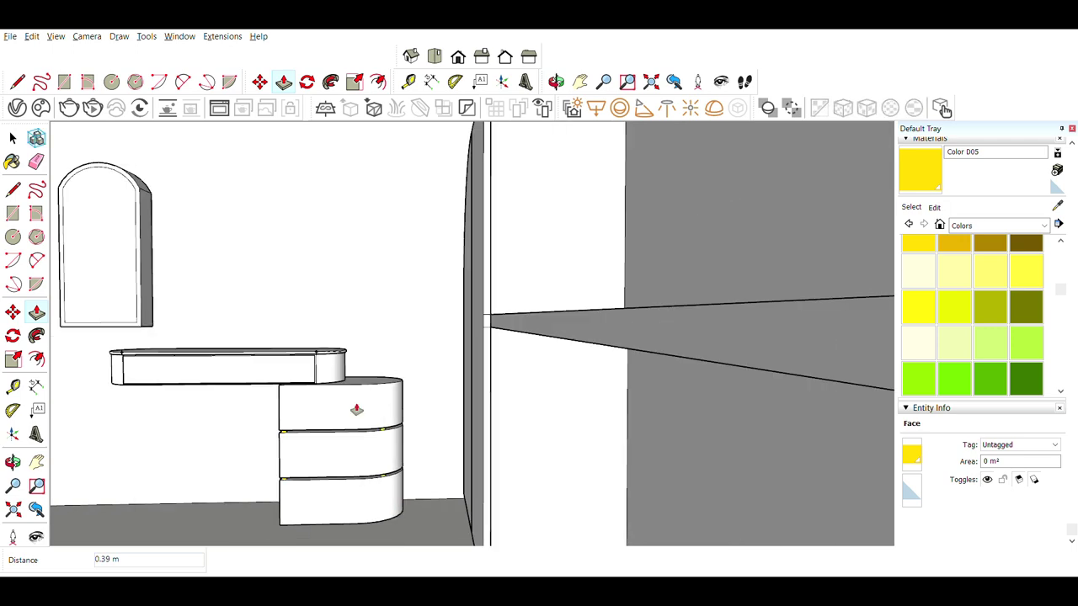
pyautogui.scroll(4, 528, 411)
pyautogui.scroll(3, 444, 445)
pyautogui.scroll(3, 353, 390)
pyautogui.scroll(4, 354, 390)
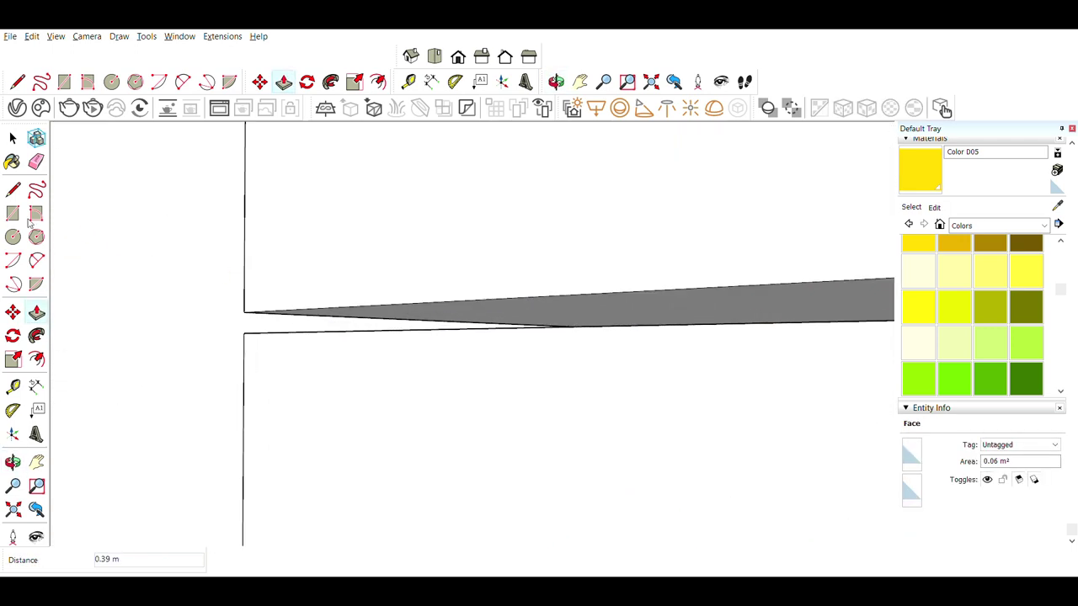
# Draw a small circle on a gap face and paint it yellow Color D05
pyautogui.press('c')
pyautogui.scroll(1, 341, 306)
pyautogui.click(361, 333)
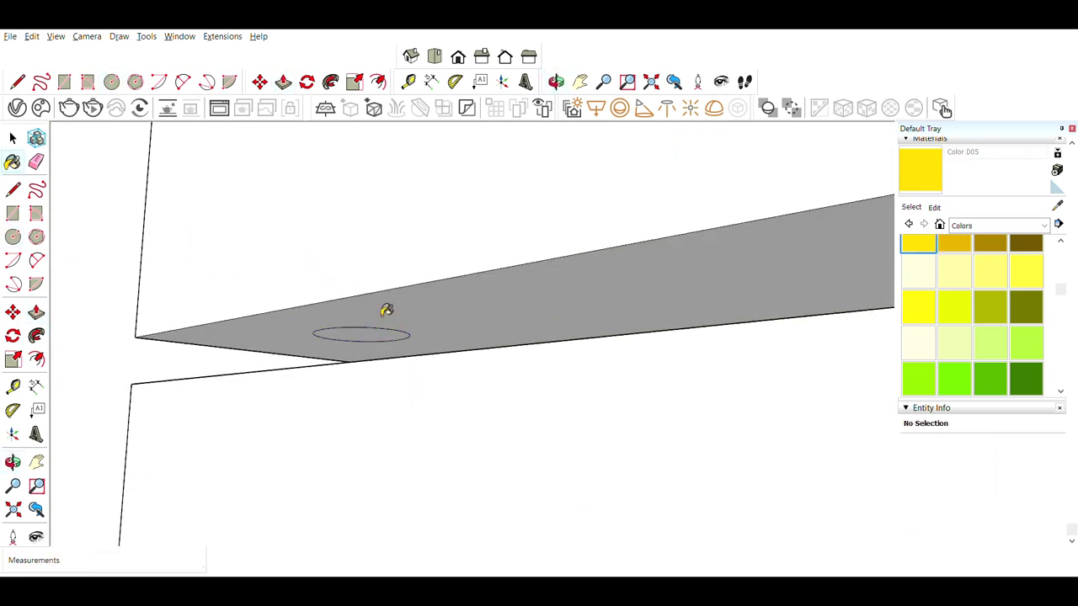
pyautogui.click(371, 335)
pyautogui.scroll(-2, 354, 438)
pyautogui.scroll(-5, 345, 315)
pyautogui.moveTo(344, 314)
pyautogui.mouseDown(button='middle')
pyautogui.moveTo(478, 433)
pyautogui.moveTo(445, 270)
pyautogui.moveTo(636, 390)
pyautogui.mouseUp(button='middle')
# Draw a guide line from the drawer cabinet's base down to the drawer edge
pyautogui.press('l')
pyautogui.click(636, 390)
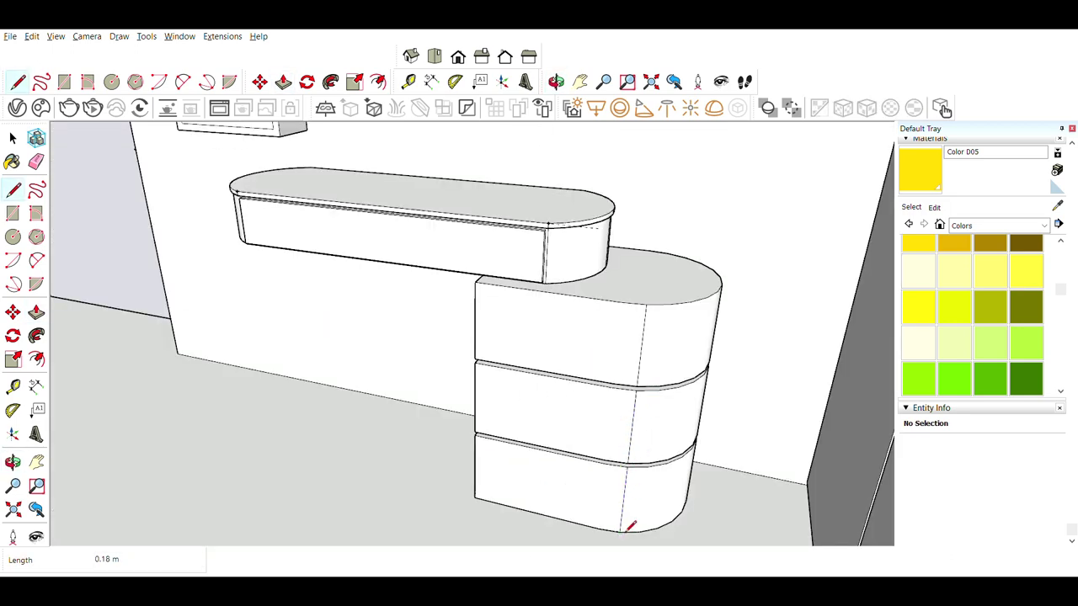
pyautogui.click(623, 530)
pyautogui.press('p')
pyautogui.scroll(3, 700, 304)
pyautogui.scroll(3, 685, 277)
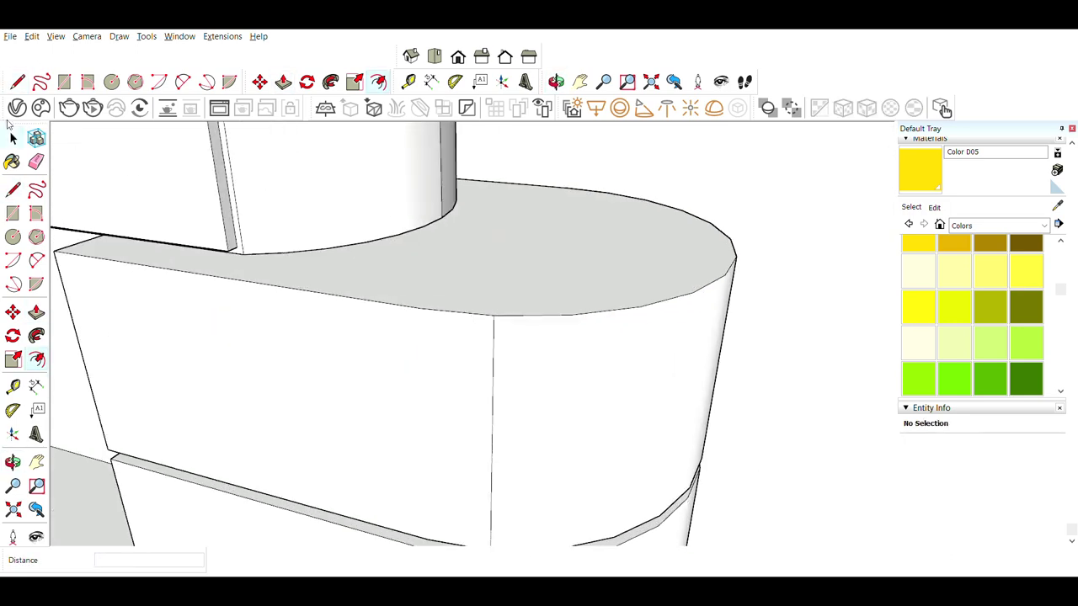
# Offset the rounded top edge and move a copy of the arc down to the drawer's lower edge
pyautogui.press('f')
pyautogui.scroll(2, 438, 312)
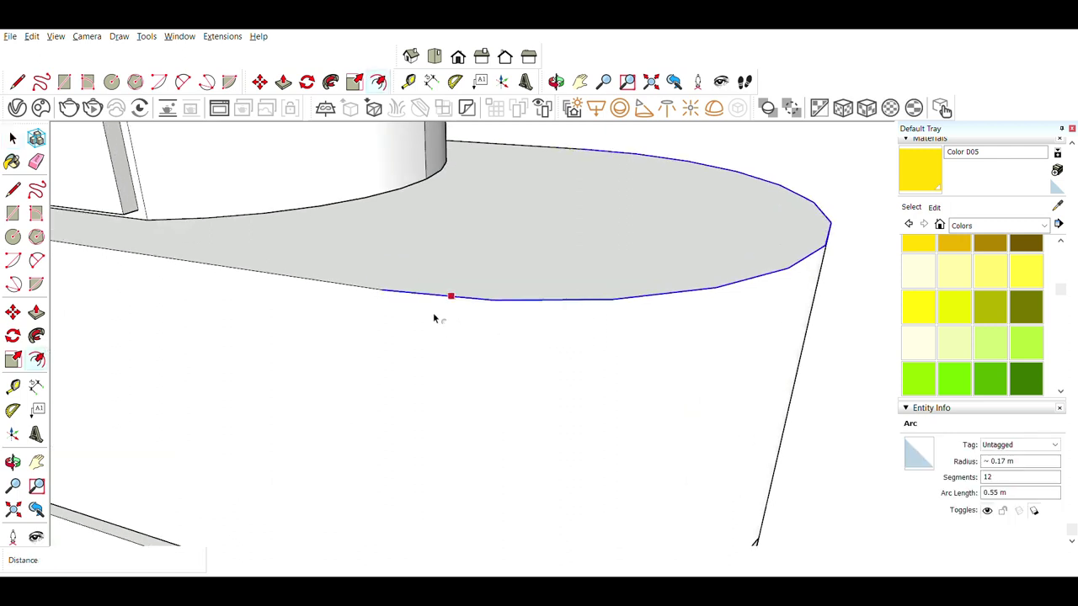
pyautogui.scroll(2, 371, 278)
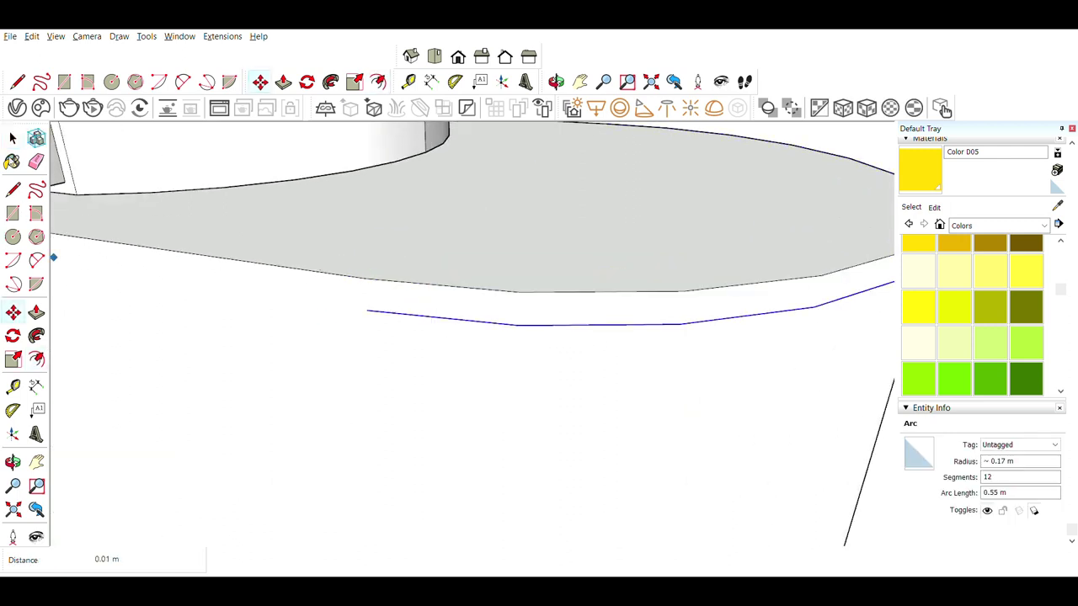
pyautogui.scroll(-3, 506, 354)
pyautogui.press('m')
pyautogui.scroll(3, 561, 340)
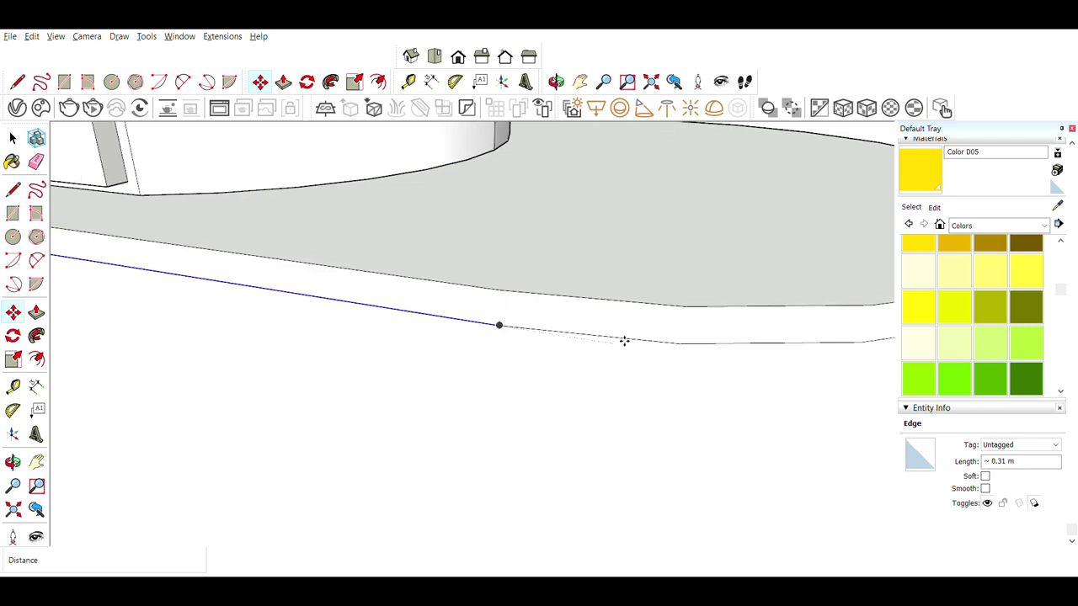
pyautogui.scroll(-3, 665, 396)
pyautogui.scroll(1, 695, 451)
pyautogui.hotkey('shift', 'f')
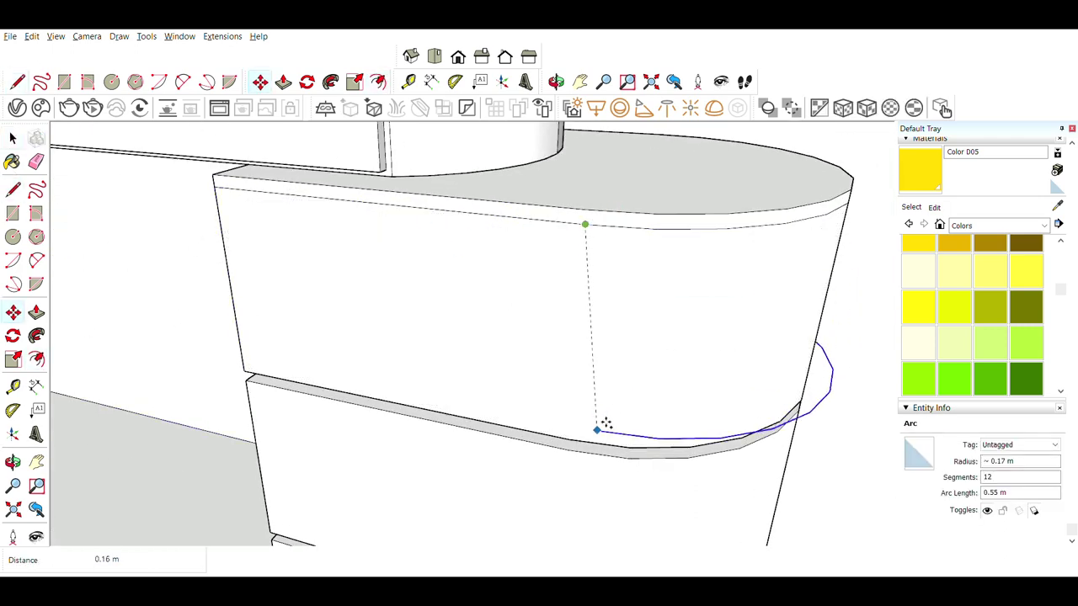
pyautogui.scroll(2, 674, 404)
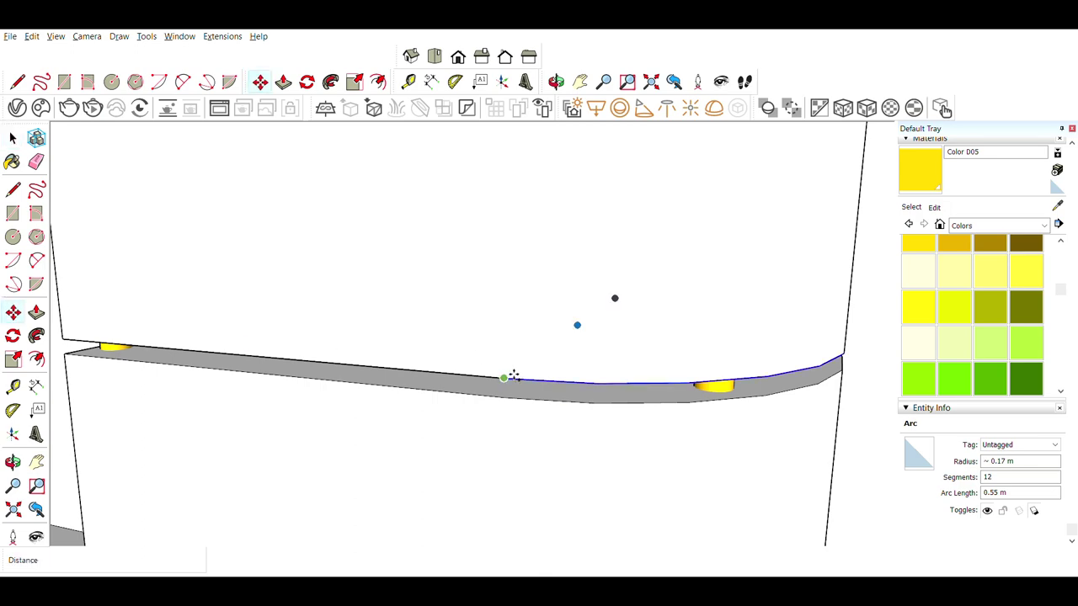
# Paint the top drawer front's border green, then undo it
pyautogui.scroll(-3, 513, 375)
pyautogui.moveTo(690, 481); pyautogui.dragTo(80, 368, button='middle')
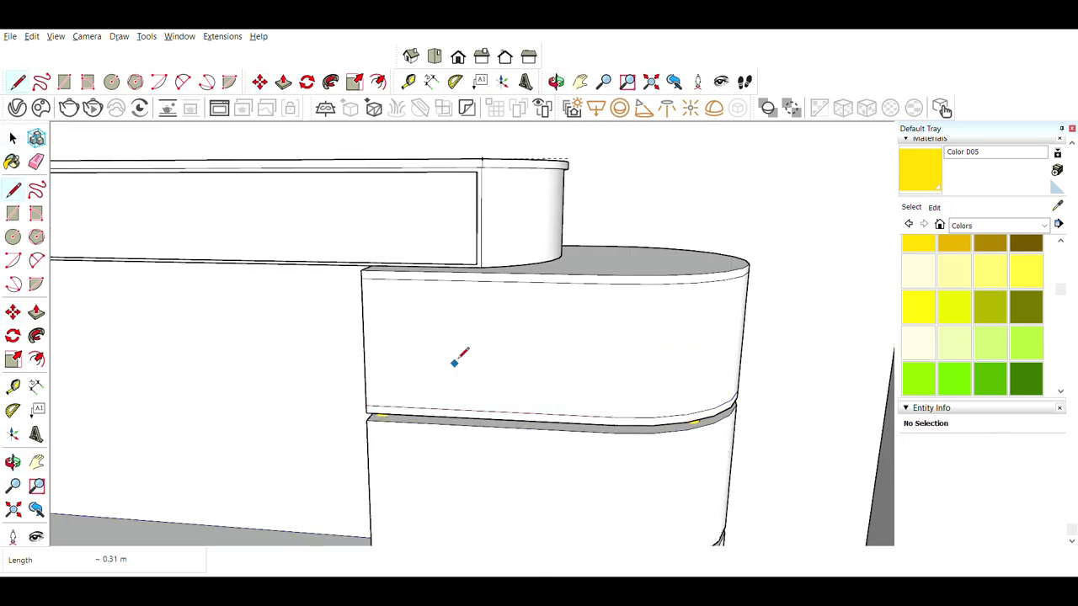
pyautogui.scroll(-2, 454, 362)
pyautogui.scroll(1, 695, 453)
pyautogui.scroll(2, 334, 171)
pyautogui.scroll(1, 335, 171)
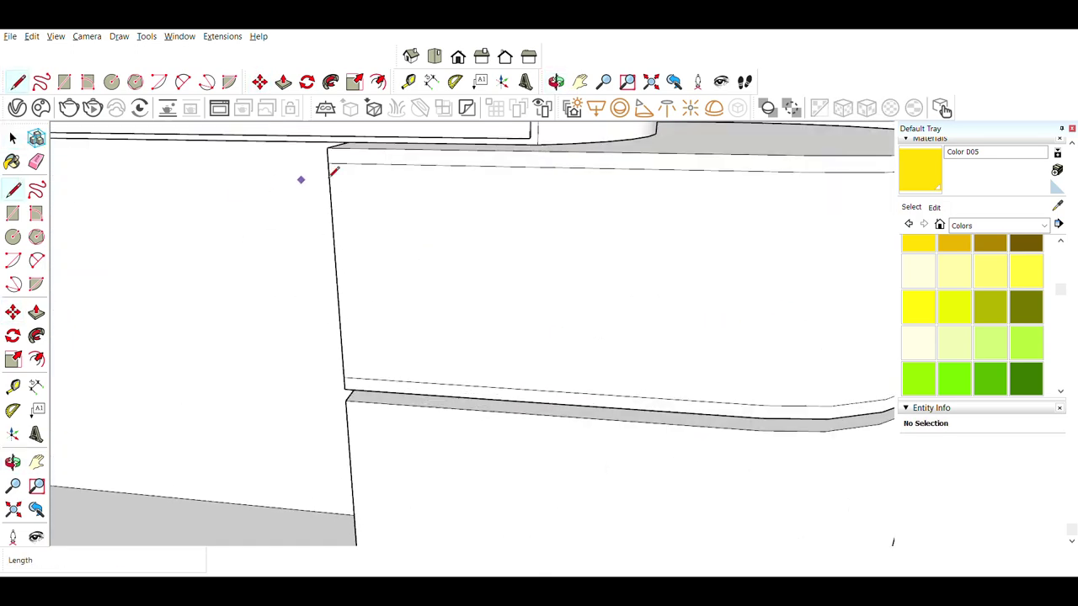
pyautogui.scroll(-3, 359, 372)
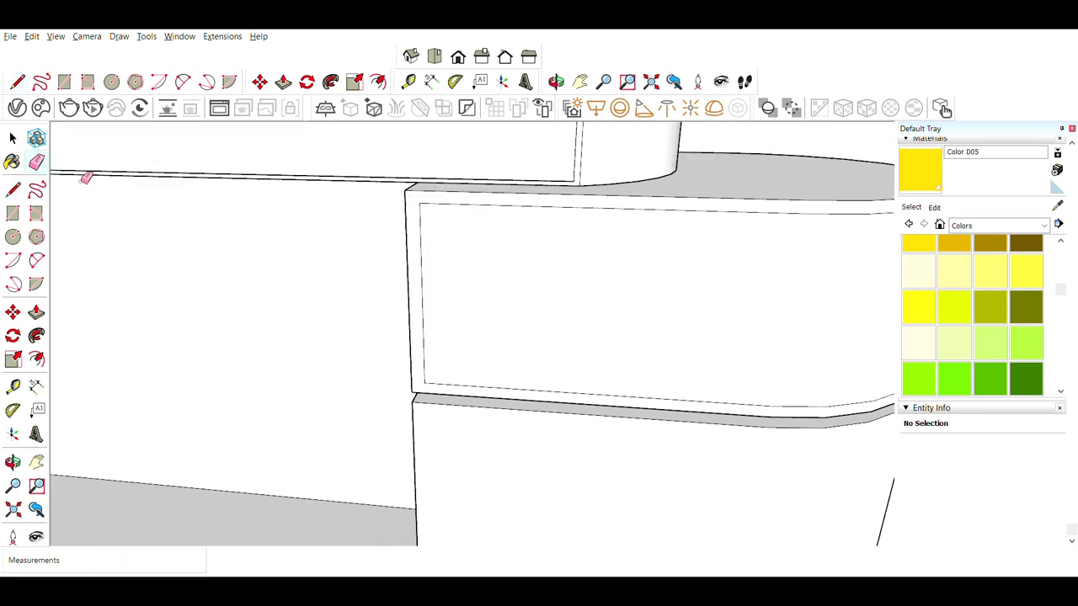
pyautogui.press('b')
pyautogui.moveTo(830, 384); pyautogui.dragTo(698, 409, button='middle')
pyautogui.scroll(2, 720, 322)
pyautogui.click(720, 322)
pyautogui.scroll(-3, 720, 322)
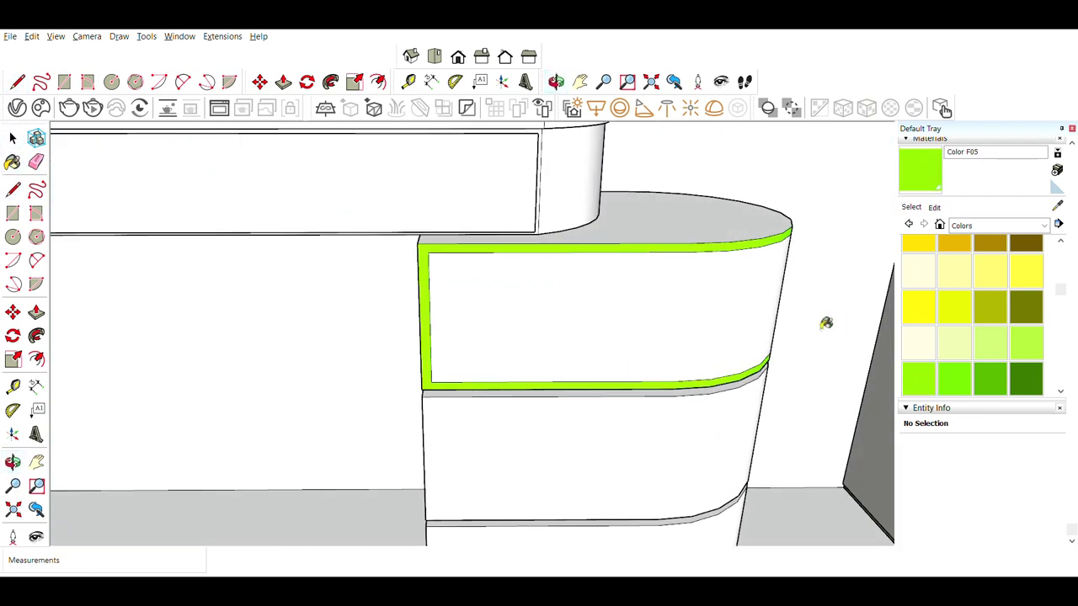
pyautogui.hotkey('ctrl', 'z')
# Select the drawer front face and its top edge, then clear the selection
pyautogui.doubleClick(503, 379)
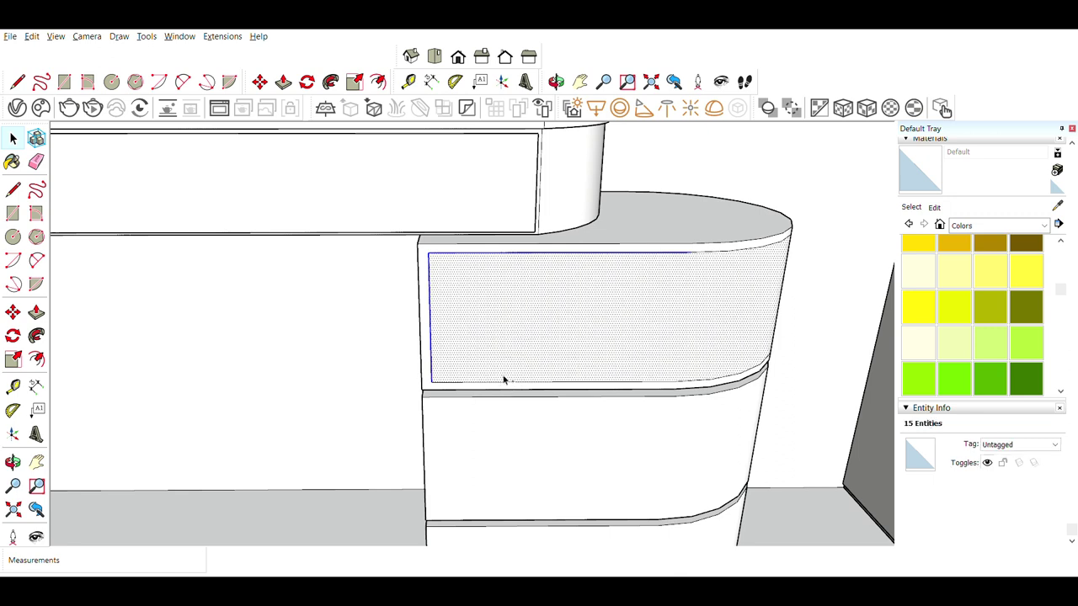
pyautogui.click(743, 248)
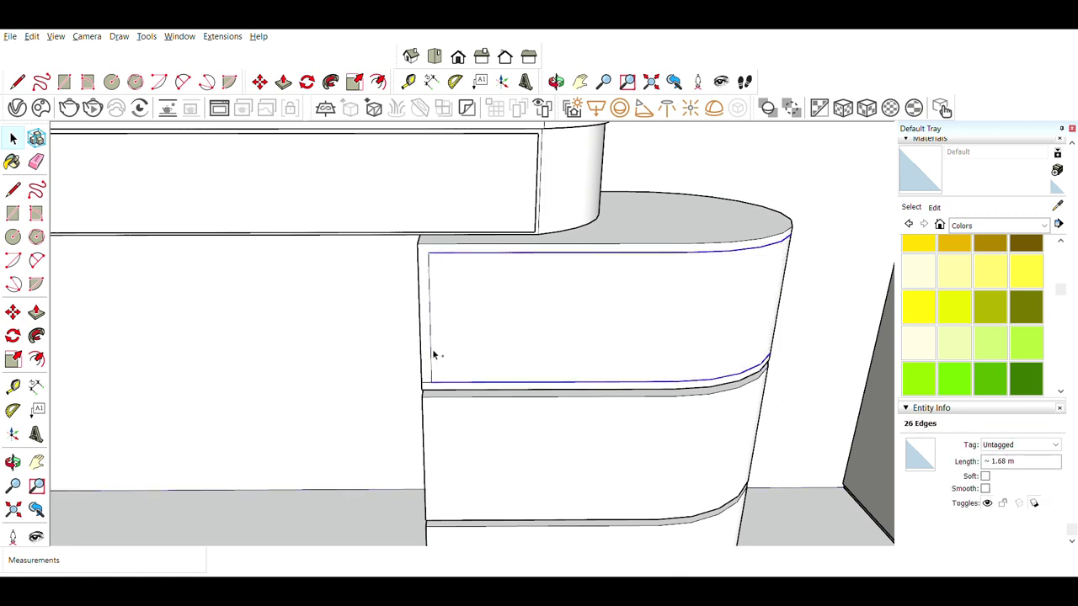
pyautogui.click(13, 312)
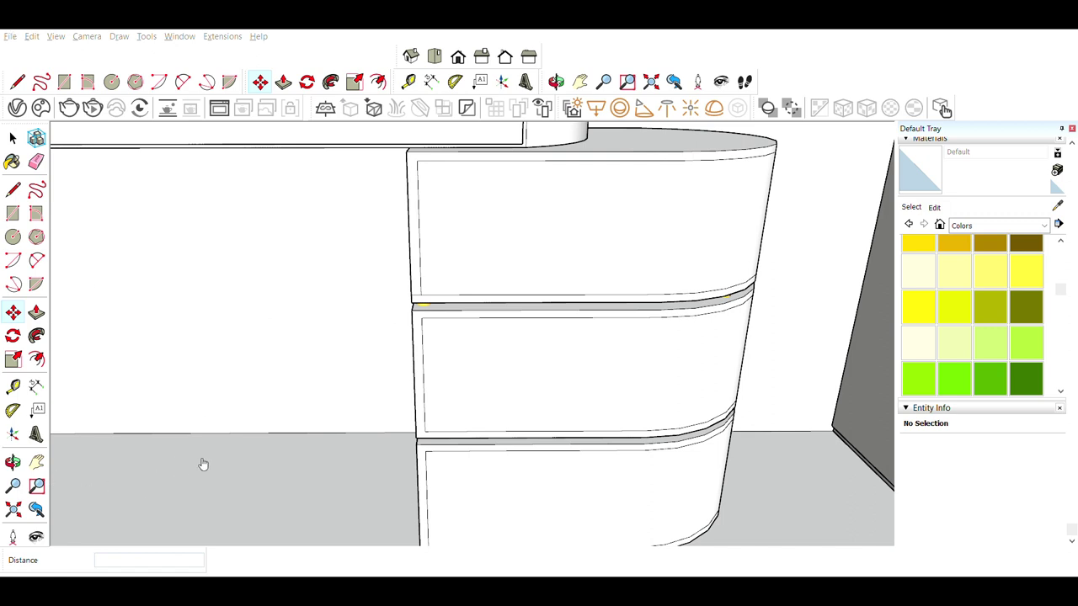
# Offset the drawer side face to create an inset border
pyautogui.scroll(-5, 649, 413)
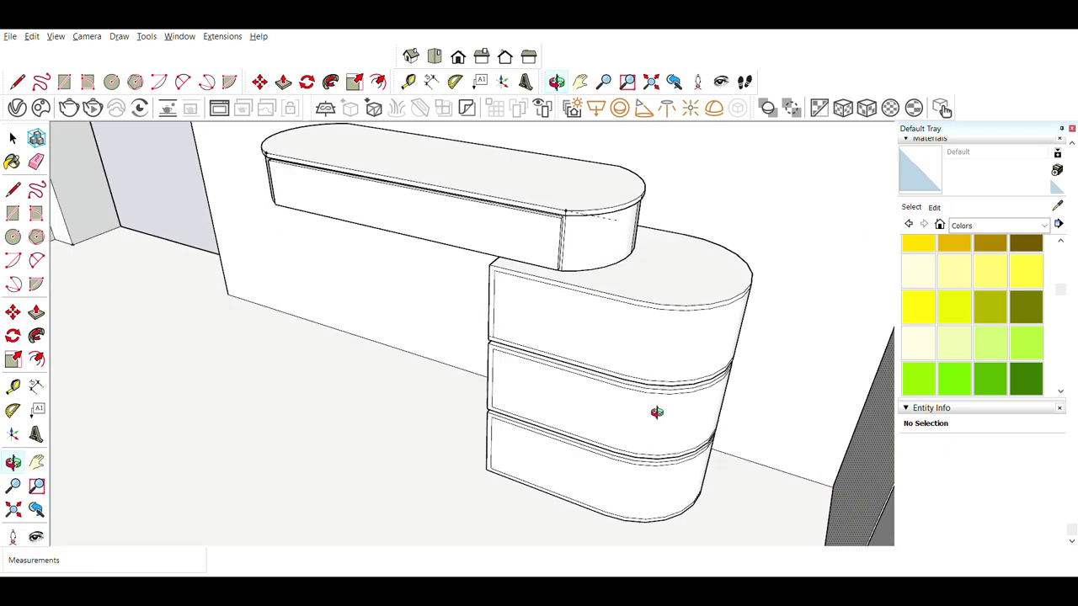
pyautogui.moveTo(649, 413); pyautogui.dragTo(753, 356, button='middle')
pyautogui.scroll(5, 517, 212)
pyautogui.scroll(3, 611, 163)
pyautogui.press('f')
pyautogui.scroll(-5, 610, 163)
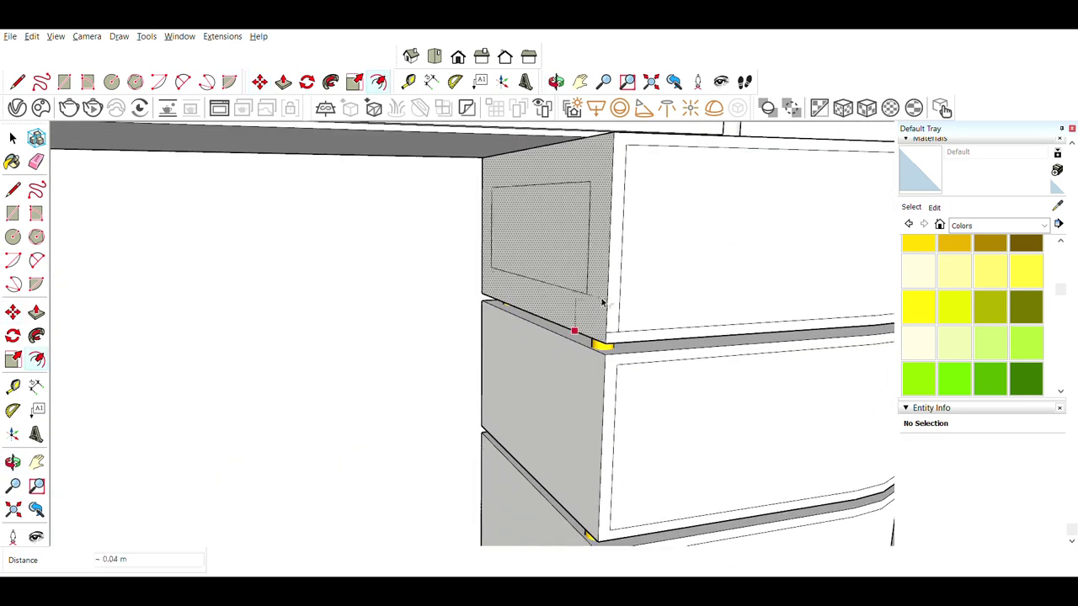
pyautogui.click(563, 328)
# Paint the bottom drawer's border yellow; try the desktop yellow, then undo it
pyautogui.scroll(2, 552, 452)
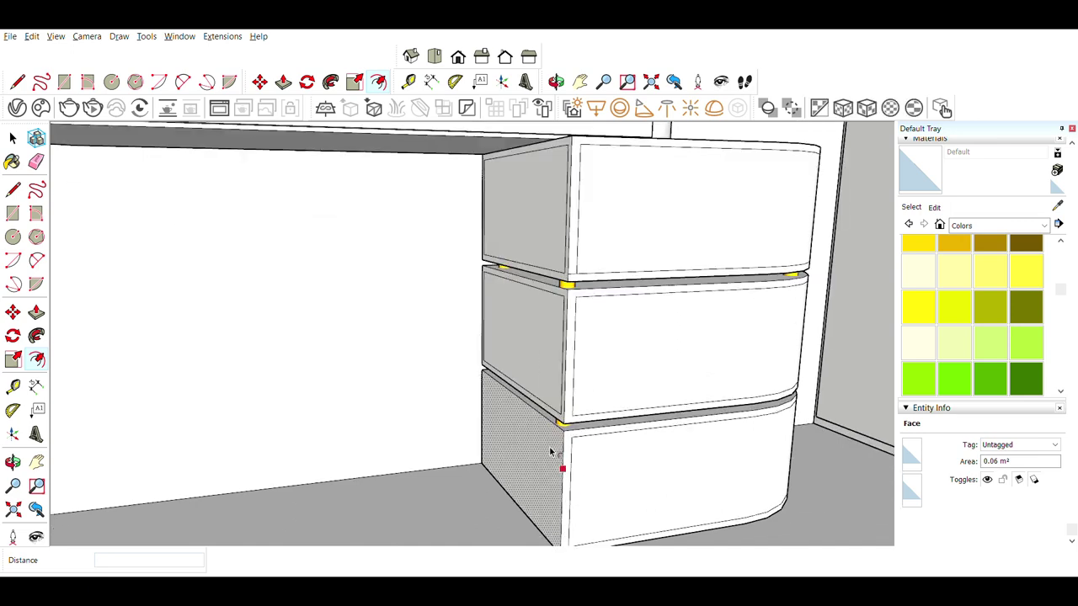
pyautogui.scroll(-3, 546, 447)
pyautogui.scroll(2, 534, 263)
pyautogui.press('b')
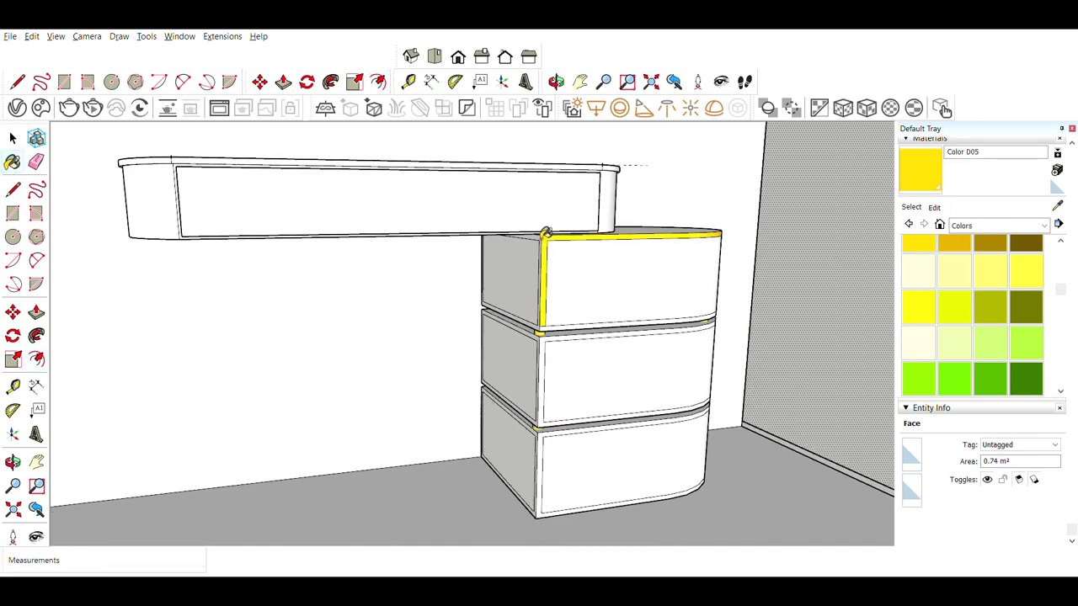
pyautogui.scroll(3, 551, 467)
pyautogui.click(590, 446)
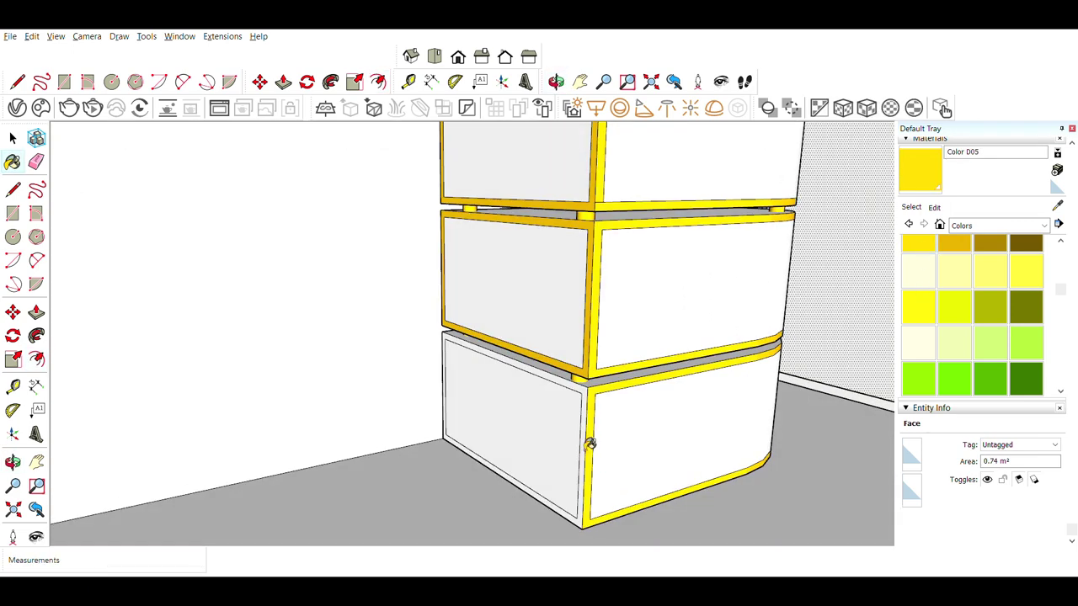
pyautogui.moveTo(589, 445); pyautogui.dragTo(519, 452, button='middle')
pyautogui.scroll(-3, 520, 452)
pyautogui.scroll(2, 531, 354)
pyautogui.scroll(3, 532, 353)
pyautogui.scroll(-3, 547, 257)
pyautogui.click(616, 312)
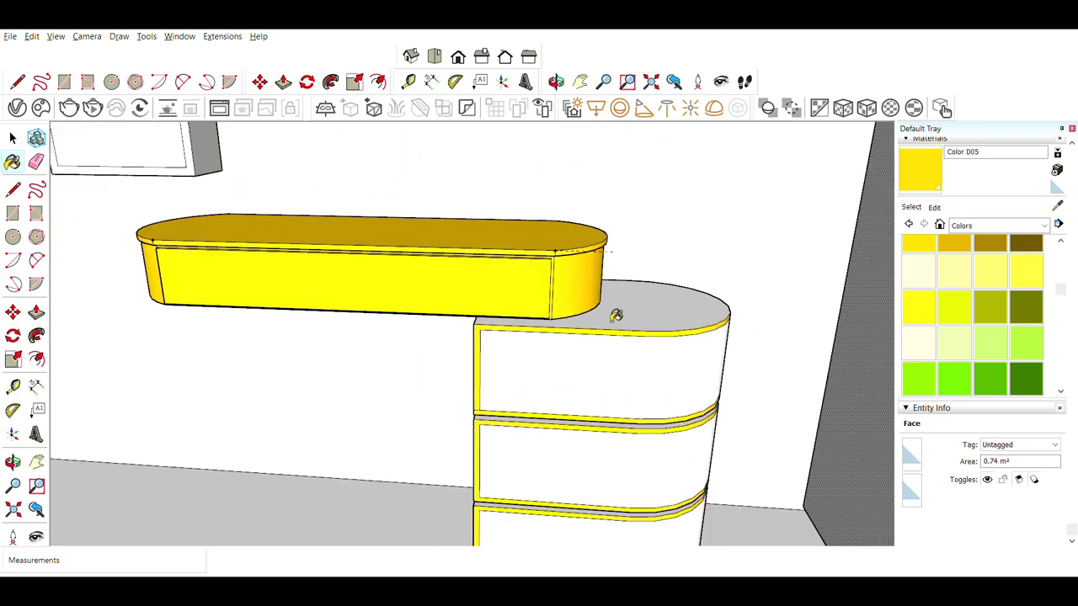
pyautogui.hotkey('ctrl', 'z')
# Select the desktop, then clear the selection
pyautogui.scroll(-1, 508, 298)
pyautogui.scroll(2, 501, 480)
pyautogui.scroll(-3, 551, 413)
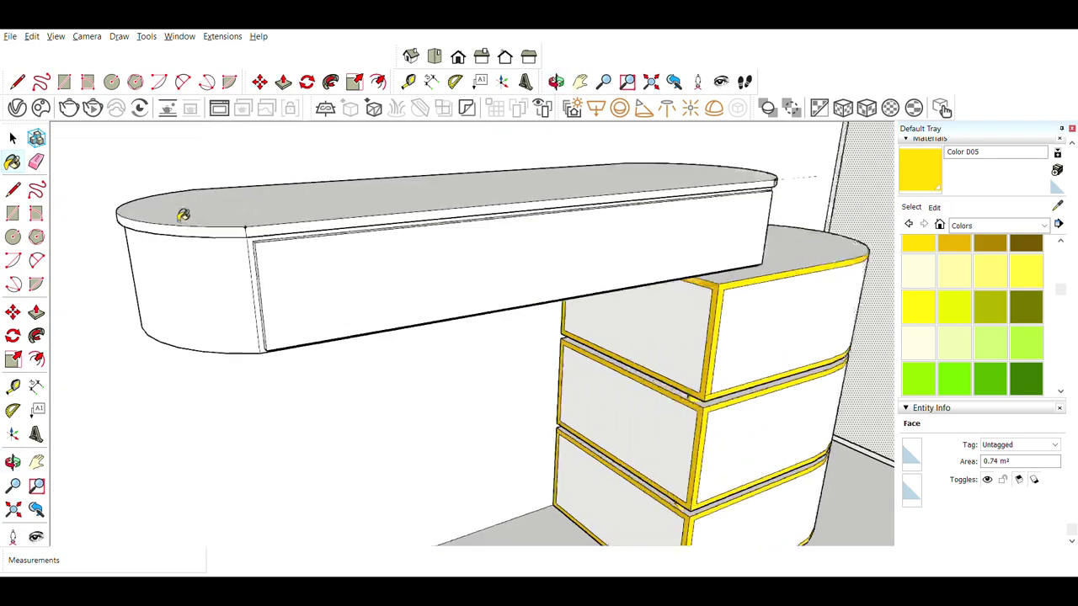
pyautogui.scroll(3, 183, 214)
pyautogui.press('space')
pyautogui.click(272, 300)
pyautogui.press('Escape')
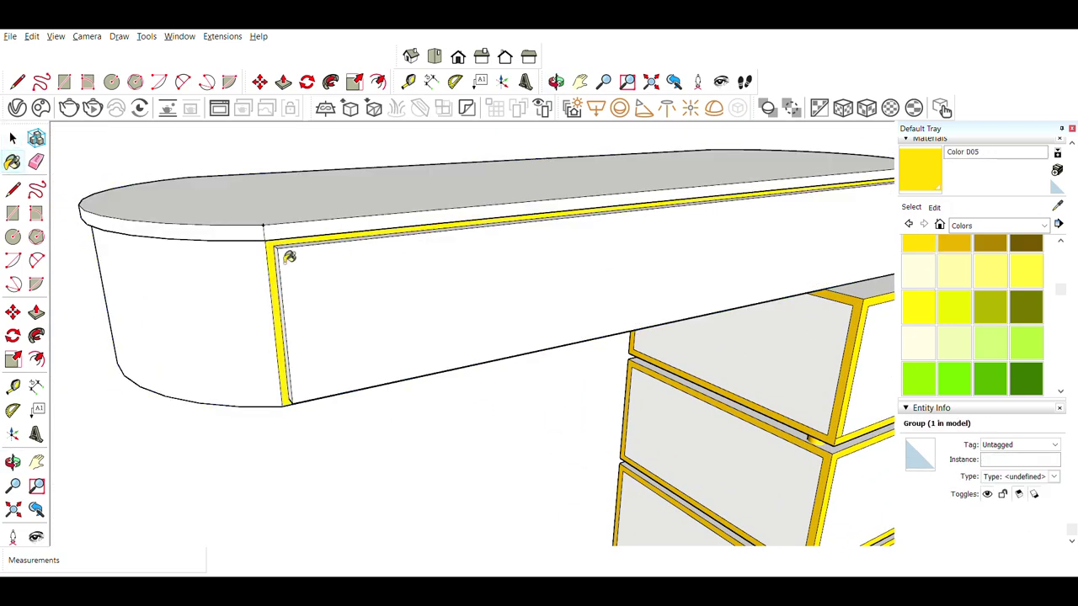
# Orbit around the desk to check the yellow trim, then load white Color M01 paint
pyautogui.scroll(-5, 288, 257)
pyautogui.moveTo(413, 373)
pyautogui.mouseDown(button='middle')
pyautogui.moveTo(581, 354)
pyautogui.moveTo(126, 172)
pyautogui.mouseUp(button='middle')
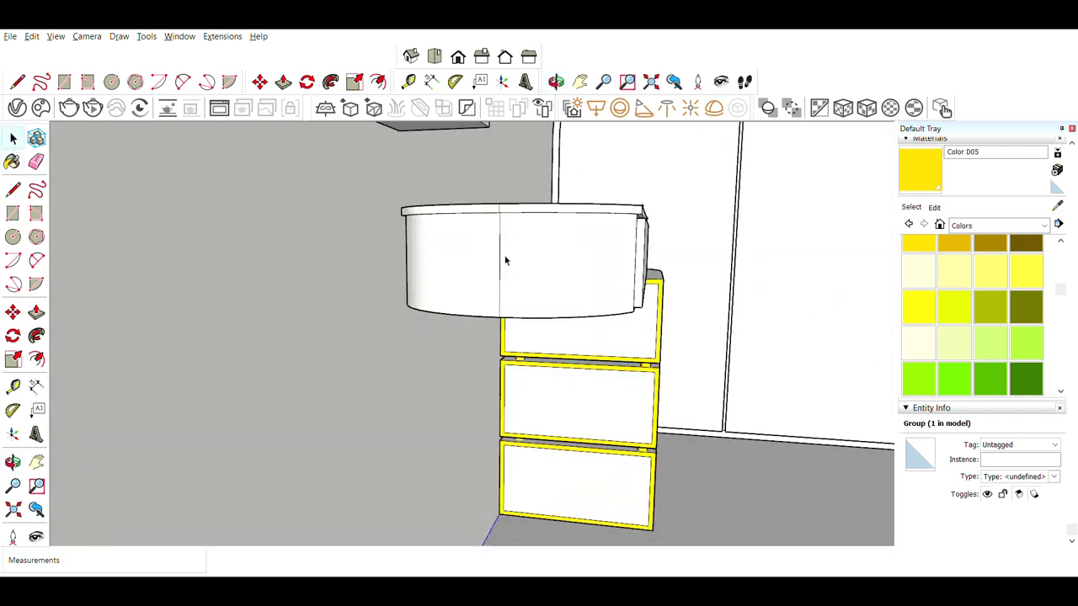
pyautogui.moveTo(501, 203); pyautogui.dragTo(705, 320, button='middle')
pyautogui.scroll(3, 577, 282)
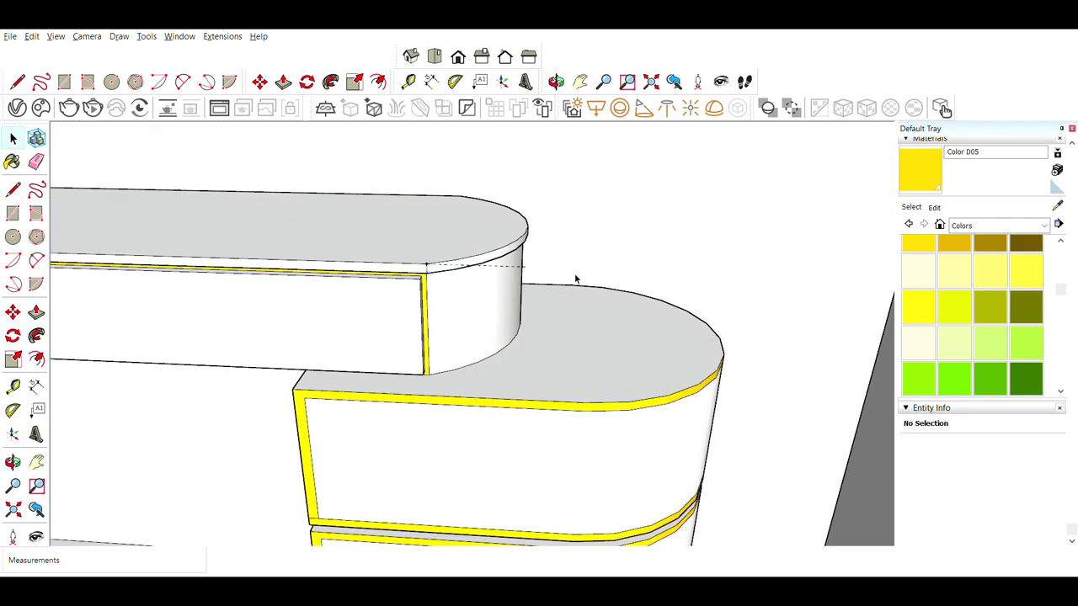
pyautogui.scroll(2, 500, 265)
pyautogui.moveTo(523, 288)
pyautogui.mouseDown(button='middle')
pyautogui.moveTo(329, 320)
pyautogui.moveTo(762, 309)
pyautogui.moveTo(678, 354)
pyautogui.mouseUp(button='middle')
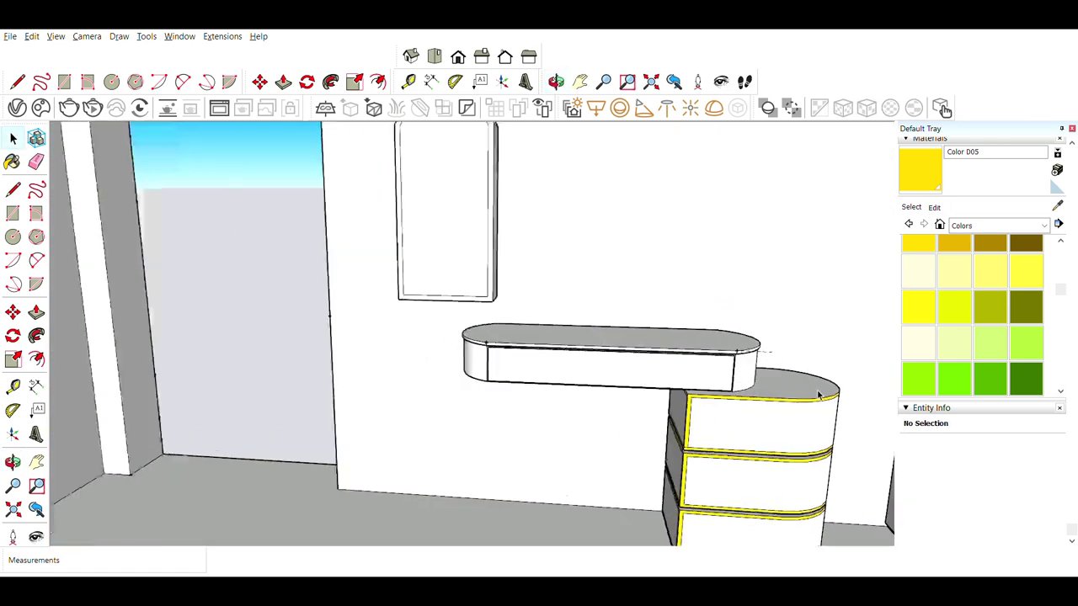
pyautogui.scroll(3, 678, 354)
pyautogui.moveTo(748, 316)
pyautogui.mouseDown(button='middle')
pyautogui.moveTo(293, 336)
pyautogui.moveTo(325, 284)
pyautogui.moveTo(765, 440)
pyautogui.mouseUp(button='middle')
pyautogui.scroll(-3, 984, 306)
pyautogui.scroll(2, 968, 311)
pyautogui.click(954, 316)
pyautogui.scroll(-3, 685, 447)
# Orbit around the desk to inspect its underside and then view it from above
pyautogui.scroll(-3, 542, 419)
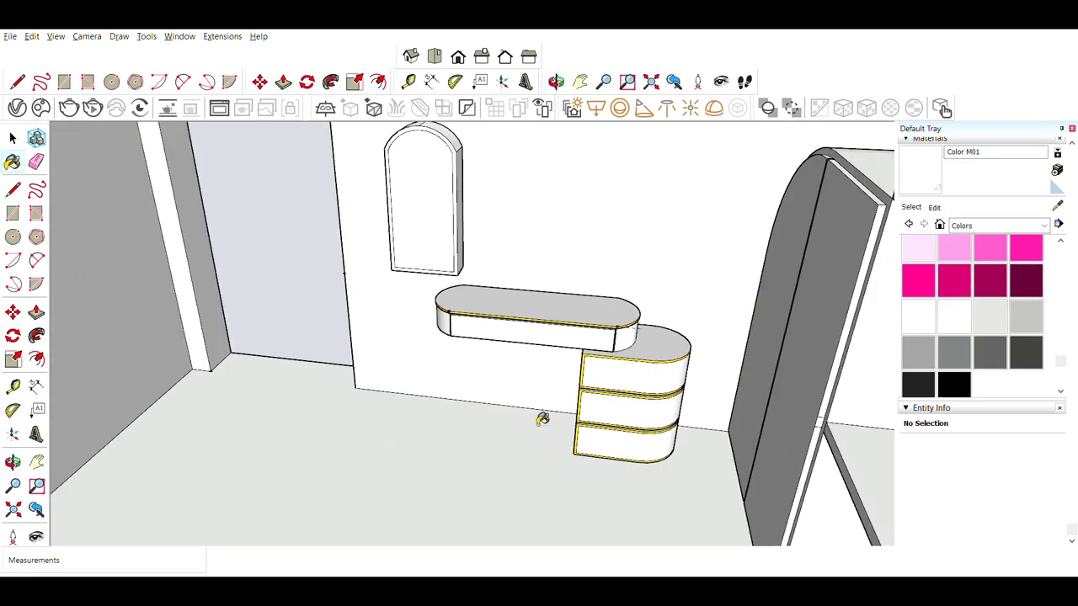
pyautogui.scroll(3, 542, 420)
pyautogui.moveTo(561, 365)
pyautogui.mouseDown(button='middle')
pyautogui.moveTo(614, 413)
pyautogui.moveTo(477, 211)
pyautogui.mouseUp(button='middle')
pyautogui.scroll(3, 336, 175)
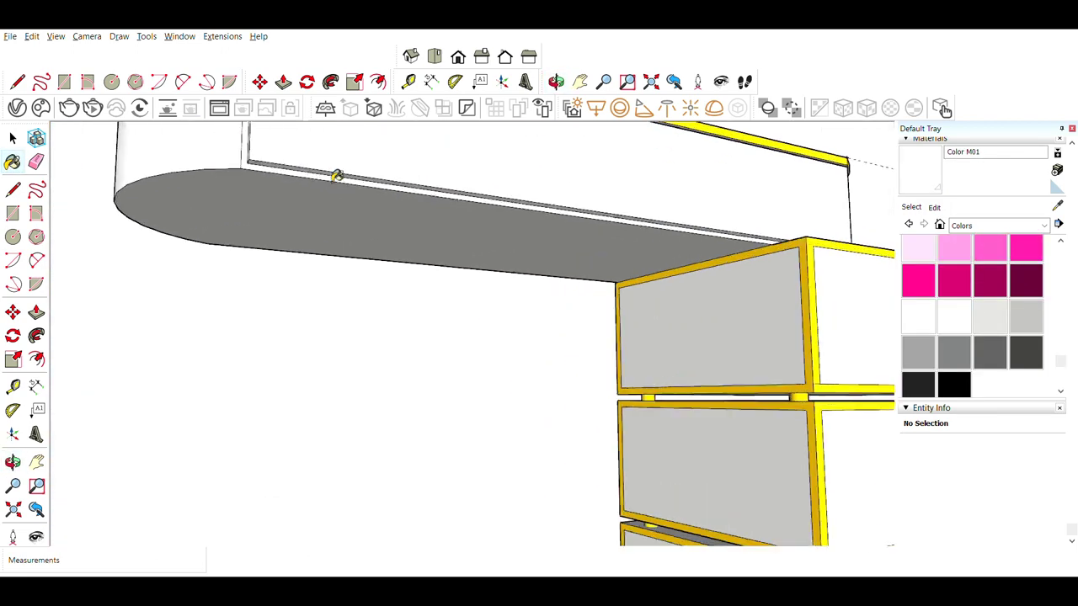
pyautogui.moveTo(336, 175)
pyautogui.mouseDown(button='middle')
pyautogui.moveTo(436, 221)
pyautogui.moveTo(572, 363)
pyautogui.moveTo(746, 380)
pyautogui.moveTo(766, 295)
pyautogui.moveTo(365, 344)
pyautogui.moveTo(740, 338)
pyautogui.mouseUp(button='middle')
# Paint the arched mirror's frame with the yellow Color D05 material
pyautogui.press('b')
pyautogui.scroll(-5, 568, 300)
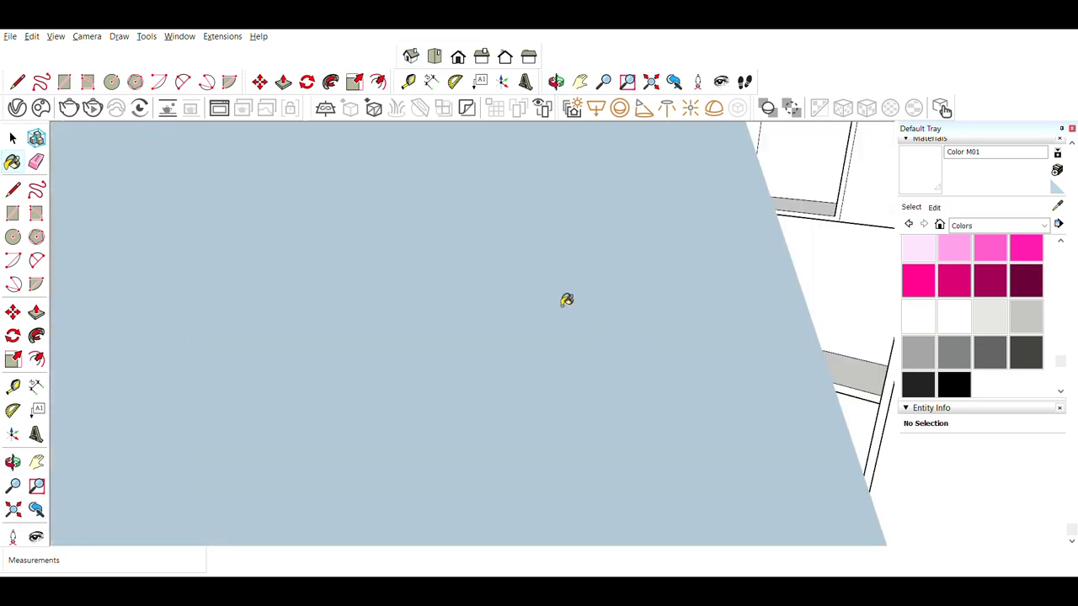
pyautogui.moveTo(568, 300); pyautogui.dragTo(494, 433, button='middle')
pyautogui.scroll(2, 103, 316)
pyautogui.scroll(2, 986, 307)
pyautogui.click(919, 312)
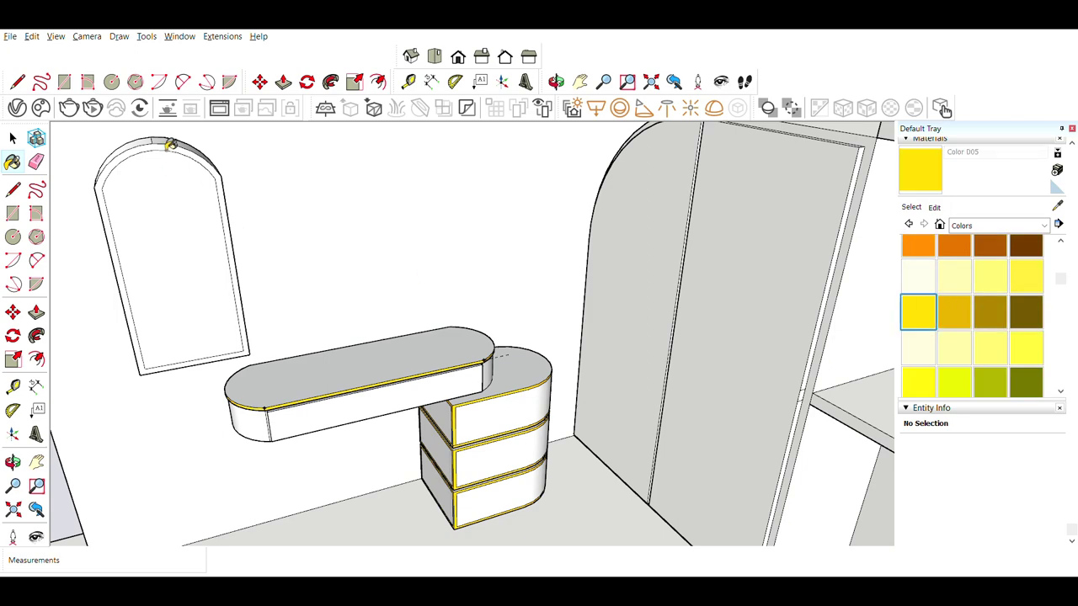
pyautogui.click(168, 145)
pyautogui.moveTo(168, 145); pyautogui.dragTo(97, 160, button='middle')
# Select the rounded cabinet's curved bottom edge
pyautogui.scroll(3, 249, 383)
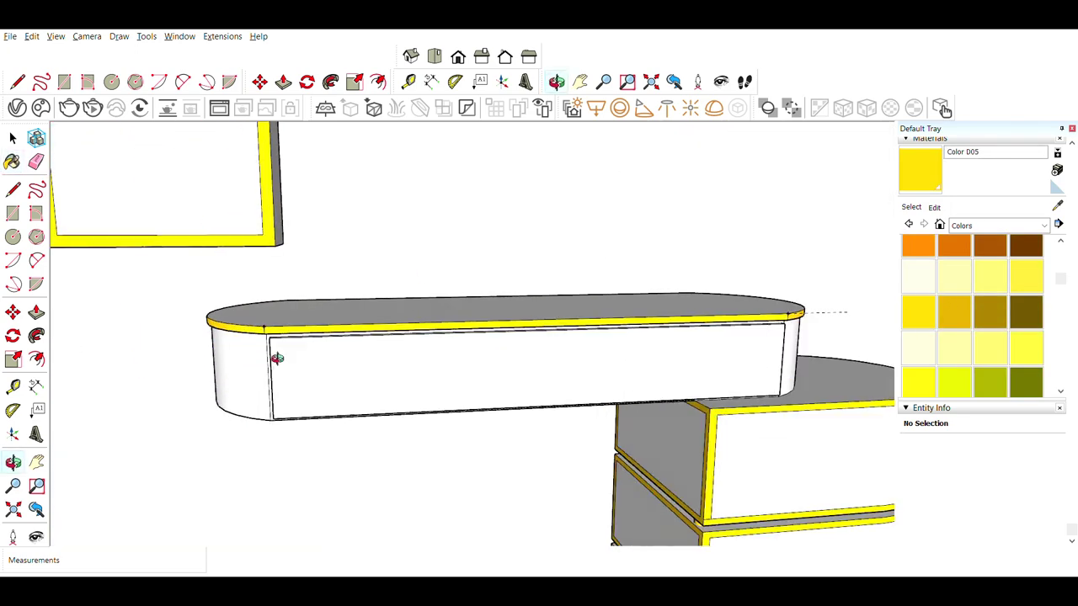
pyautogui.moveTo(277, 356); pyautogui.dragTo(630, 390, button='middle')
pyautogui.scroll(-2, 495, 317)
pyautogui.moveTo(679, 453); pyautogui.dragTo(469, 409, button='middle')
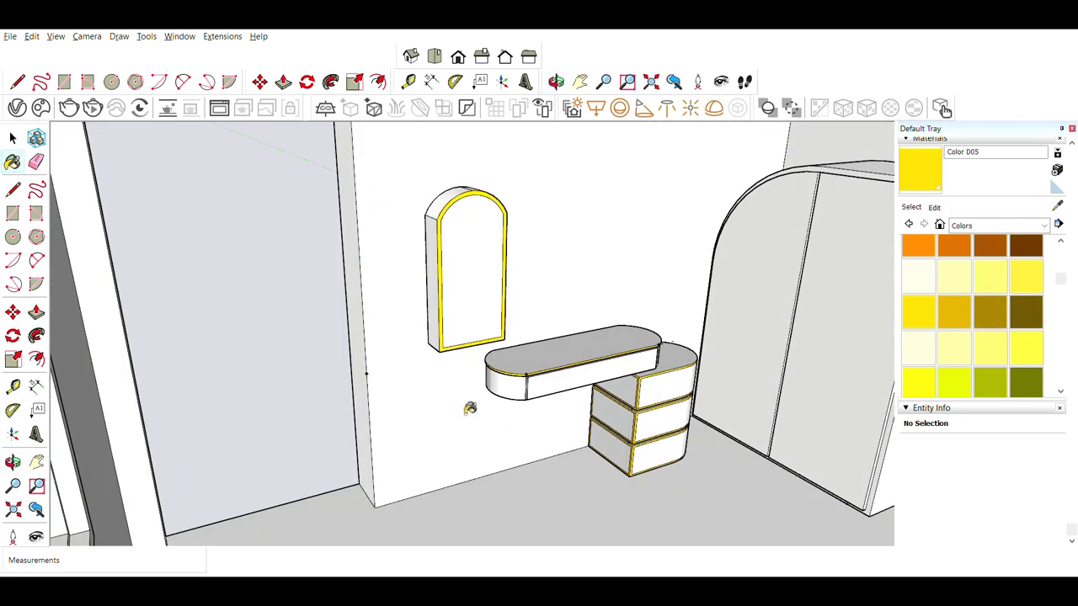
pyautogui.scroll(5, 569, 392)
pyautogui.click(12, 137)
pyautogui.click(421, 389)
pyautogui.scroll(3, 421, 380)
# Move the cabinet's curved bottom edge 0.01 m
pyautogui.scroll(2, 415, 325)
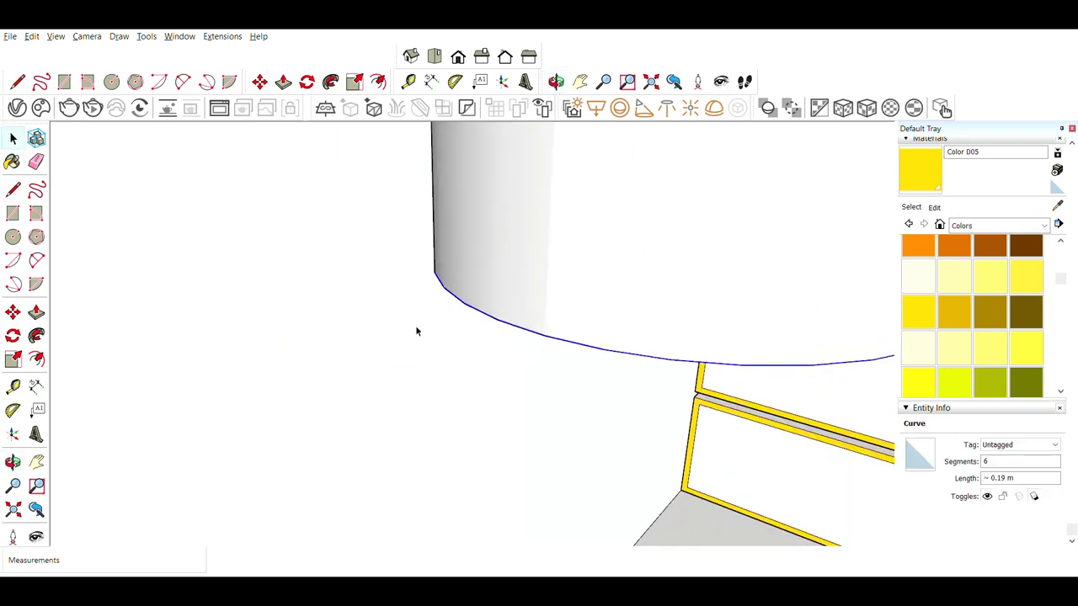
pyautogui.scroll(-2, 411, 423)
pyautogui.press('m')
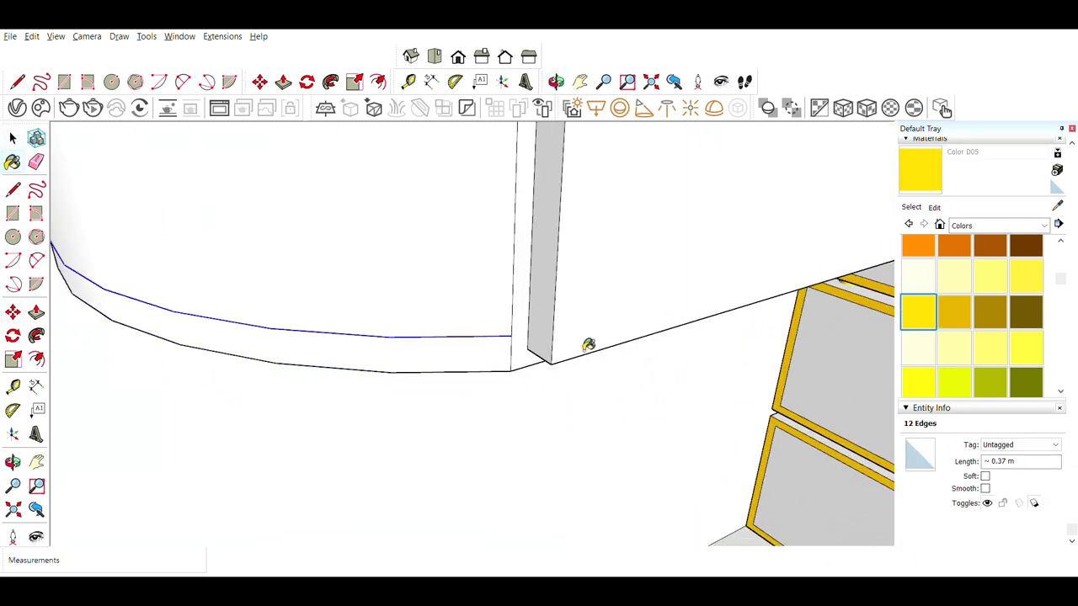
pyautogui.scroll(-5, 588, 345)
pyautogui.moveTo(549, 349)
pyautogui.mouseDown(button='middle')
pyautogui.moveTo(264, 331)
pyautogui.moveTo(558, 361)
pyautogui.mouseUp(button='middle')
pyautogui.scroll(5, 558, 361)
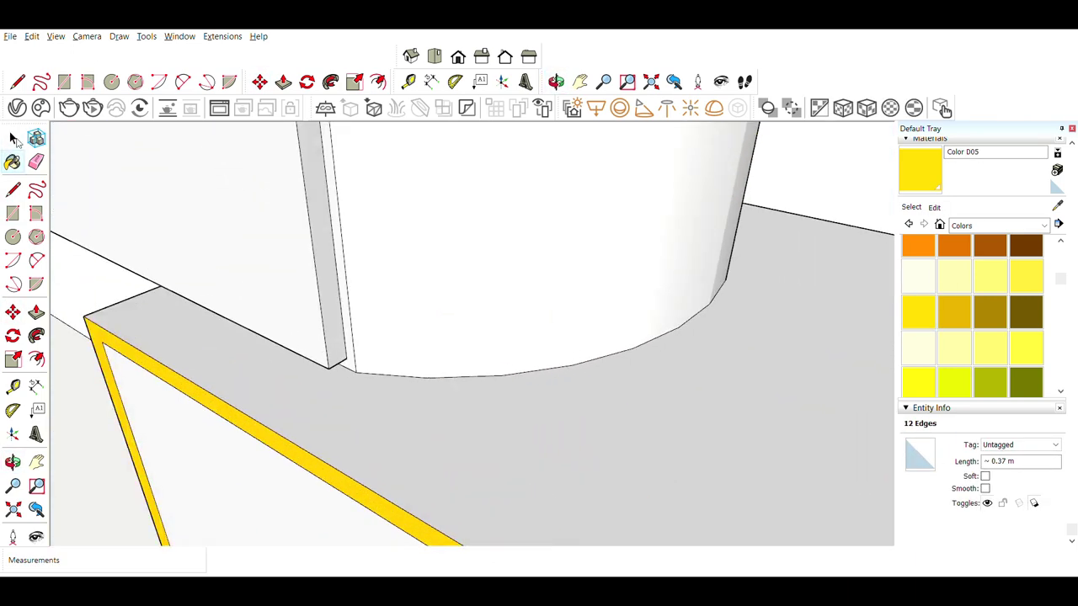
pyautogui.moveTo(894, 290); pyautogui.dragTo(469, 358, button='middle')
pyautogui.click(469, 358)
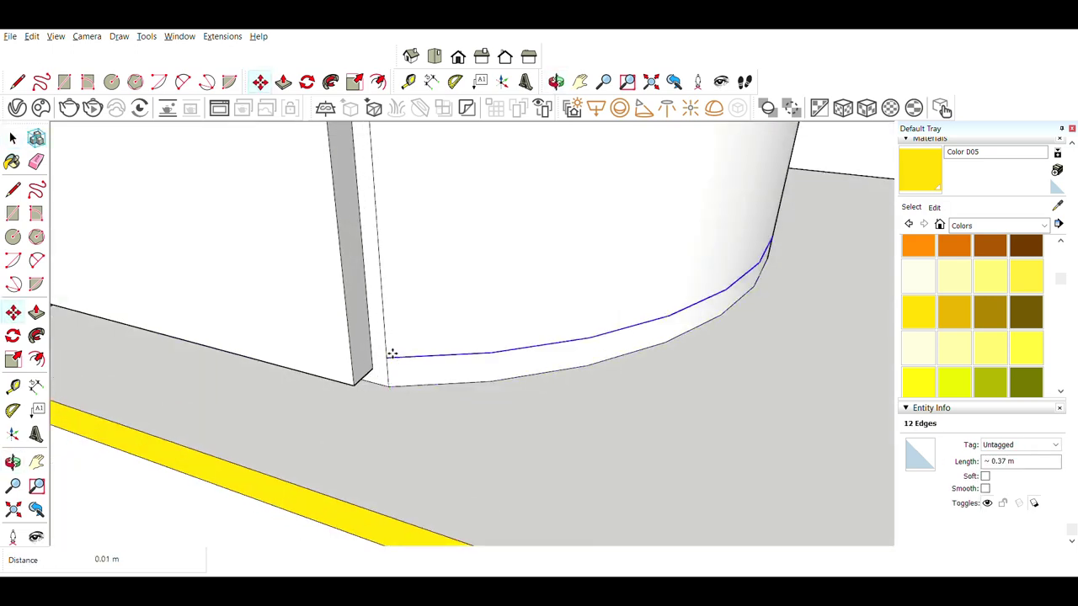
# Draw a diagonal line across the lower corner of the upper storage block's panel
pyautogui.press('l')
pyautogui.scroll(-5, 624, 348)
pyautogui.moveTo(626, 340); pyautogui.dragTo(753, 385, button='middle')
pyautogui.scroll(5, 608, 327)
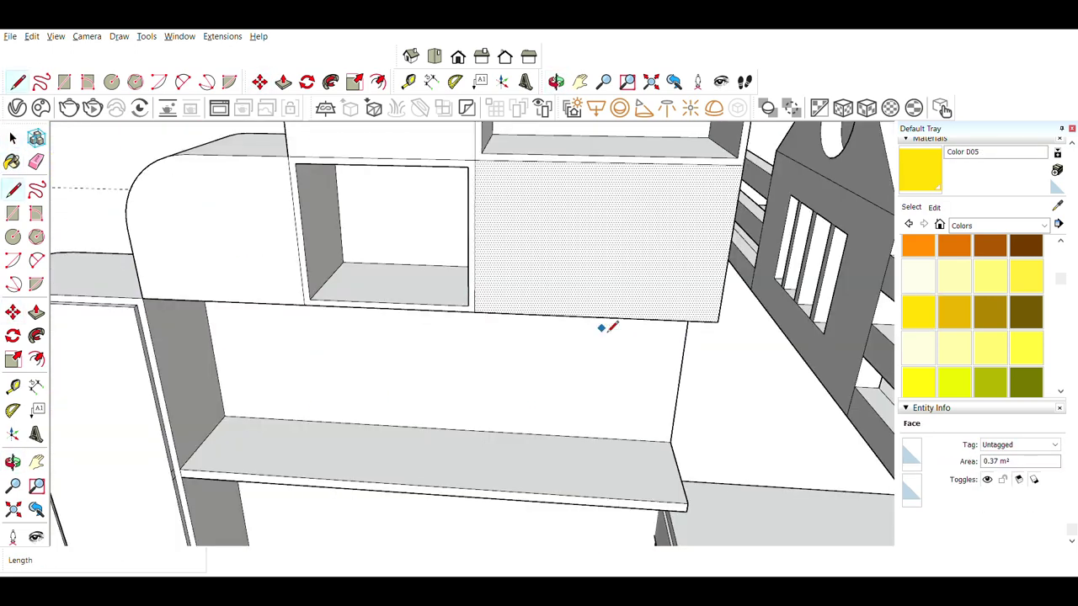
pyautogui.moveTo(735, 238)
pyautogui.mouseDown(button='middle')
pyautogui.moveTo(777, 185)
pyautogui.moveTo(726, 261)
pyautogui.mouseUp(button='middle')
pyautogui.moveTo(710, 309); pyautogui.dragTo(720, 257, button='middle')
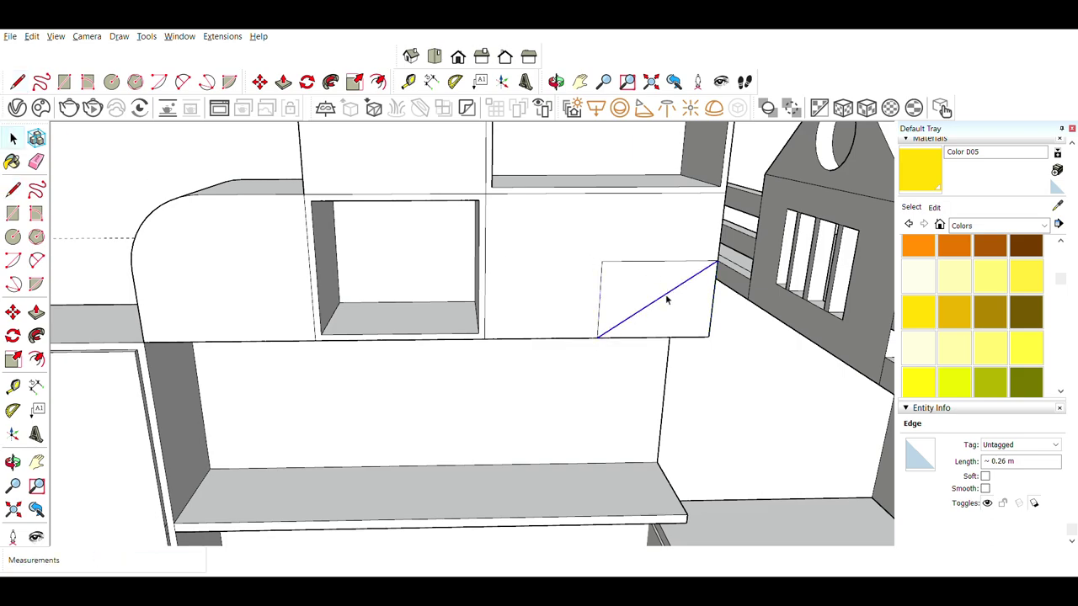
# Push the triangular corner cut by the diagonal line back into the shelf panel
pyautogui.scroll(-3, 666, 299)
pyautogui.press('p')
pyautogui.click(640, 356)
pyautogui.moveTo(640, 356); pyautogui.dragTo(609, 283, button='middle')
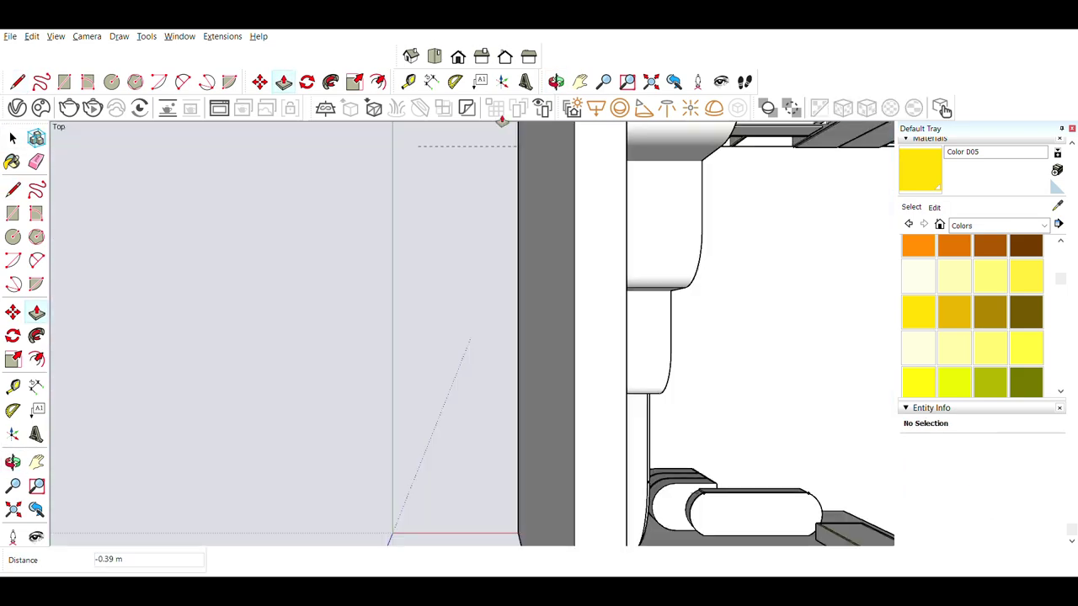
pyautogui.moveTo(502, 121)
pyautogui.mouseDown(button='middle')
pyautogui.moveTo(717, 289)
pyautogui.moveTo(665, 192)
pyautogui.mouseUp(button='middle')
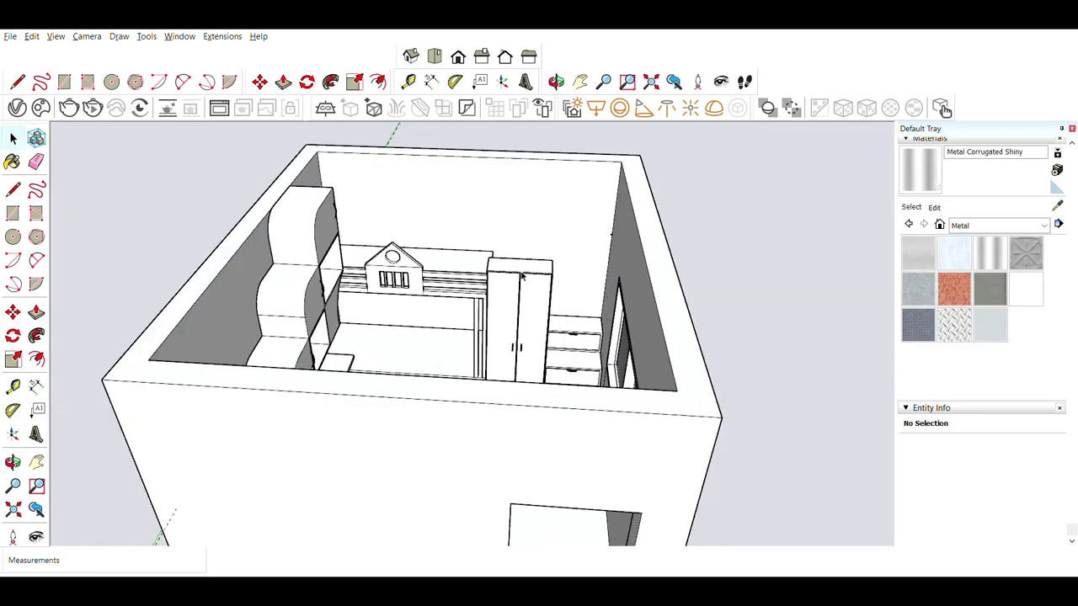
# Begin pushing the wardrobe's front face inward
pyautogui.scroll(5, 522, 278)
pyautogui.press('p')
pyautogui.click(419, 248)
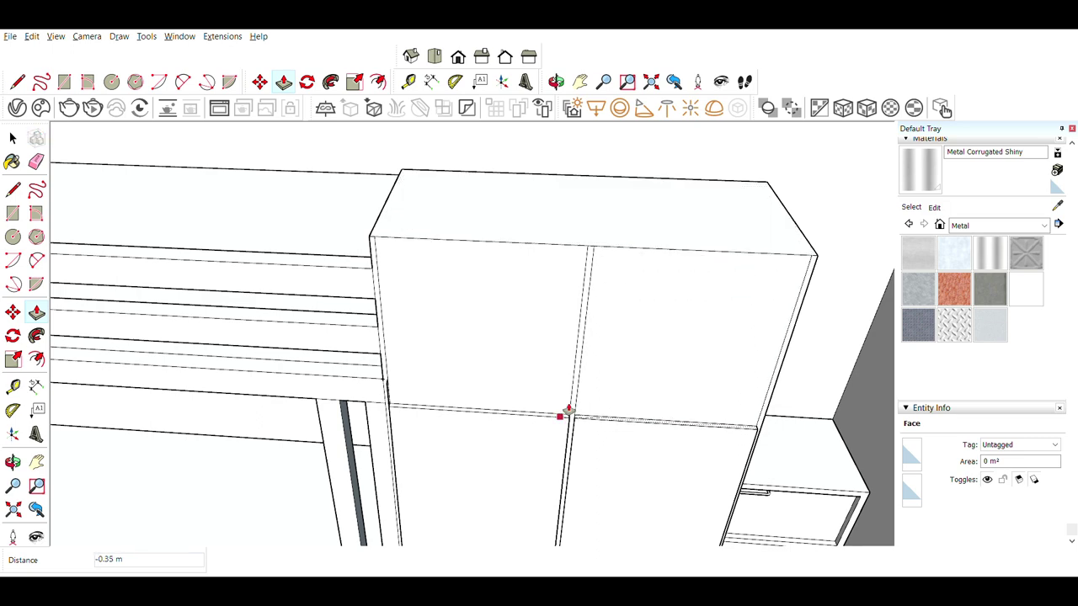
pyautogui.scroll(3, 564, 412)
pyautogui.scroll(4, 474, 332)
# Push the wardrobe's top face down where it meets the loft bed railing
pyautogui.press('l')
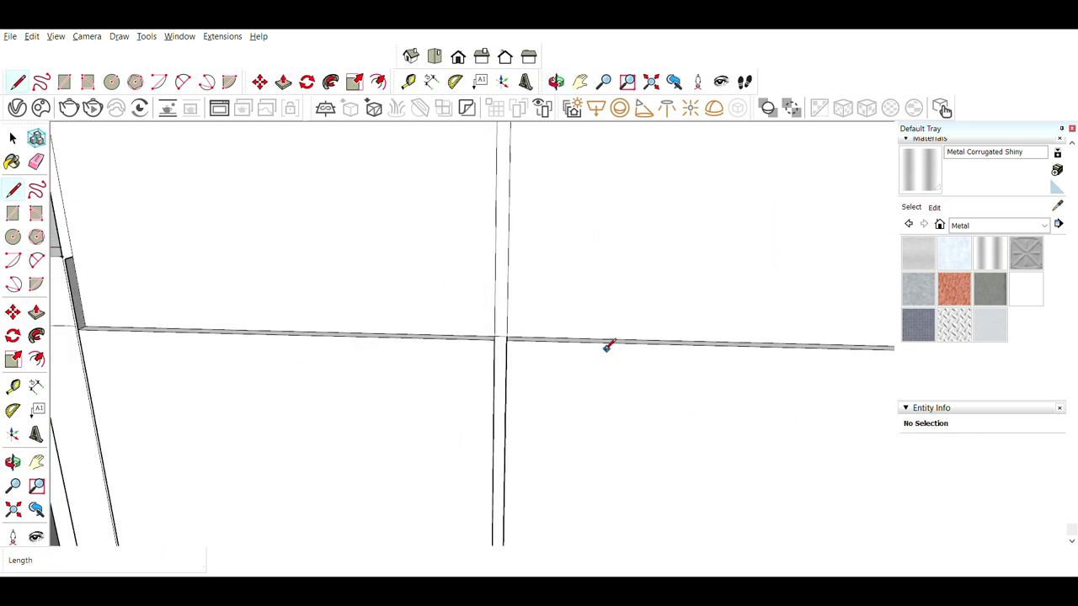
pyautogui.scroll(-5, 607, 345)
pyautogui.click(492, 377)
pyautogui.scroll(-5, 480, 362)
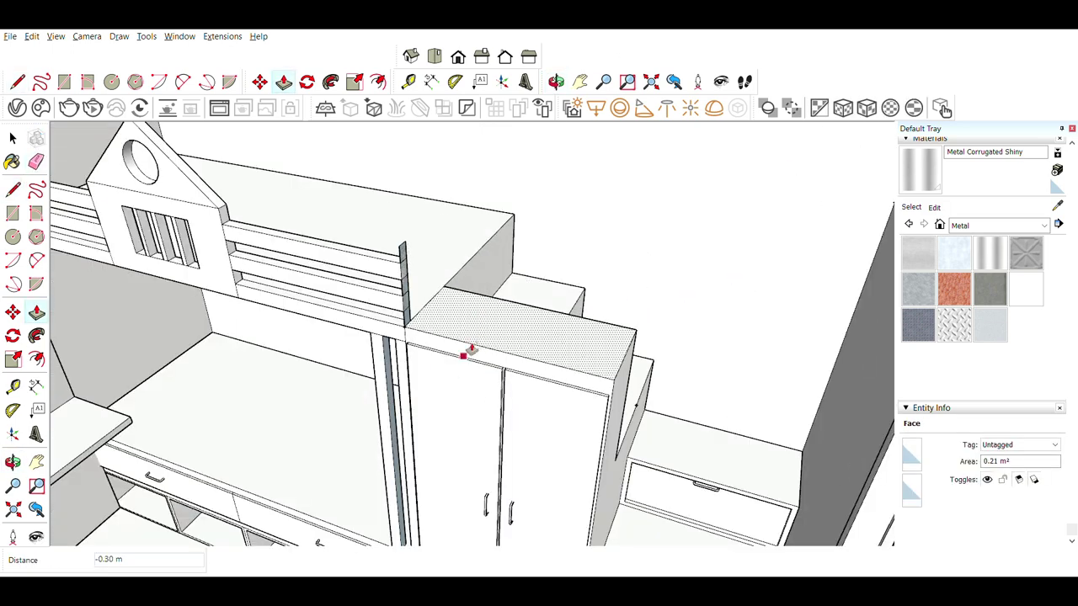
pyautogui.moveTo(469, 354); pyautogui.dragTo(513, 337, button='middle')
pyautogui.scroll(3, 512, 324)
pyautogui.press('p')
pyautogui.click(418, 337)
pyautogui.click(412, 341)
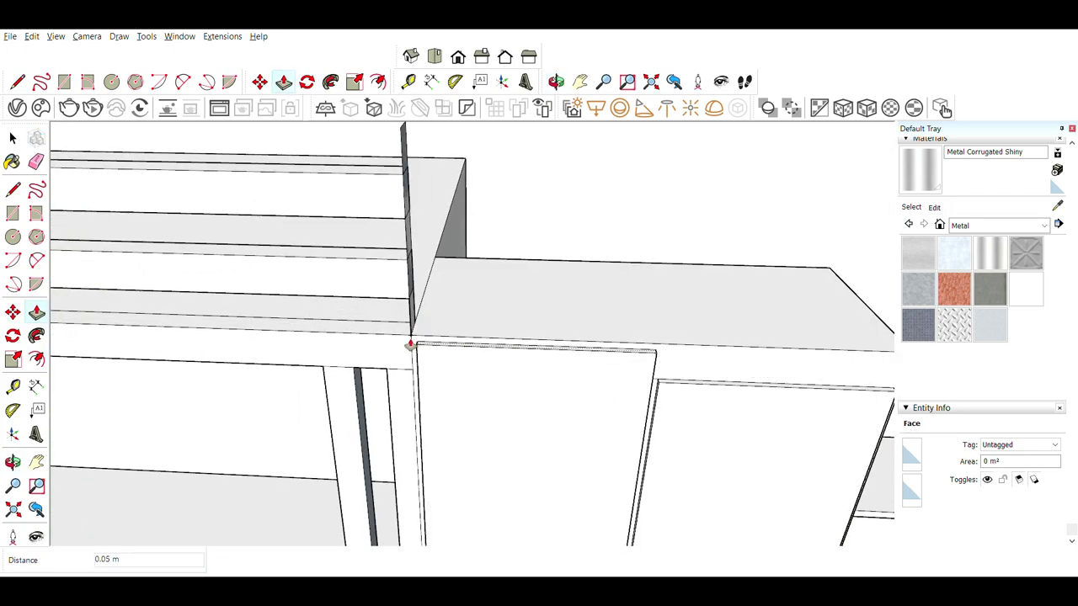
# Try erasing edges and covering the front rails with a face, then undo the face
pyautogui.scroll(-5, 606, 337)
pyautogui.moveTo(643, 236)
pyautogui.mouseDown(button='middle')
pyautogui.moveTo(534, 202)
pyautogui.moveTo(472, 219)
pyautogui.moveTo(500, 169)
pyautogui.mouseUp(button='middle')
pyautogui.press('e')
pyautogui.scroll(3, 455, 219)
pyautogui.scroll(2, 419, 217)
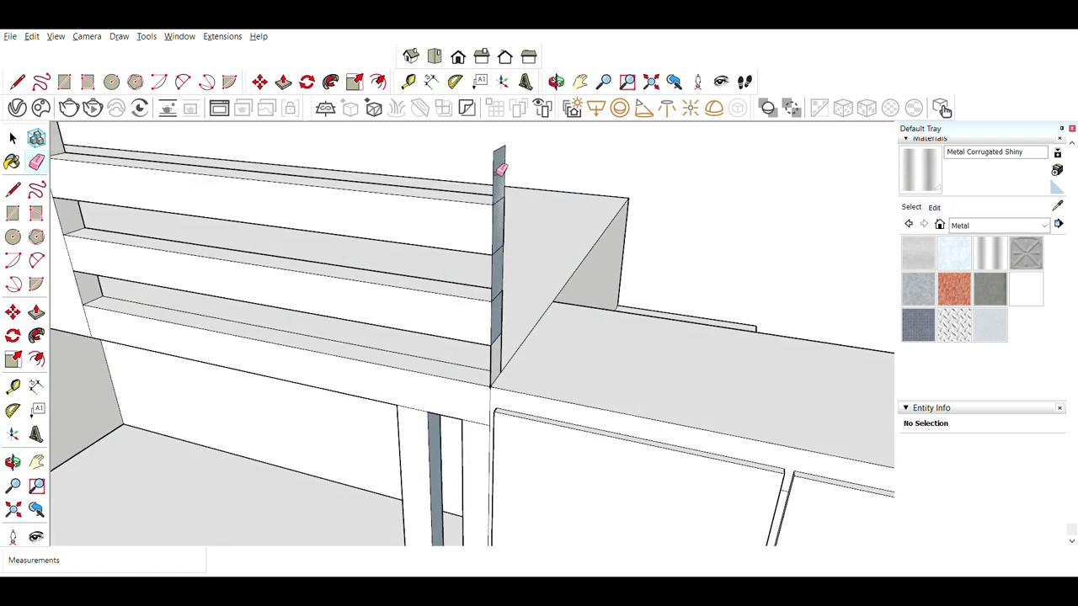
pyautogui.moveTo(501, 353); pyautogui.dragTo(654, 312, button='middle')
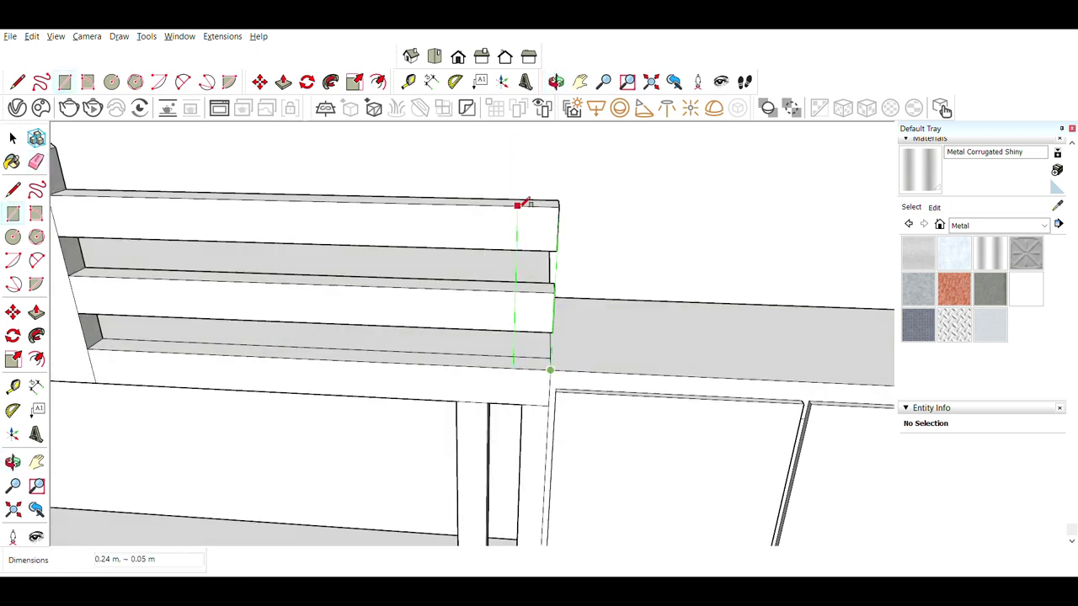
pyautogui.click(522, 202)
pyautogui.hotkey('ctrl', 'z')
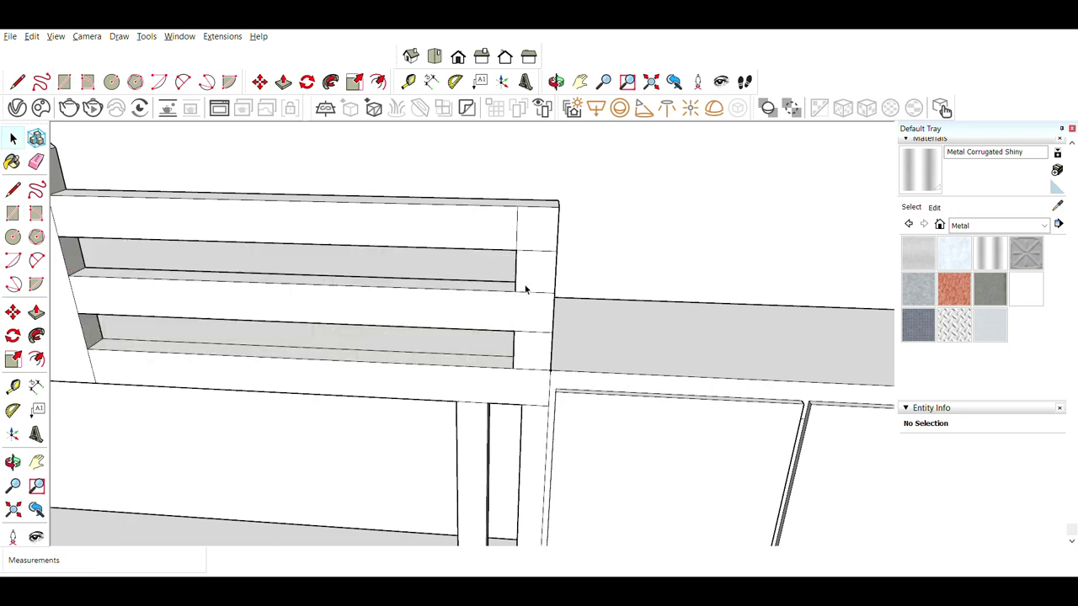
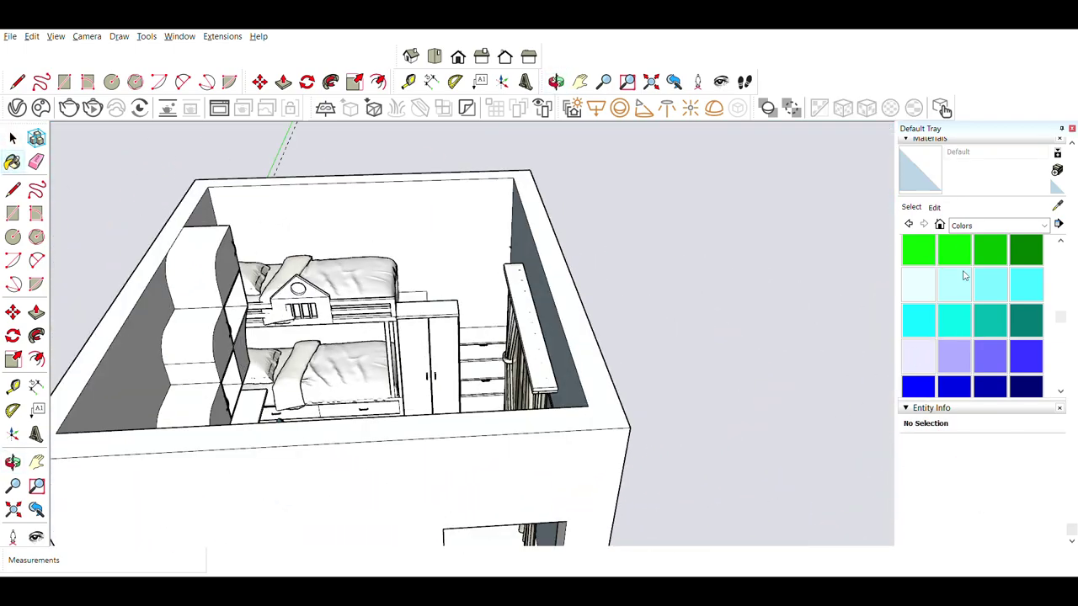
# Switch the material browser to the Colors-Named library and scroll through its swatches
pyautogui.scroll(-3, 964, 275)
pyautogui.click(999, 226)
pyautogui.click(999, 243)
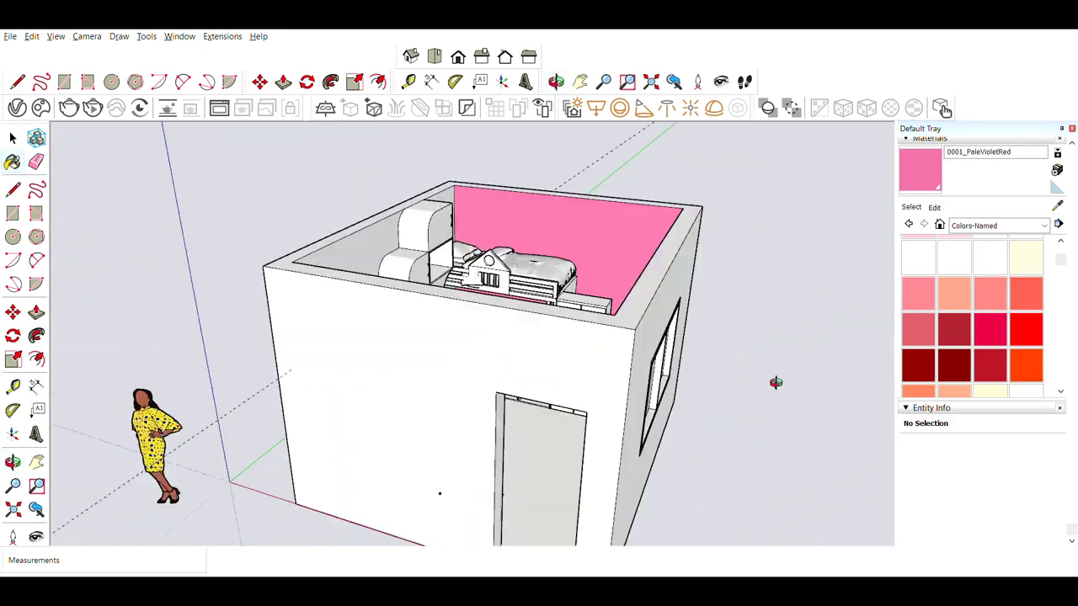
pyautogui.scroll(-3, 986, 308)
pyautogui.scroll(-3, 979, 308)
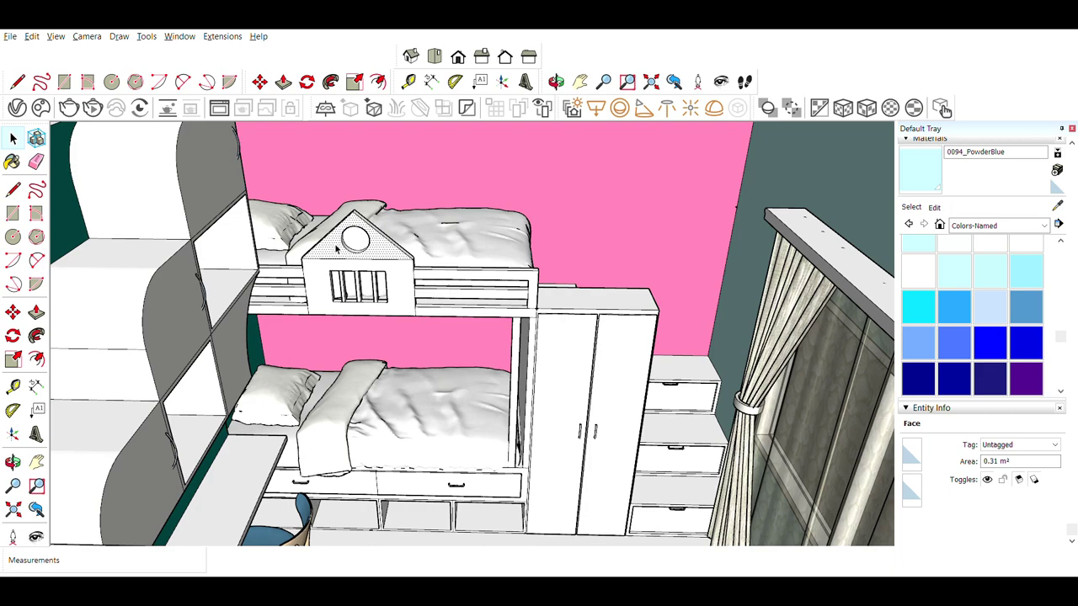
pyautogui.scroll(1, 974, 282)
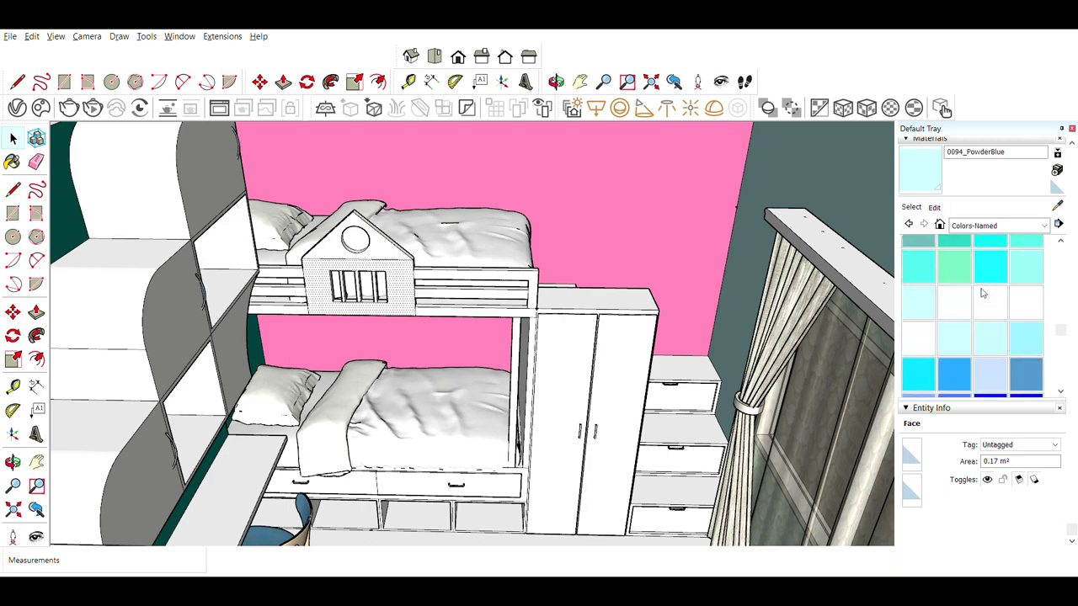
pyautogui.scroll(2, 974, 281)
pyautogui.scroll(3, 1002, 303)
pyautogui.scroll(3, 392, 240)
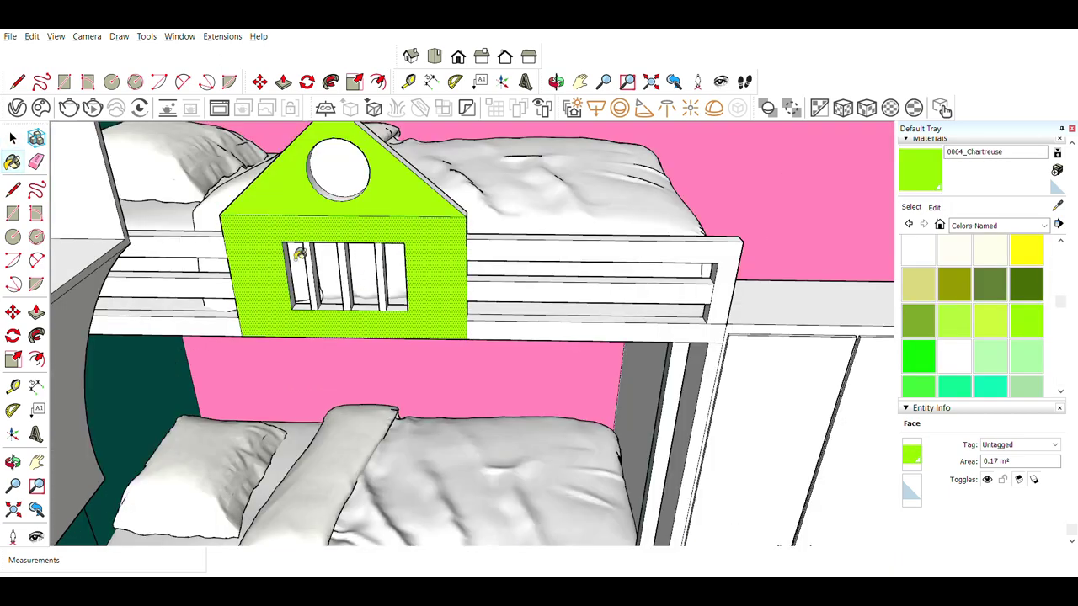
pyautogui.scroll(3, 284, 289)
# Orbit around the room to inspect the green headboard, bunk rails and wardrobe, ending on the bunk beds
pyautogui.moveTo(605, 309); pyautogui.dragTo(503, 297, button='middle')
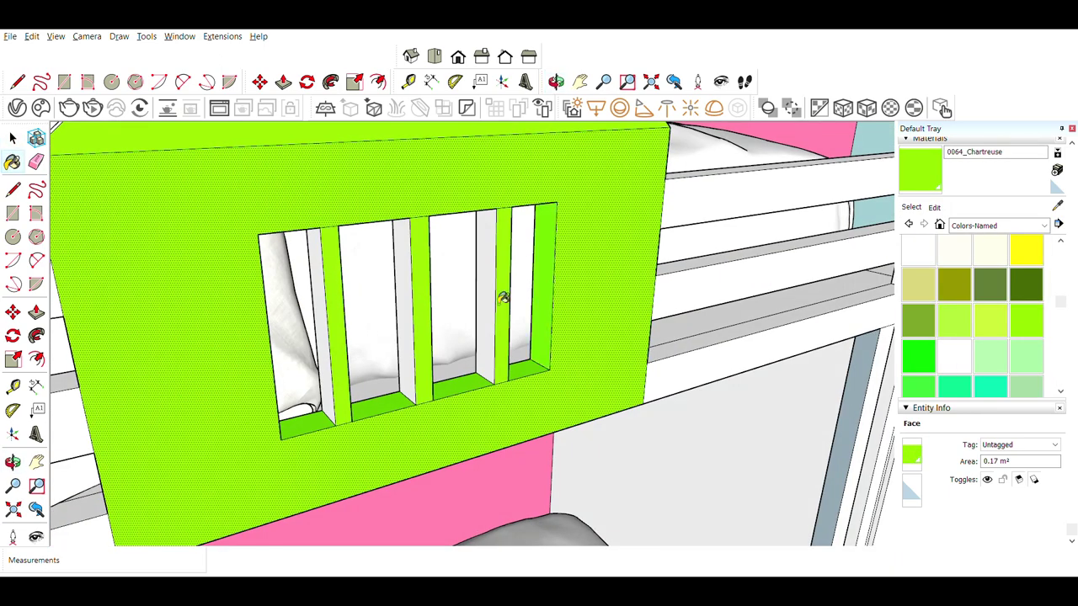
pyautogui.scroll(-3, 328, 324)
pyautogui.moveTo(404, 320); pyautogui.dragTo(457, 309, button='middle')
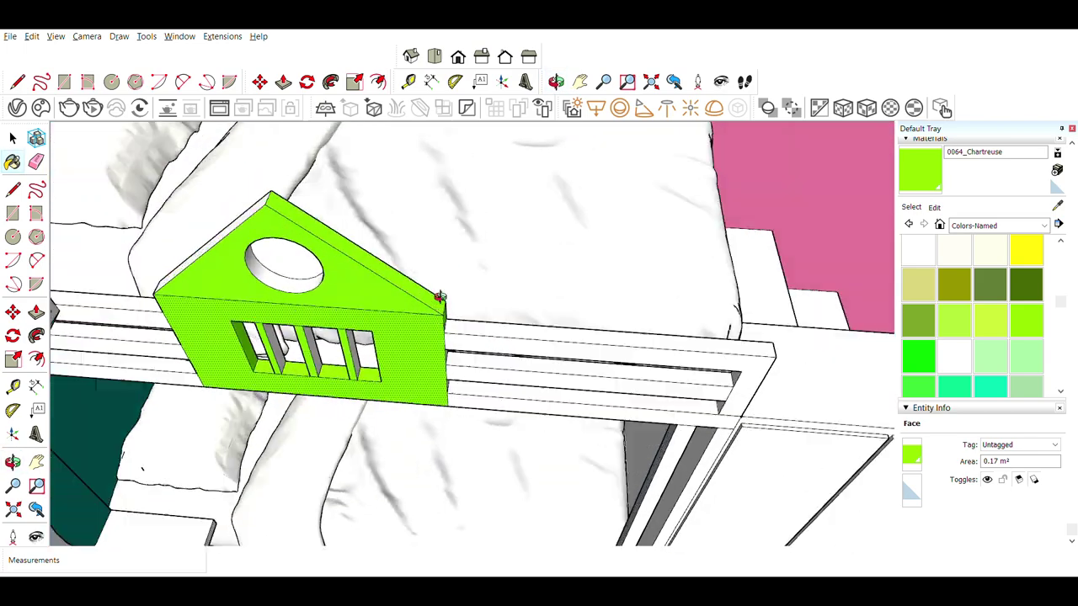
pyautogui.scroll(3, 439, 357)
pyautogui.moveTo(440, 357); pyautogui.dragTo(299, 197, button='middle')
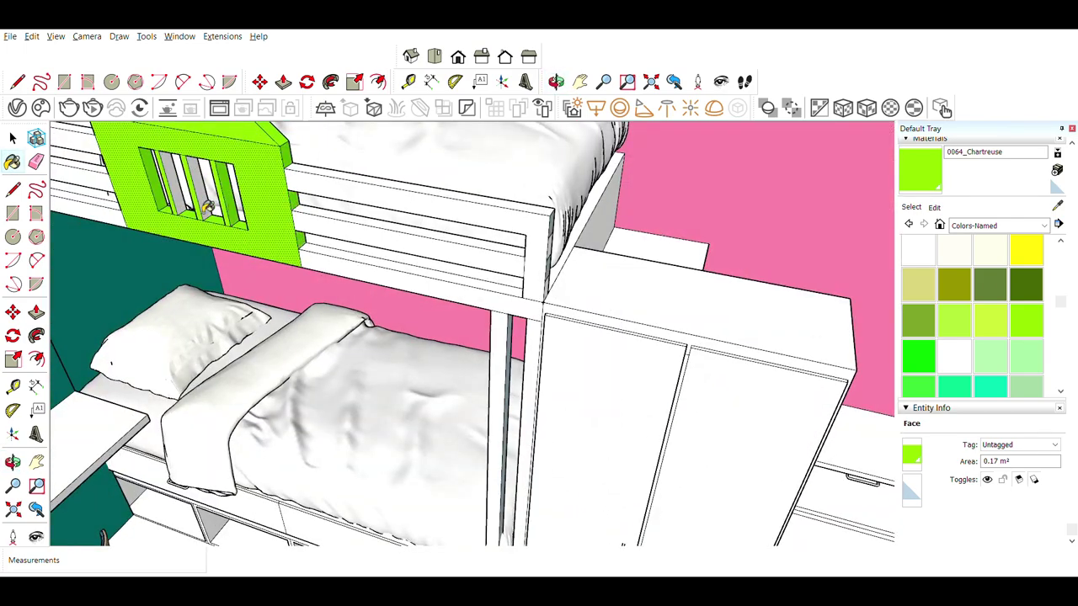
pyautogui.moveTo(139, 213)
pyautogui.mouseDown(button='middle')
pyautogui.moveTo(440, 190)
pyautogui.moveTo(224, 320)
pyautogui.mouseUp(button='middle')
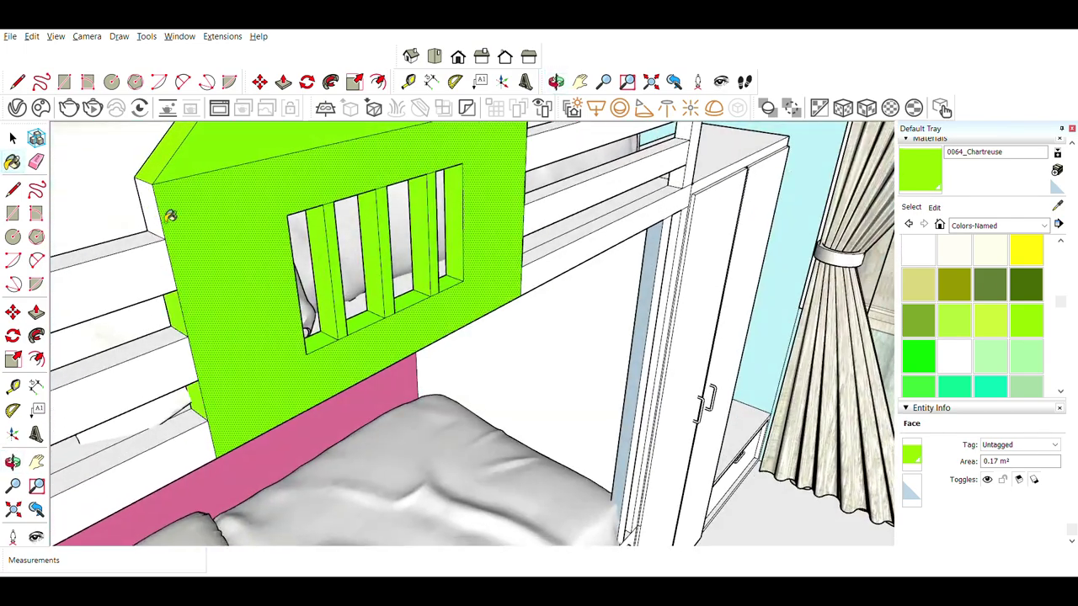
pyautogui.moveTo(168, 212); pyautogui.dragTo(410, 243, button='middle')
pyautogui.scroll(-5, 410, 242)
pyautogui.moveTo(547, 368)
pyautogui.mouseDown(button='middle')
pyautogui.moveTo(631, 313)
pyautogui.moveTo(207, 358)
pyautogui.mouseUp(button='middle')
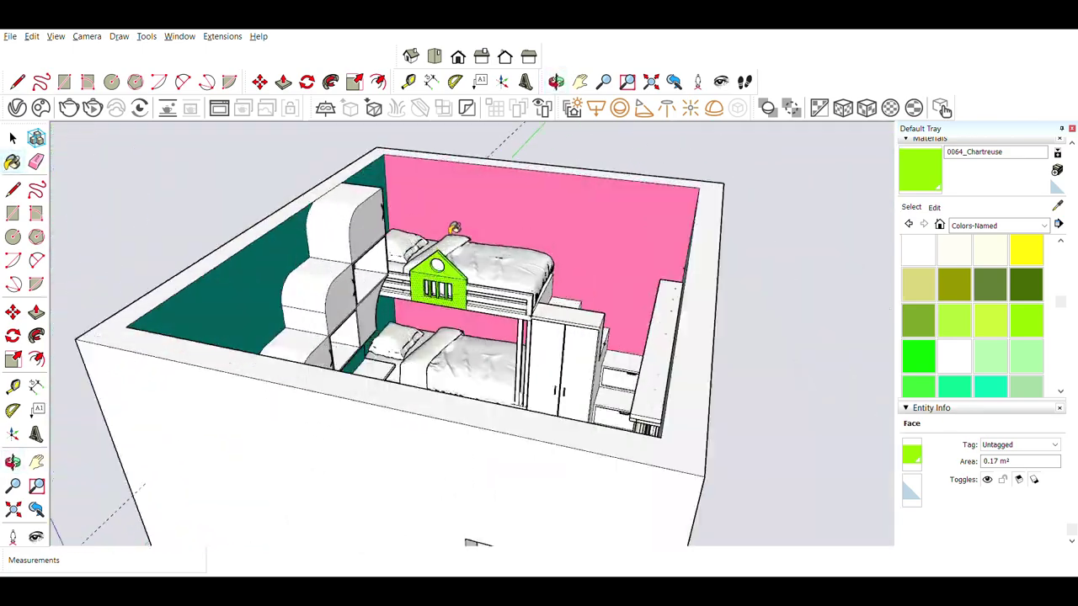
pyautogui.scroll(4, 207, 359)
pyautogui.scroll(-3, 208, 359)
pyautogui.scroll(-4, 590, 349)
pyautogui.moveTo(589, 348)
pyautogui.mouseDown(button='middle')
pyautogui.moveTo(241, 313)
pyautogui.moveTo(616, 341)
pyautogui.mouseUp(button='middle')
pyautogui.scroll(4, 616, 341)
pyautogui.scroll(-4, 589, 350)
pyautogui.scroll(-1, 581, 353)
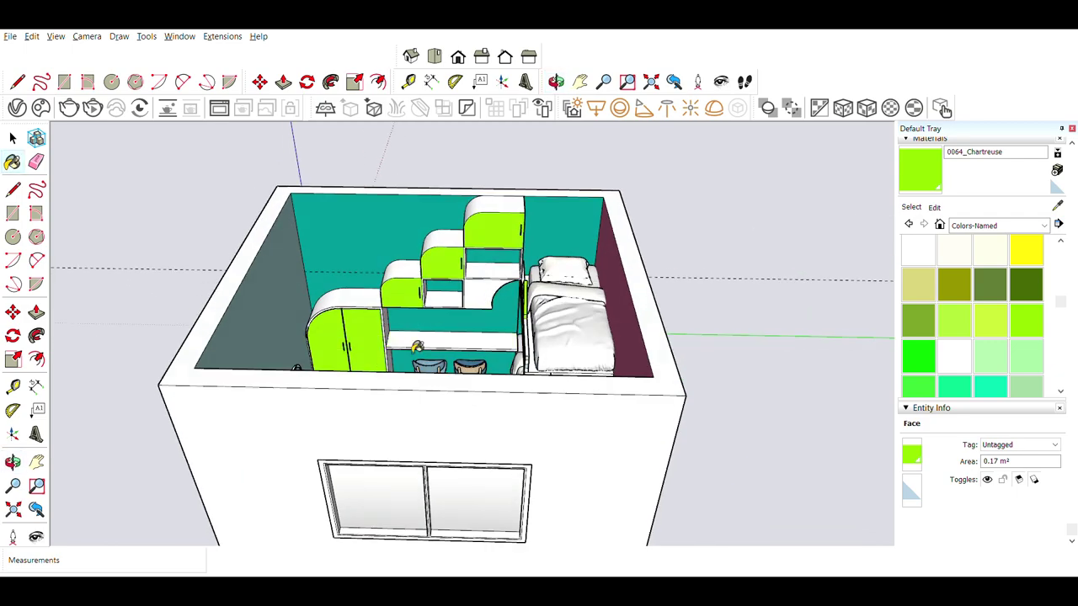
pyautogui.scroll(5, 572, 361)
pyautogui.scroll(-3, 572, 361)
pyautogui.scroll(-3, 645, 329)
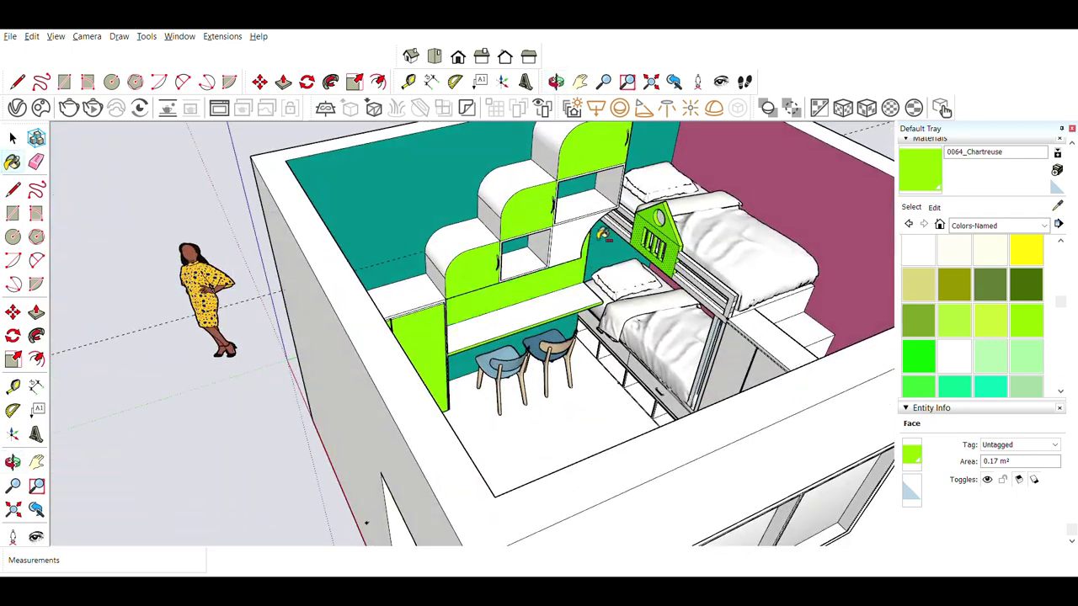
pyautogui.scroll(3, 556, 235)
pyautogui.moveTo(397, 204); pyautogui.dragTo(473, 263, button='middle')
# Try Leather Blue on the top bunk mattress, then undo it
pyautogui.scroll(3, 473, 263)
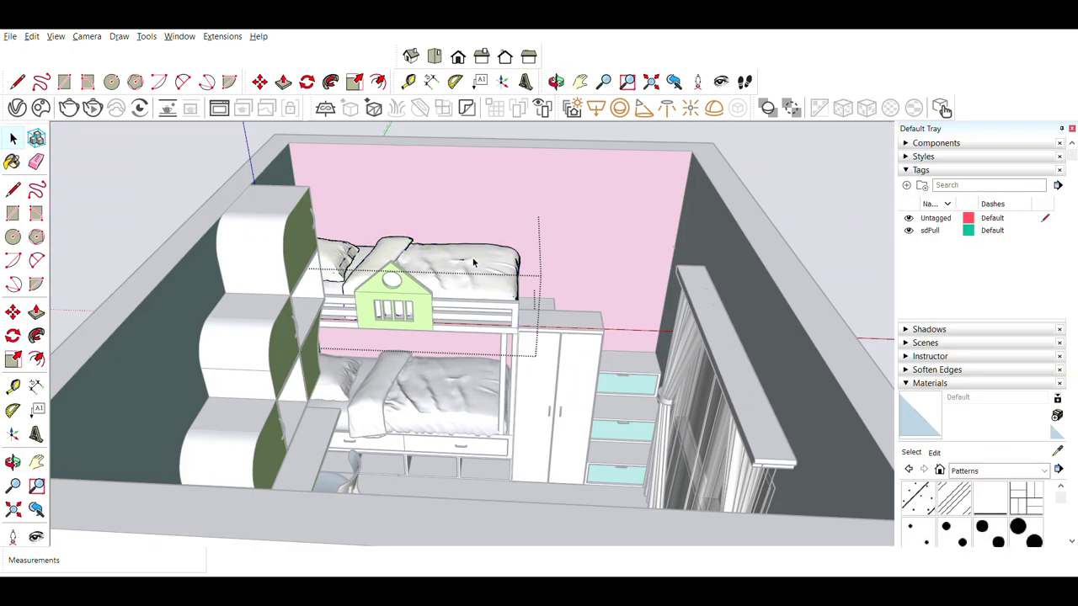
pyautogui.click(1044, 471)
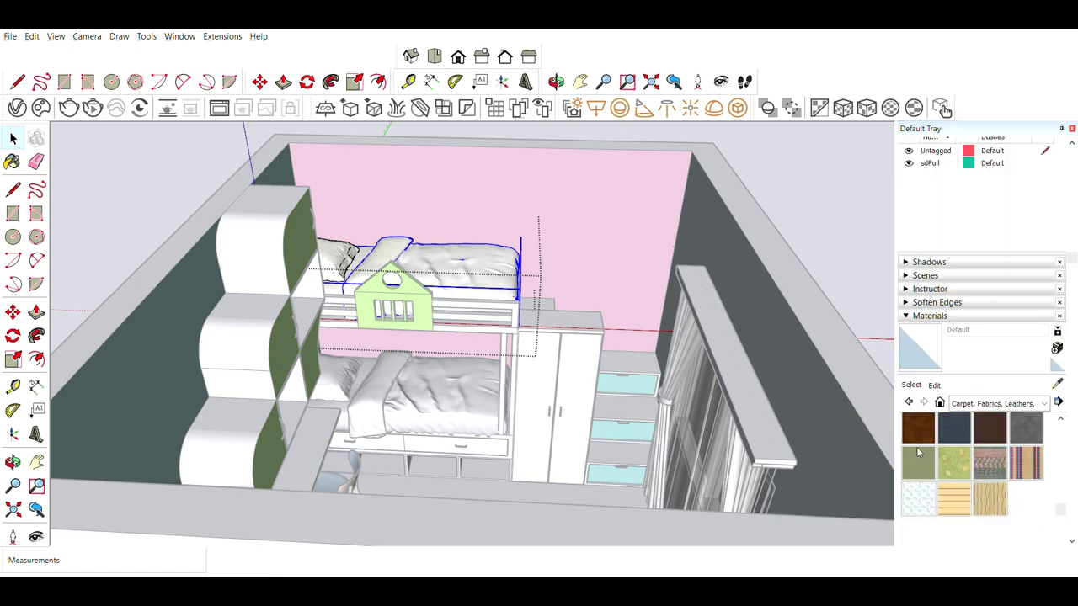
pyautogui.click(954, 501)
pyautogui.click(990, 501)
pyautogui.hotkey('ctrl', 'z')
# Paint the lower bunk's bedding with Fabric Linen from Carpet, Fabrics, Leathers
pyautogui.click(404, 387)
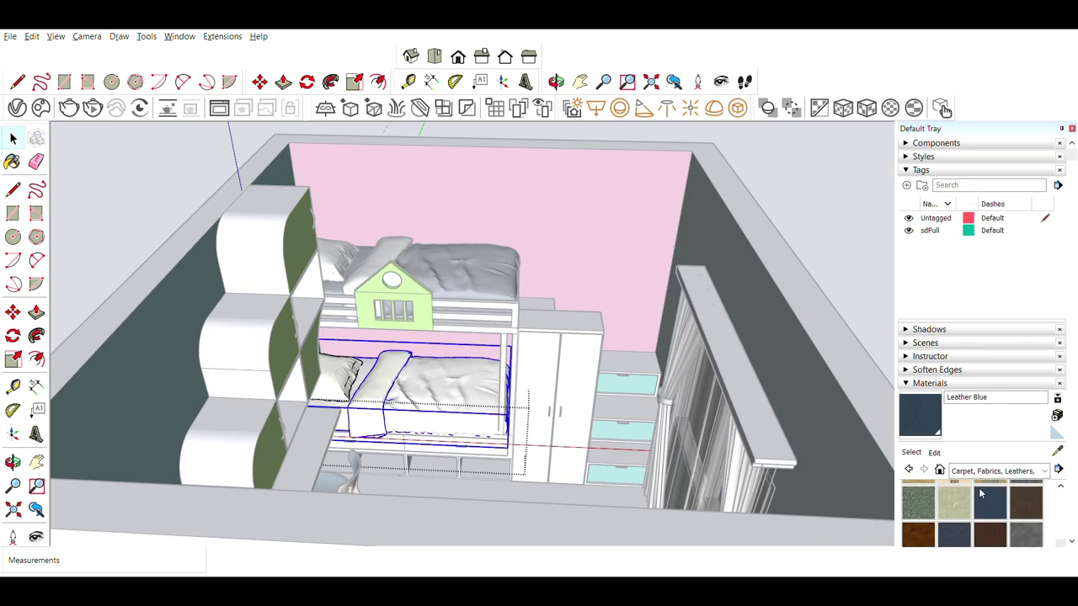
pyautogui.scroll(-2, 934, 480)
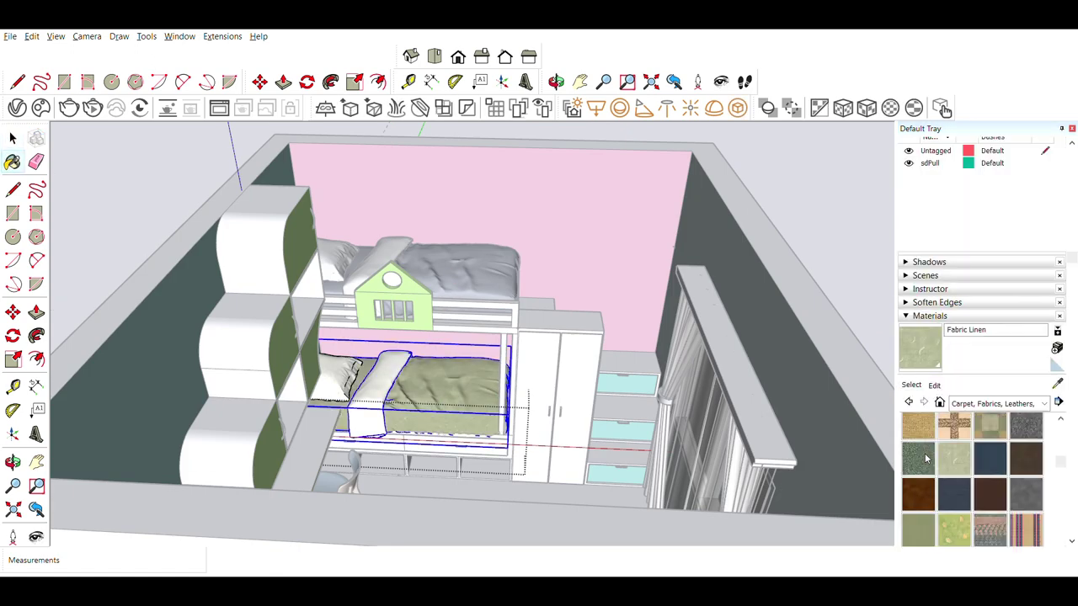
pyautogui.scroll(2, 1029, 457)
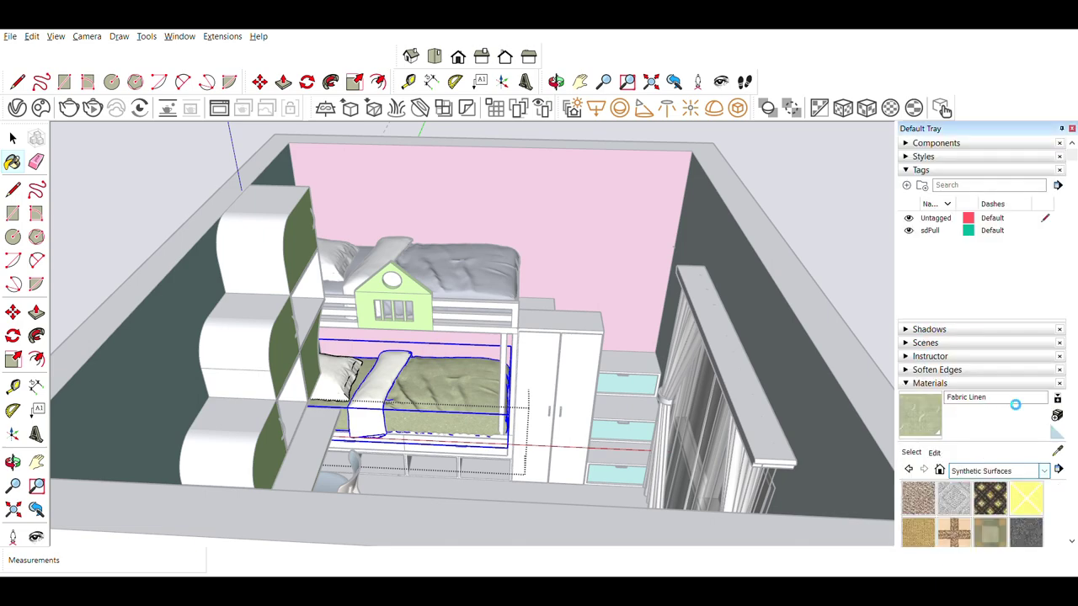
pyautogui.scroll(-2, 1015, 400)
pyautogui.click(1042, 403)
pyautogui.click(976, 468)
pyautogui.click(919, 447)
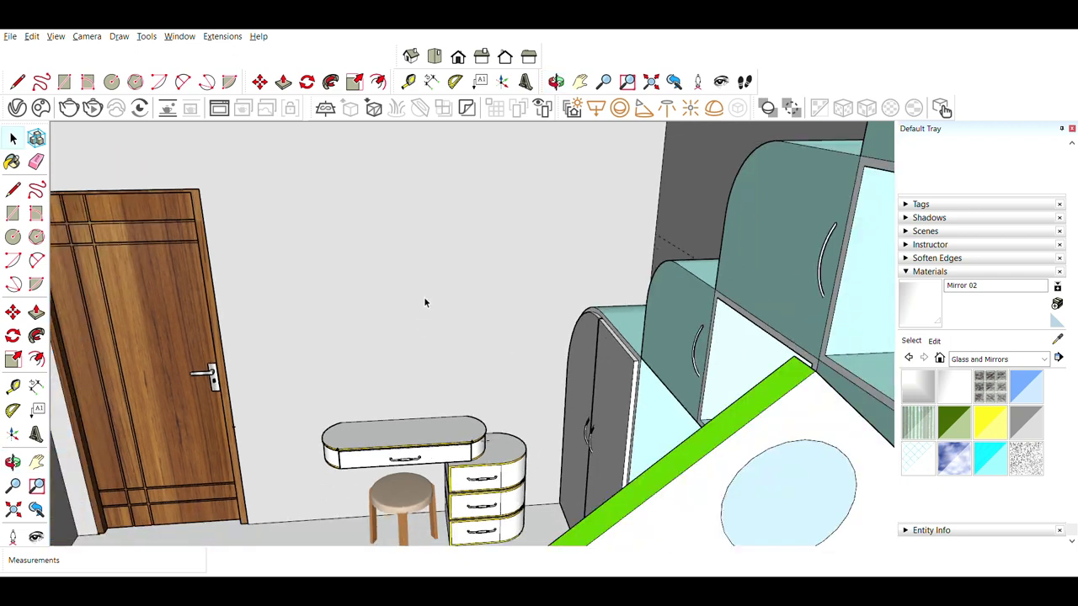
pyautogui.scroll(2, 425, 302)
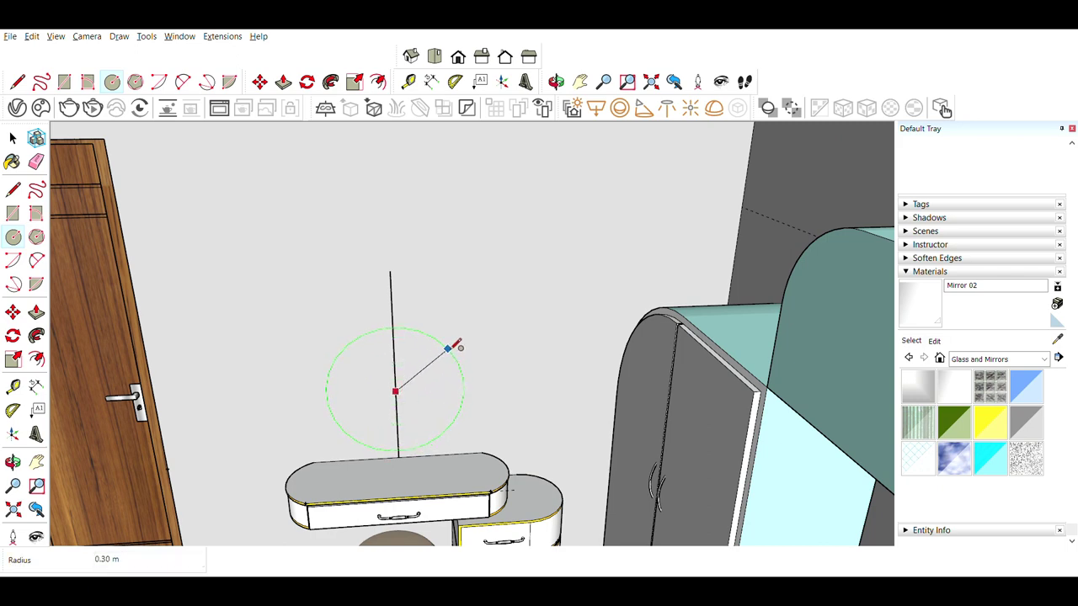
# Finish the circle above the dressing table and close the left ear with an arc
pyautogui.click(479, 348)
pyautogui.scroll(2, 476, 360)
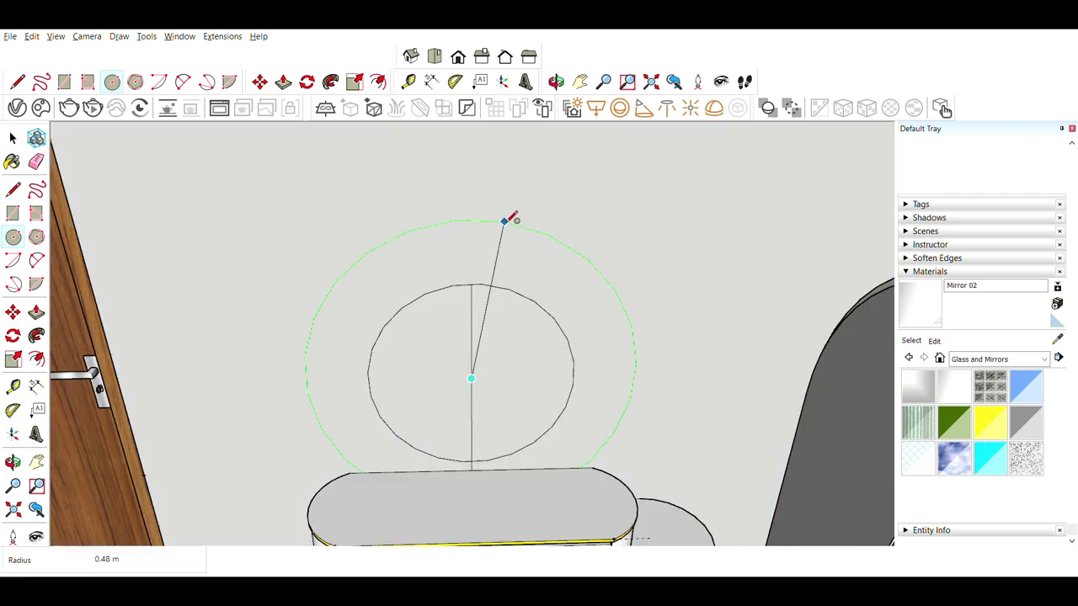
pyautogui.scroll(1, 444, 323)
pyautogui.press('l')
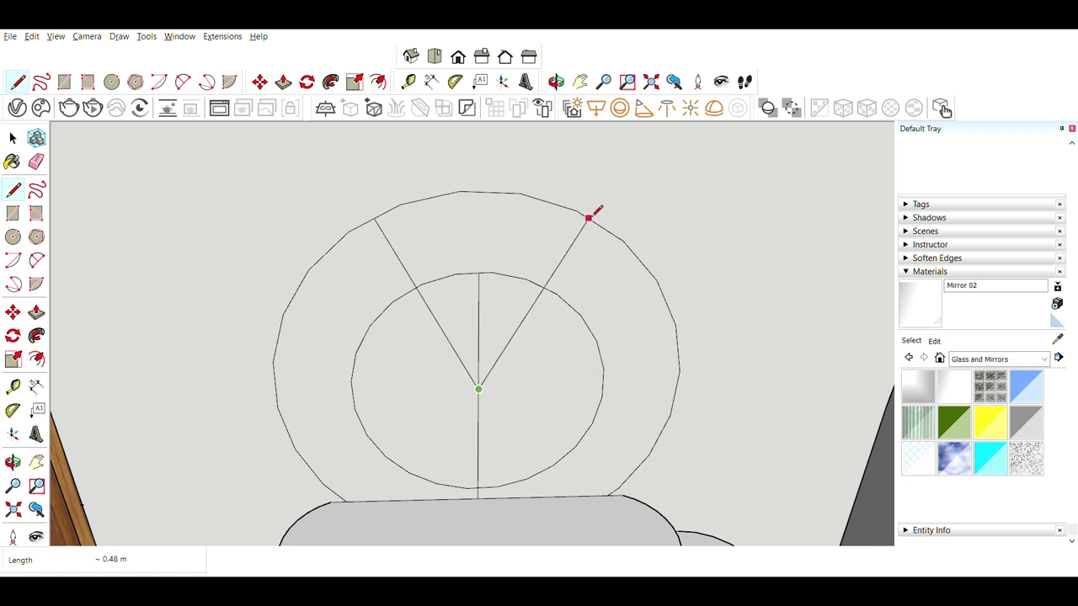
pyautogui.scroll(1, 413, 248)
pyautogui.scroll(1, 423, 248)
pyautogui.press('c')
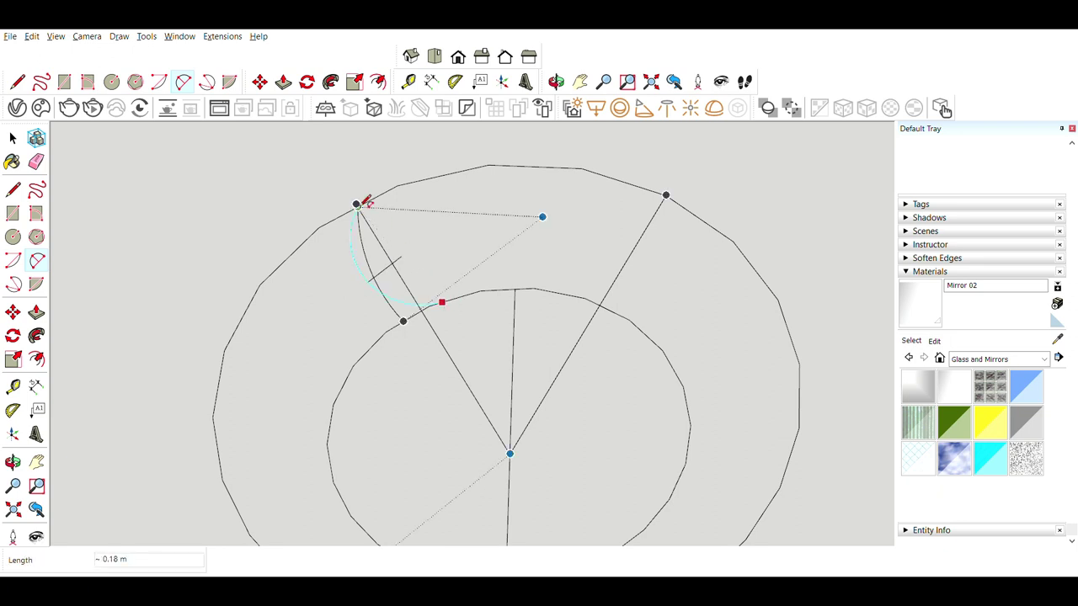
pyautogui.scroll(-1, 337, 199)
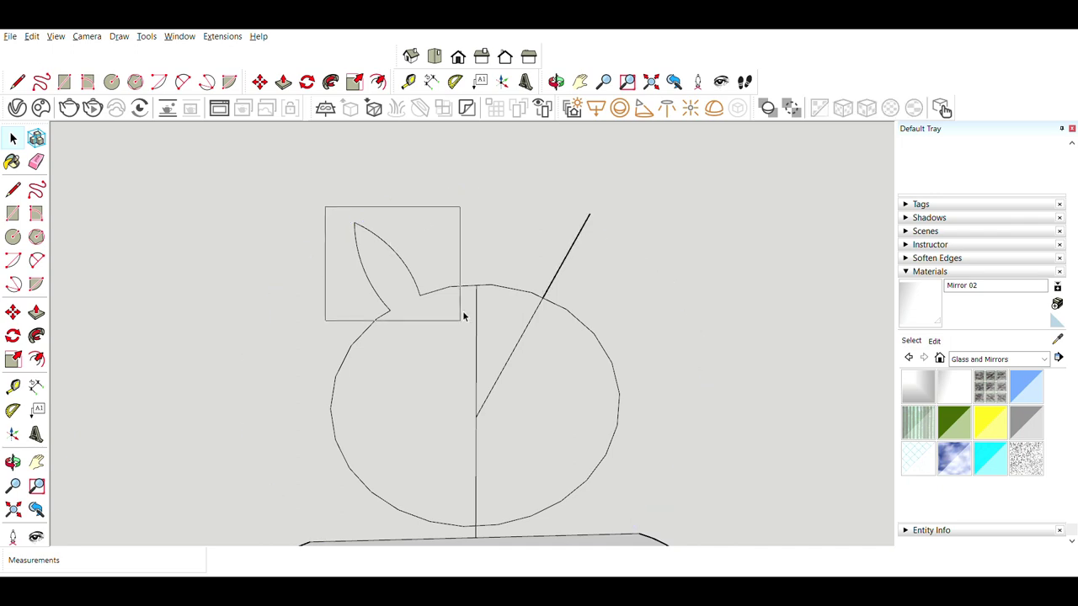
pyautogui.click(358, 235)
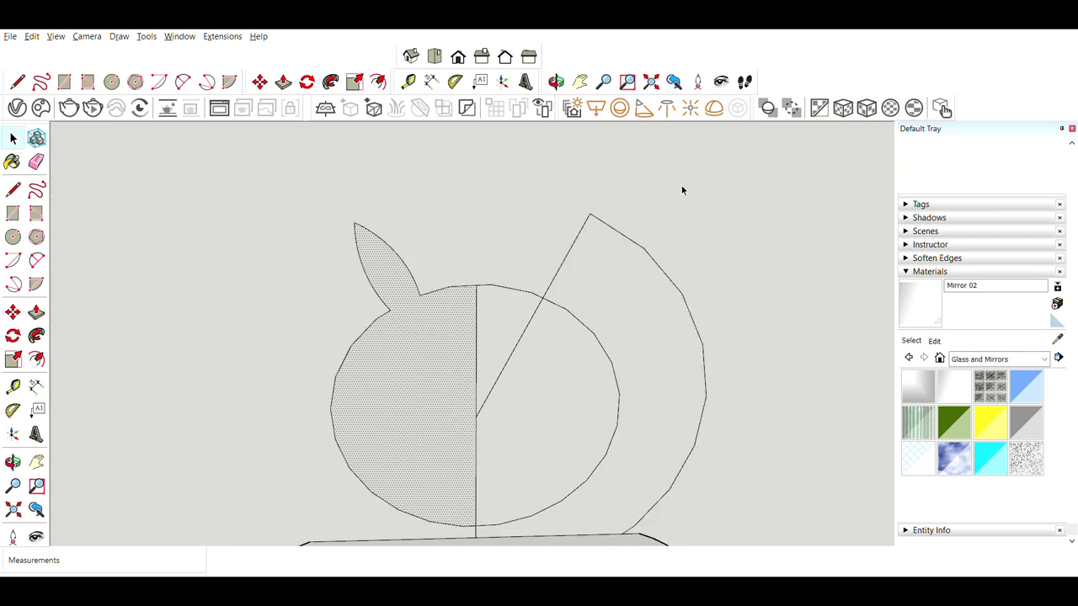
# Copy the left ear to the right side, rotate it outward, and begin offsetting the outline
pyautogui.click(646, 244)
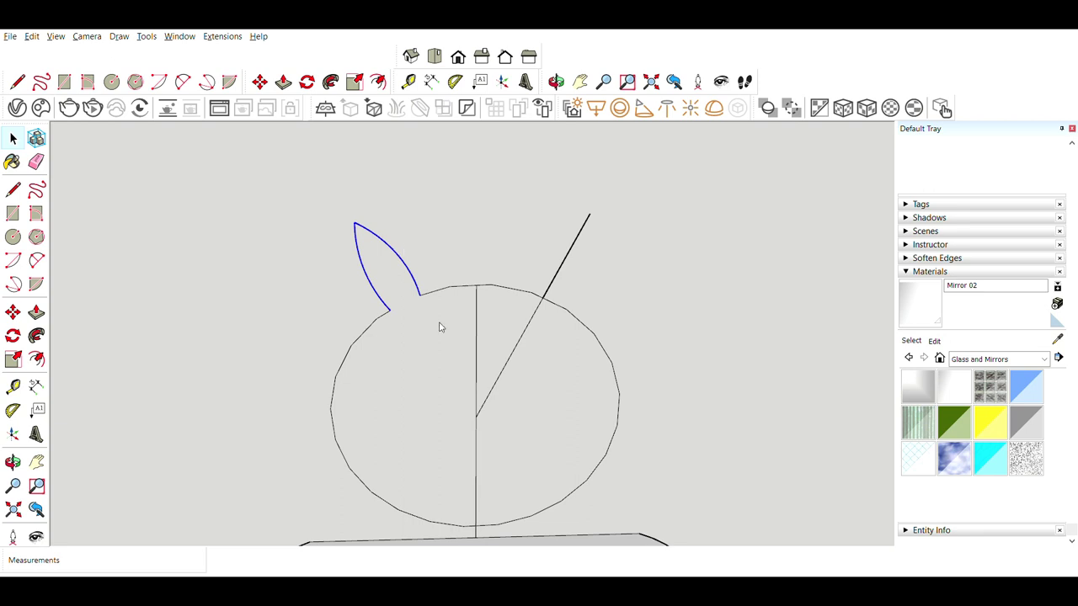
pyautogui.click(570, 304)
pyautogui.moveTo(569, 304); pyautogui.dragTo(599, 289, button='middle')
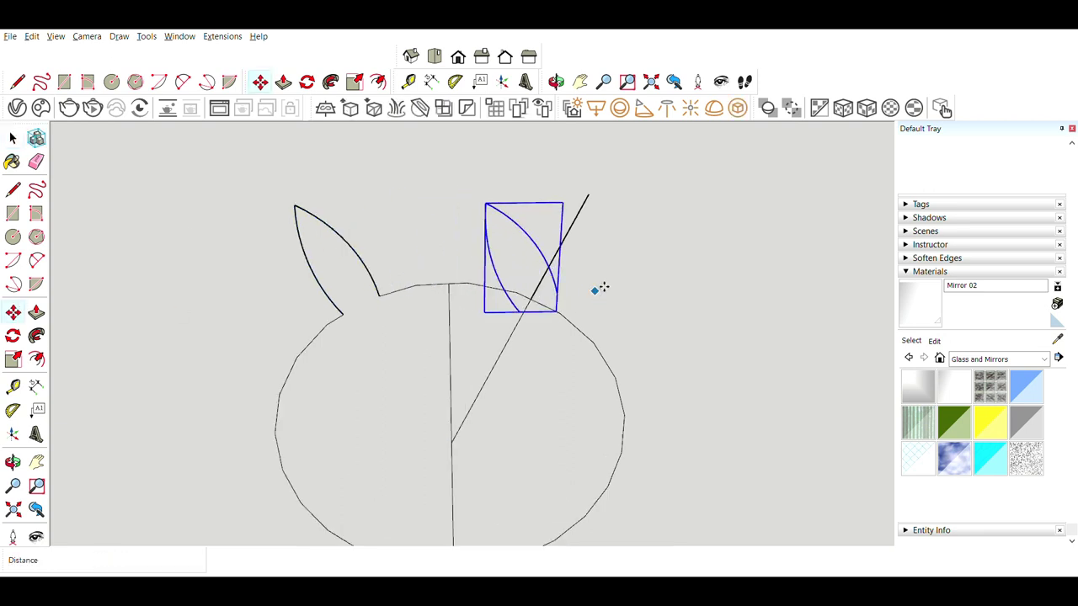
pyautogui.moveTo(38, 269); pyautogui.dragTo(38, 338, button='middle')
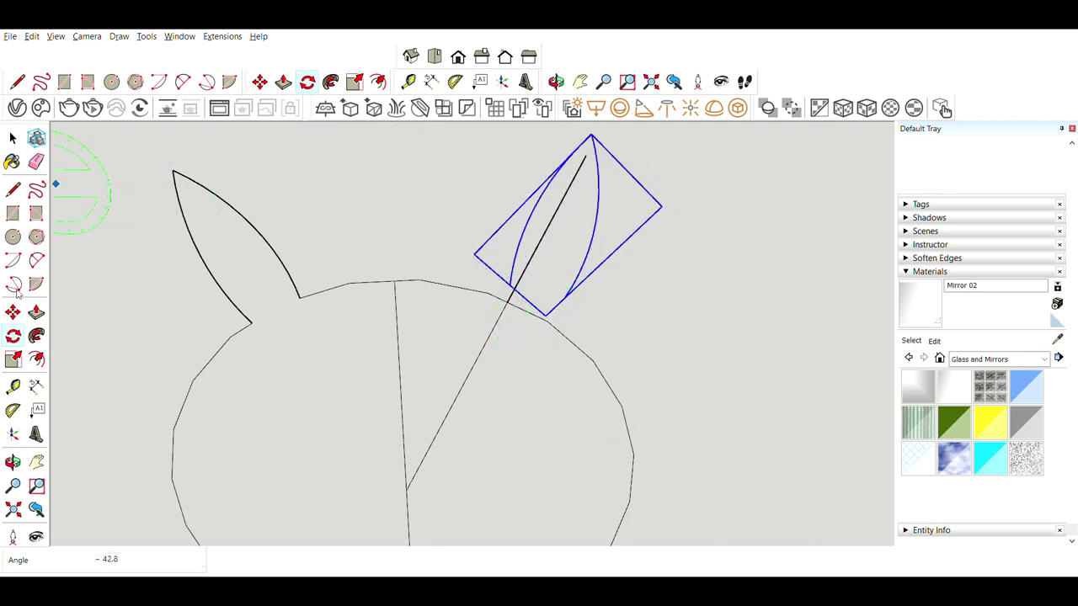
pyautogui.moveTo(607, 146); pyautogui.dragTo(631, 167, button='middle')
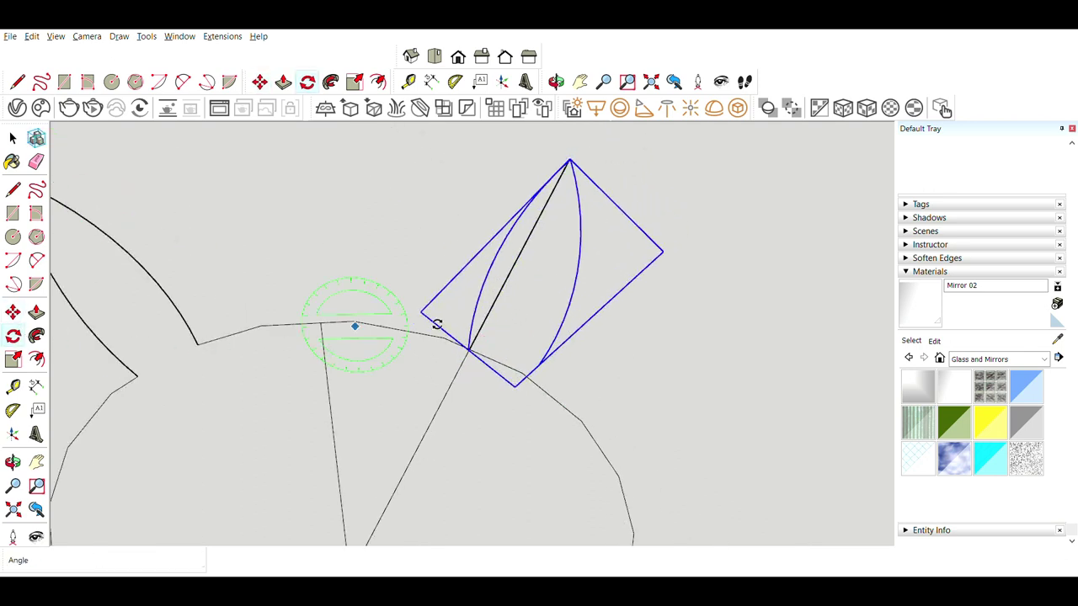
pyautogui.press('Escape')
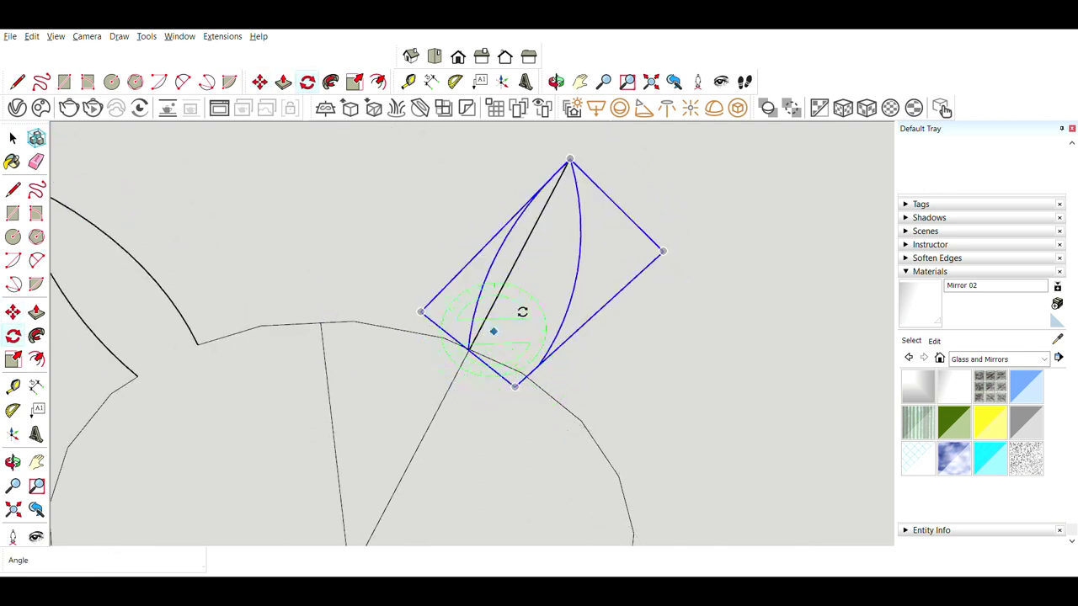
pyautogui.click(470, 347)
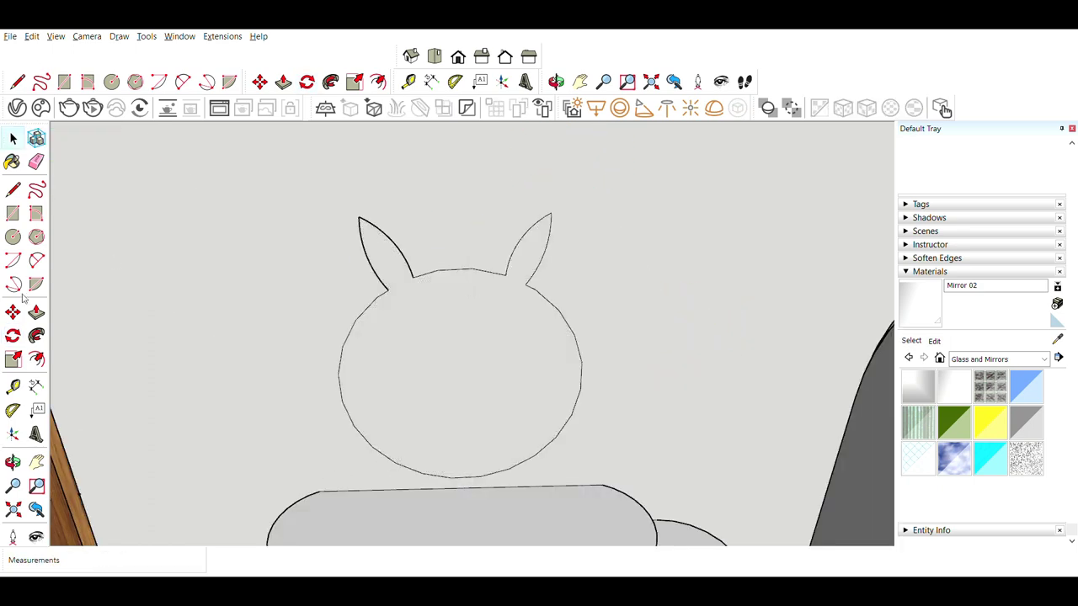
pyautogui.press('f')
pyautogui.click(574, 335)
# Offset the bunny outline into a border and paint it 0010_Snow white
pyautogui.click(582, 321)
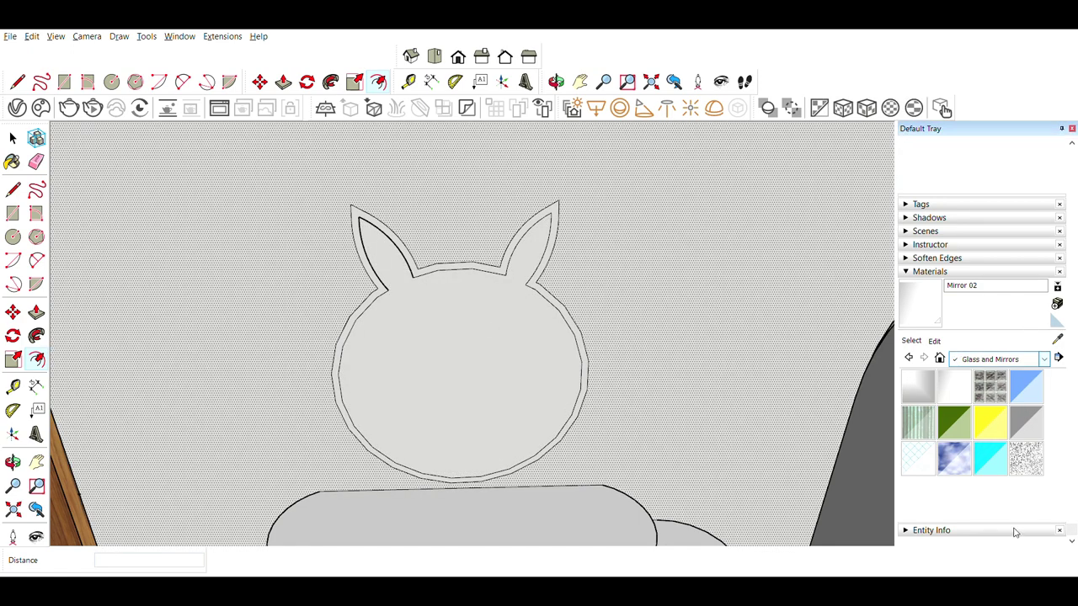
pyautogui.scroll(5, 999, 399)
pyautogui.click(1011, 395)
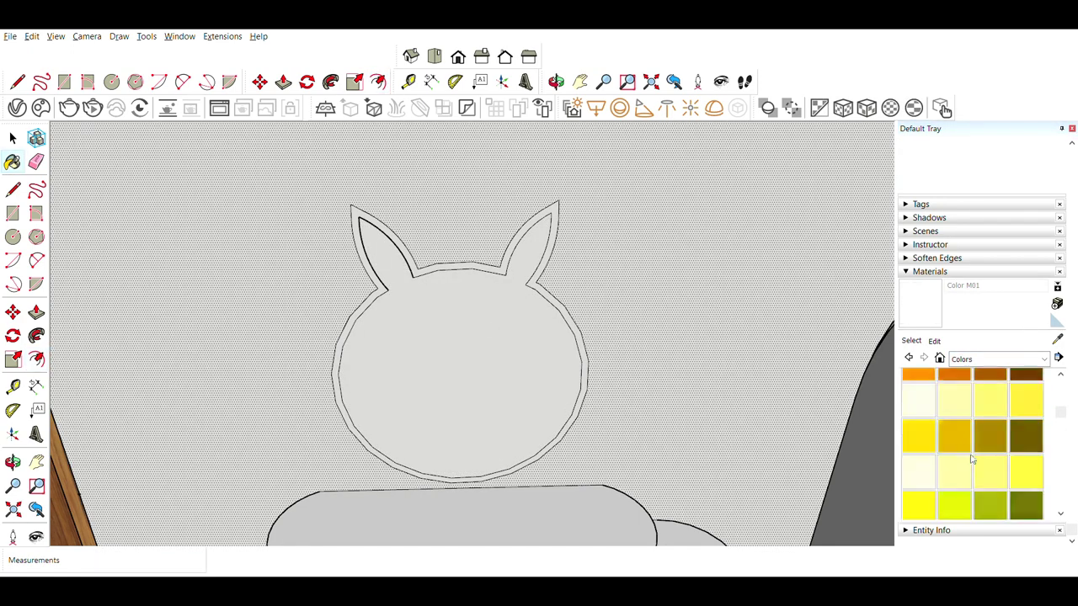
pyautogui.scroll(2, 1021, 402)
pyautogui.scroll(-3, 508, 251)
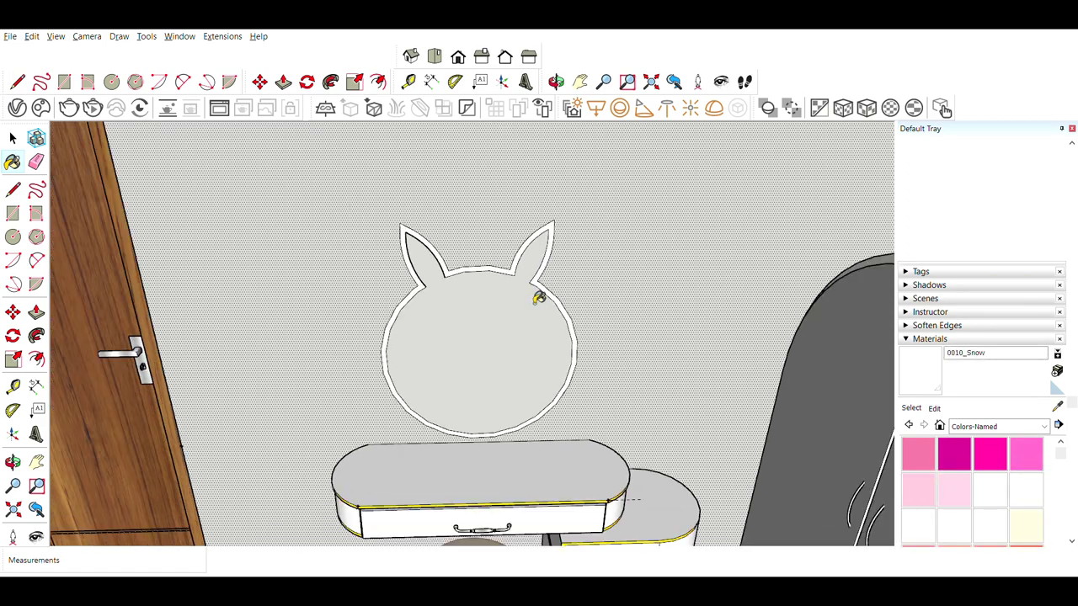
pyautogui.scroll(2, 104, 289)
# Push/Pull the white border outward to form a raised frame
pyautogui.press('p')
pyautogui.scroll(3, 356, 267)
pyautogui.click(354, 268)
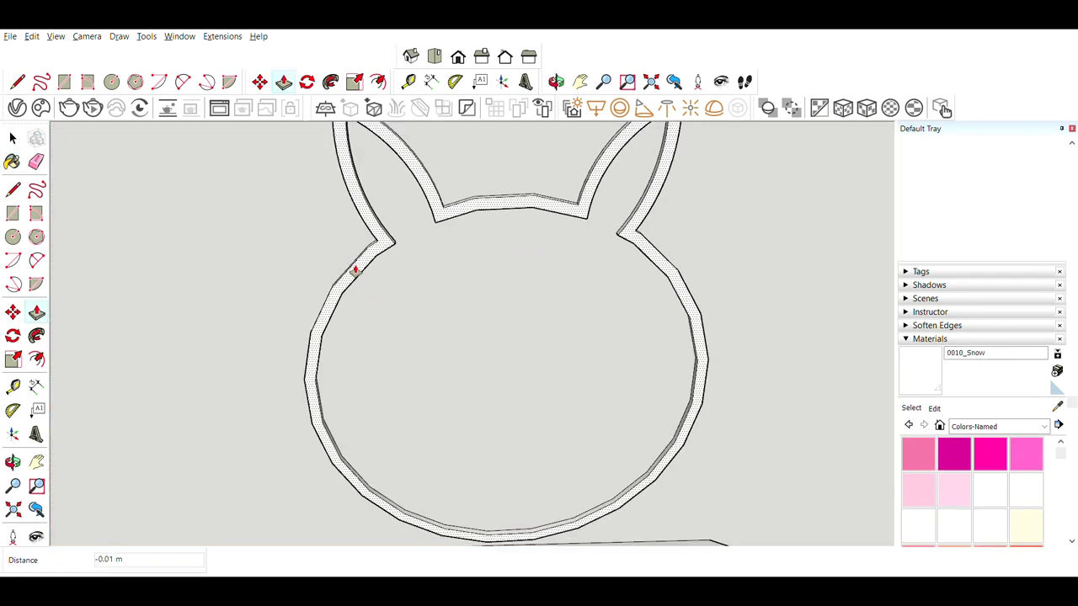
pyautogui.scroll(-2, 548, 320)
pyautogui.scroll(-1, 1001, 418)
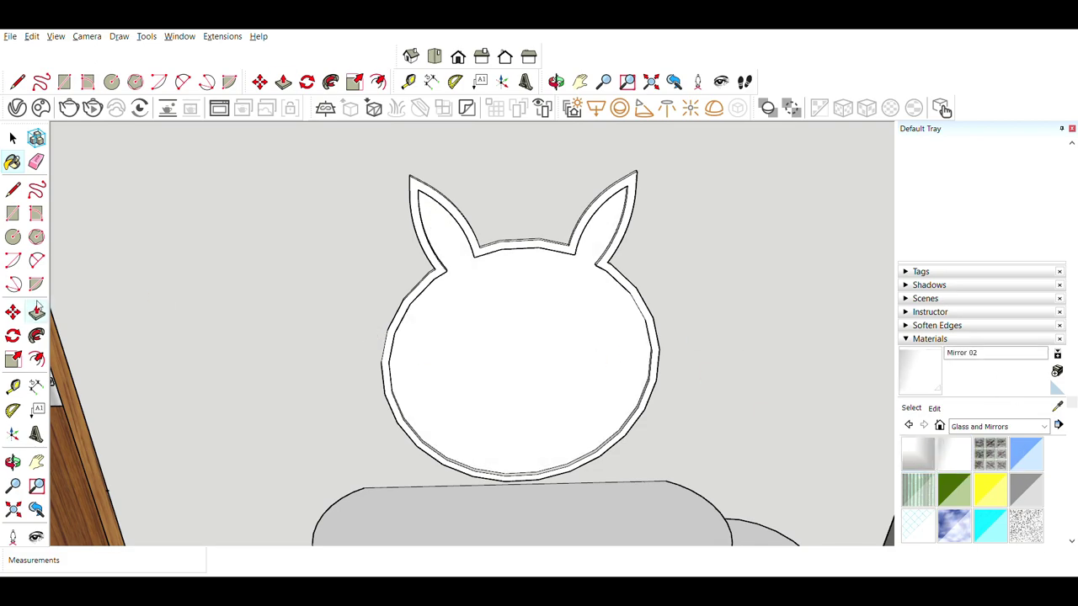
pyautogui.click(37, 311)
pyautogui.scroll(3, 457, 356)
pyautogui.scroll(3, 474, 379)
# Zoom in and out on the upper wall above the bunny mirror
pyautogui.scroll(1, 474, 380)
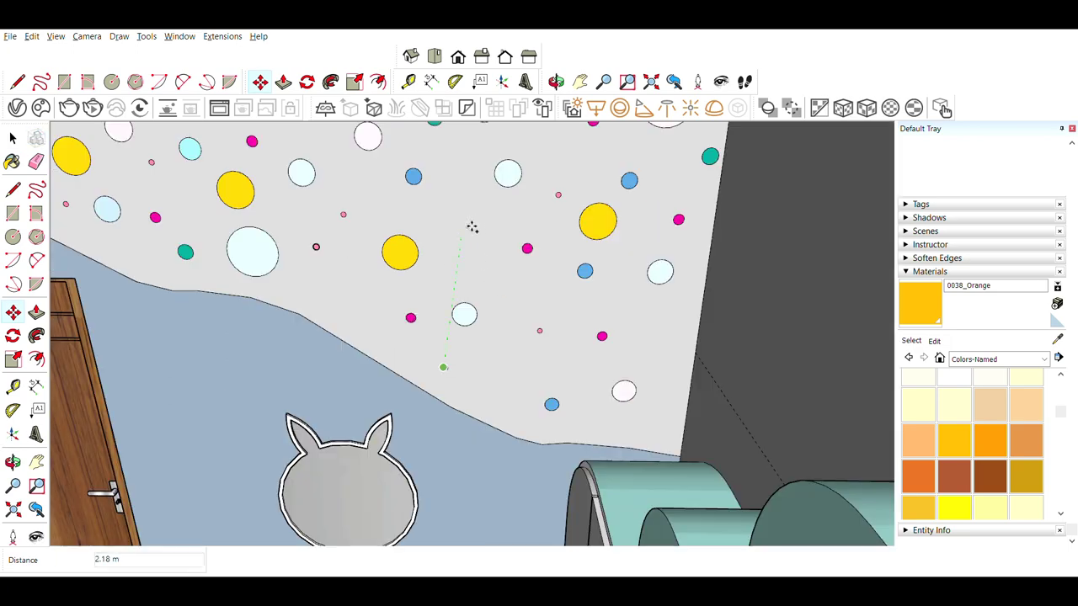
pyautogui.scroll(-2, 472, 228)
pyautogui.scroll(-2, 481, 247)
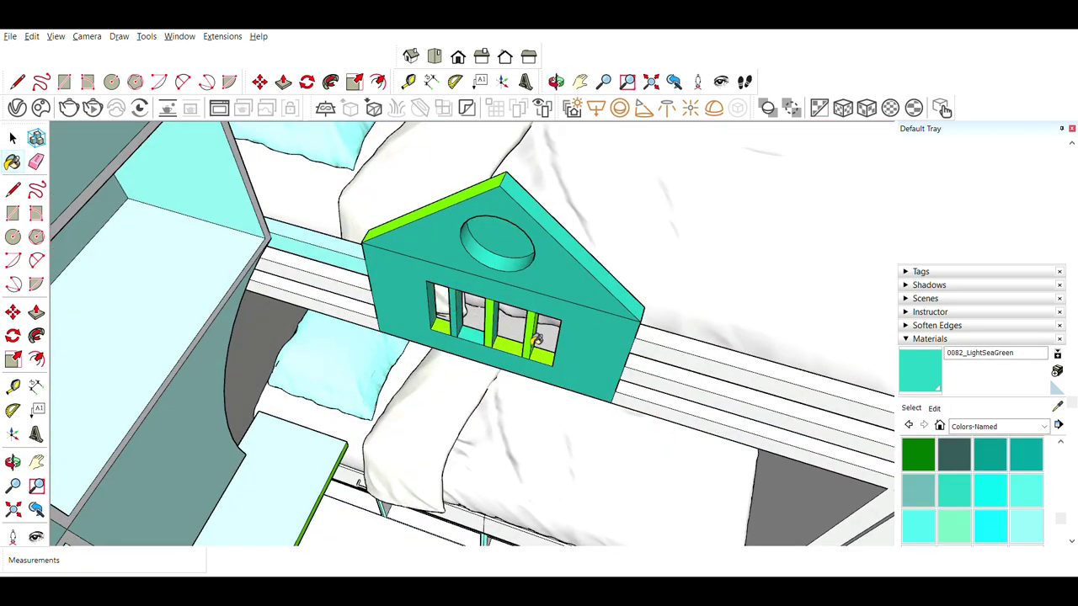
# Orbit around the house-shaped panel on the bunk bed
pyautogui.moveTo(537, 338); pyautogui.dragTo(536, 355, button='middle')
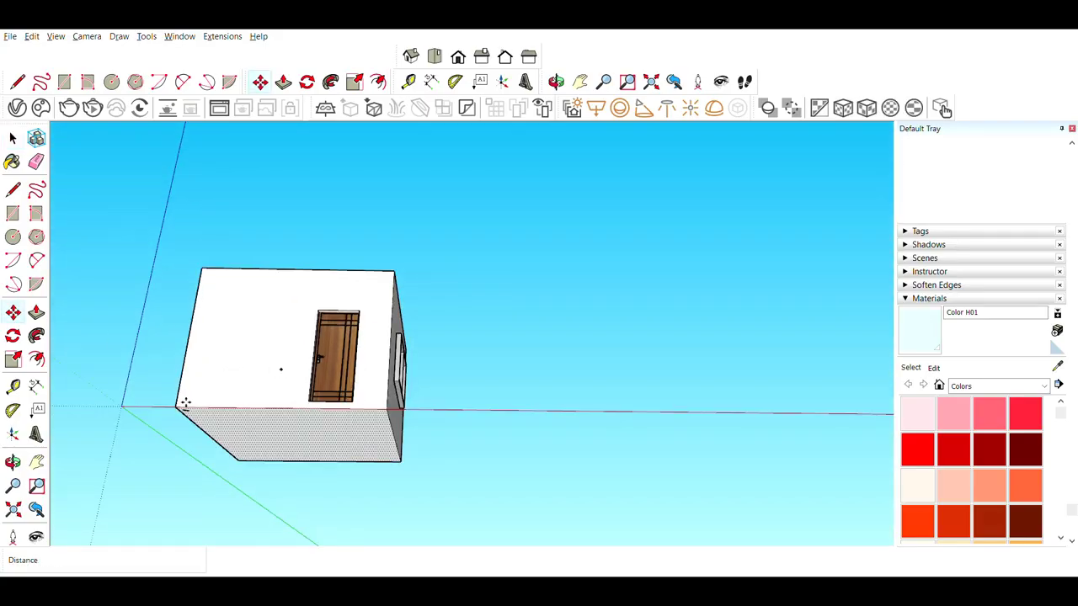
# Move the slab beside the room and Push/Pull it to give it thickness
pyautogui.click(186, 404)
pyautogui.click(493, 409)
pyautogui.moveTo(493, 409); pyautogui.dragTo(530, 530, button='middle')
pyautogui.press('p')
pyautogui.click(551, 413)
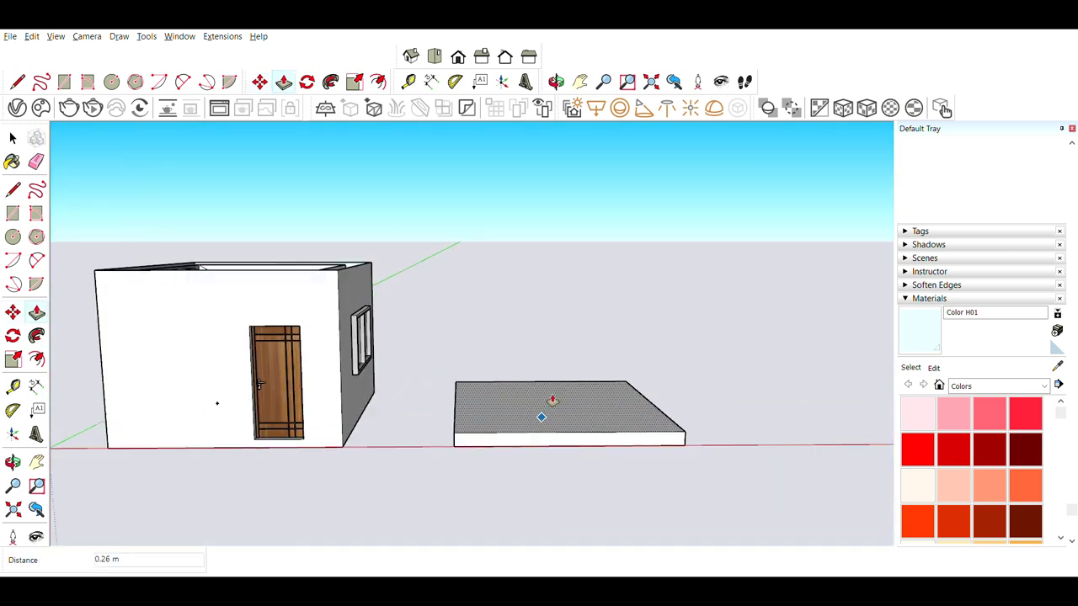
# Select the whole slab and move it onto the wall tops as a roof
pyautogui.tripleClick(593, 423)
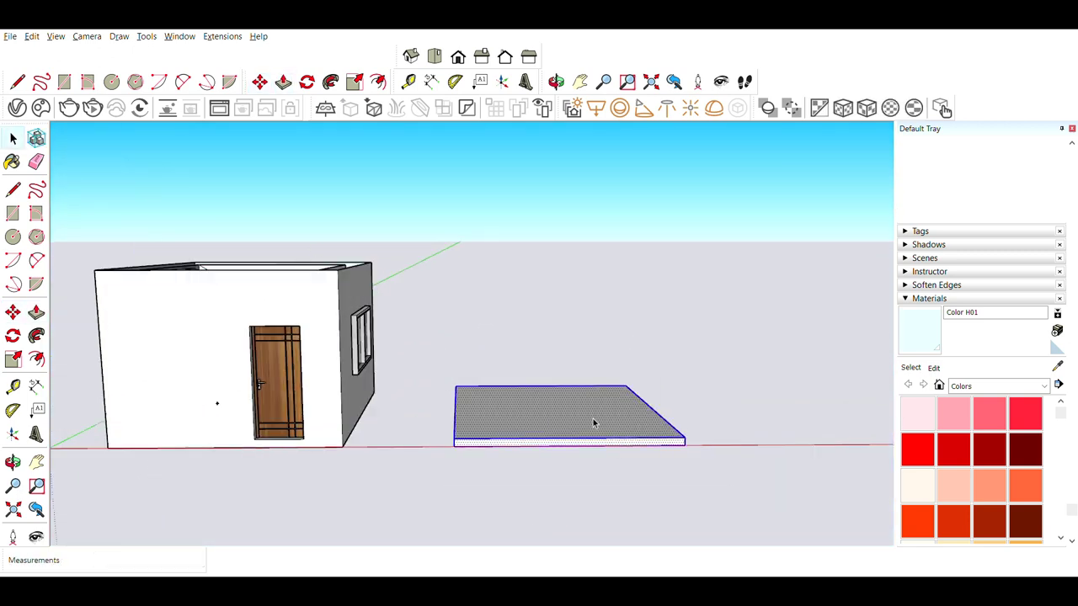
pyautogui.click(685, 444)
pyautogui.moveTo(363, 216); pyautogui.dragTo(362, 286, button='middle')
pyautogui.scroll(3, 354, 291)
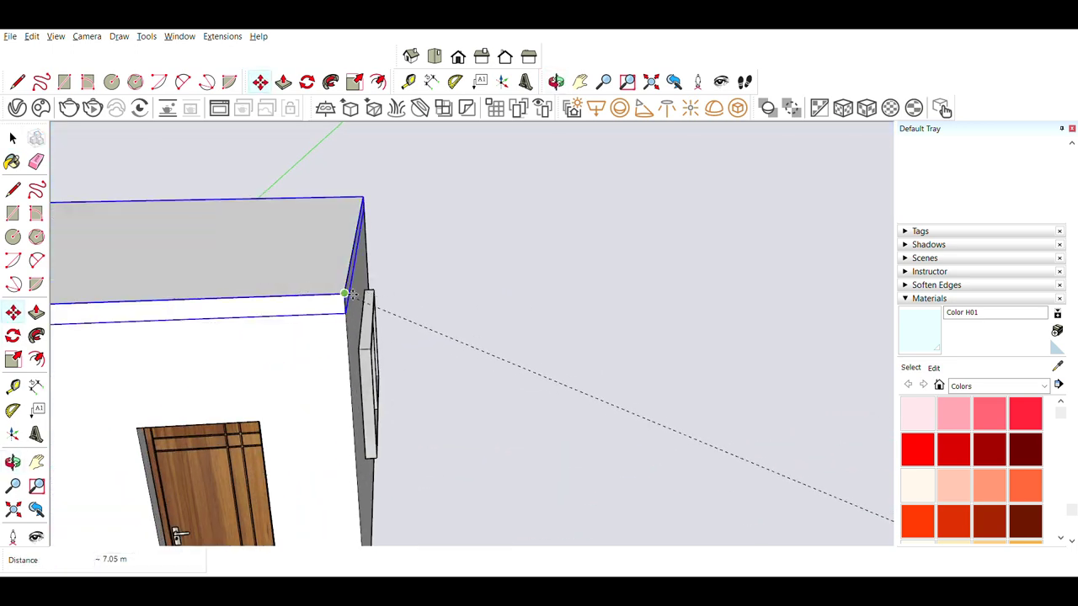
pyautogui.click(345, 294)
pyautogui.scroll(-3, 589, 332)
pyautogui.moveTo(404, 344); pyautogui.dragTo(746, 323, button='middle')
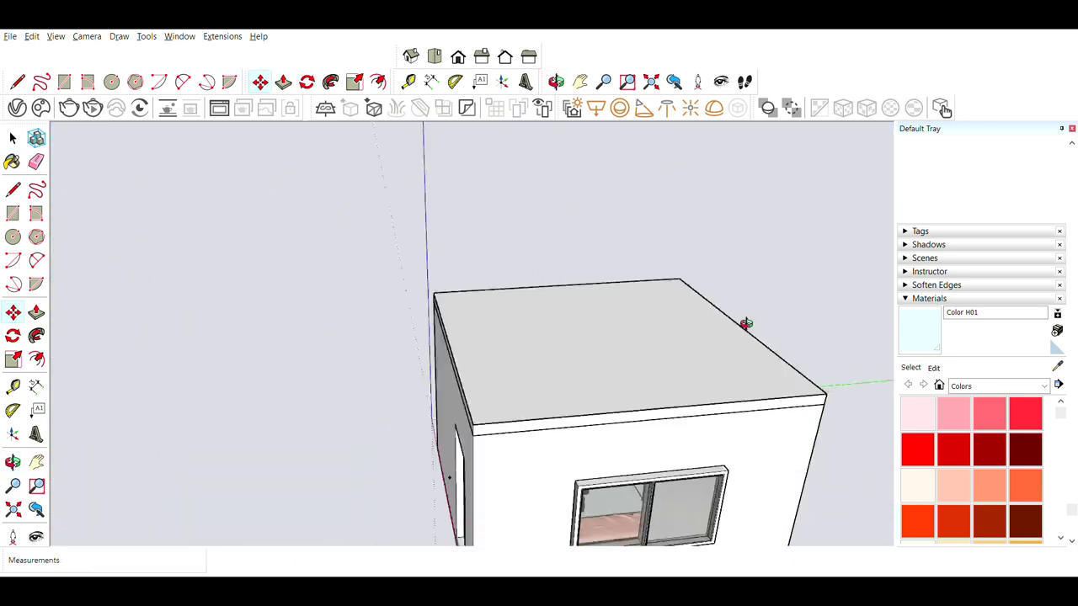